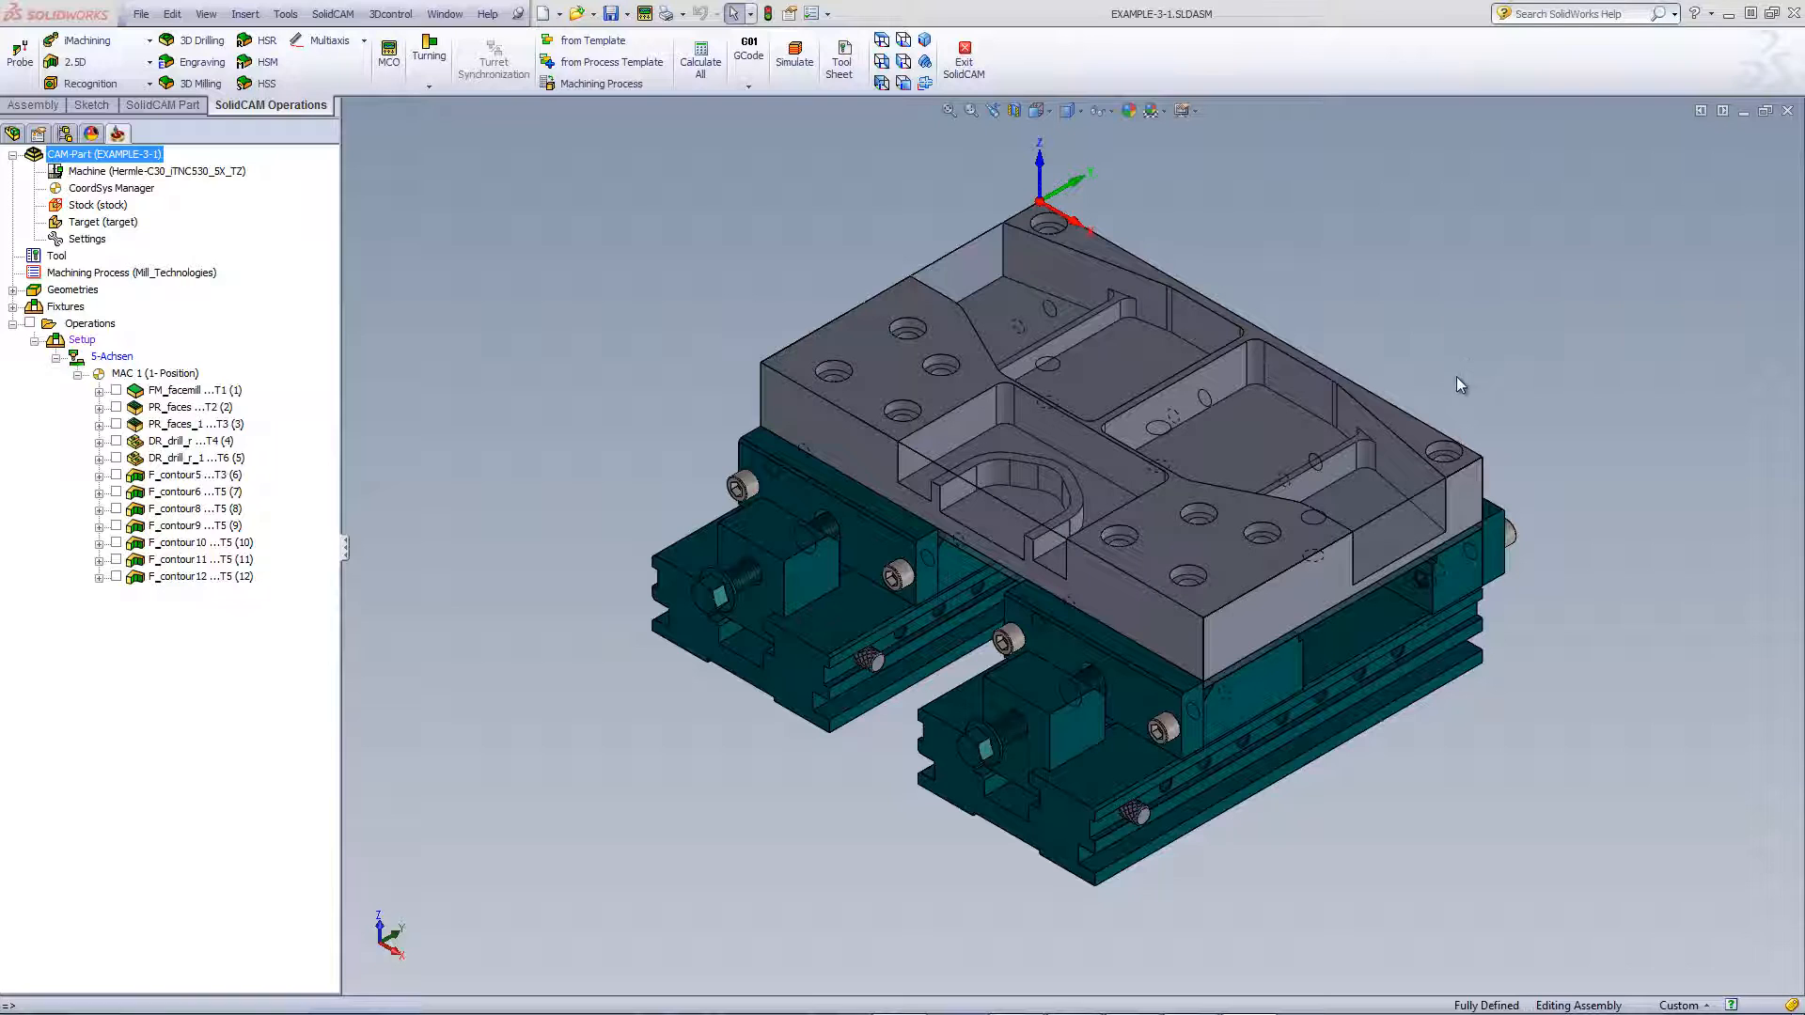
Check the part's top edge length and top face, then clear the selections
left_click(1437, 431)
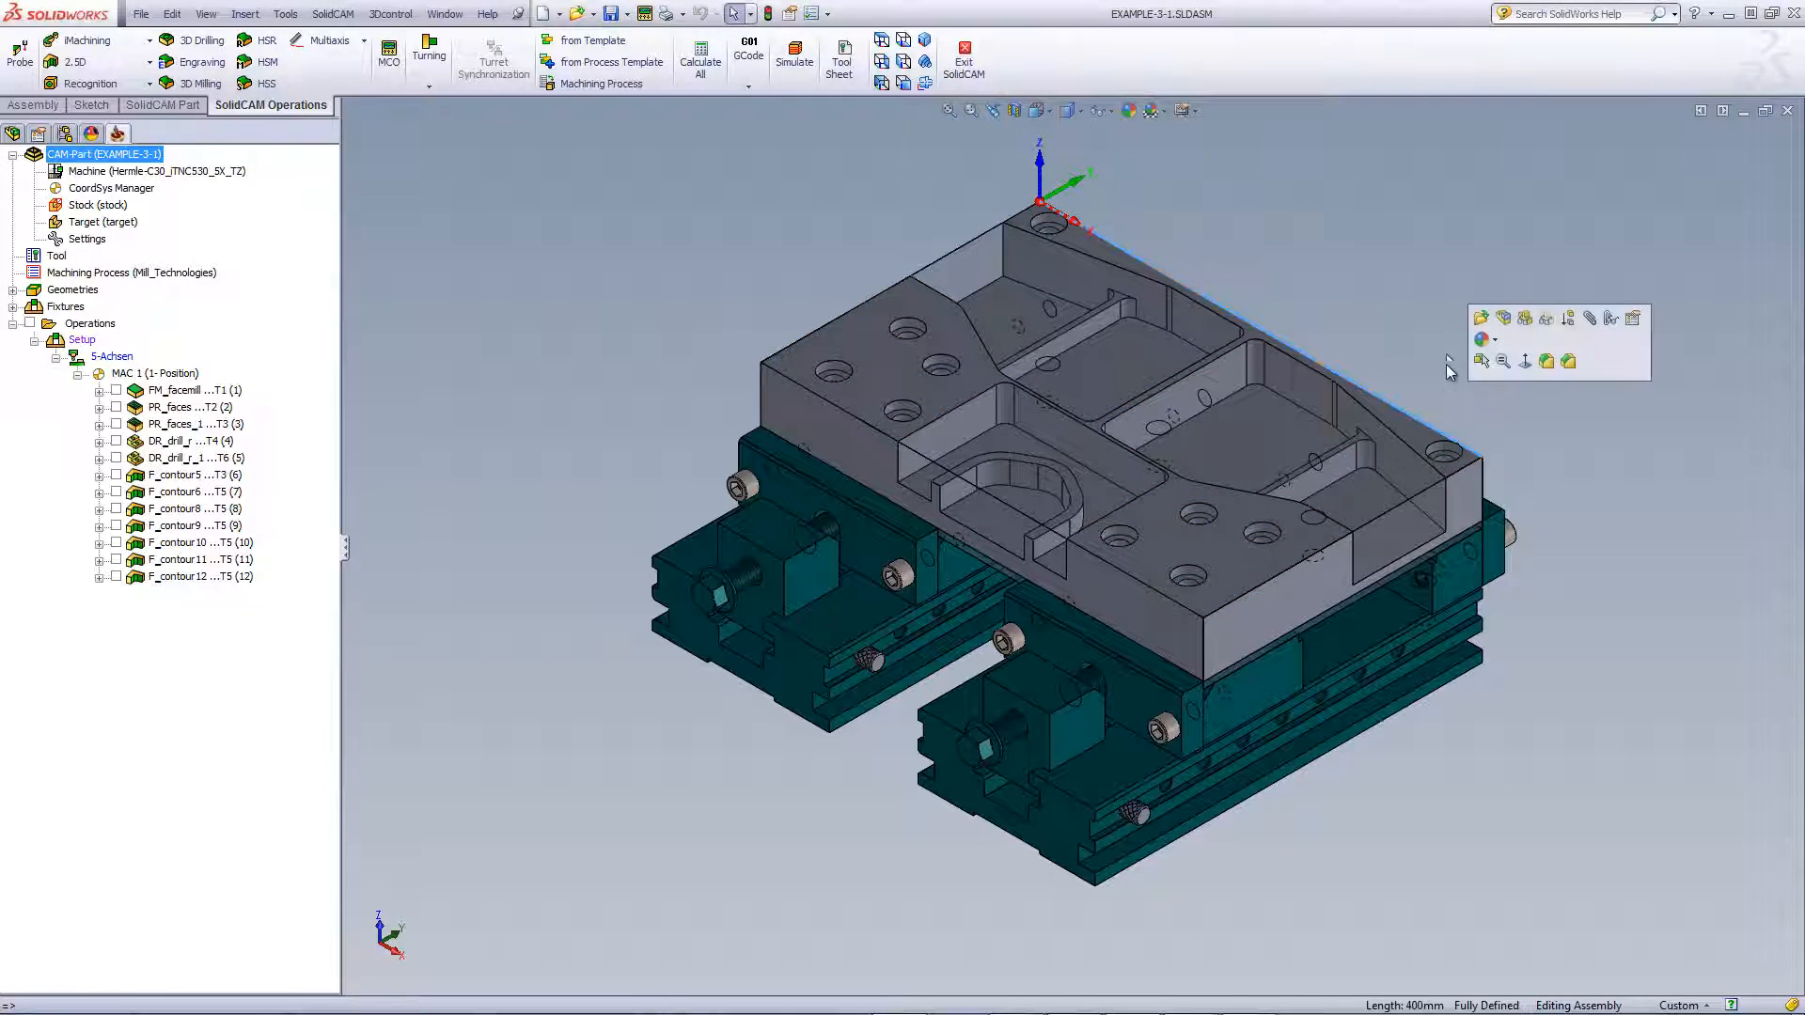
left_click(1412, 300)
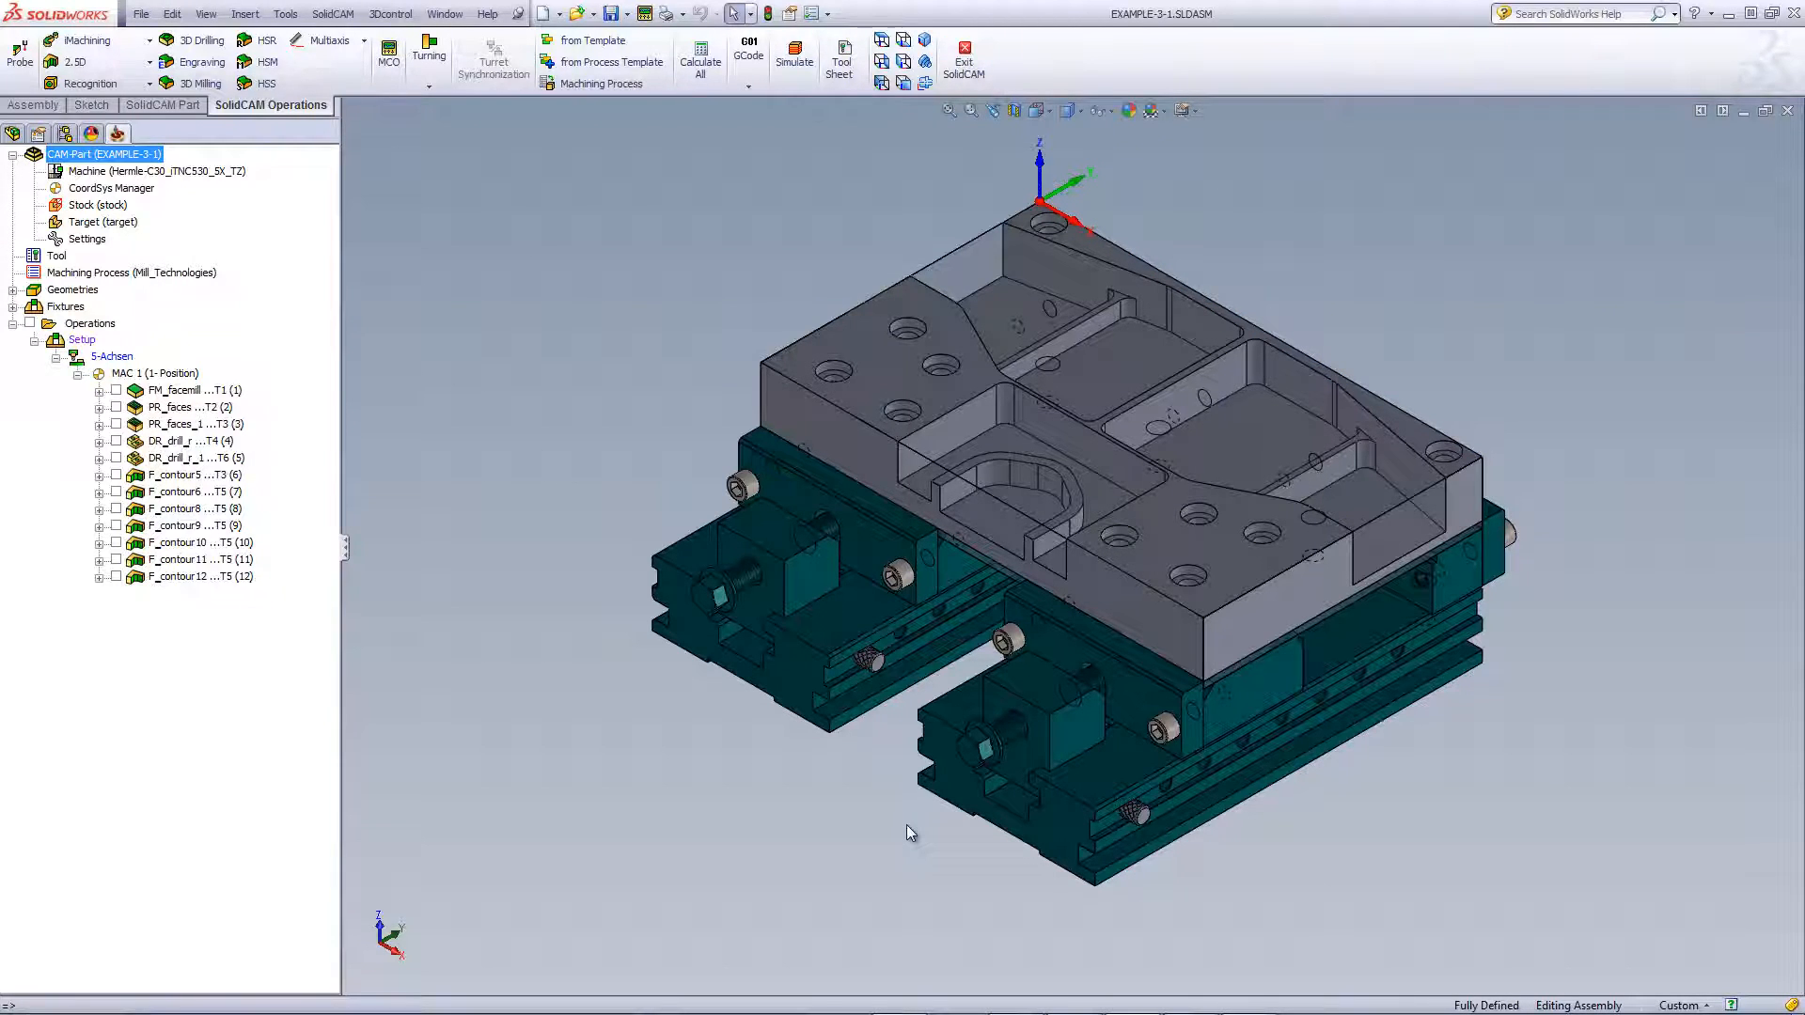
left_click(962, 263)
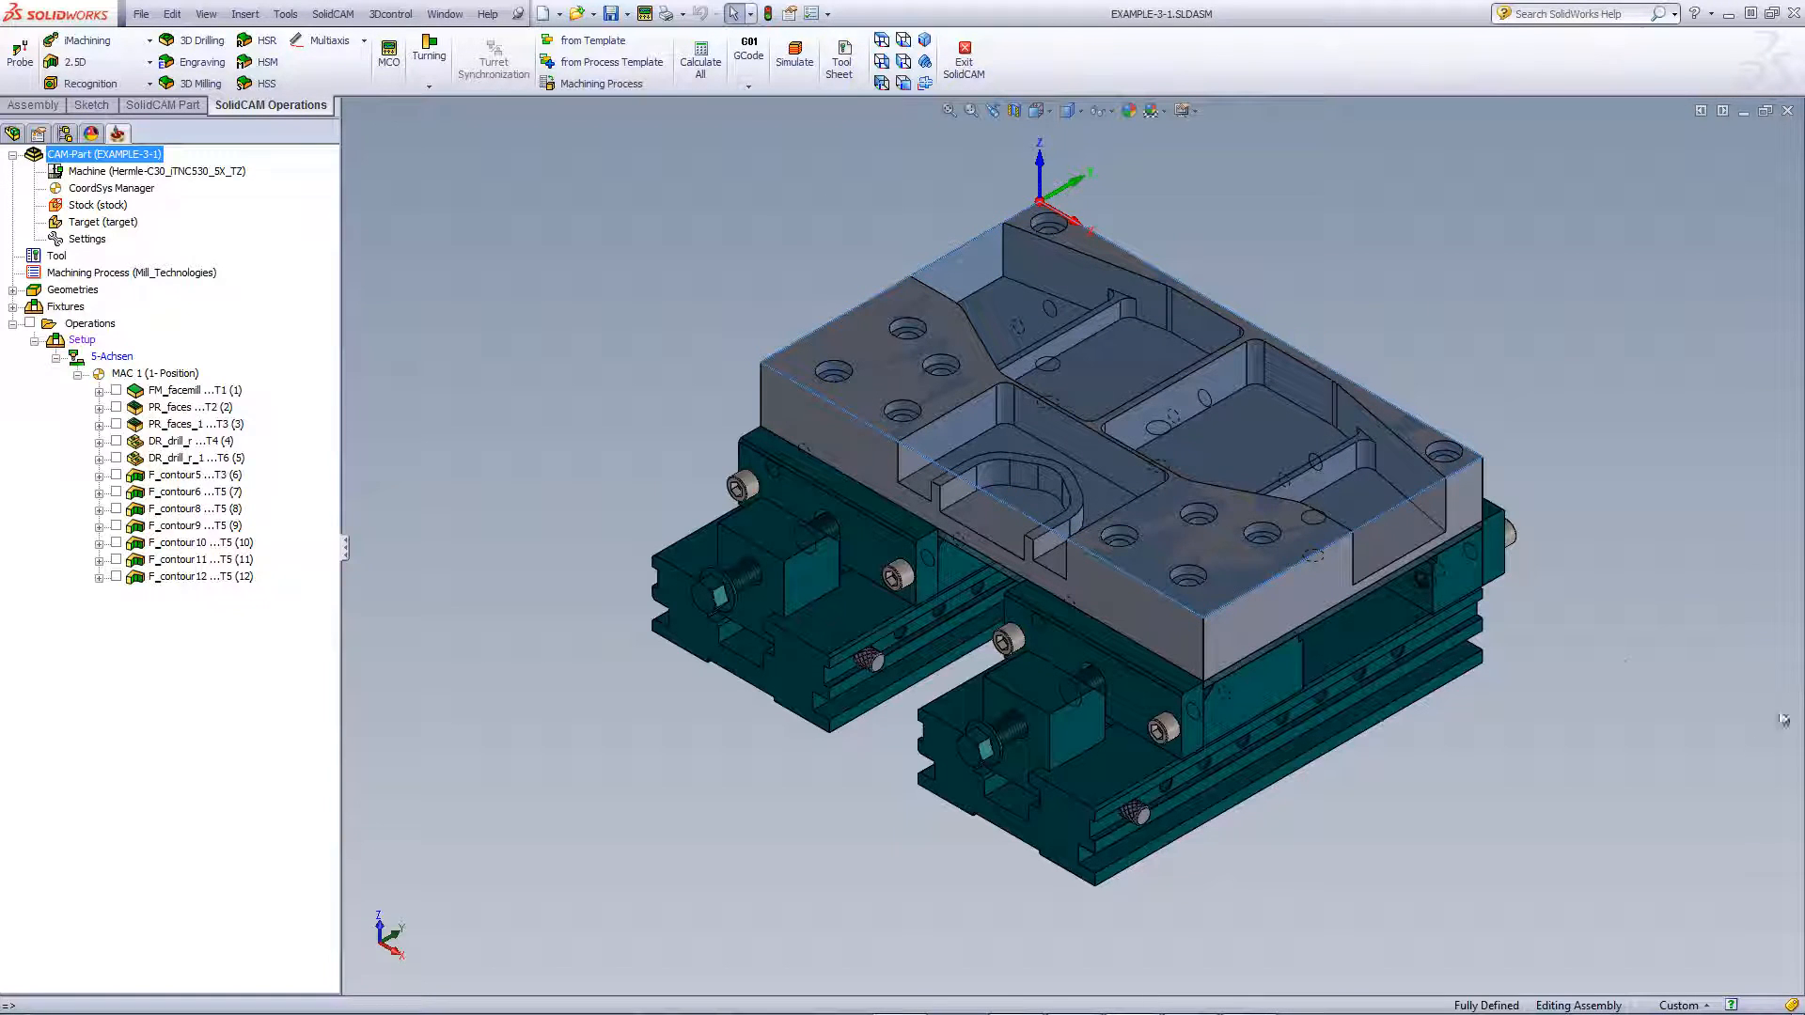
left_click(1625, 669)
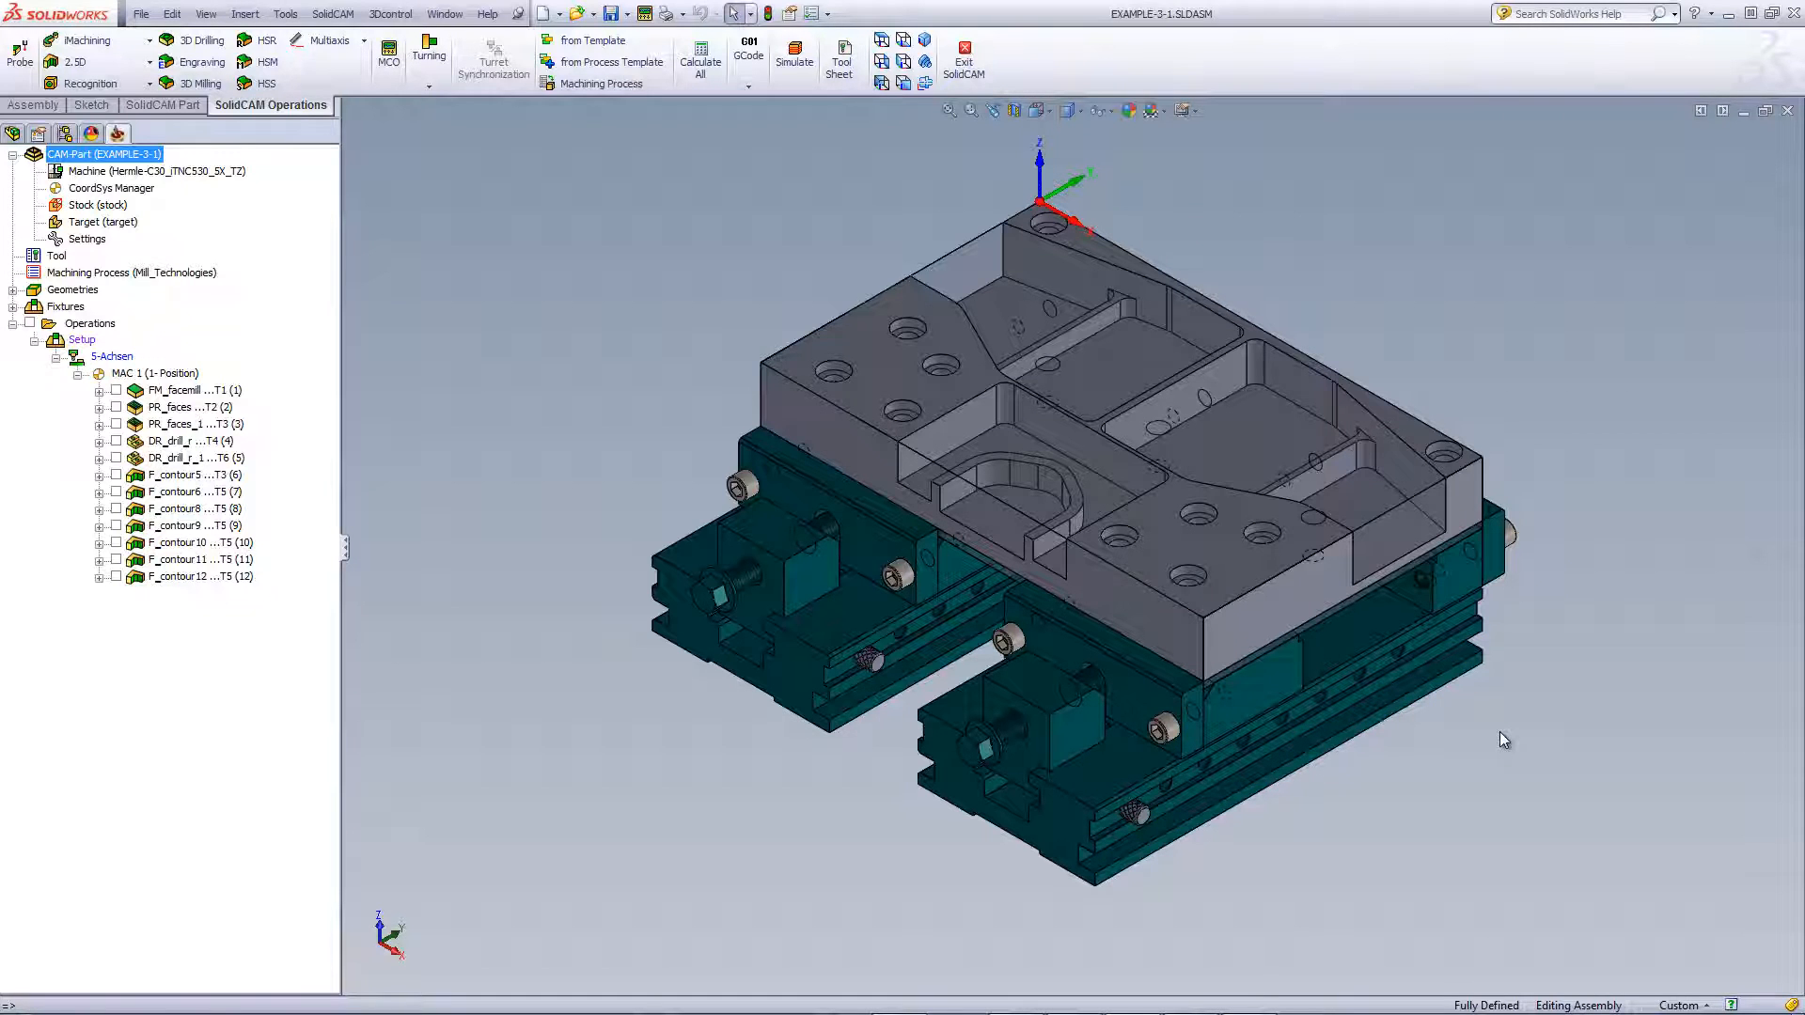
Preview the stock block definition on its own, then review and close the target model definition
double_click(80, 207)
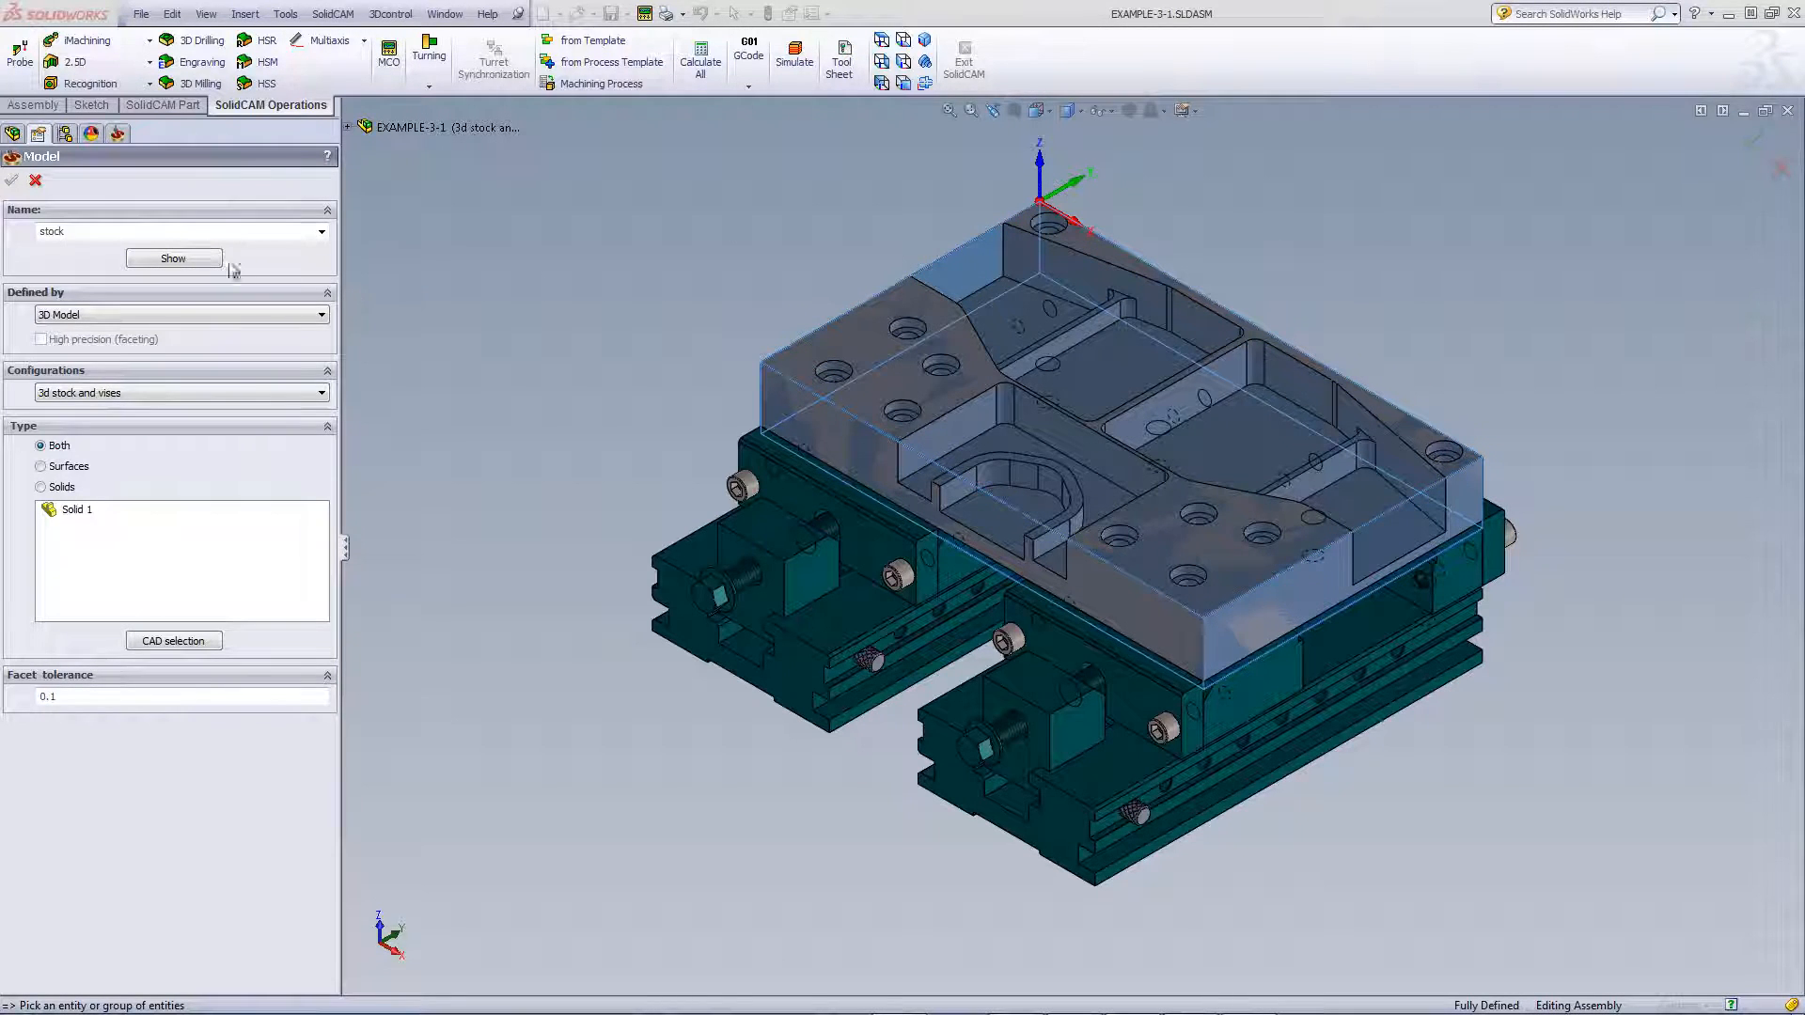
left_click(199, 259)
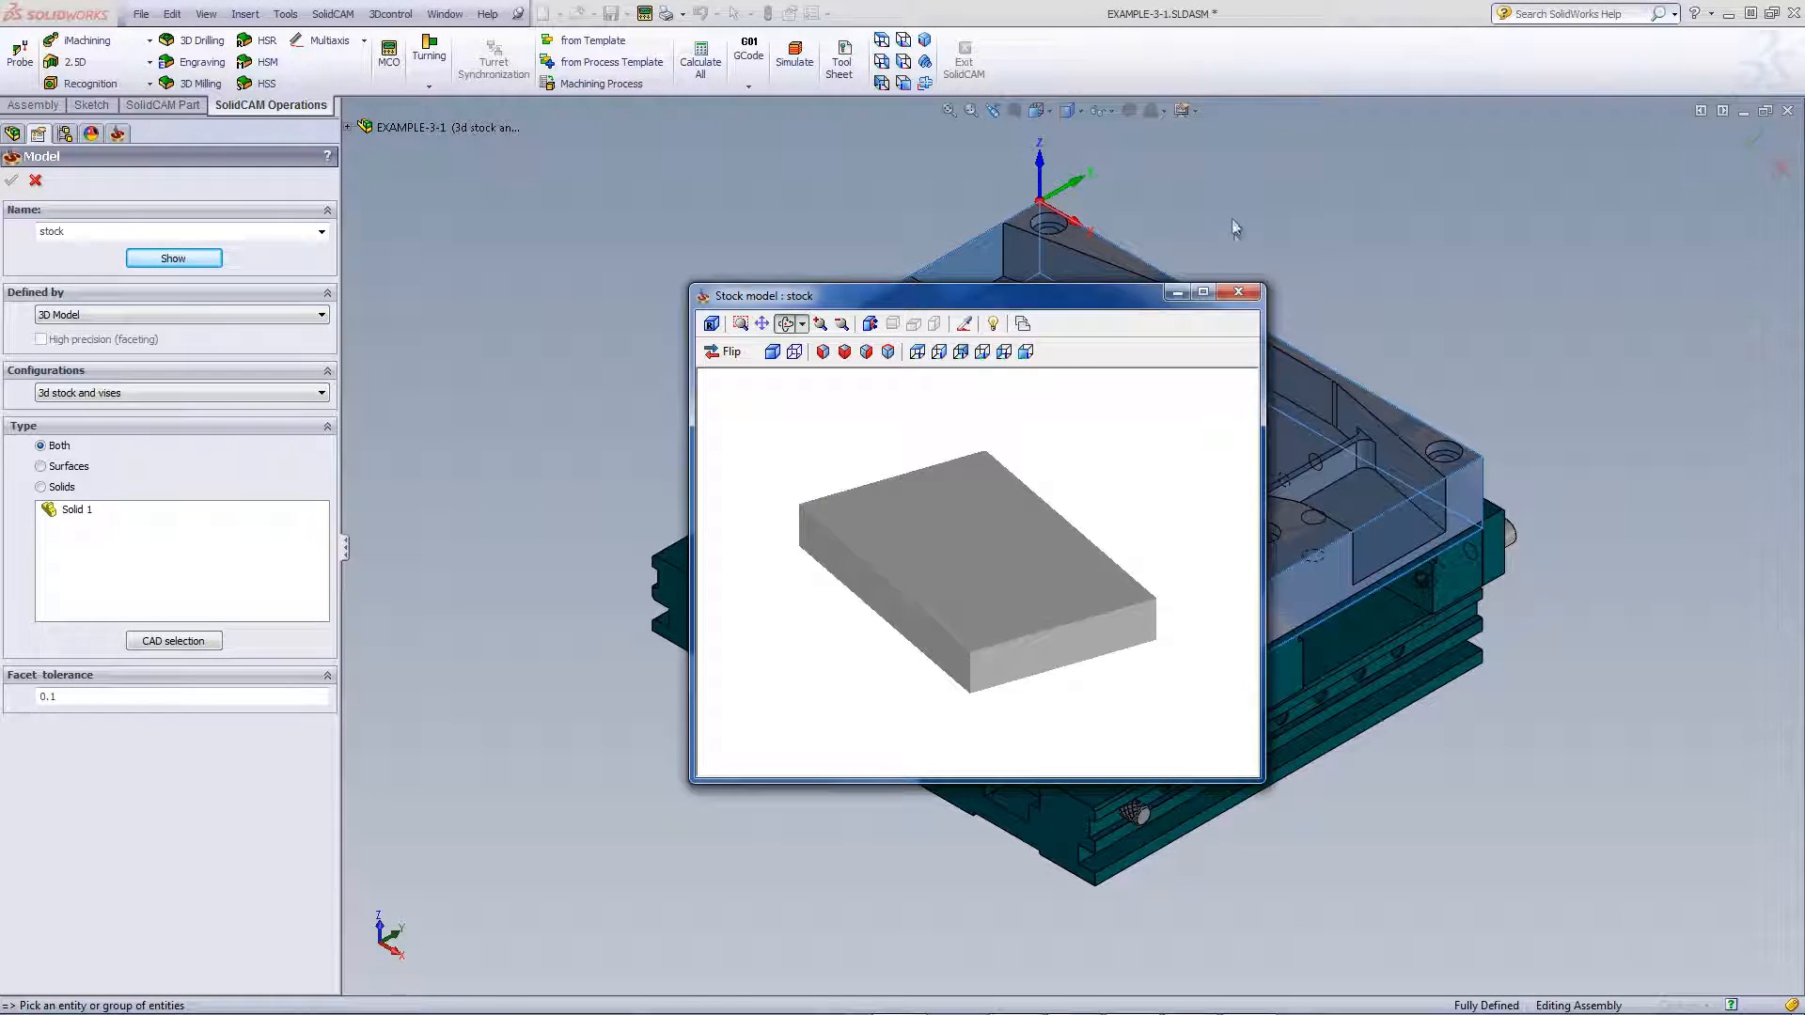
left_click(1238, 291)
left_click(35, 181)
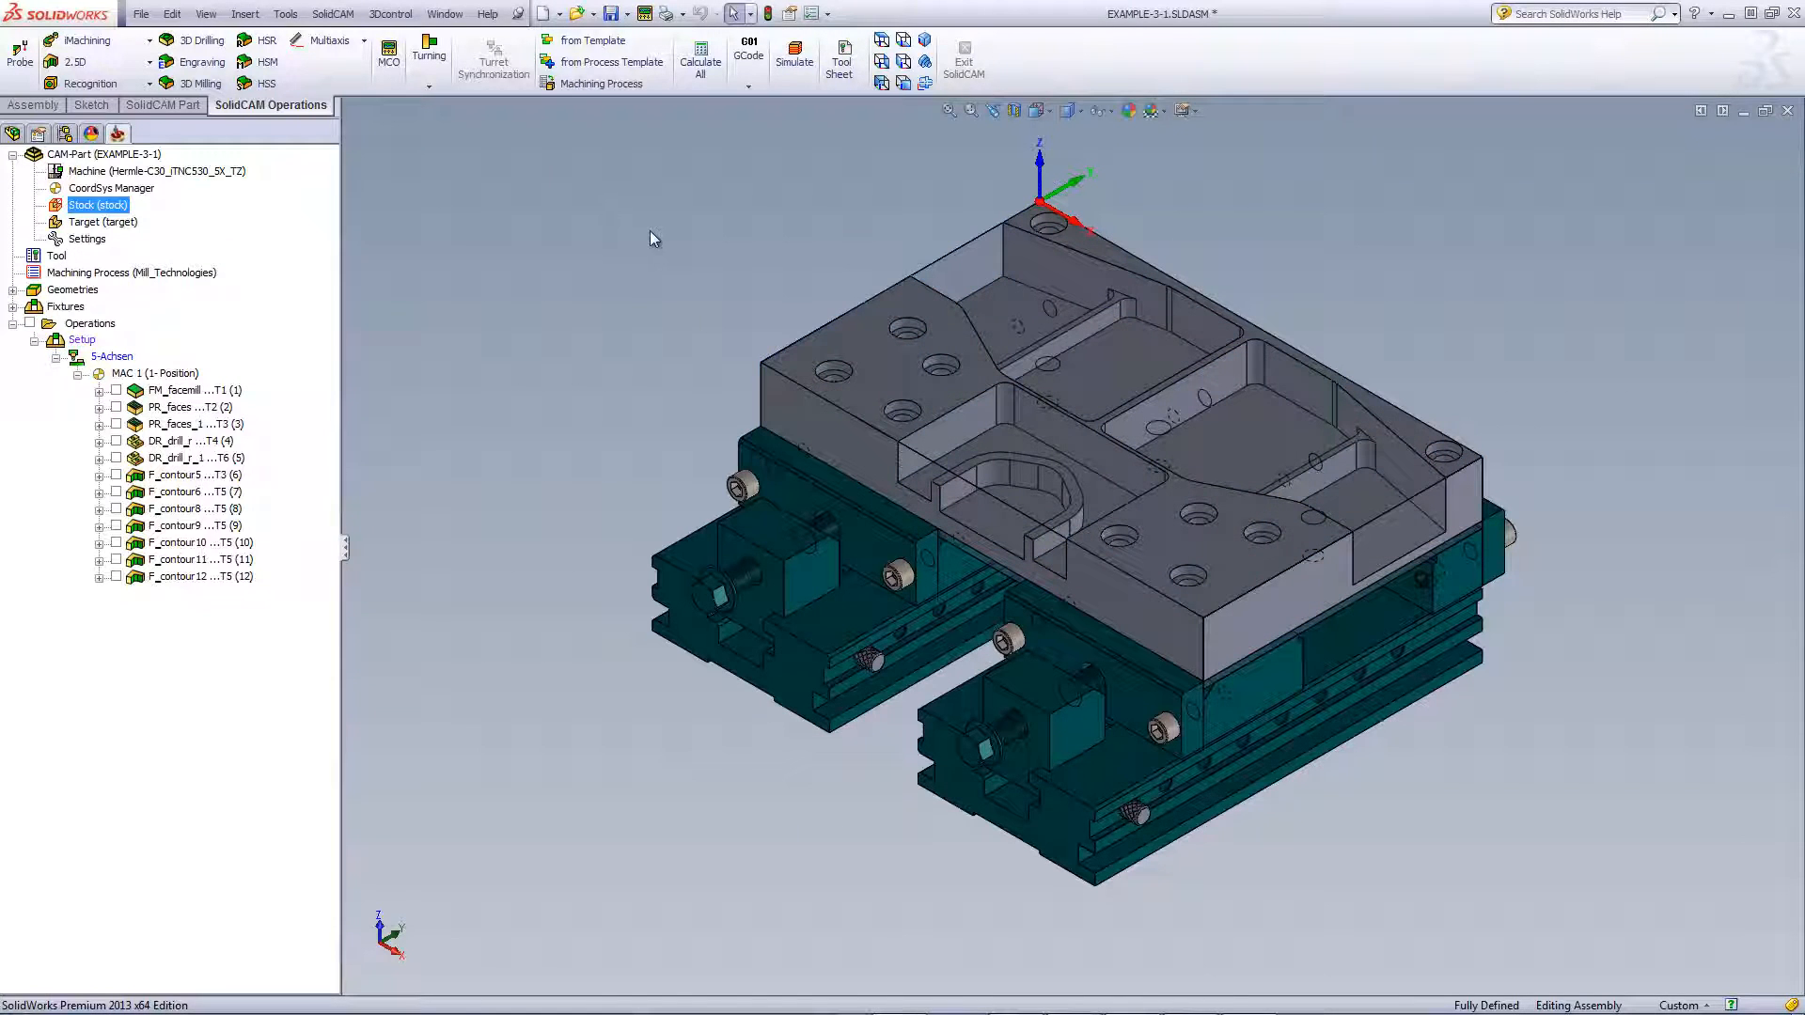
double_click(94, 223)
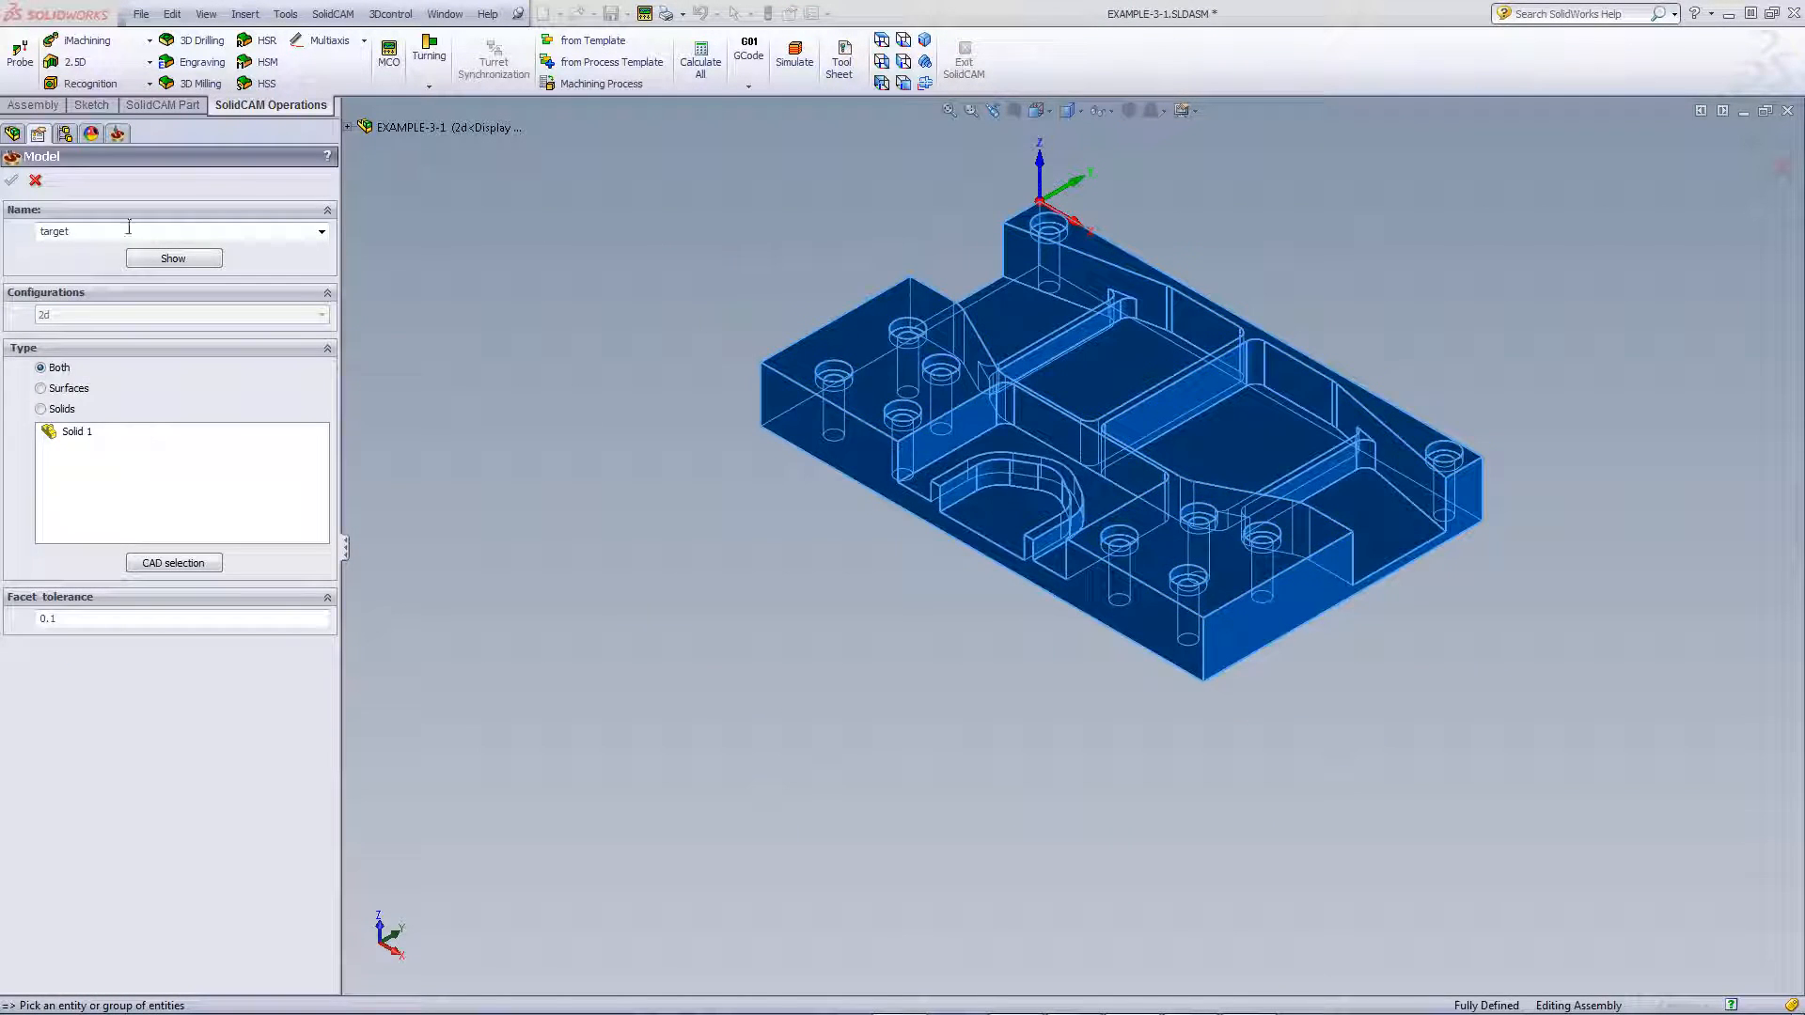
left_click(35, 180)
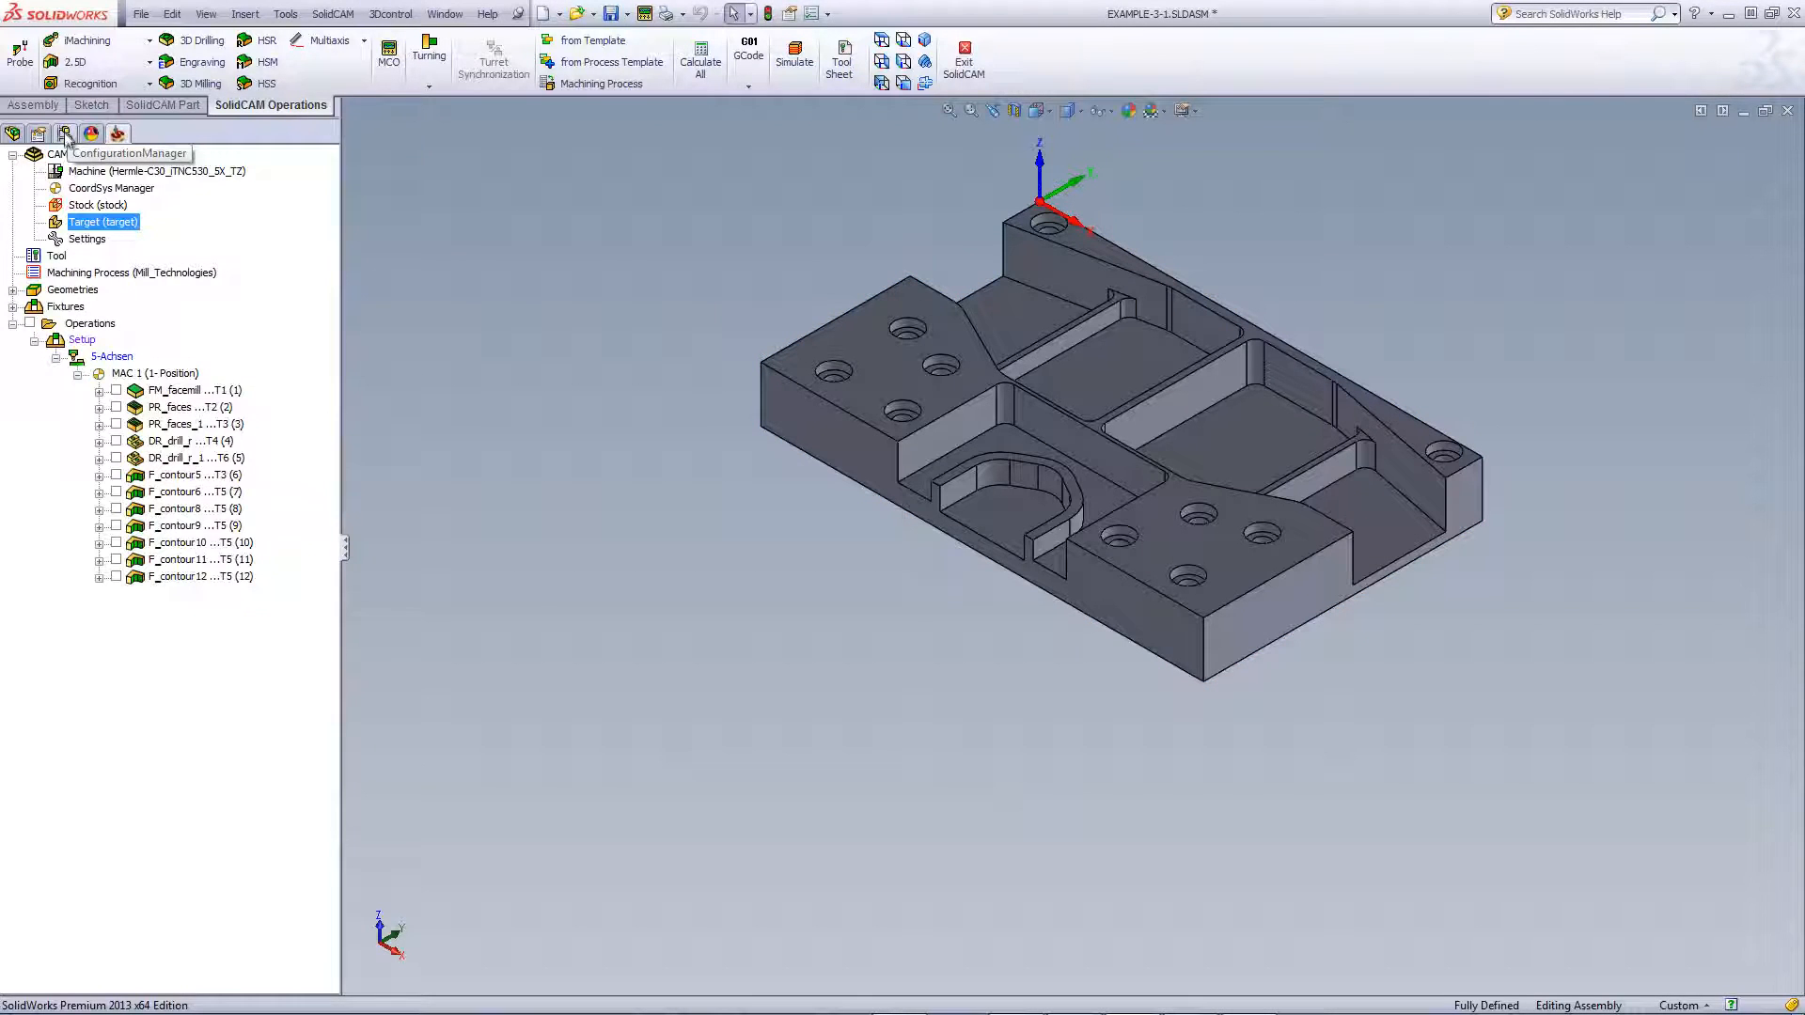
Toggle from the 3d stock and vises configuration to 2d and back to 3d stock and vises
left_click(64, 133)
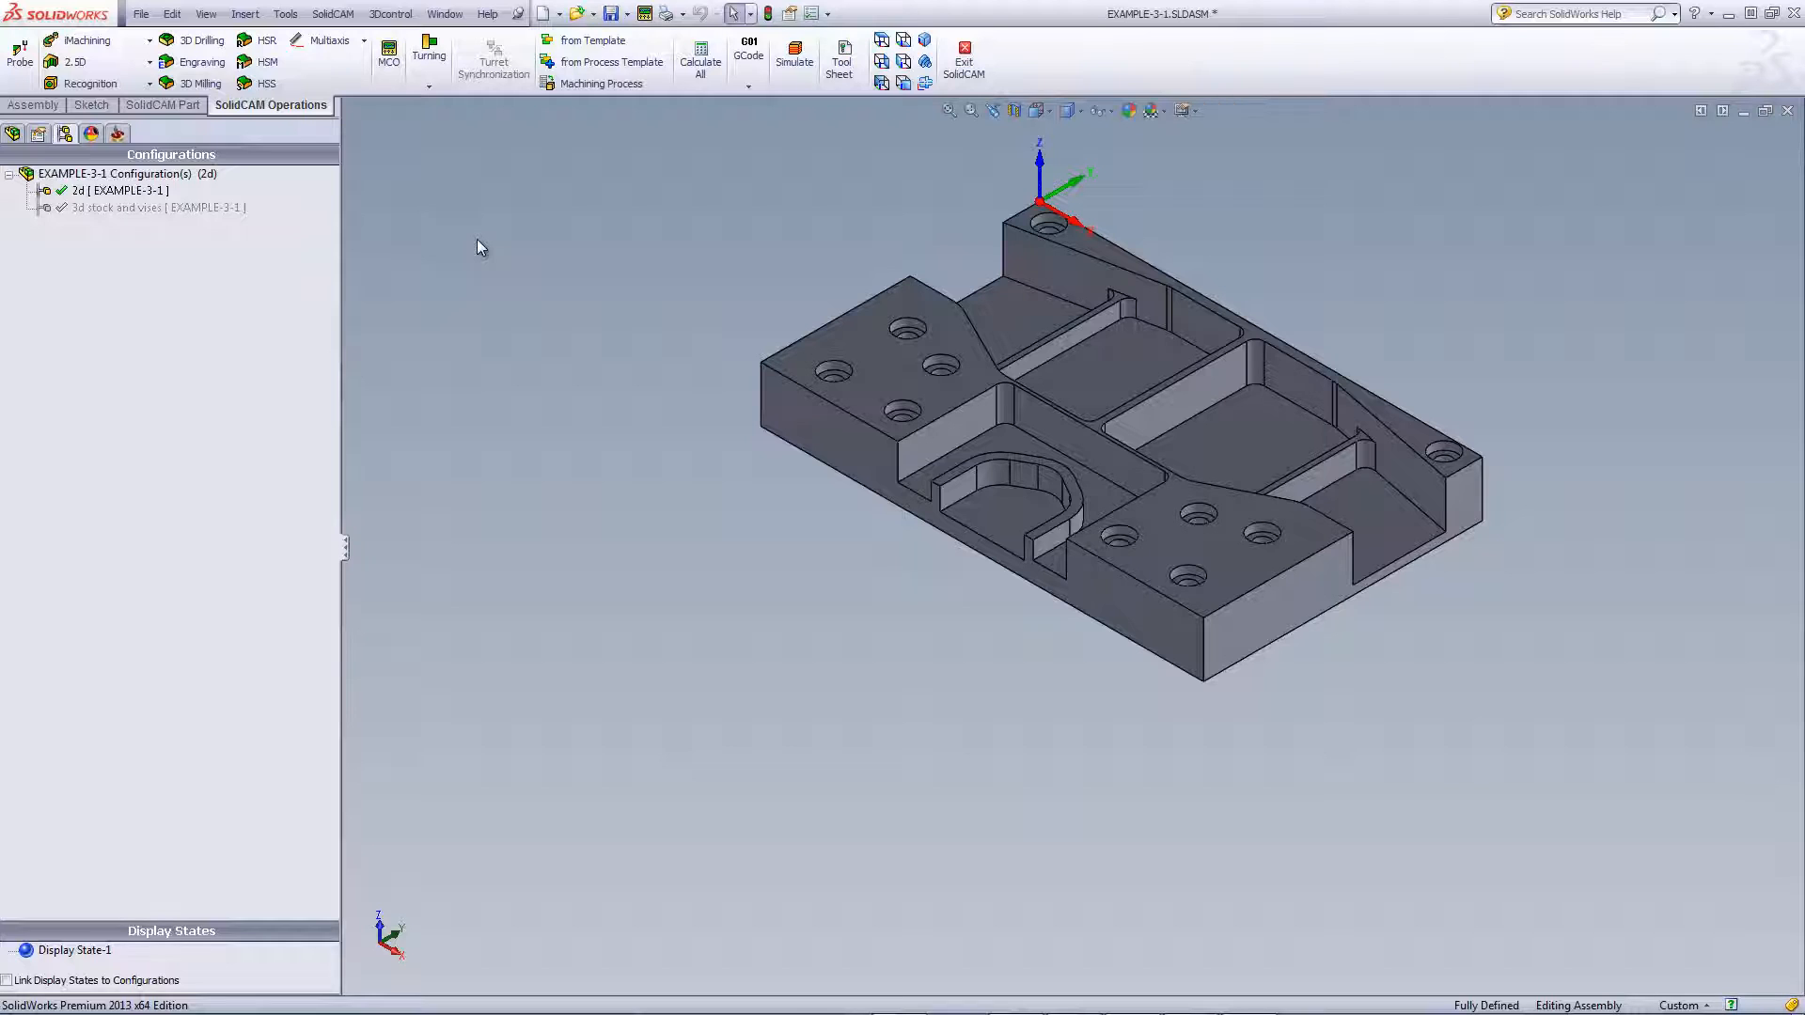
left_click(139, 208)
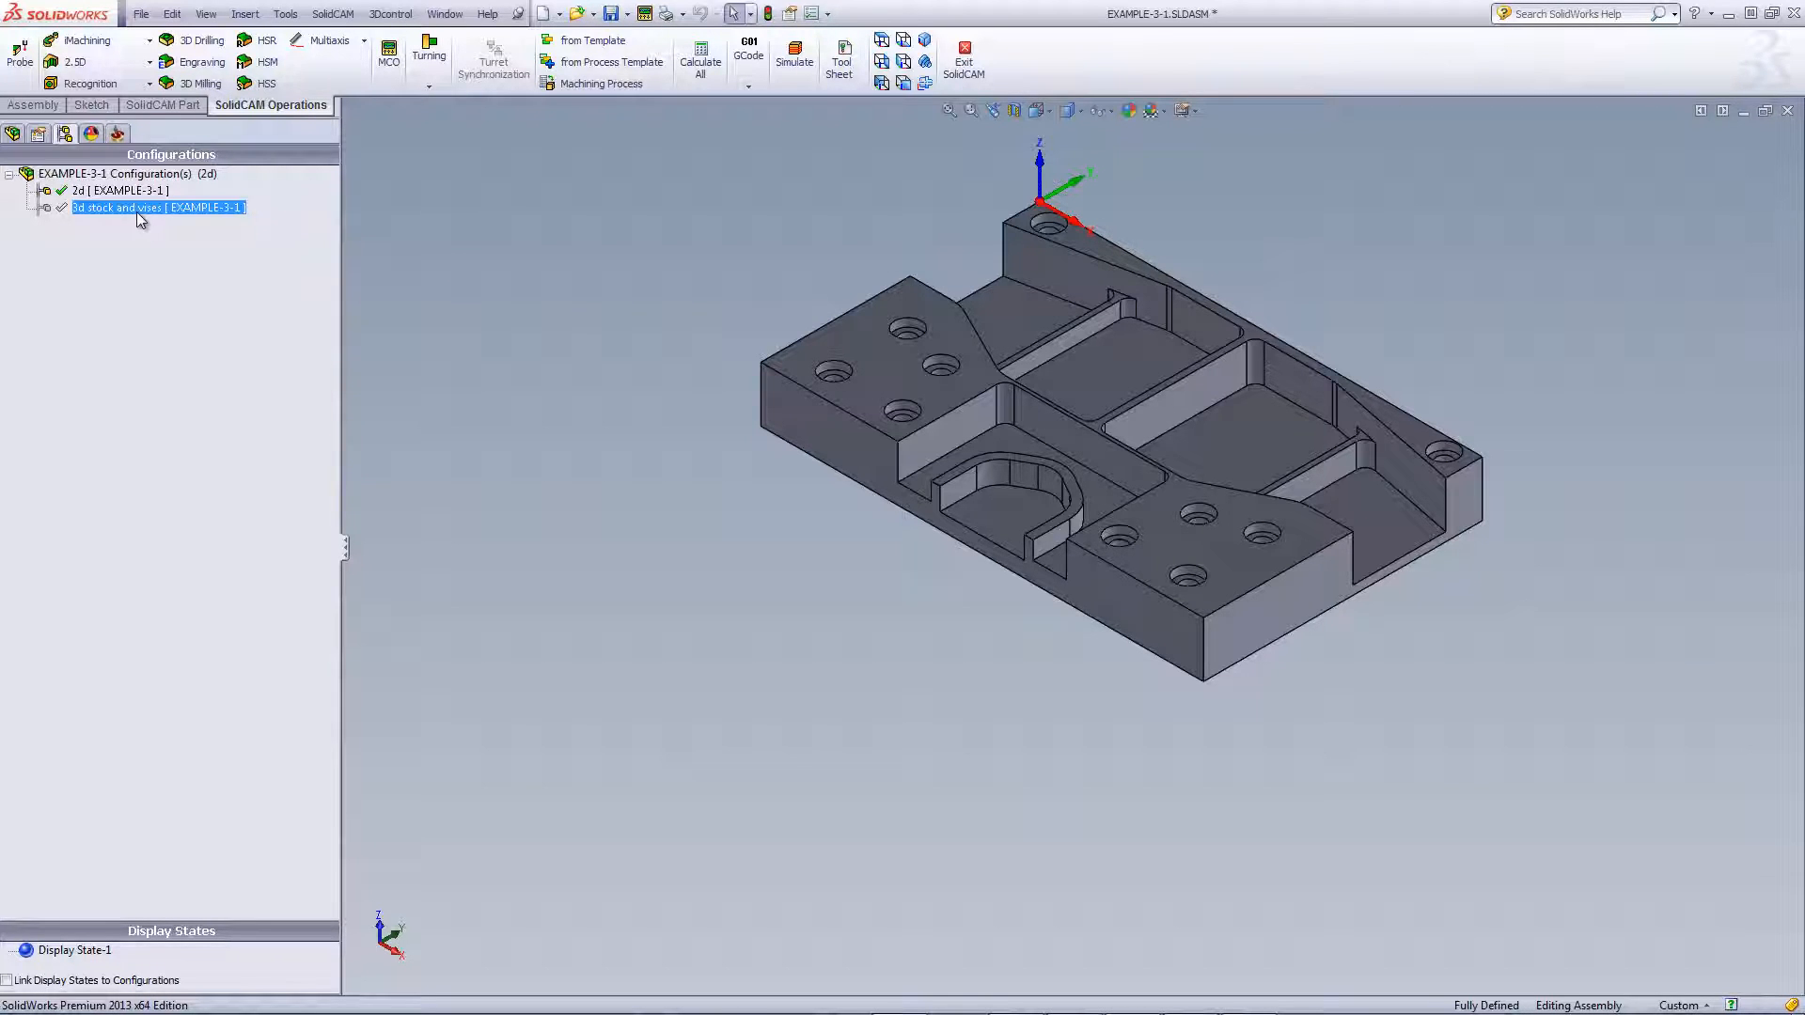
double_click(137, 212)
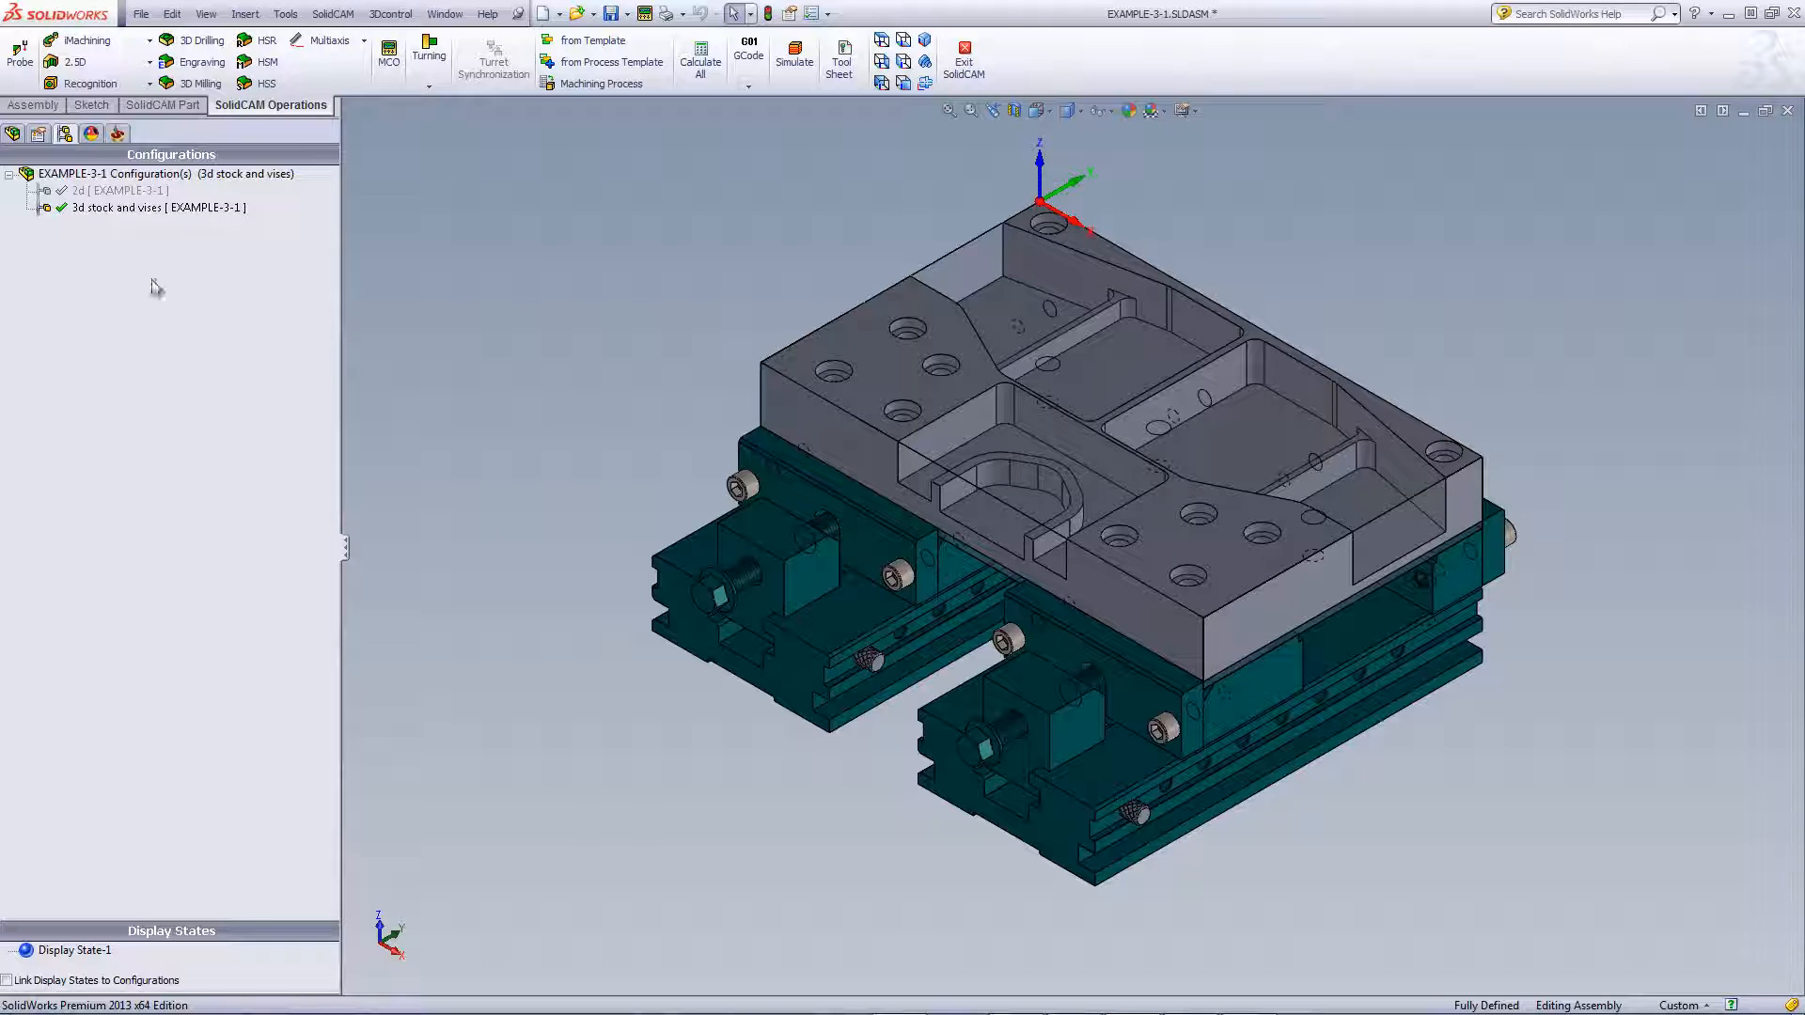
left_click(109, 192)
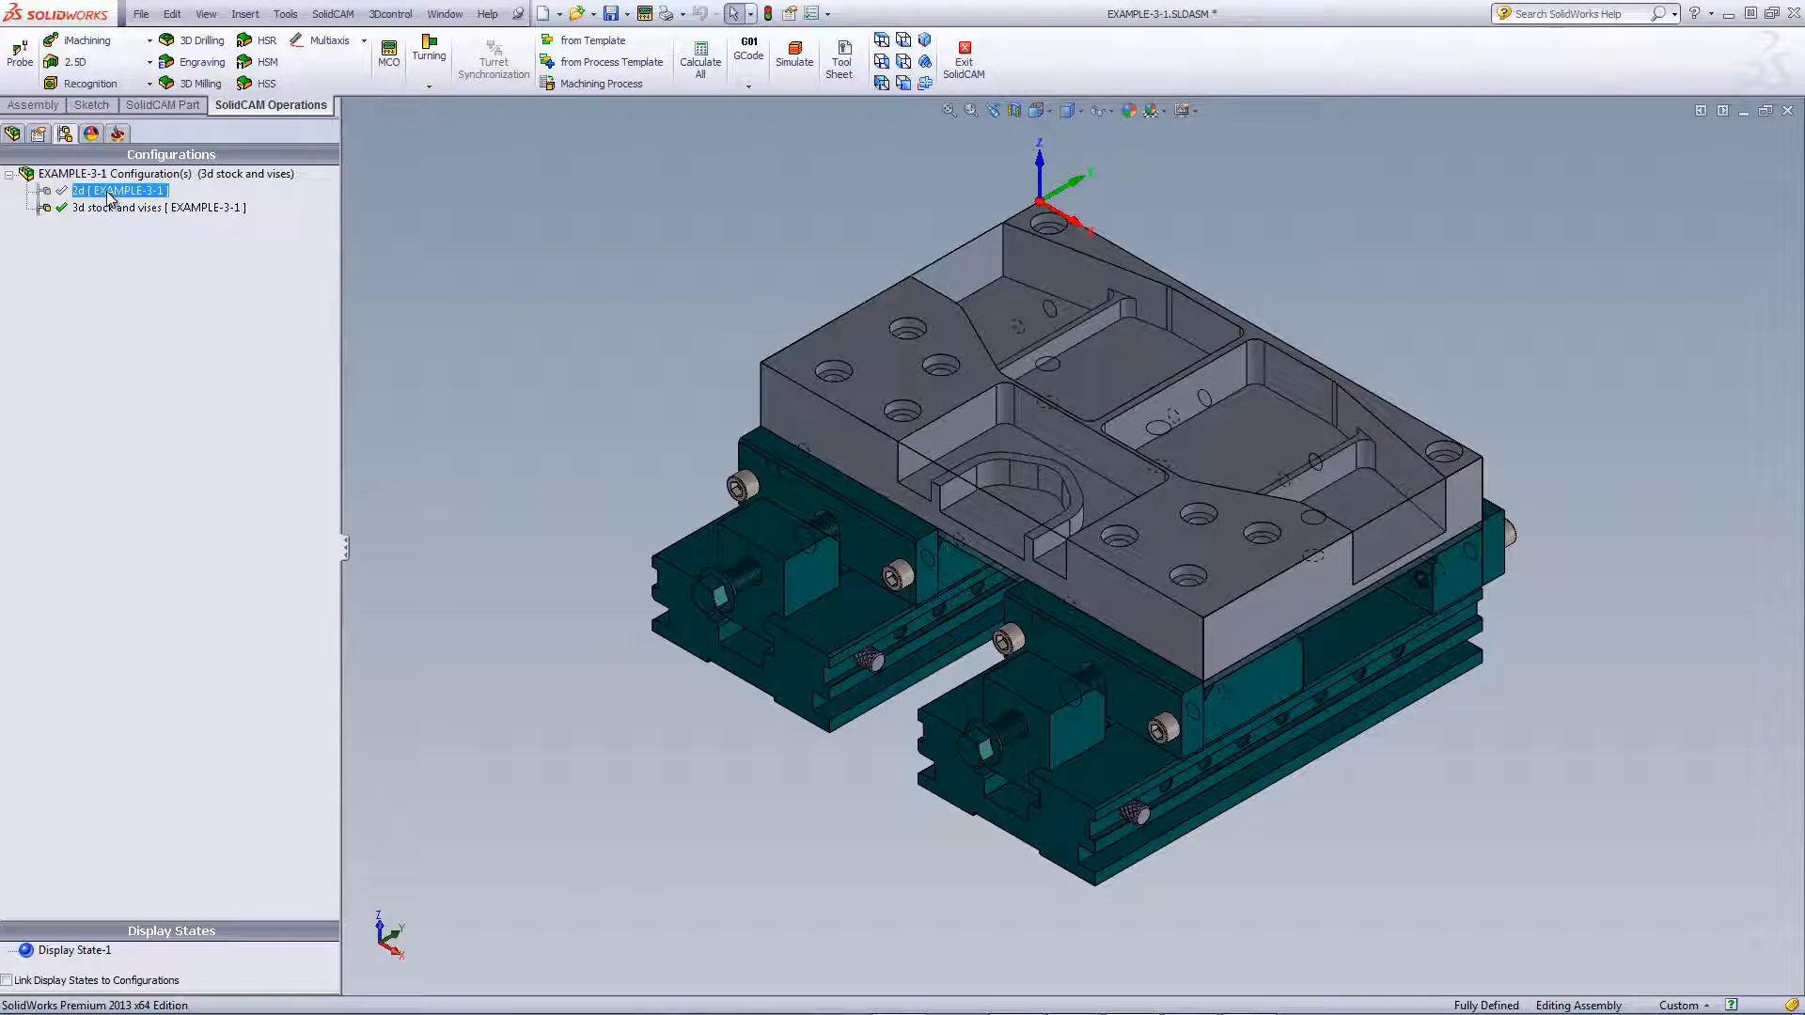
double_click(109, 194)
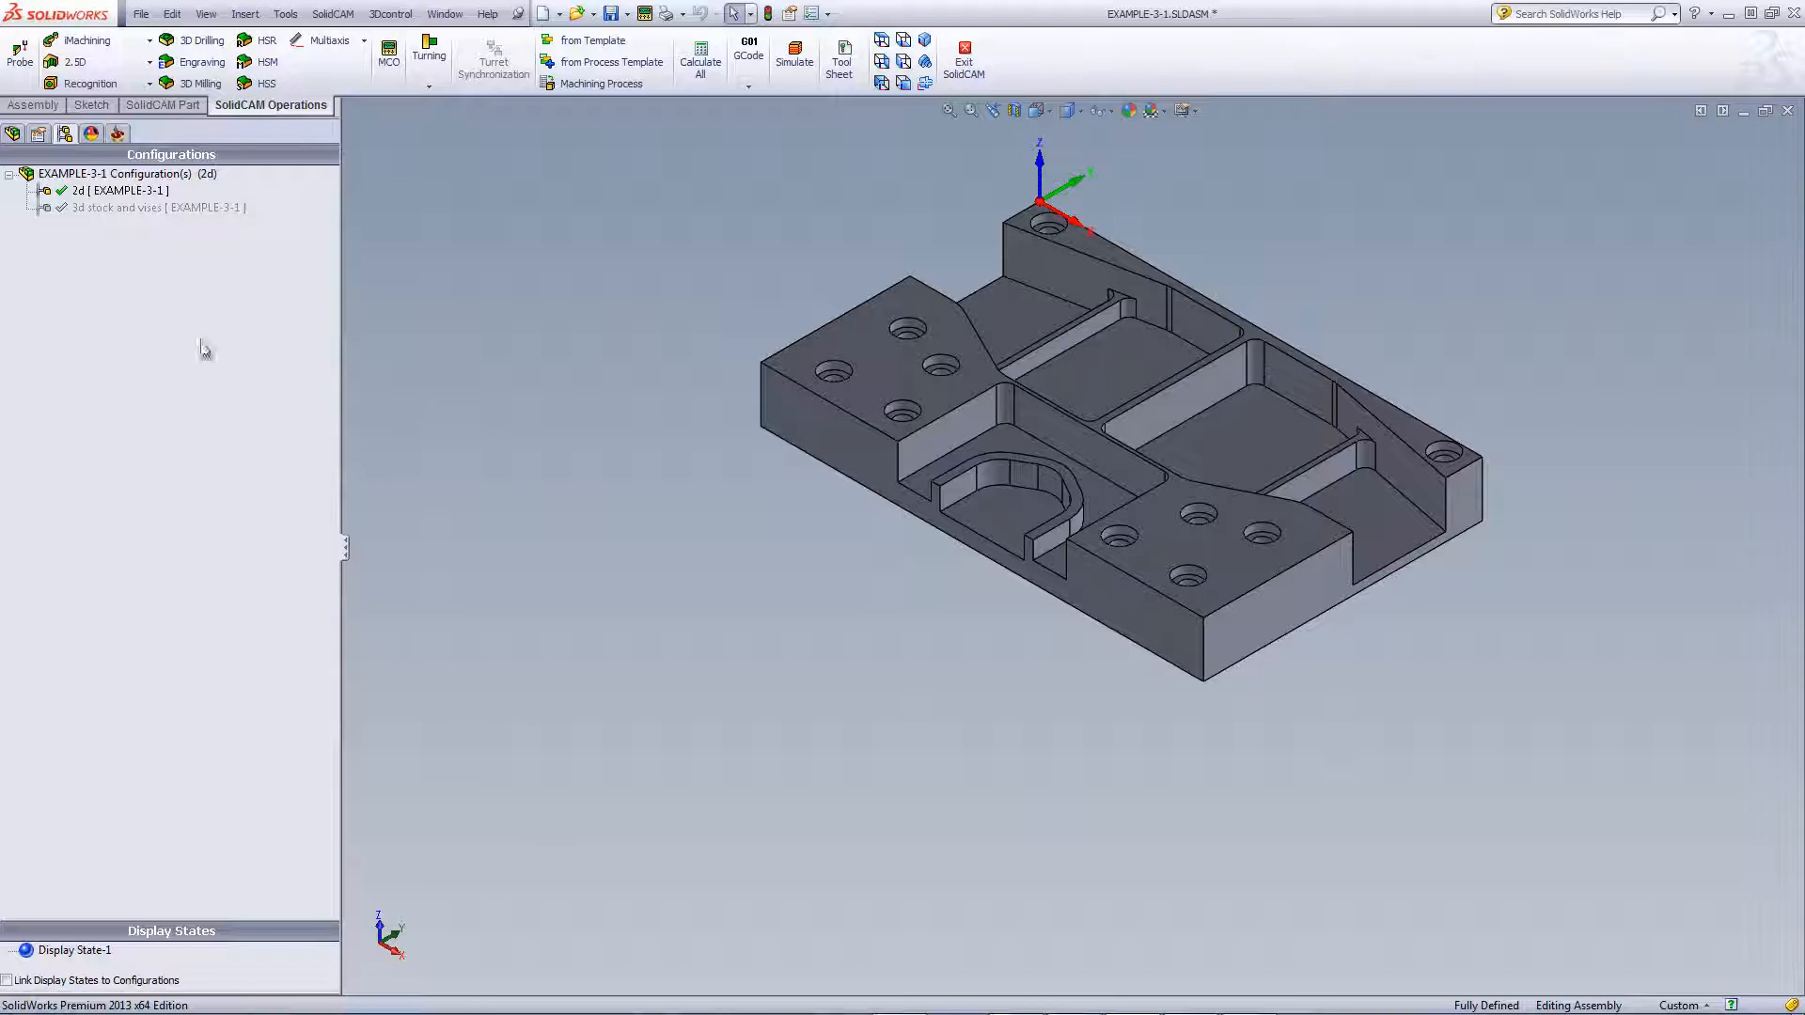
left_click(107, 211)
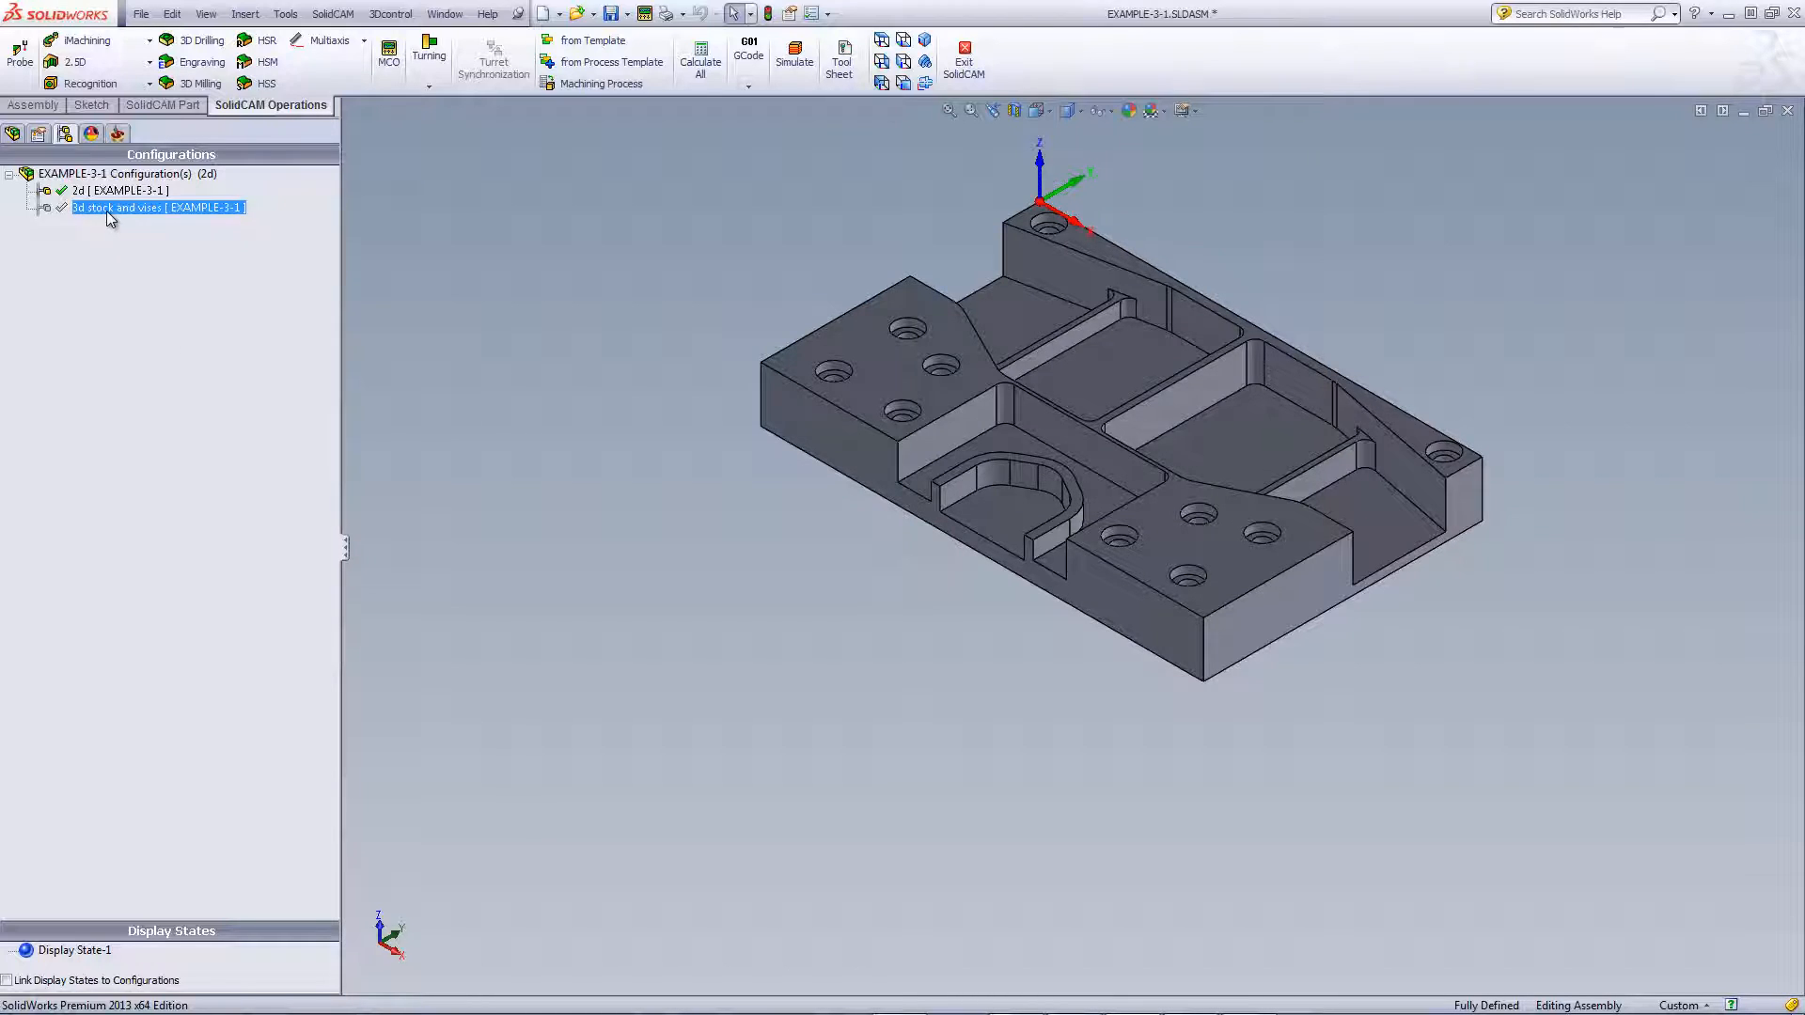
double_click(105, 211)
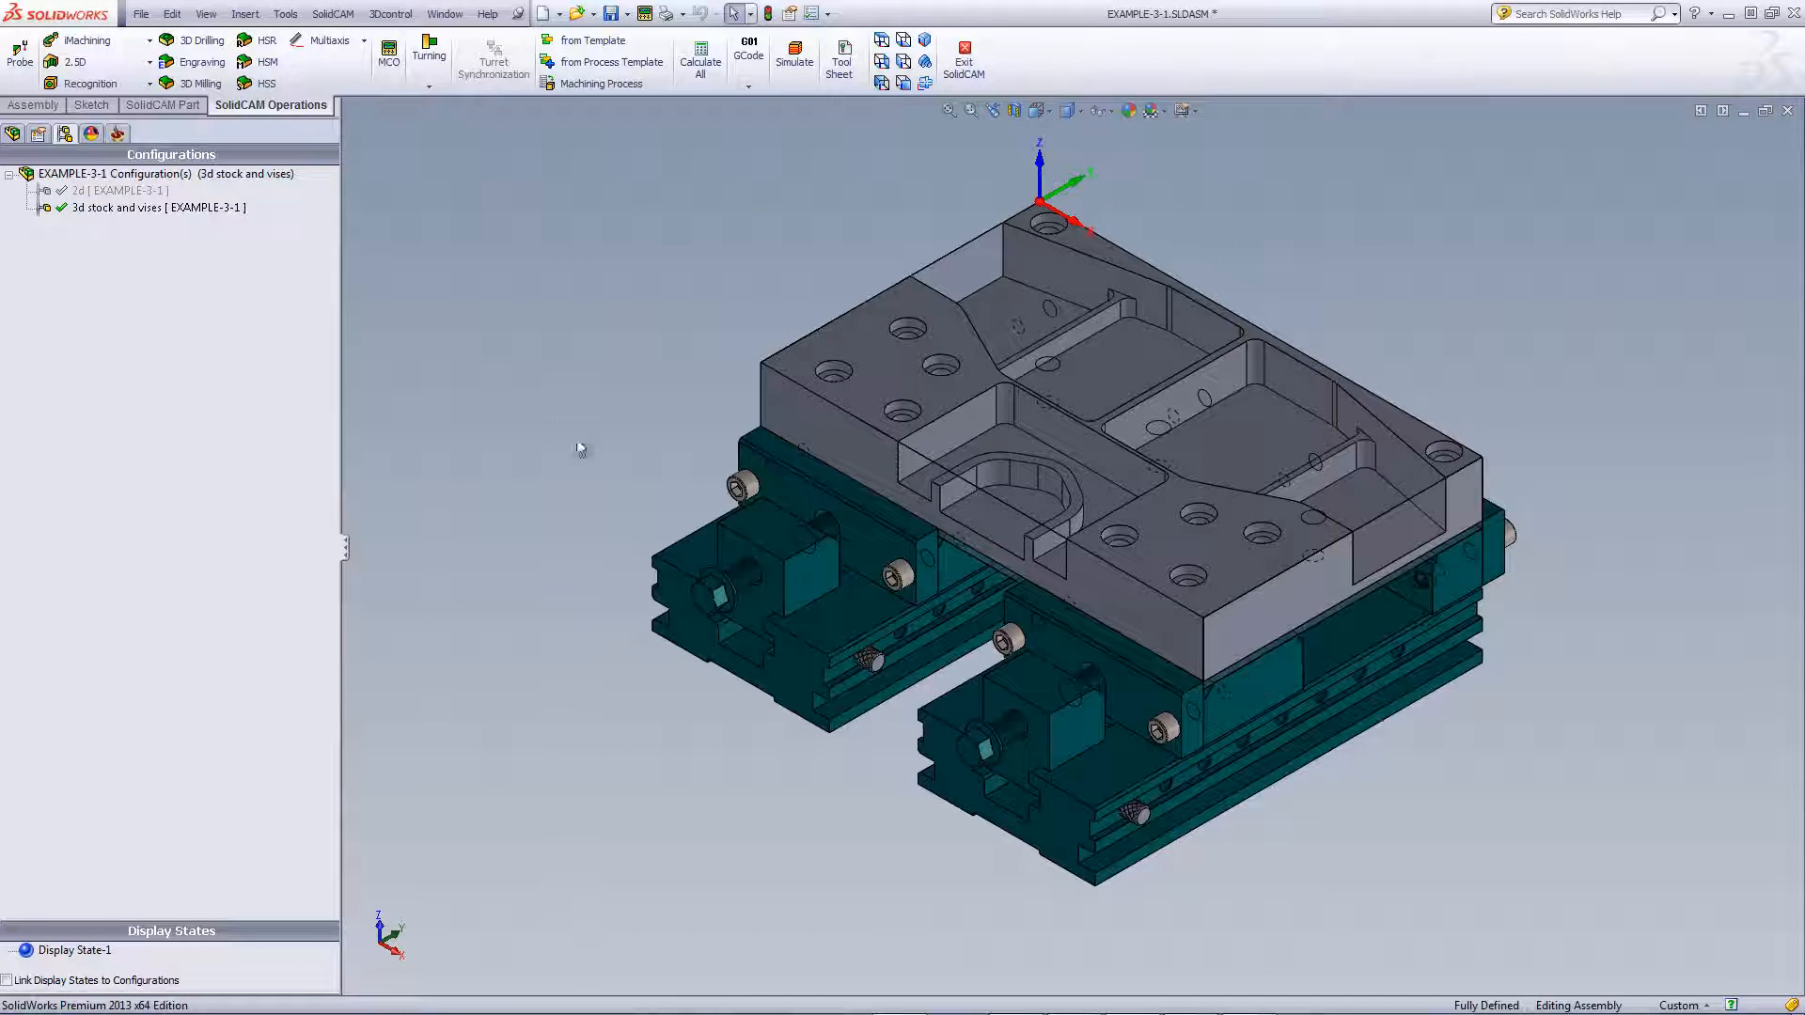
left_click(117, 134)
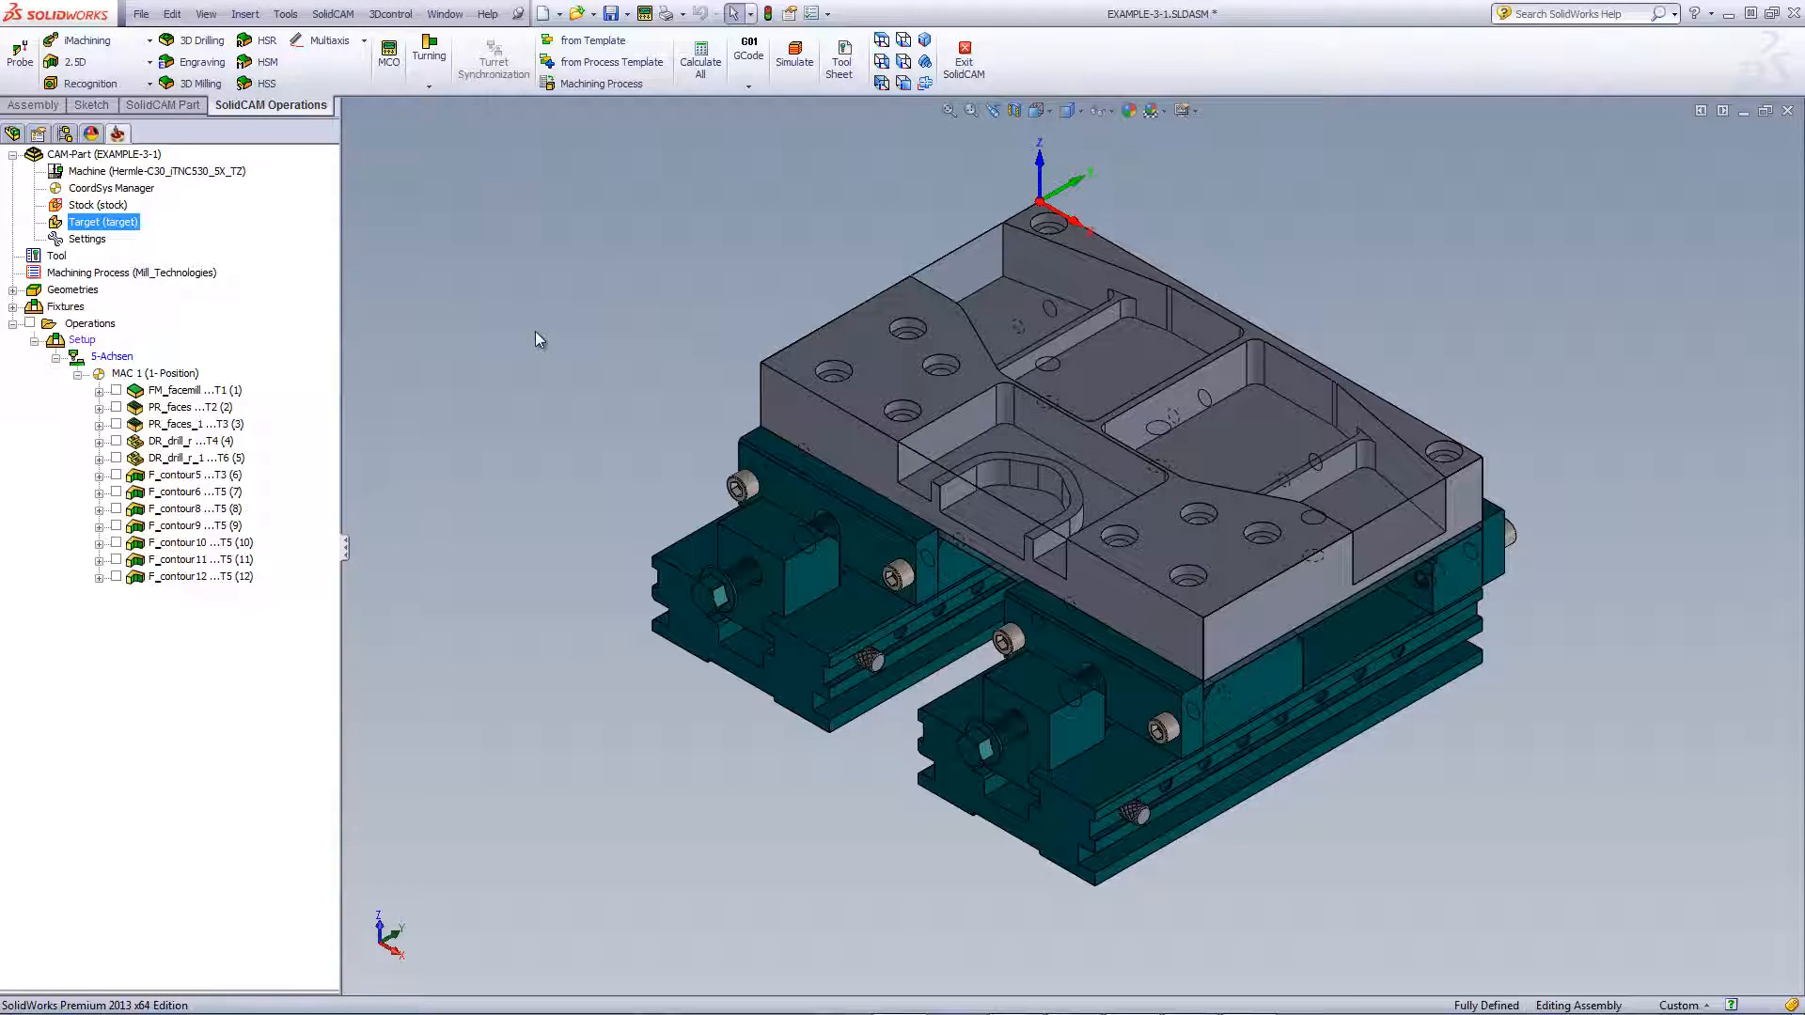
double_click(81, 340)
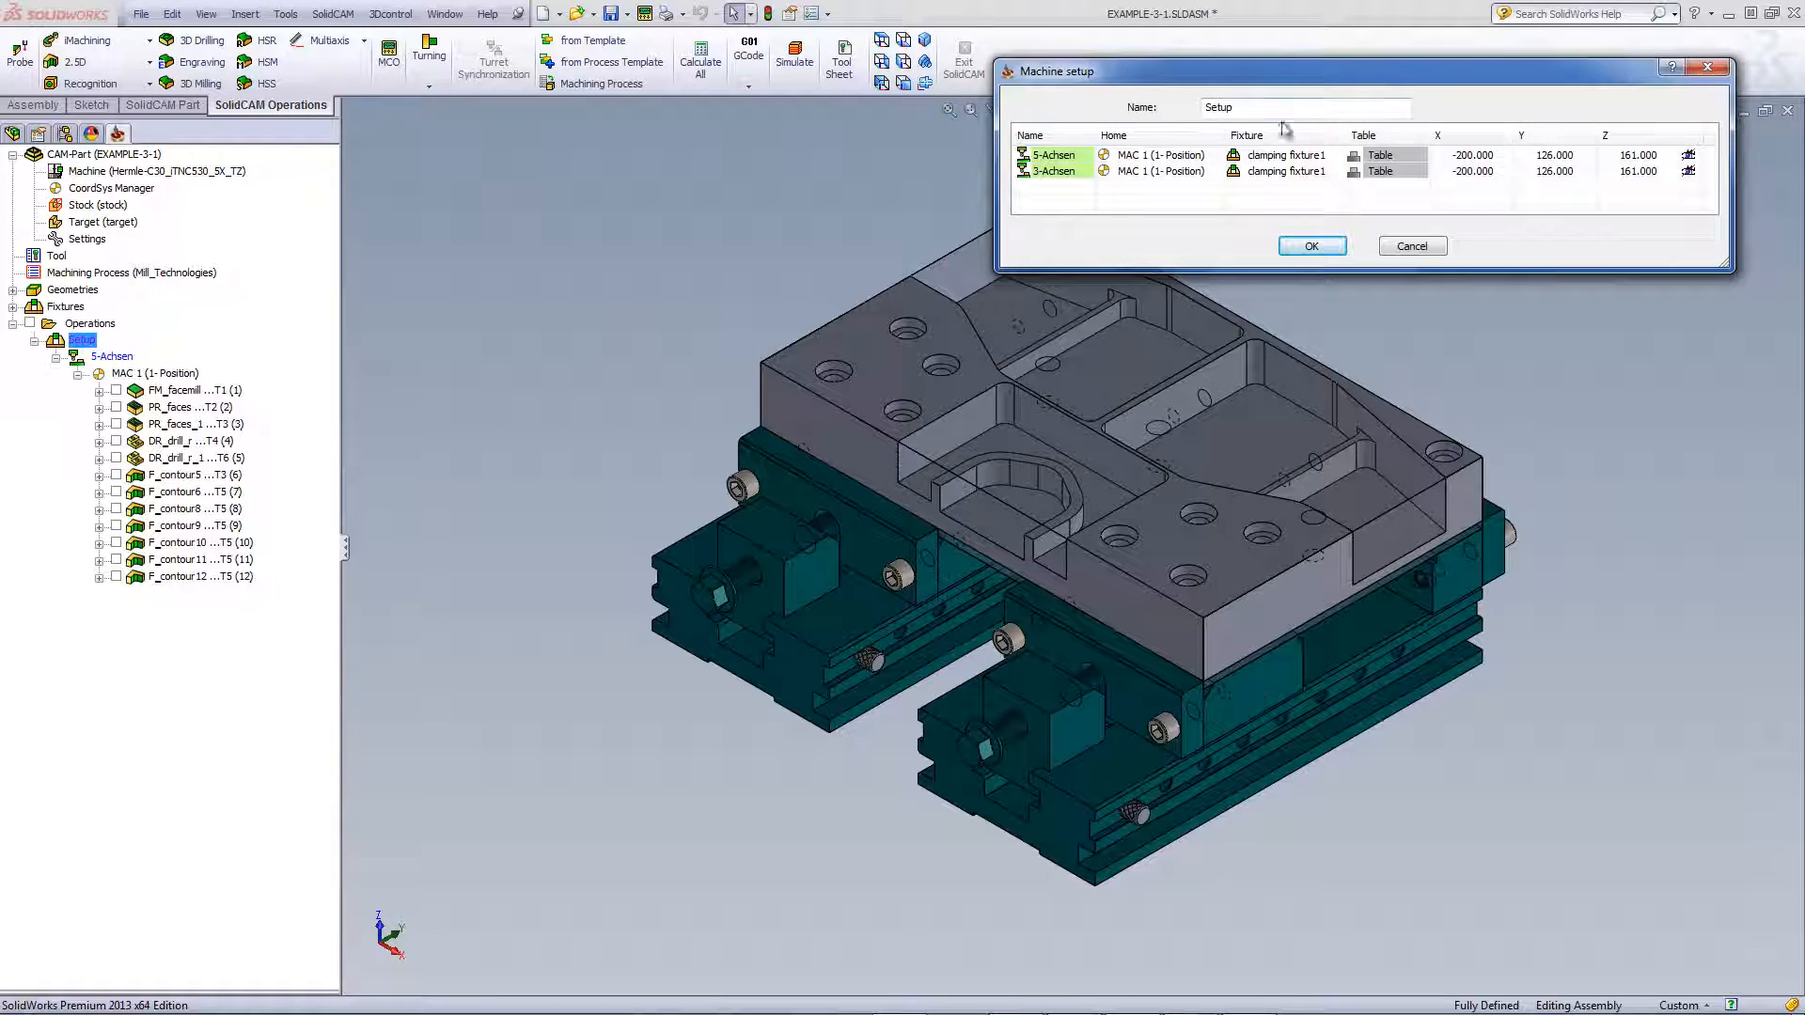
left_click(1688, 156)
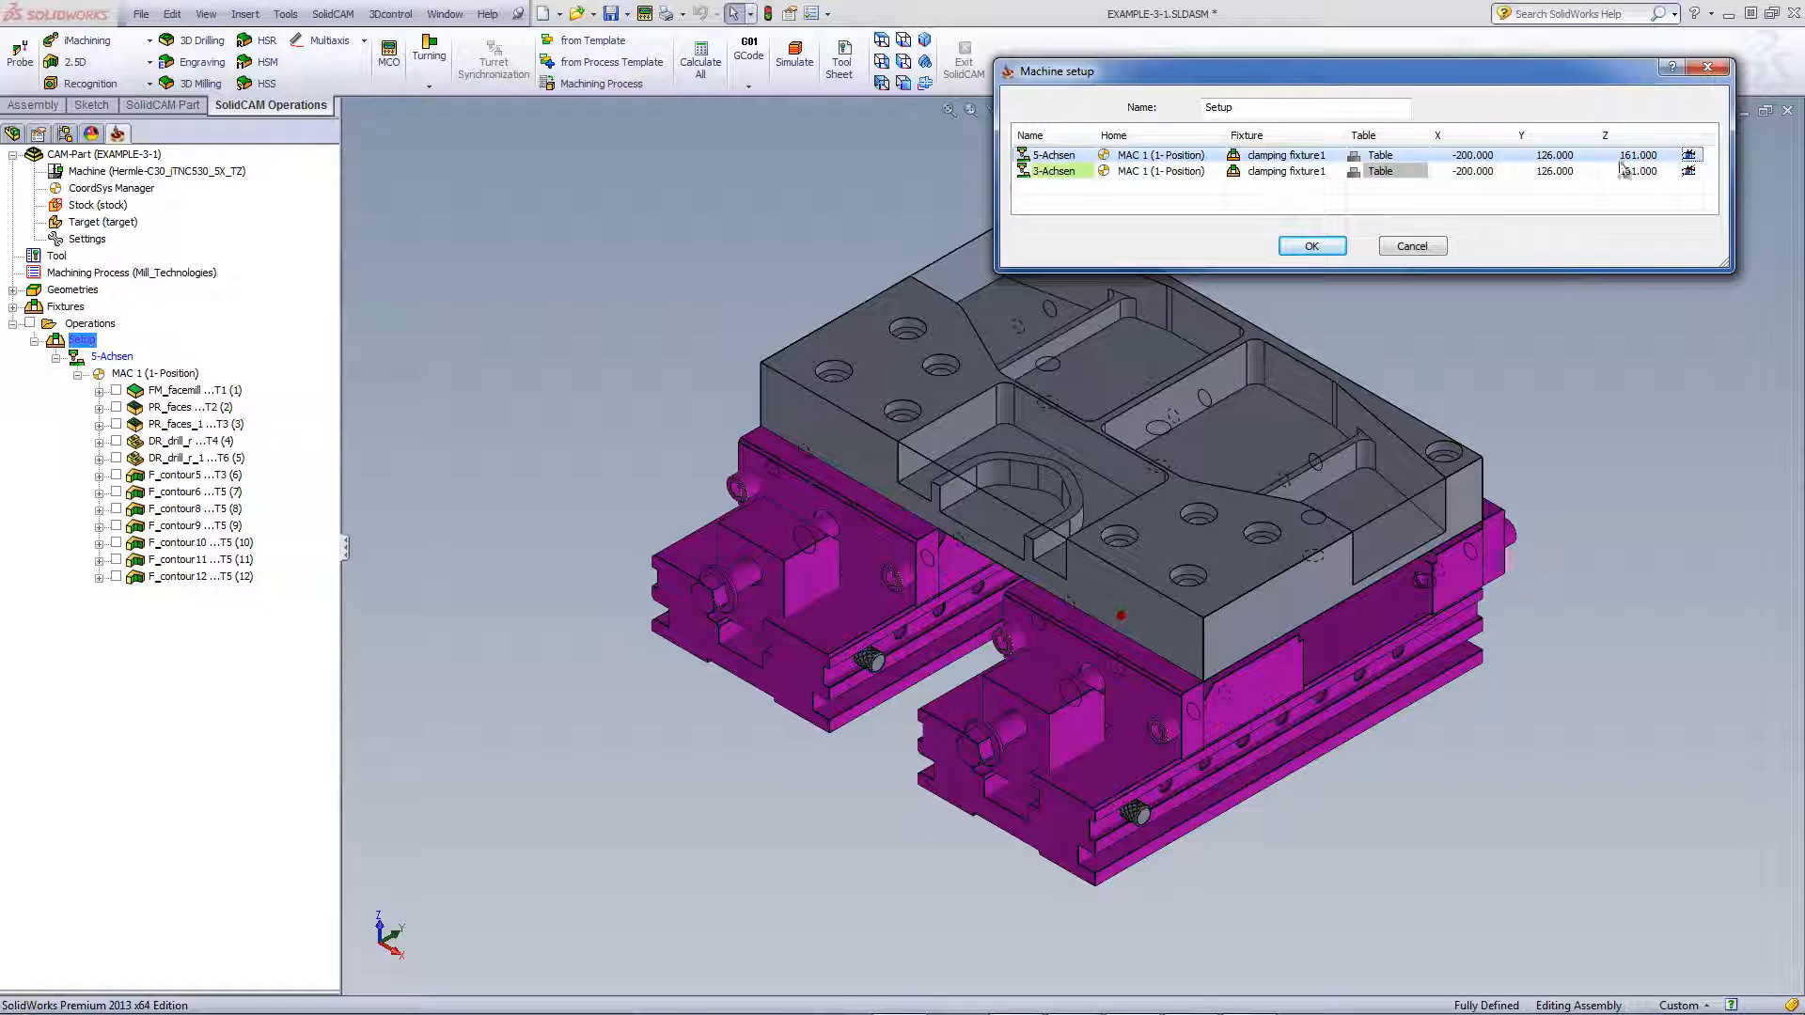
key("Return")
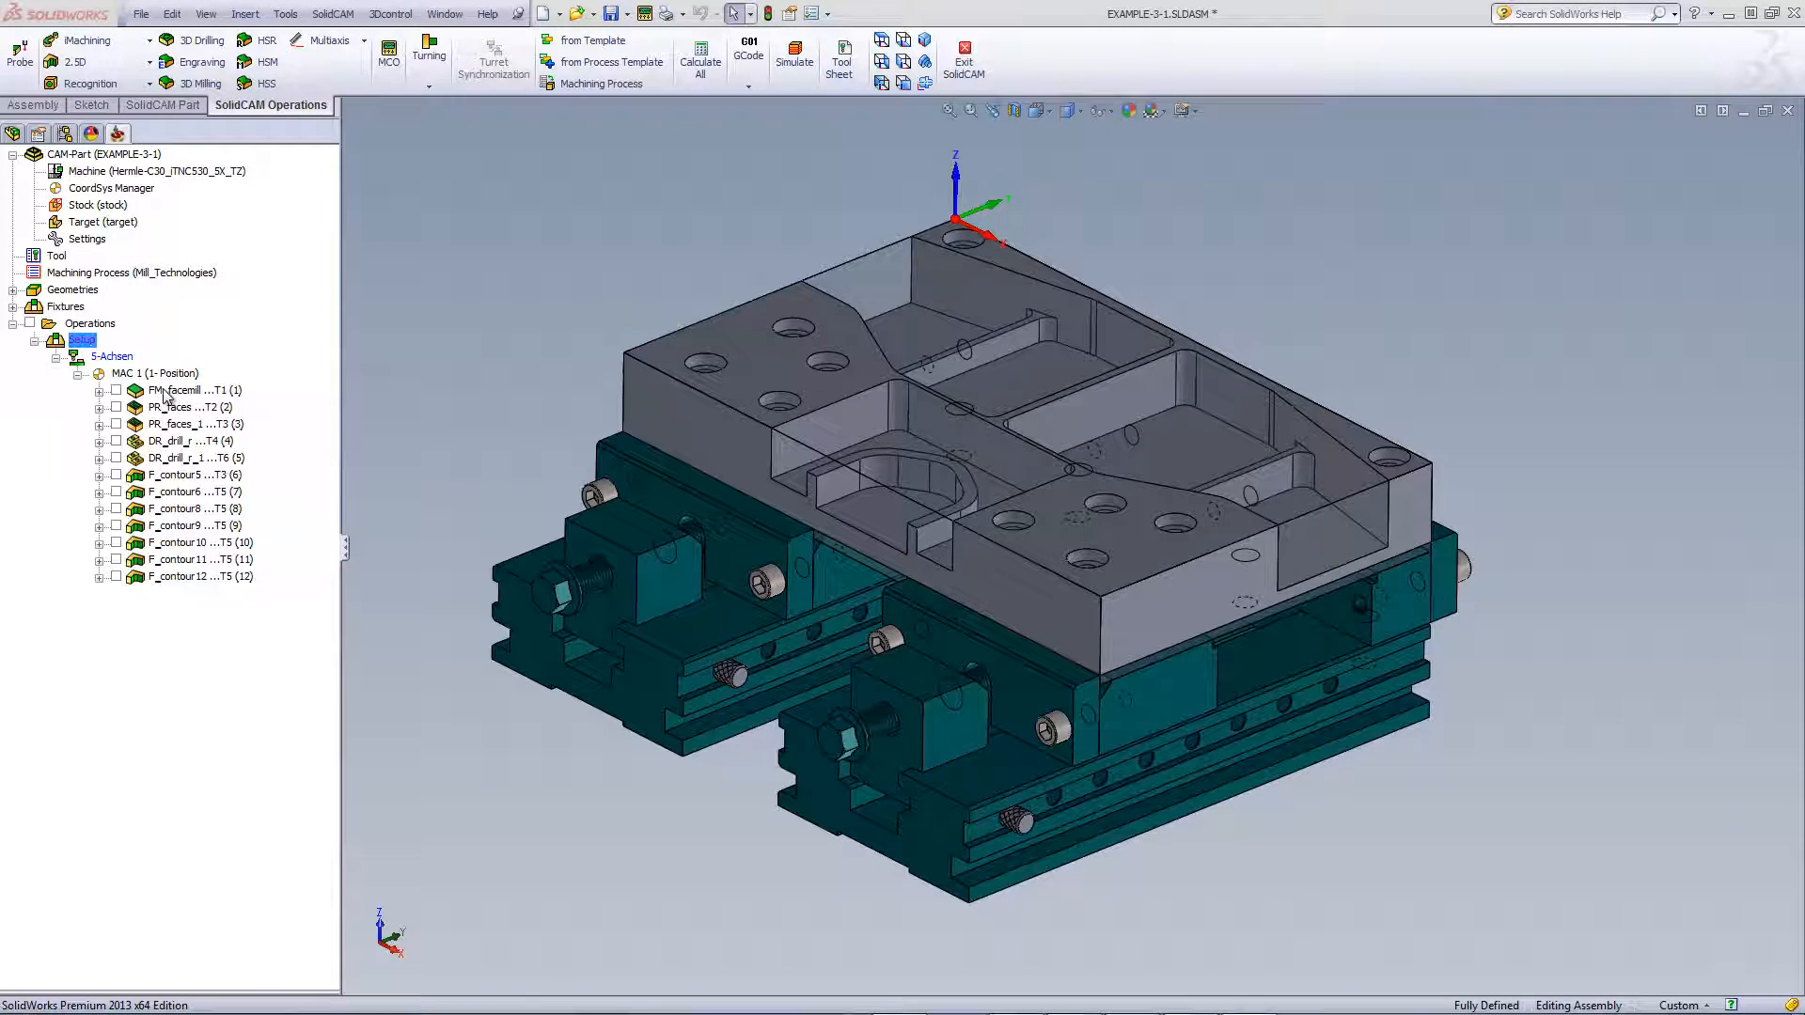
Open FM_facemill and display its face-milling geometry on the part
double_click(165, 393)
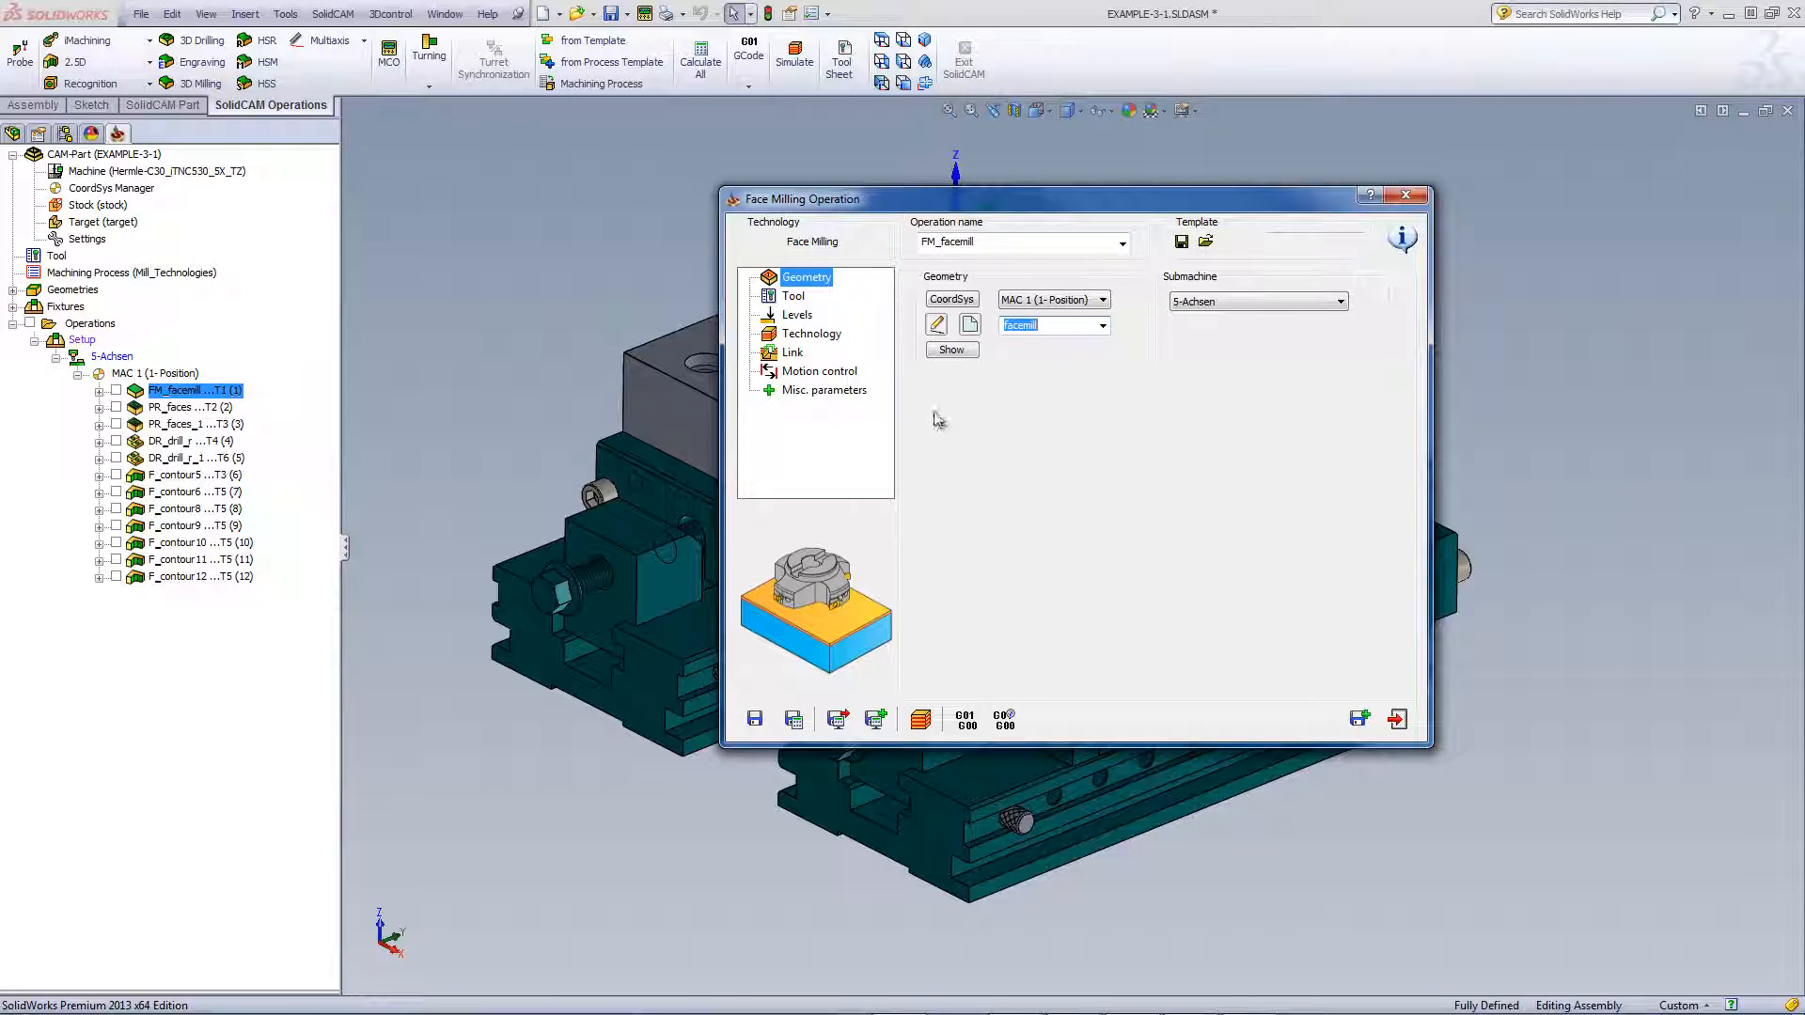
left_click(947, 353)
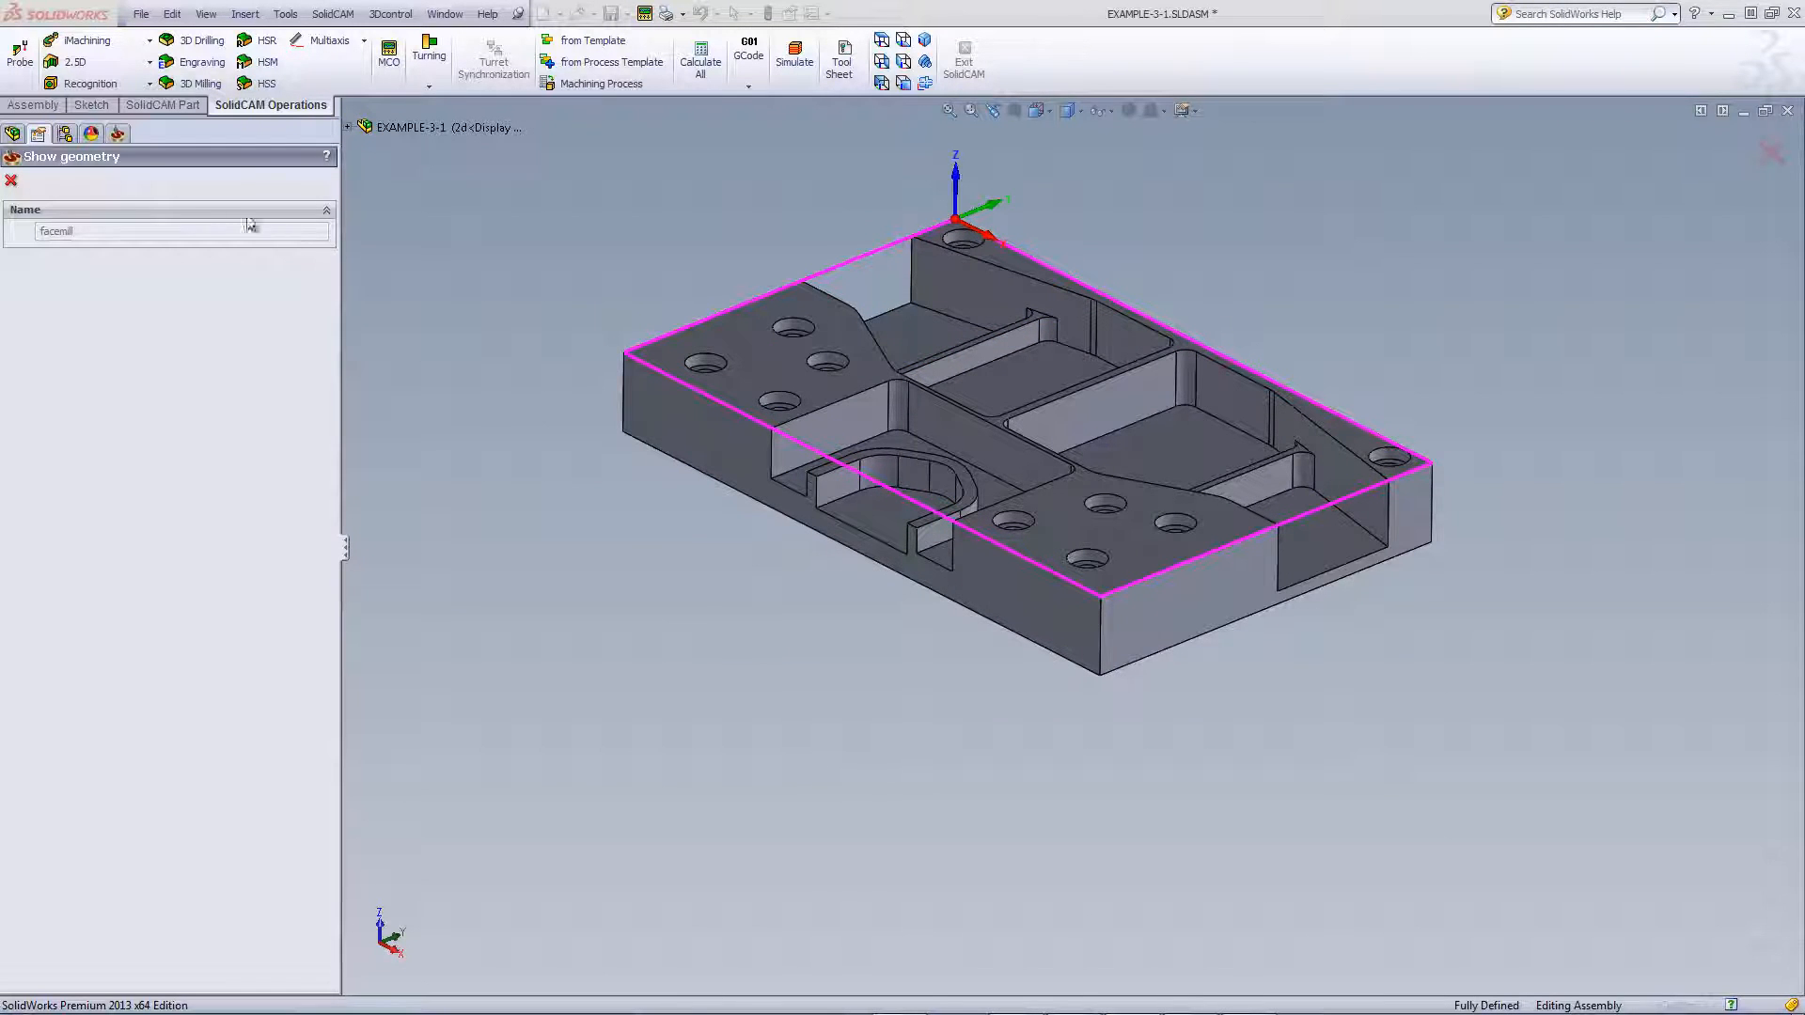
left_click(12, 182)
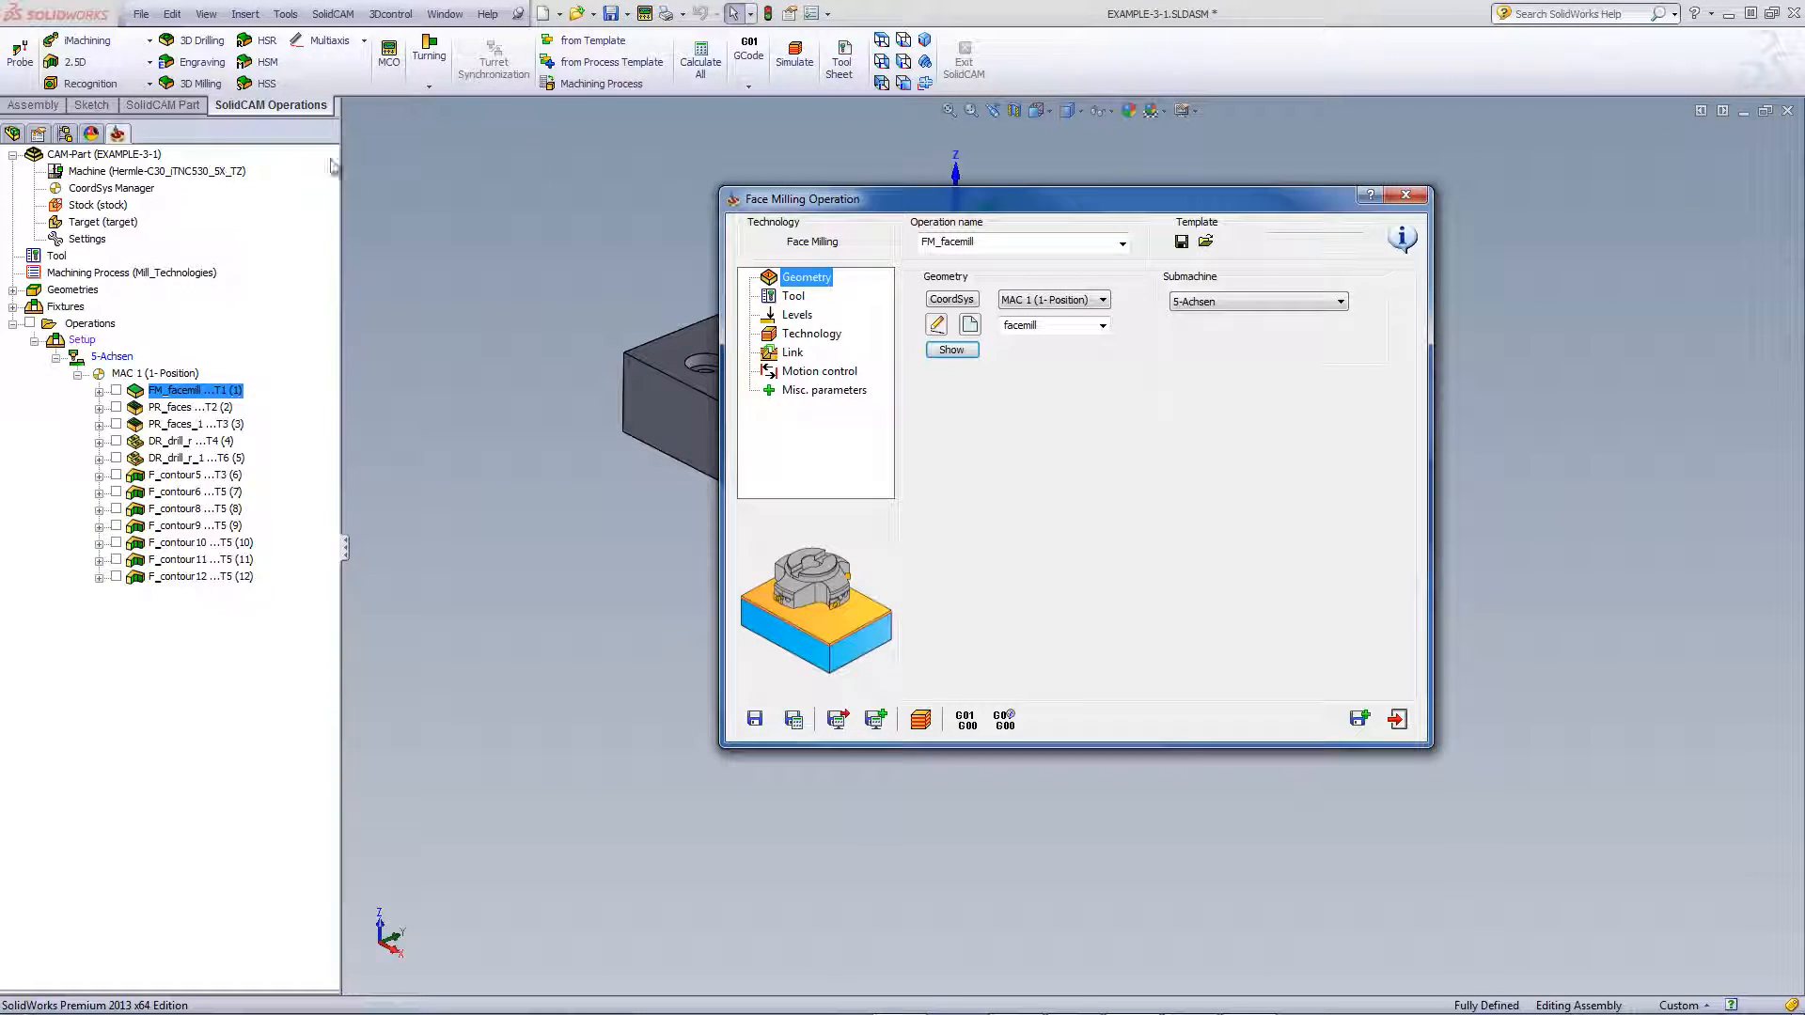
Check the 100 mm face mill, keep the Hatch strategy, and close the operation
left_click(792, 297)
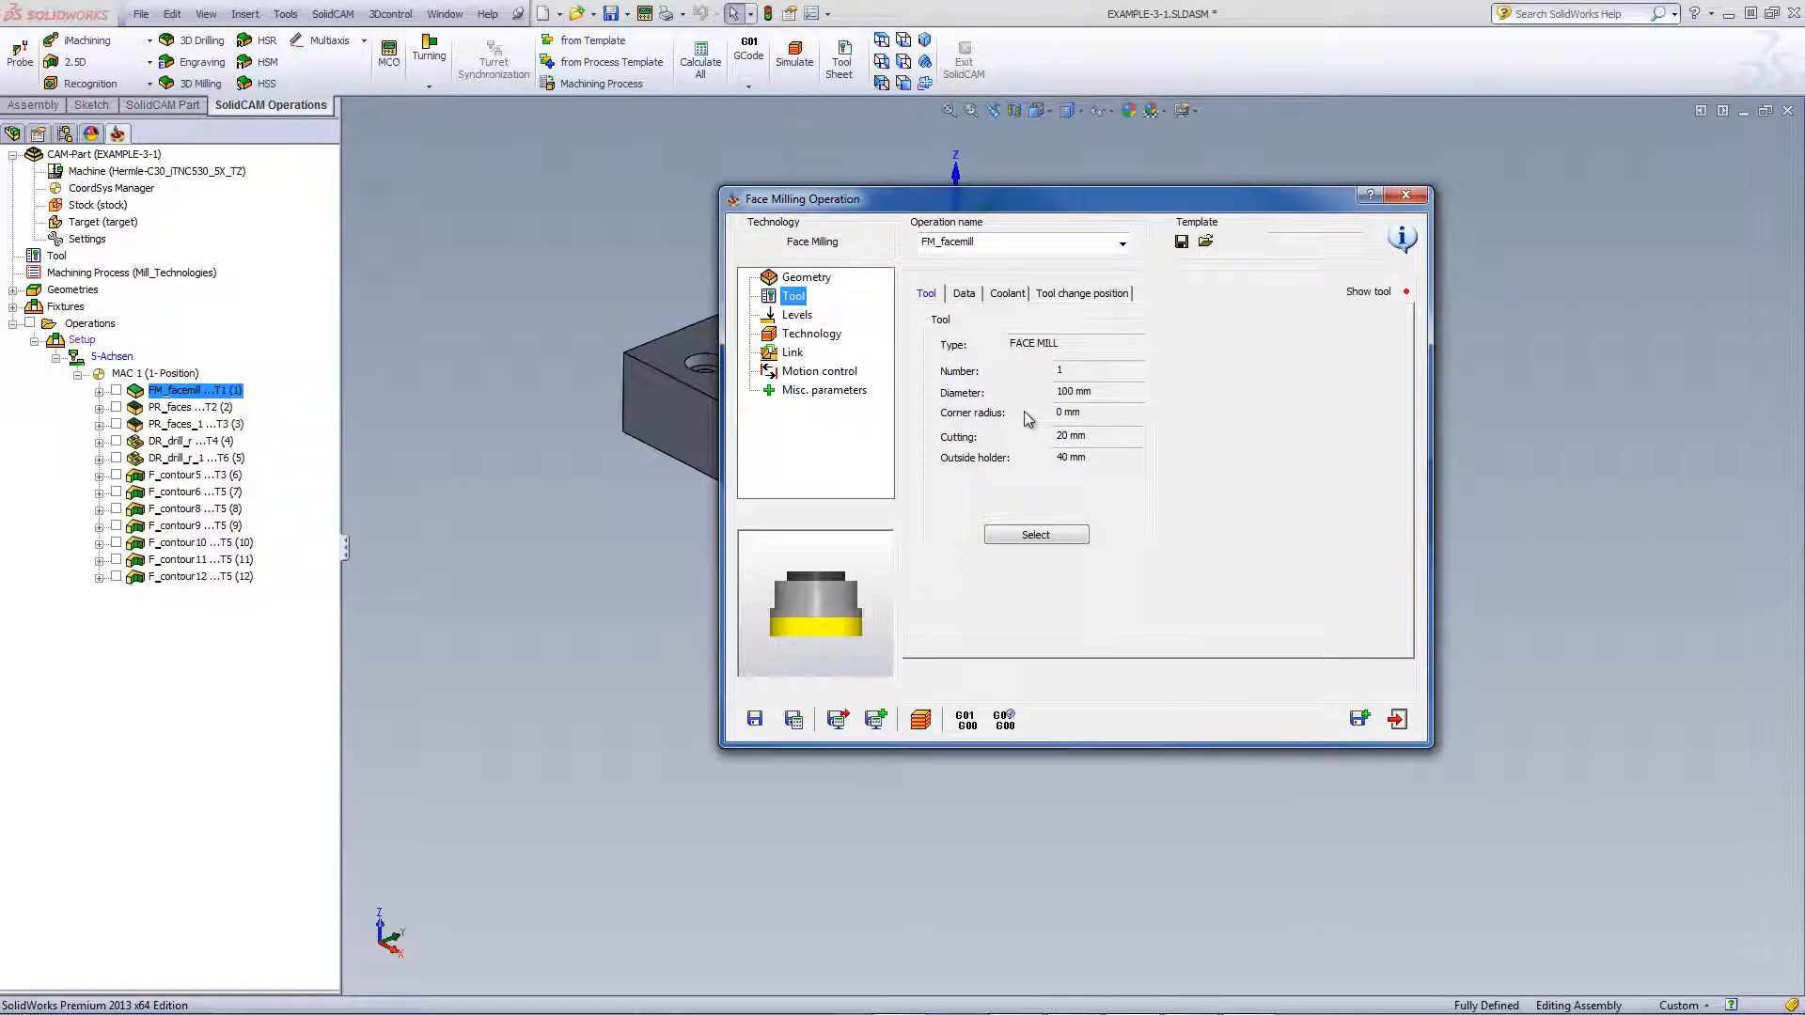
left_click(812, 335)
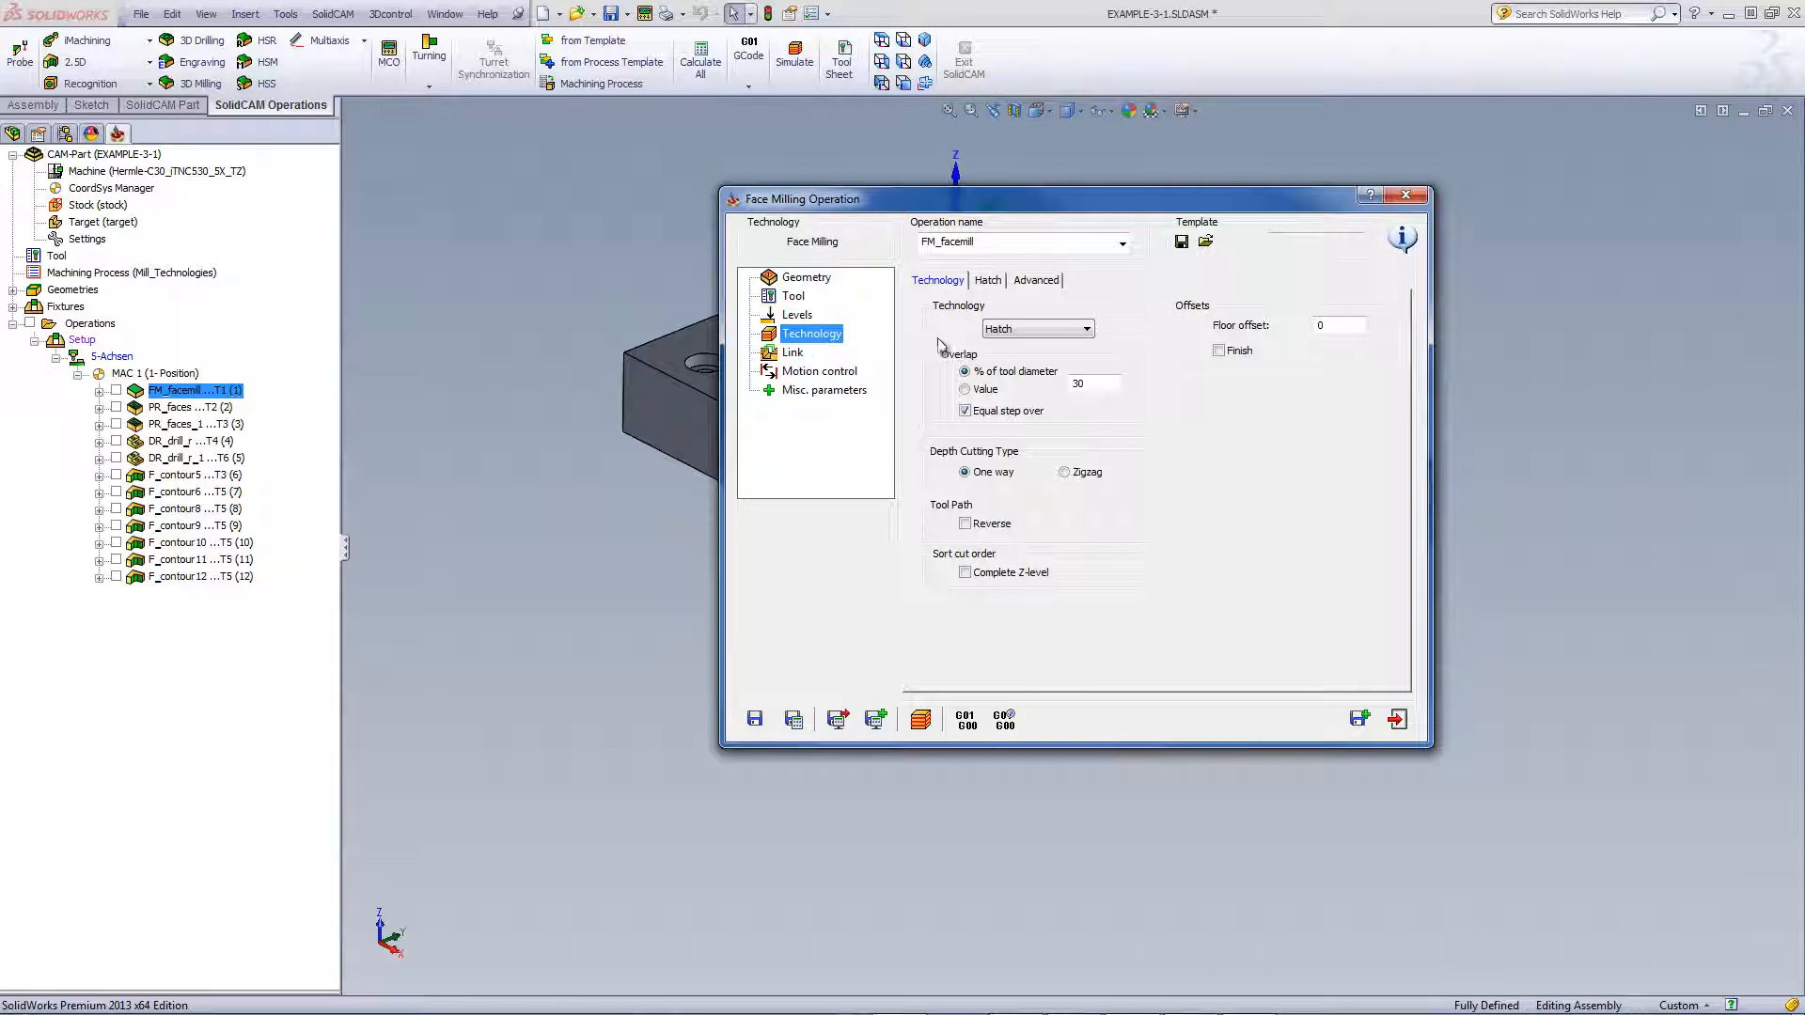
left_click(1015, 330)
left_click(1028, 348)
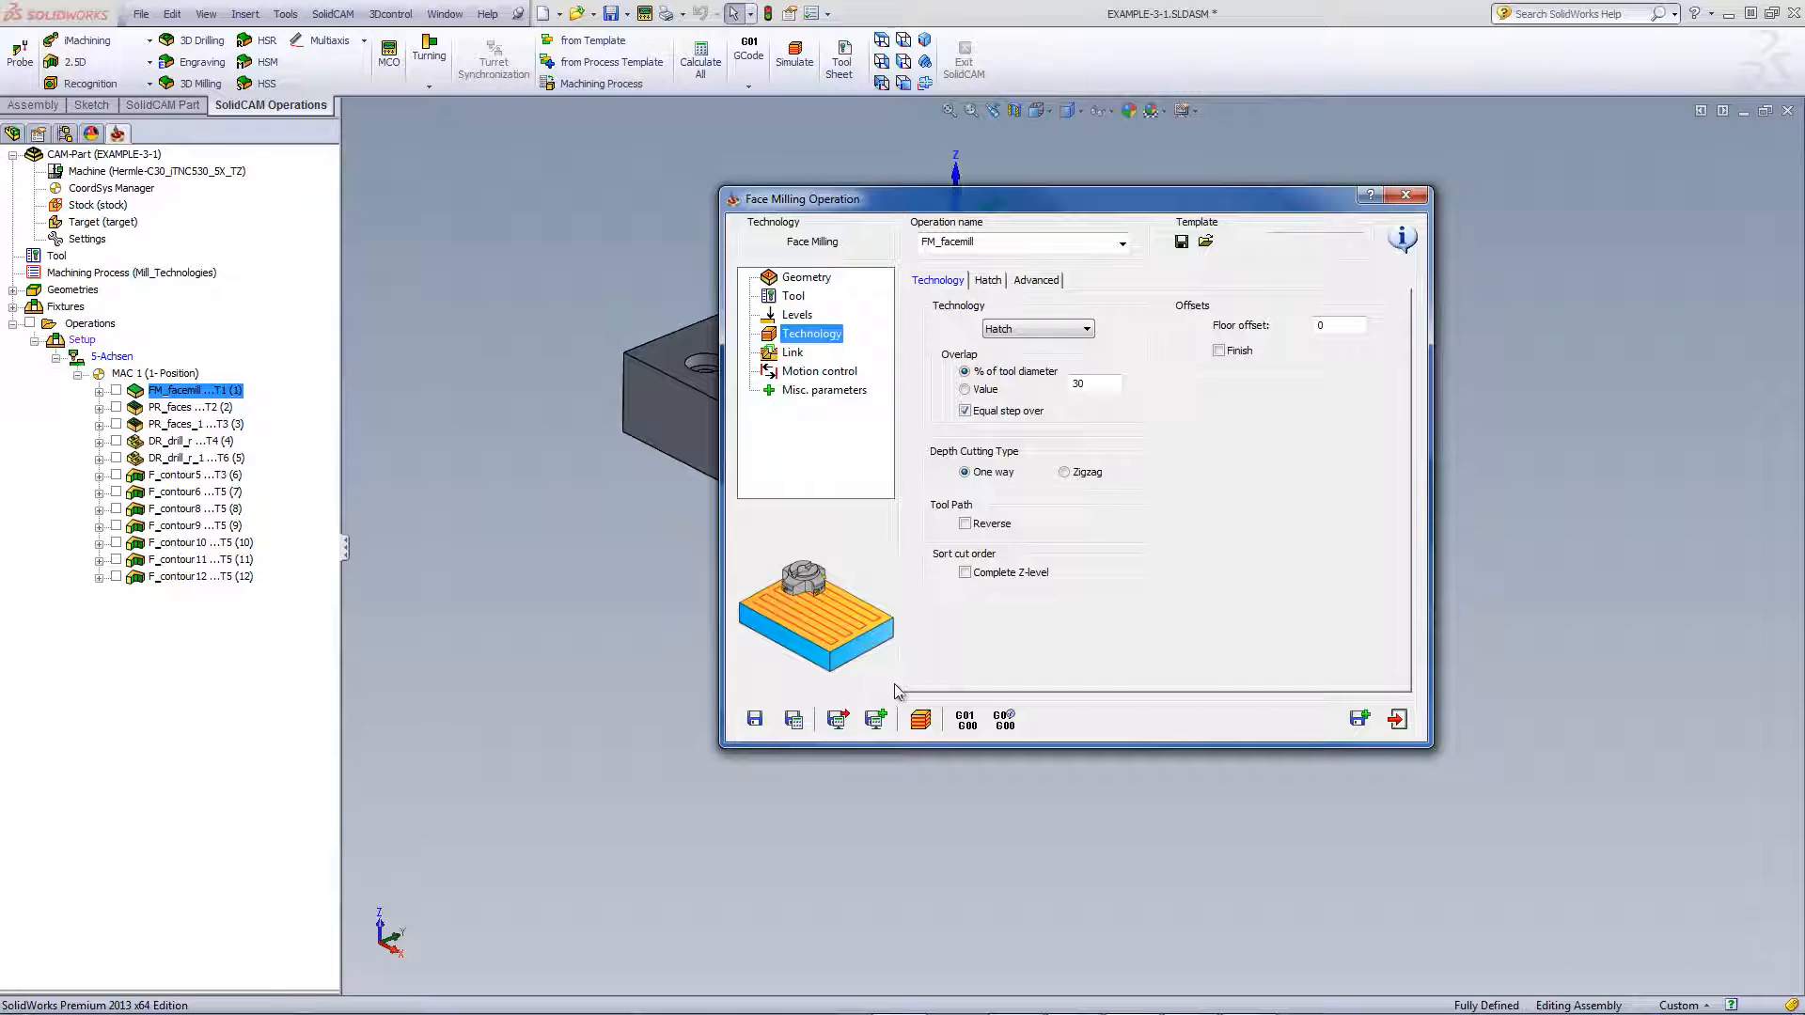
left_click(921, 721)
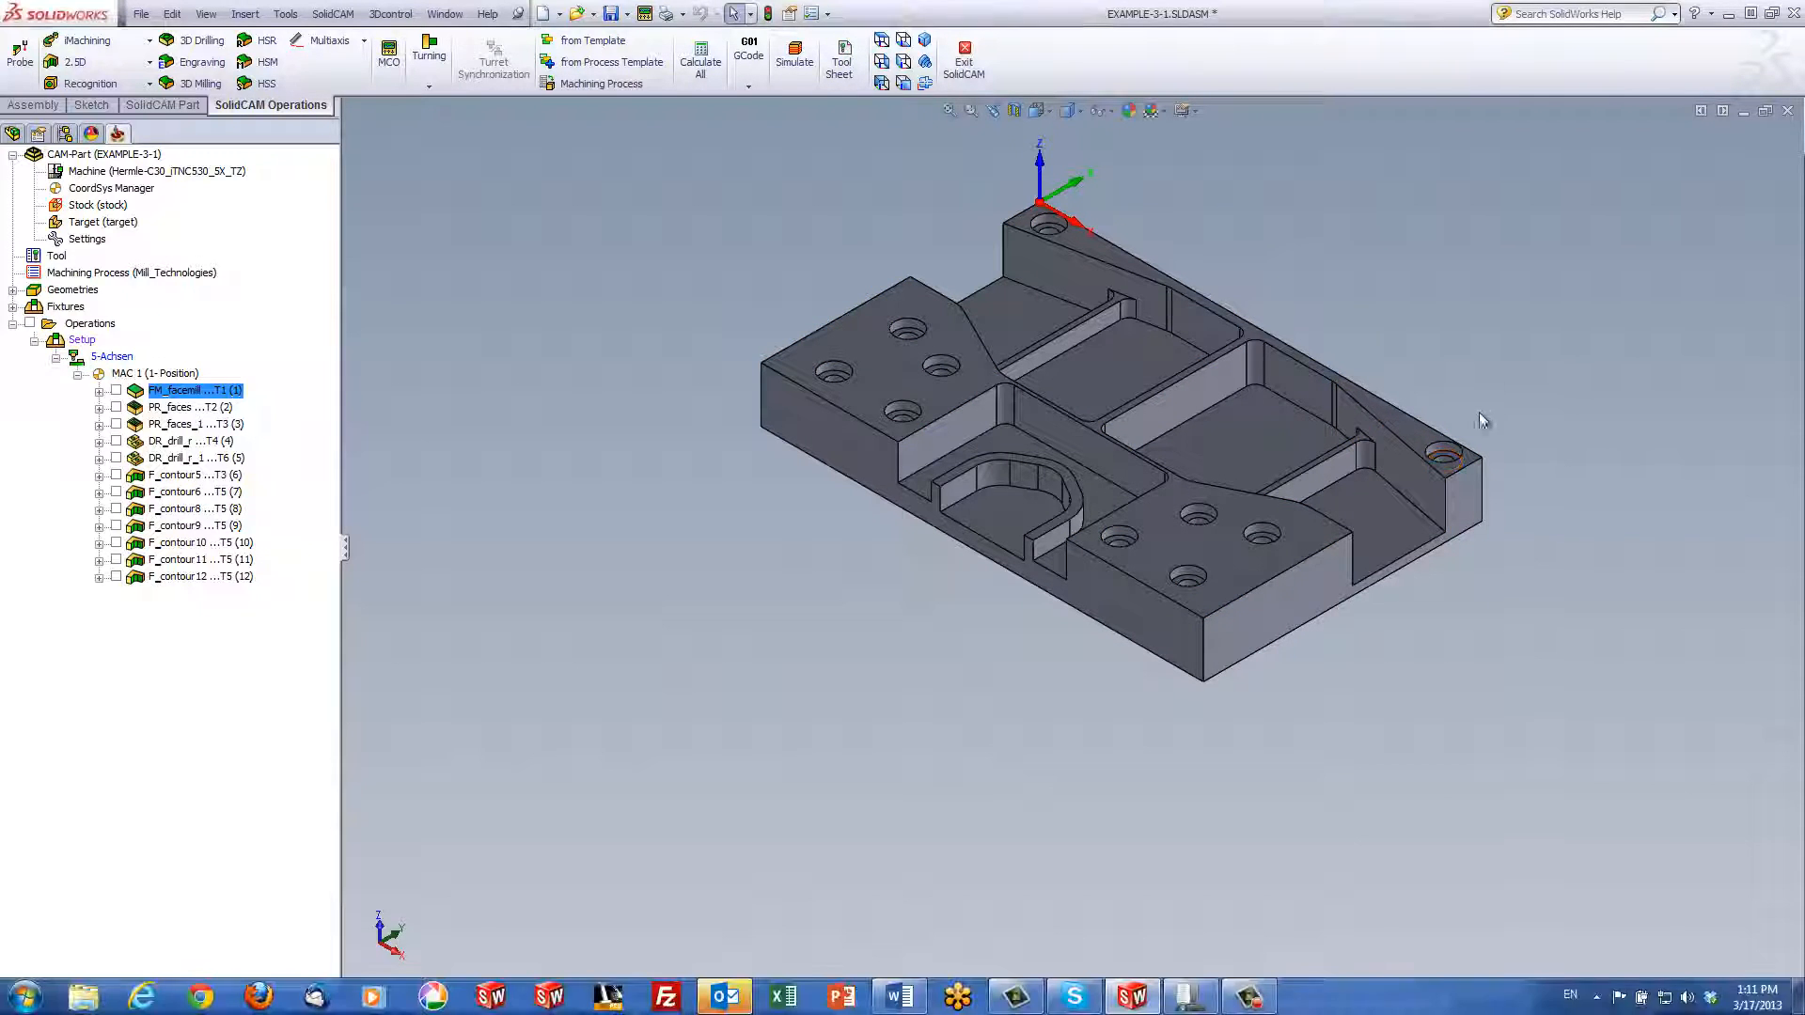
Inspect the part's edges and pocket floor faces, then deselect them and zoom to fit
scroll(1354, 434, "down", 3)
left_click(1205, 476)
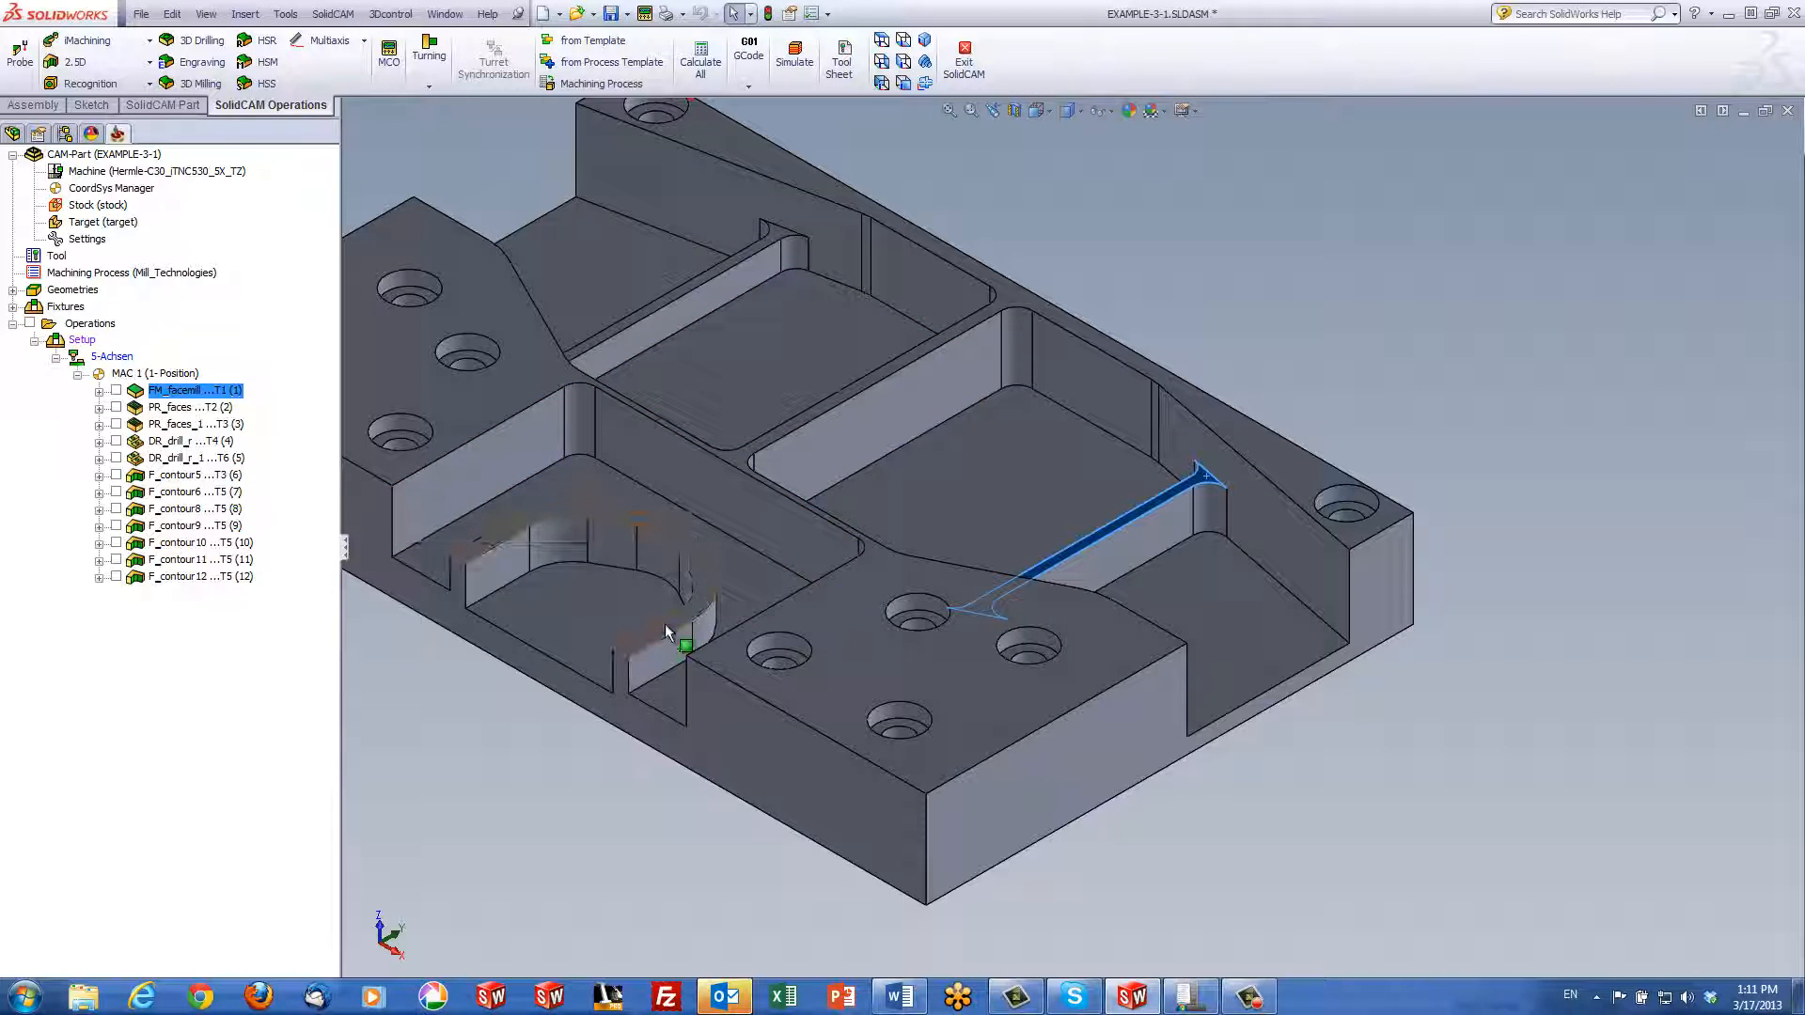
left_click(585, 624)
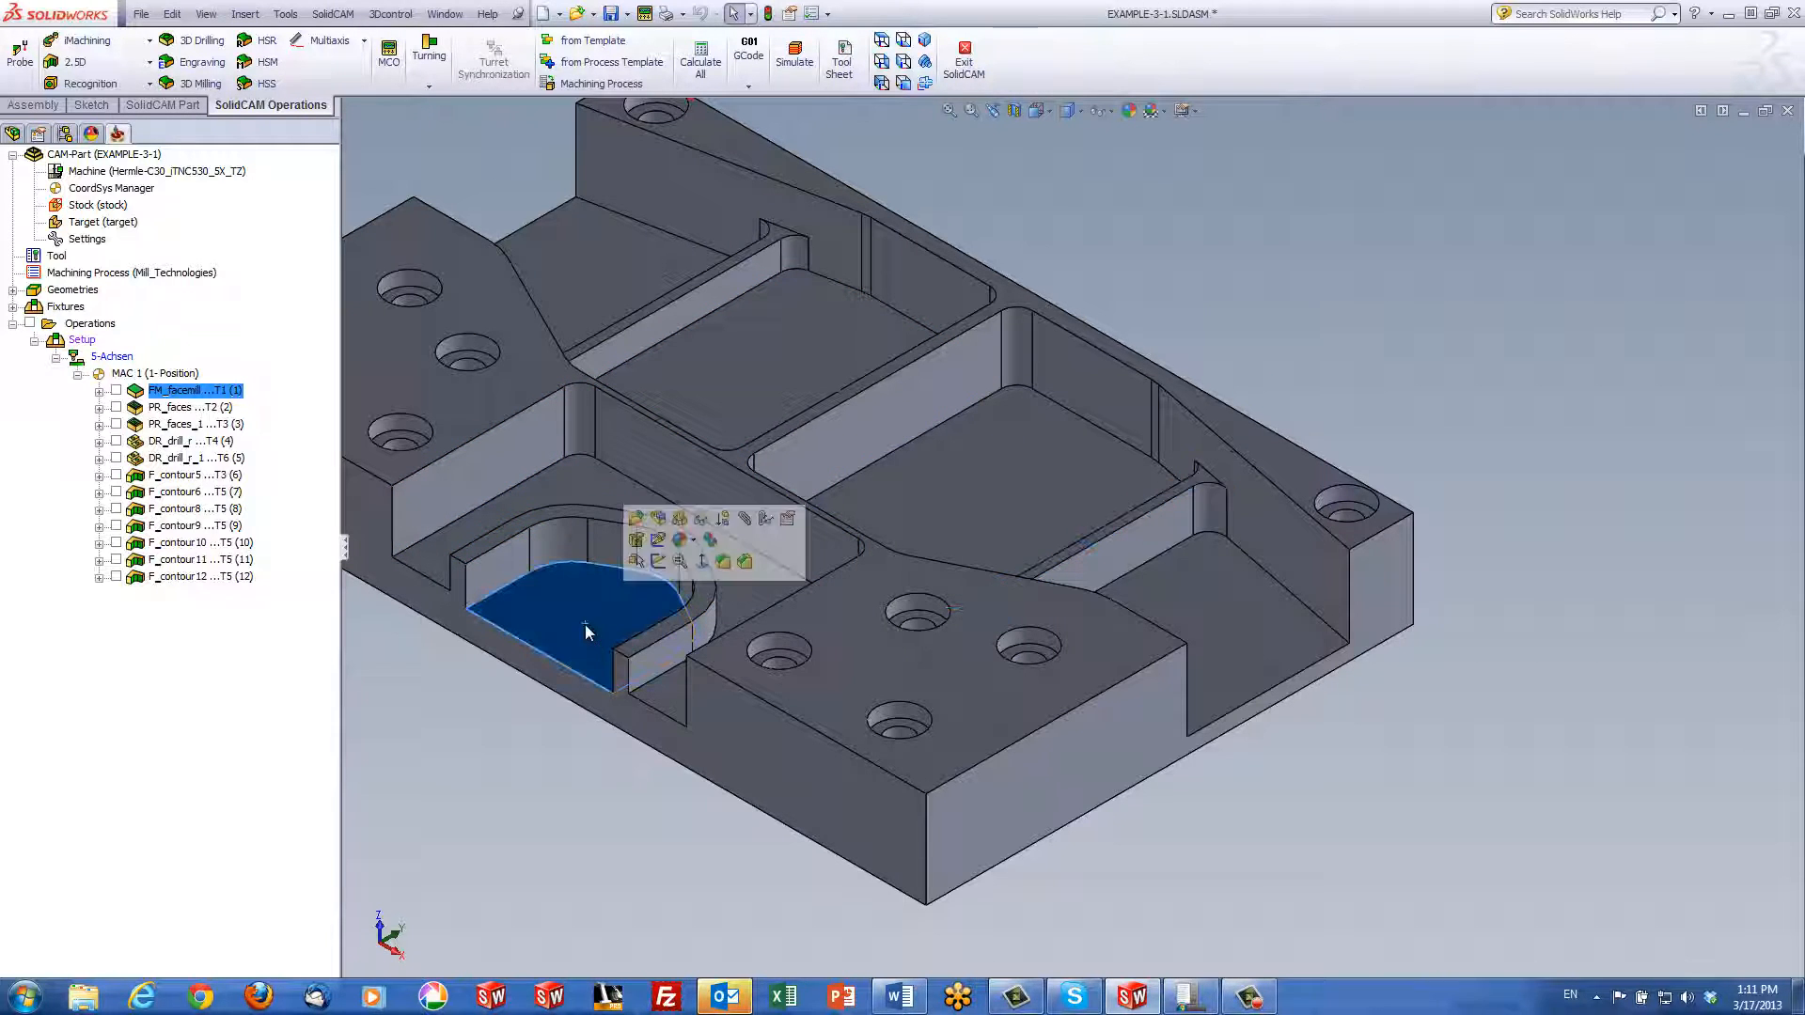
left_click(571, 487)
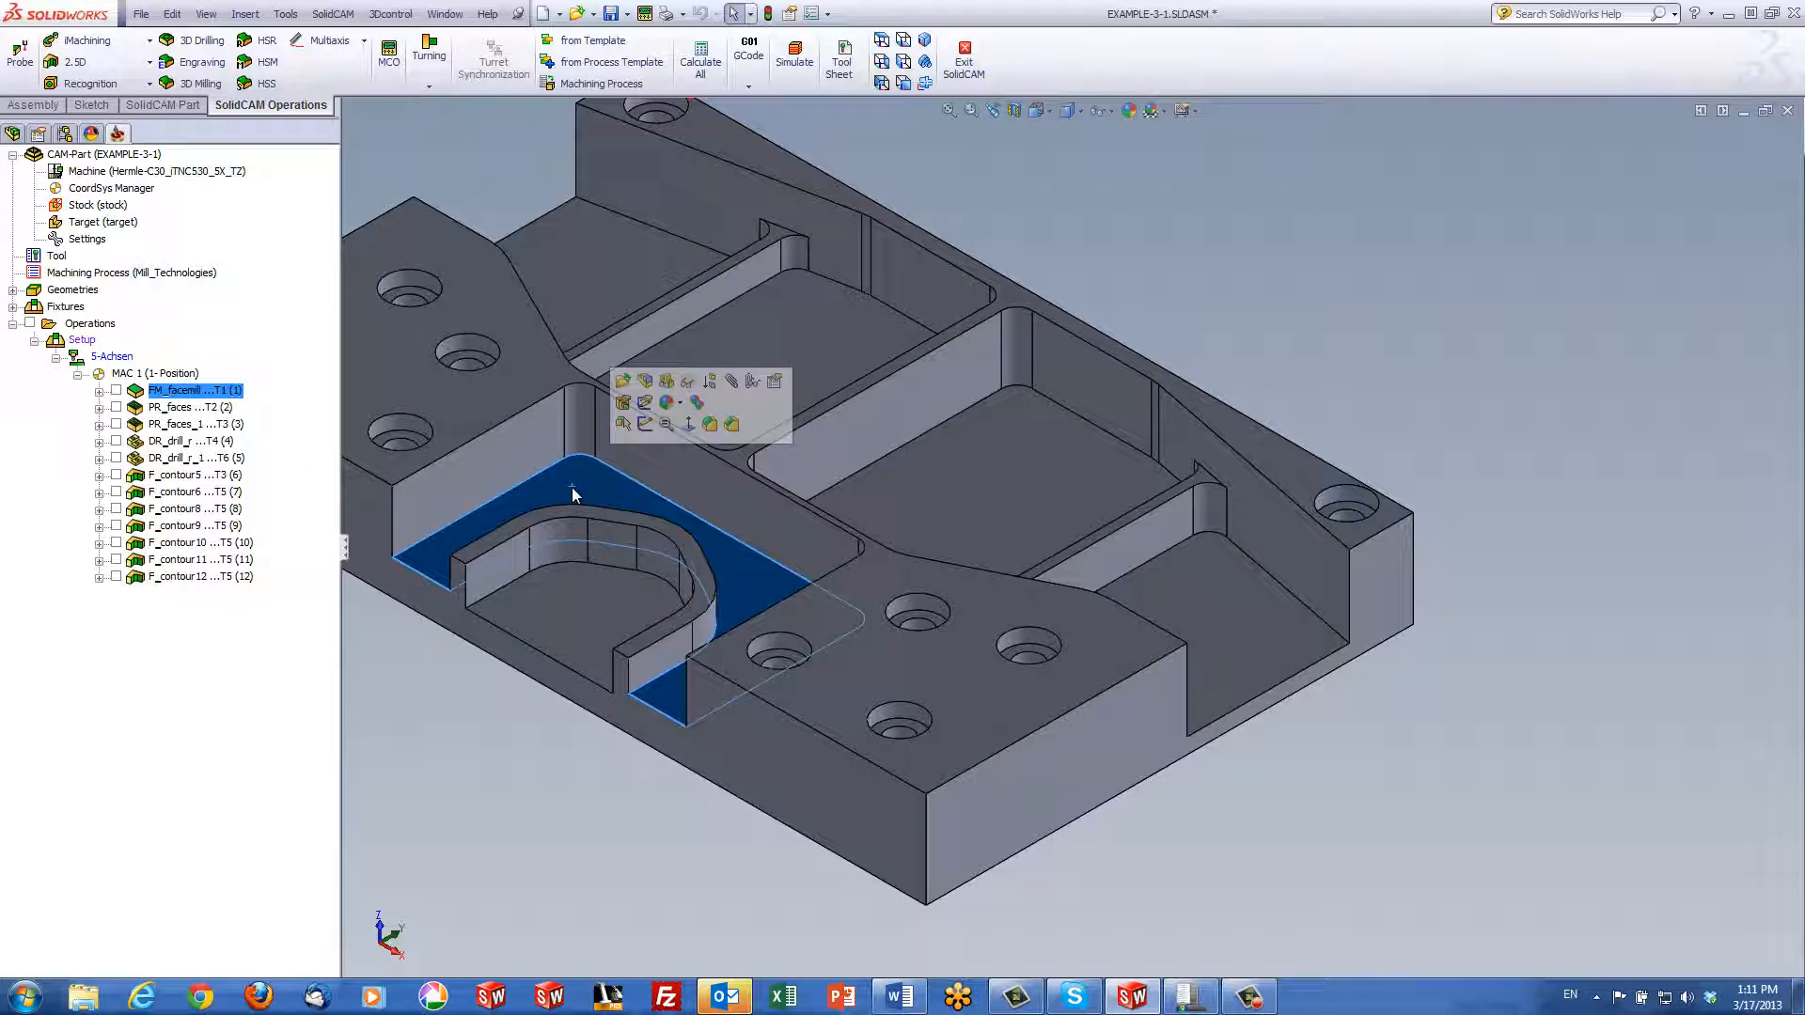
left_click(1216, 630)
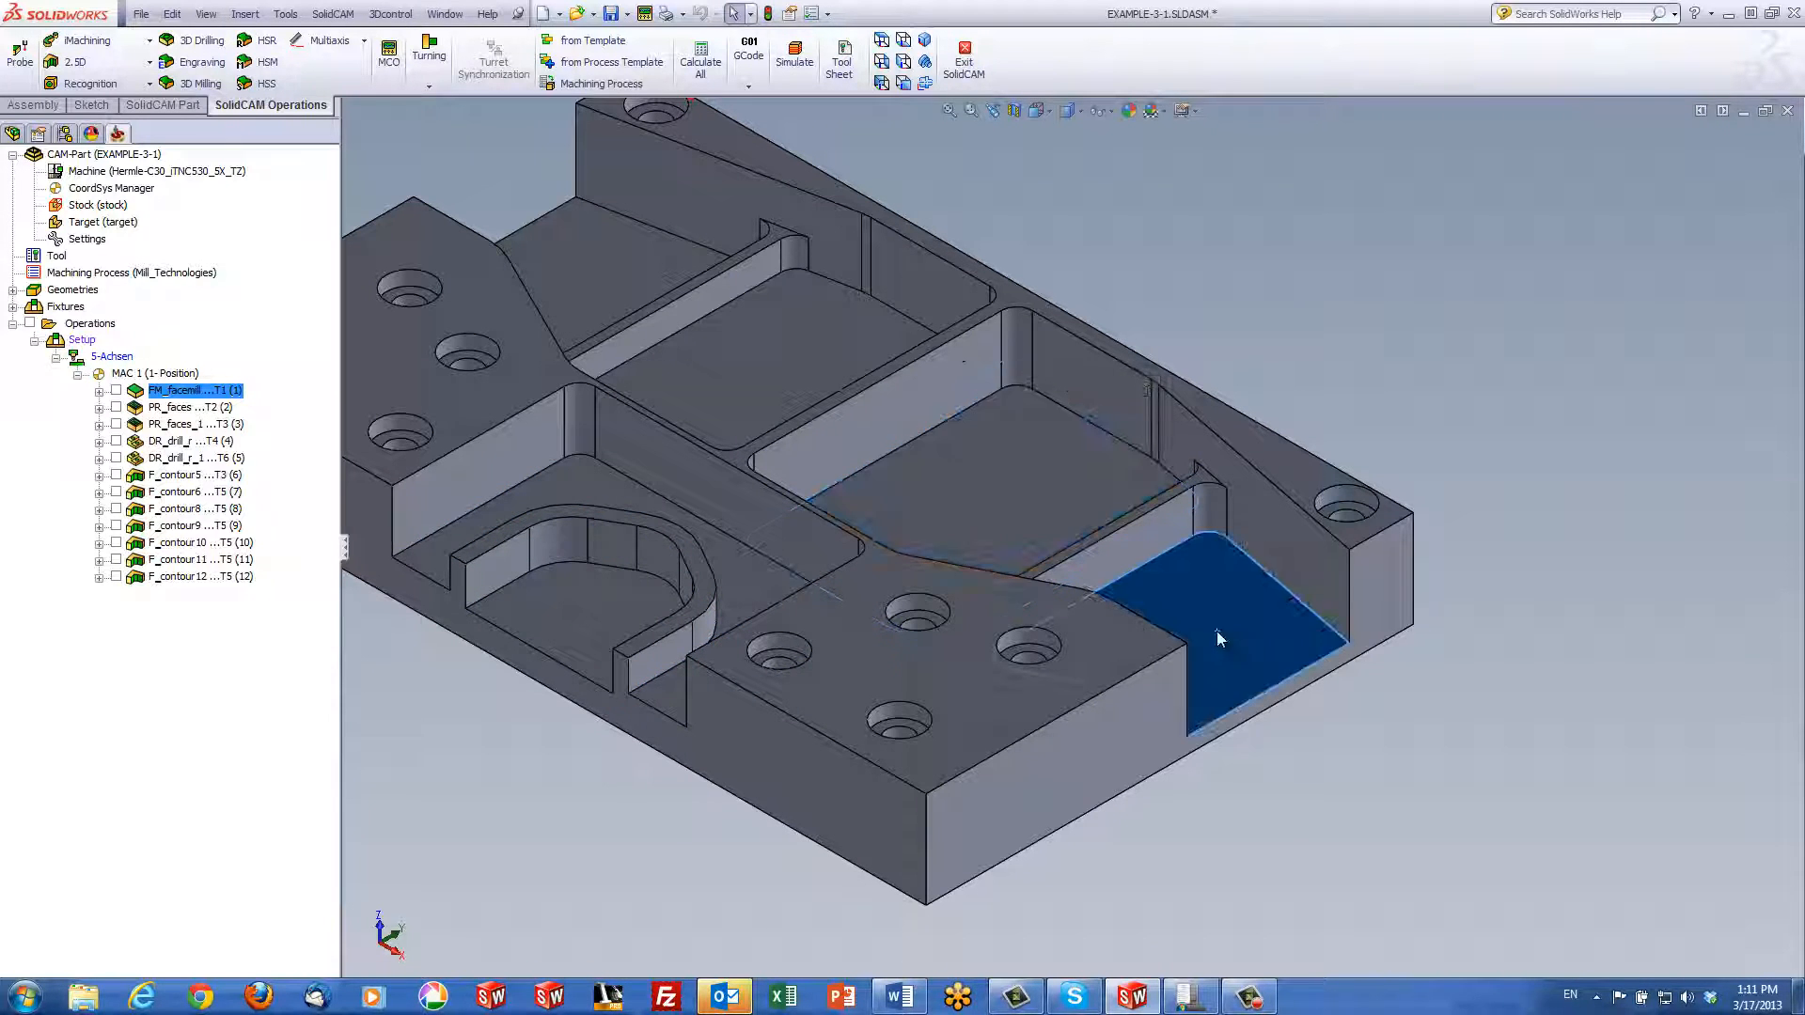
left_click(744, 370)
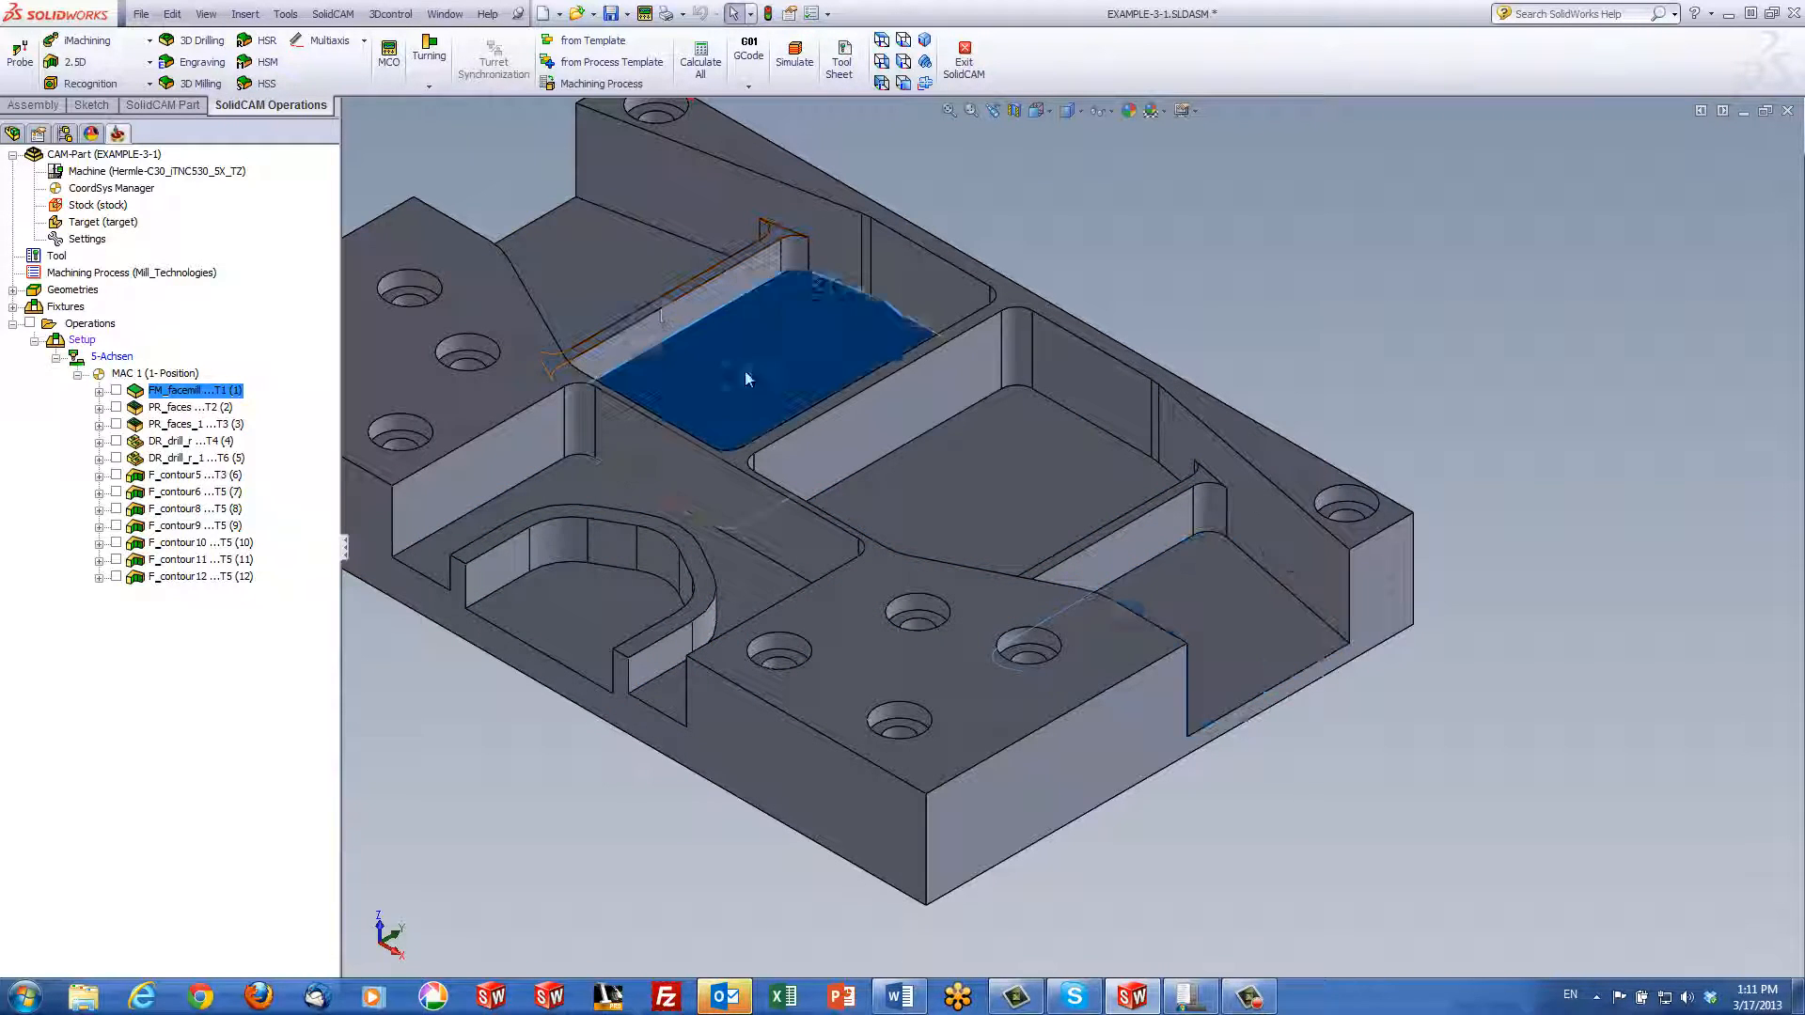
left_click(1222, 328)
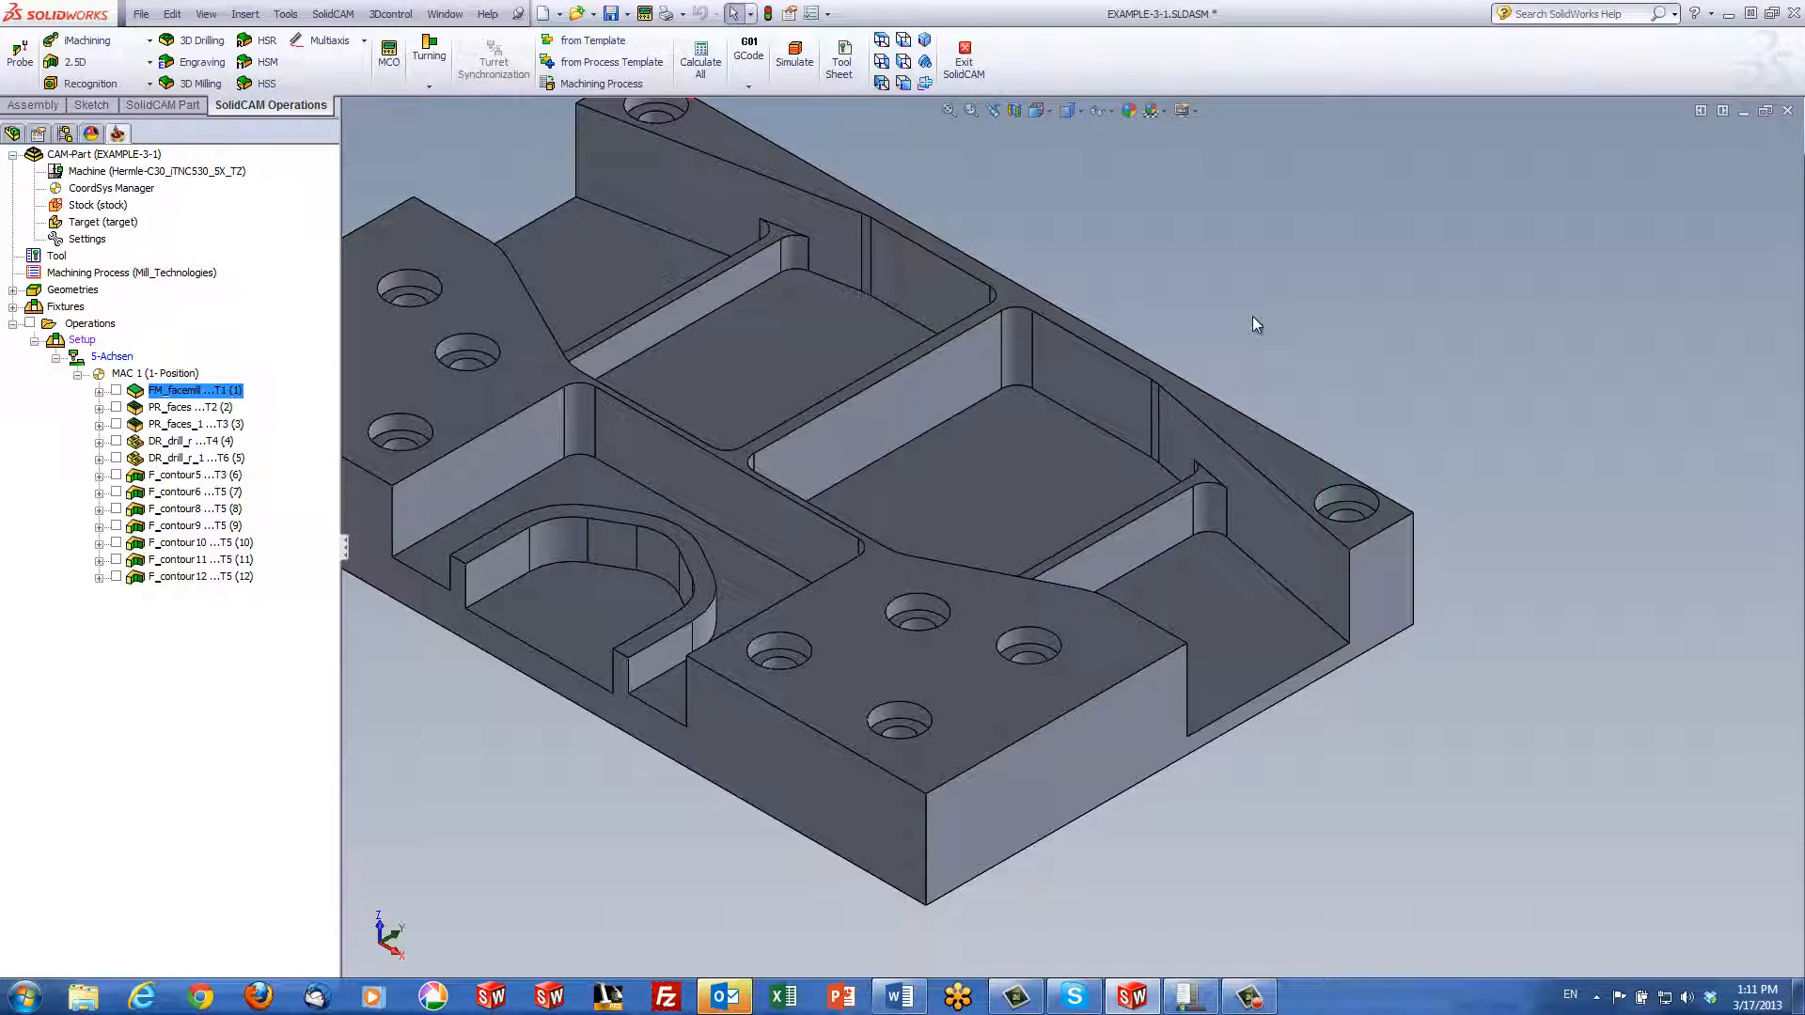
key("f")
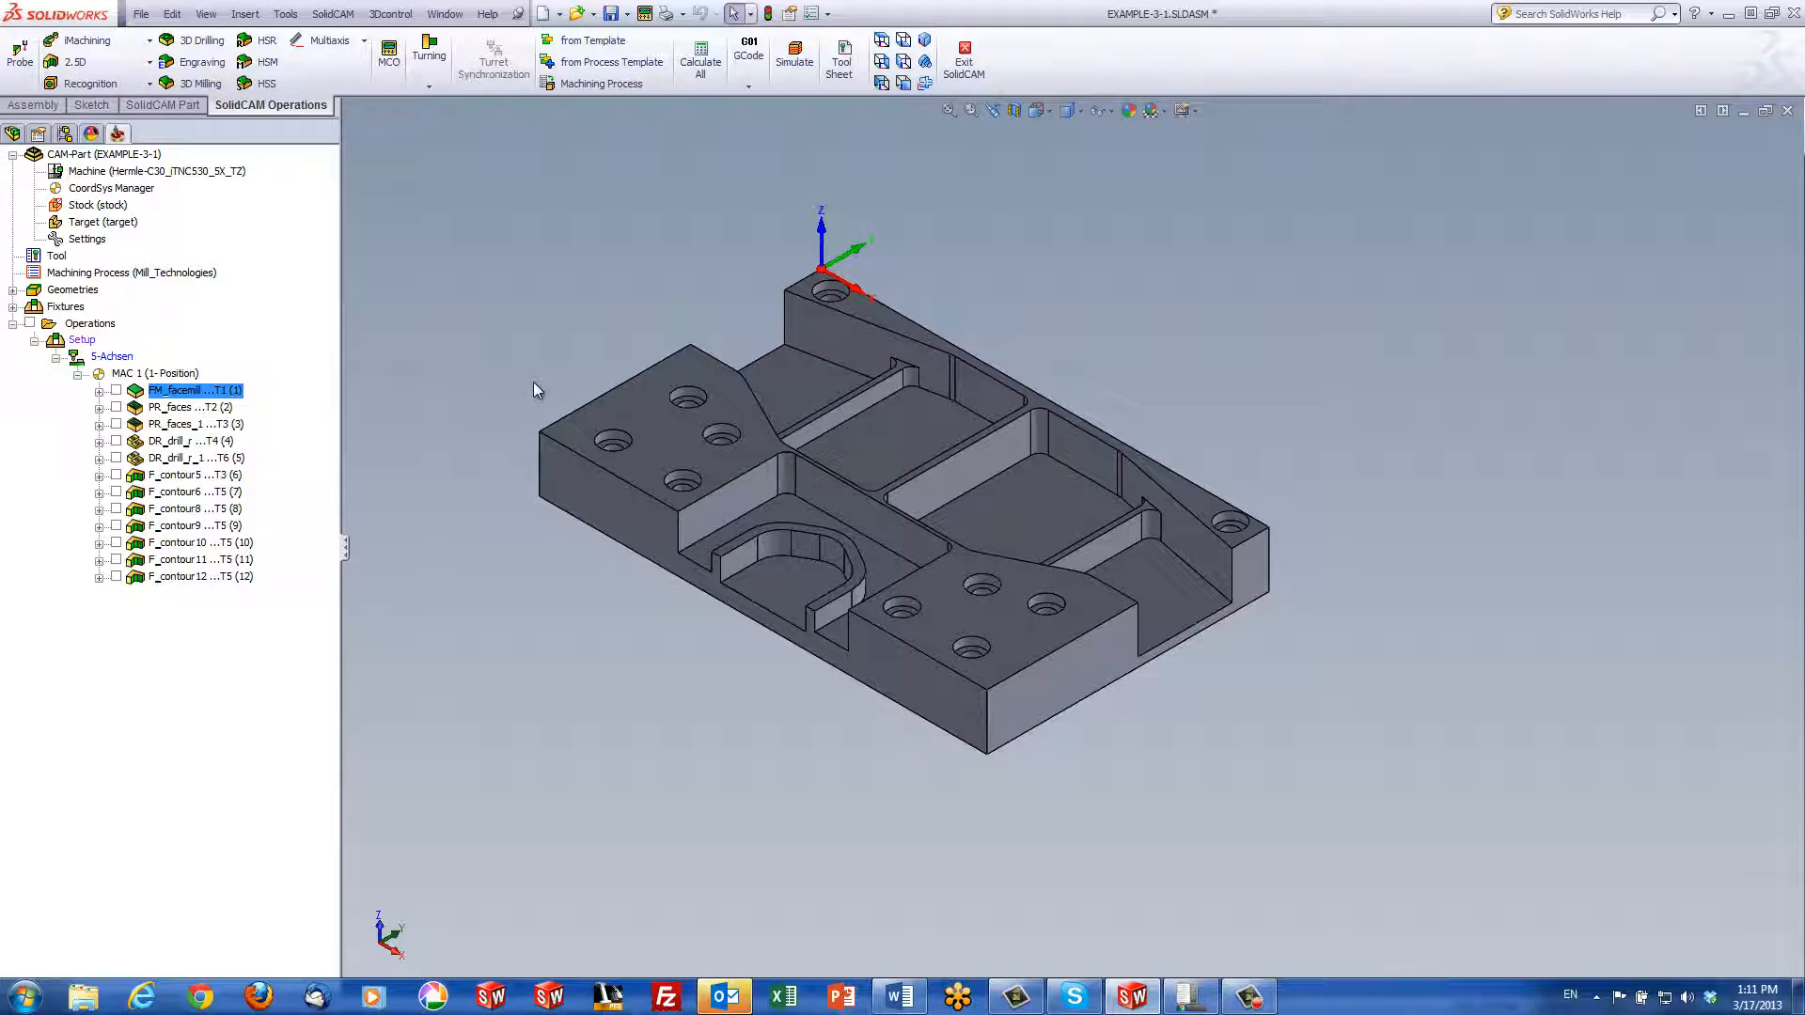
Open the PR_faces operation and start a new faces geometry, faces1
double_click(188, 408)
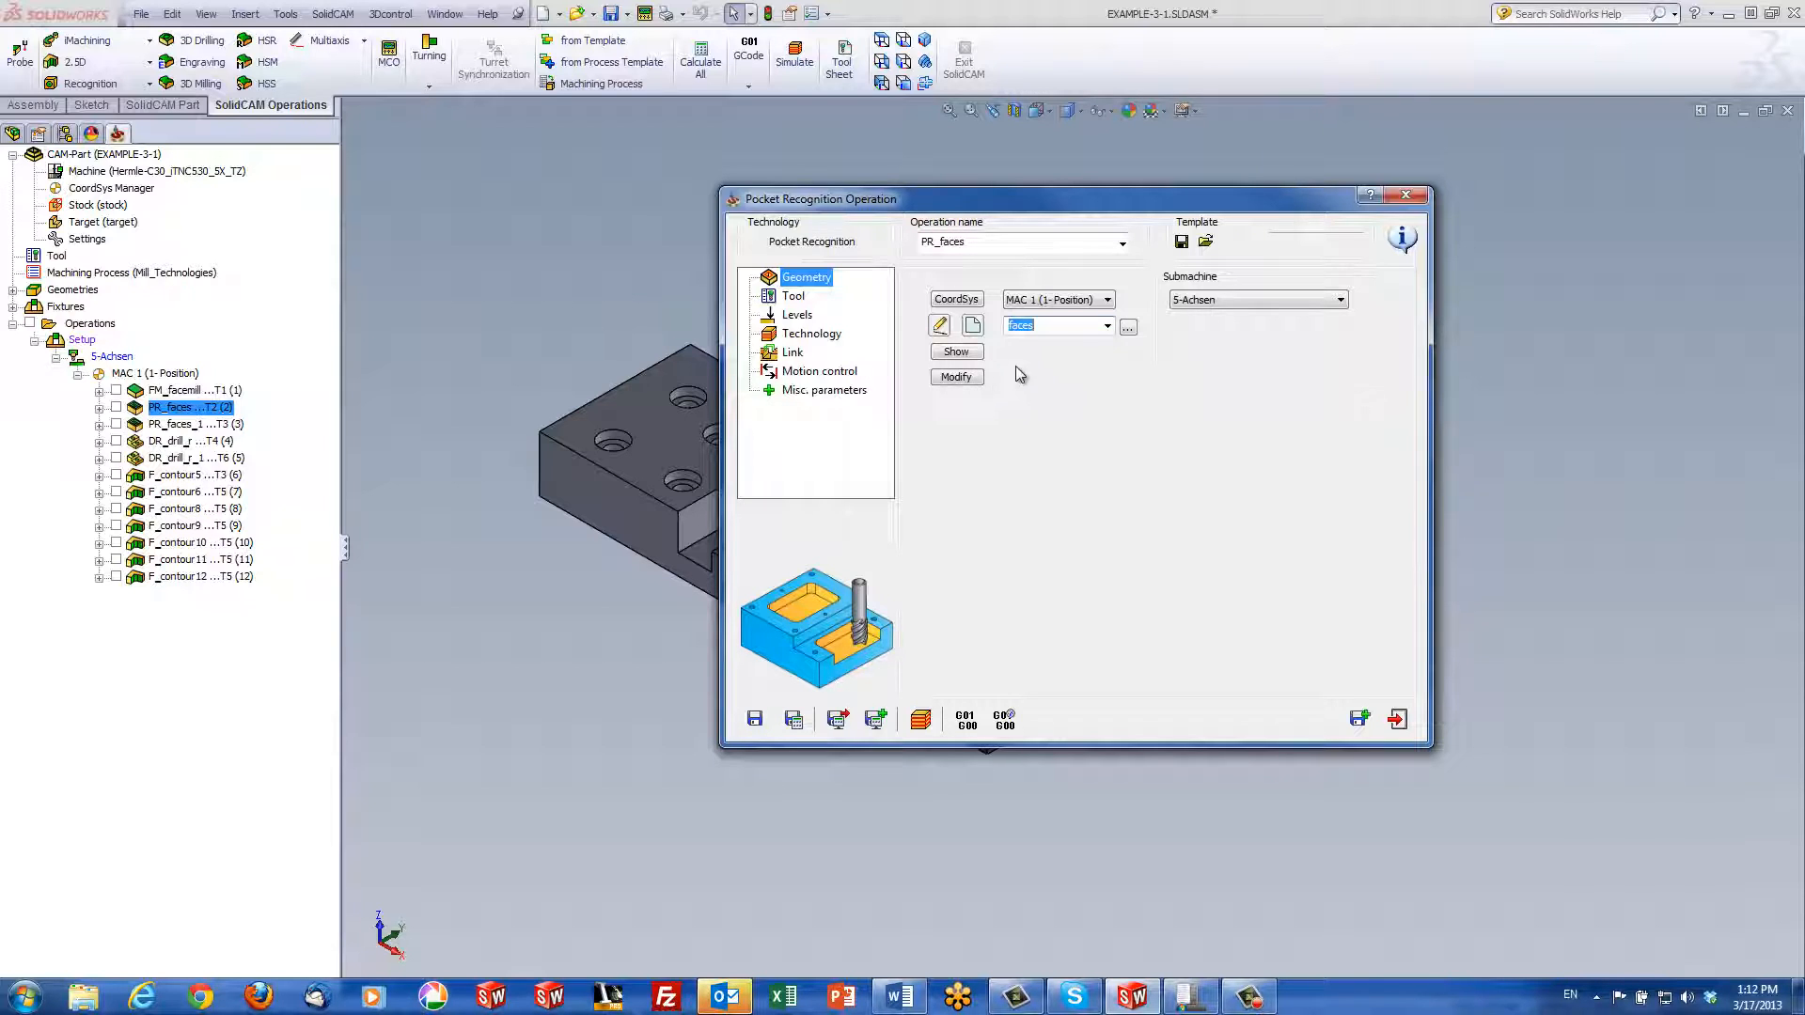
left_click(972, 326)
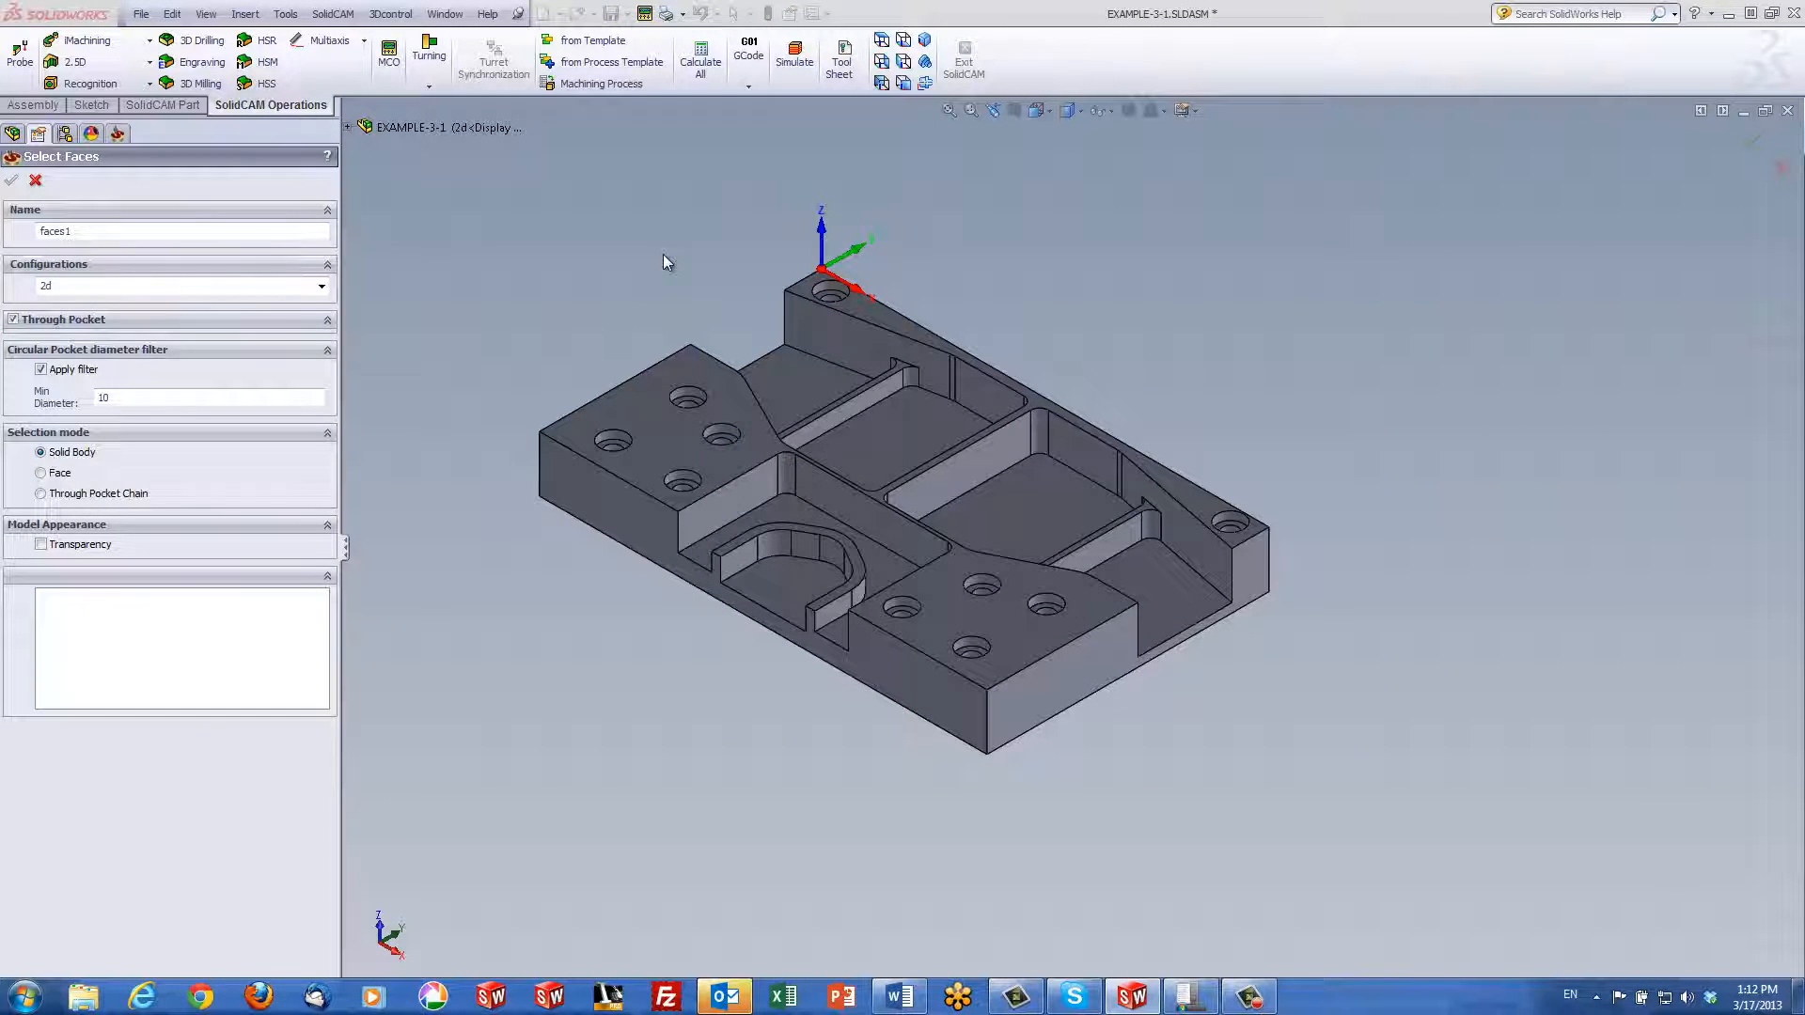
Turn on the circular pocket diameter filter with minimum diameter 23.78, taken from a counterbore hole
left_click(40, 368)
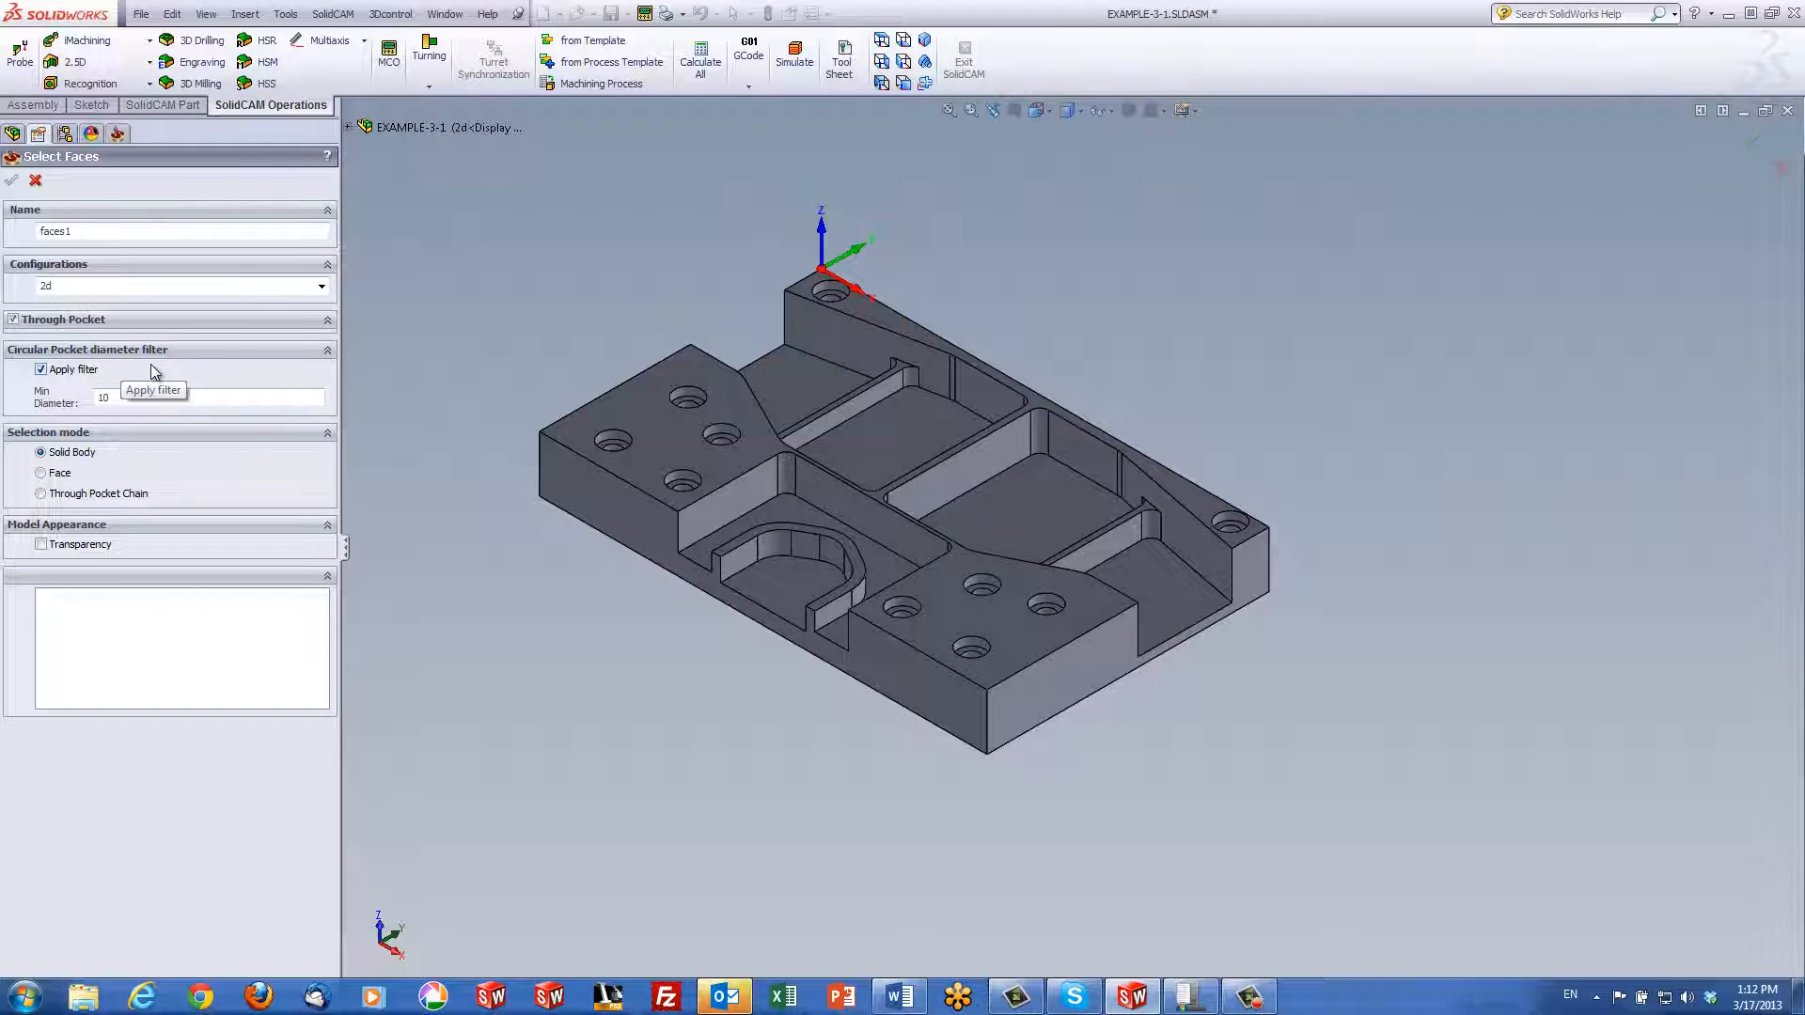
scroll(543, 425, "up", 3)
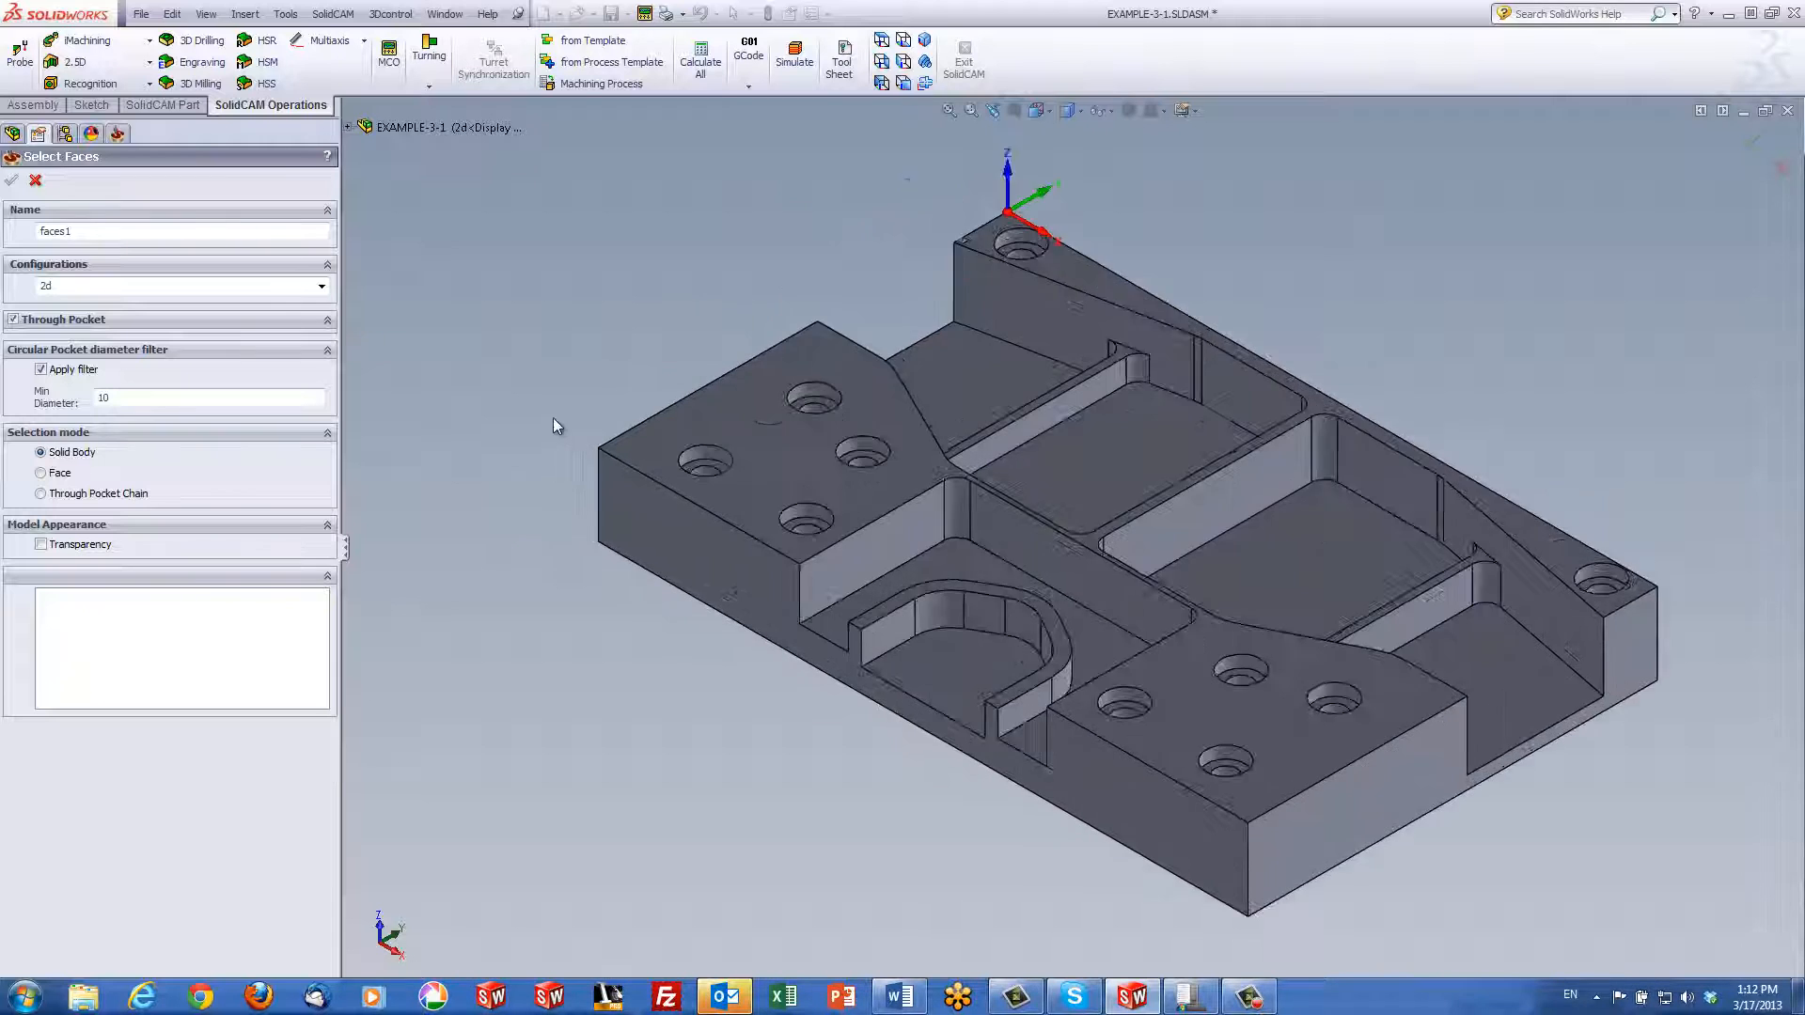
scroll(553, 427, "up", 2)
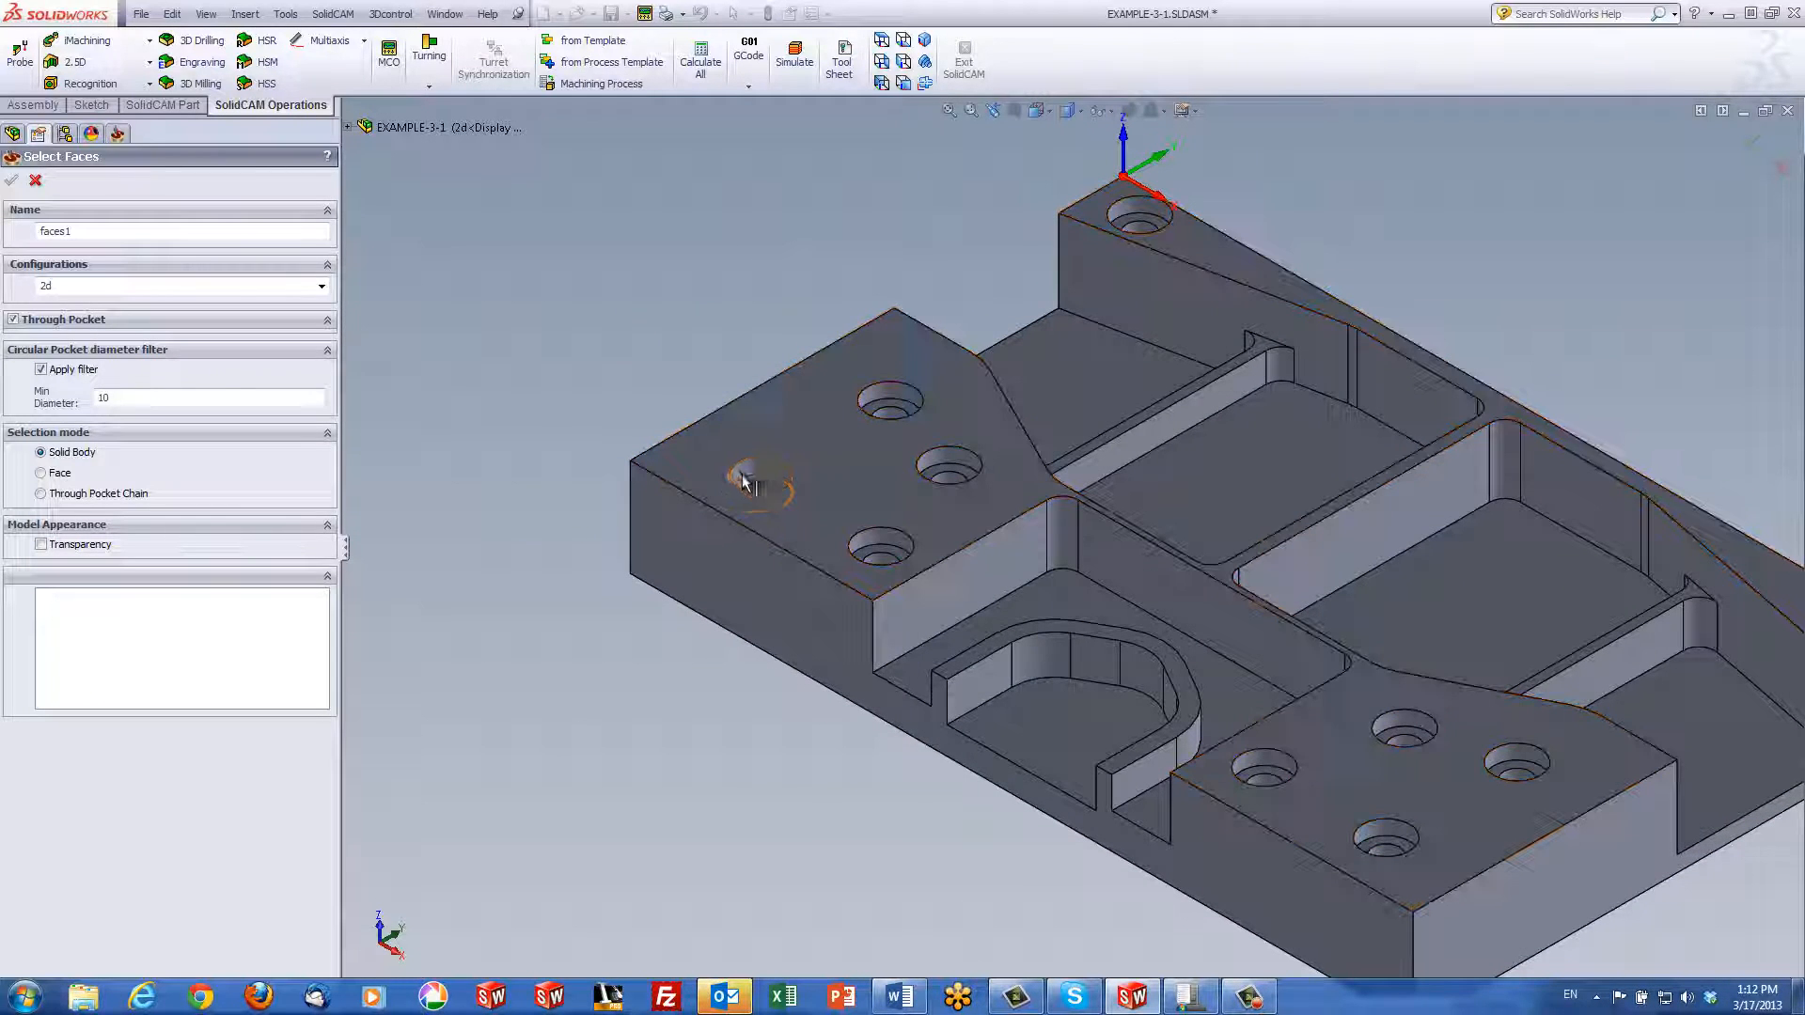
left_click(750, 482)
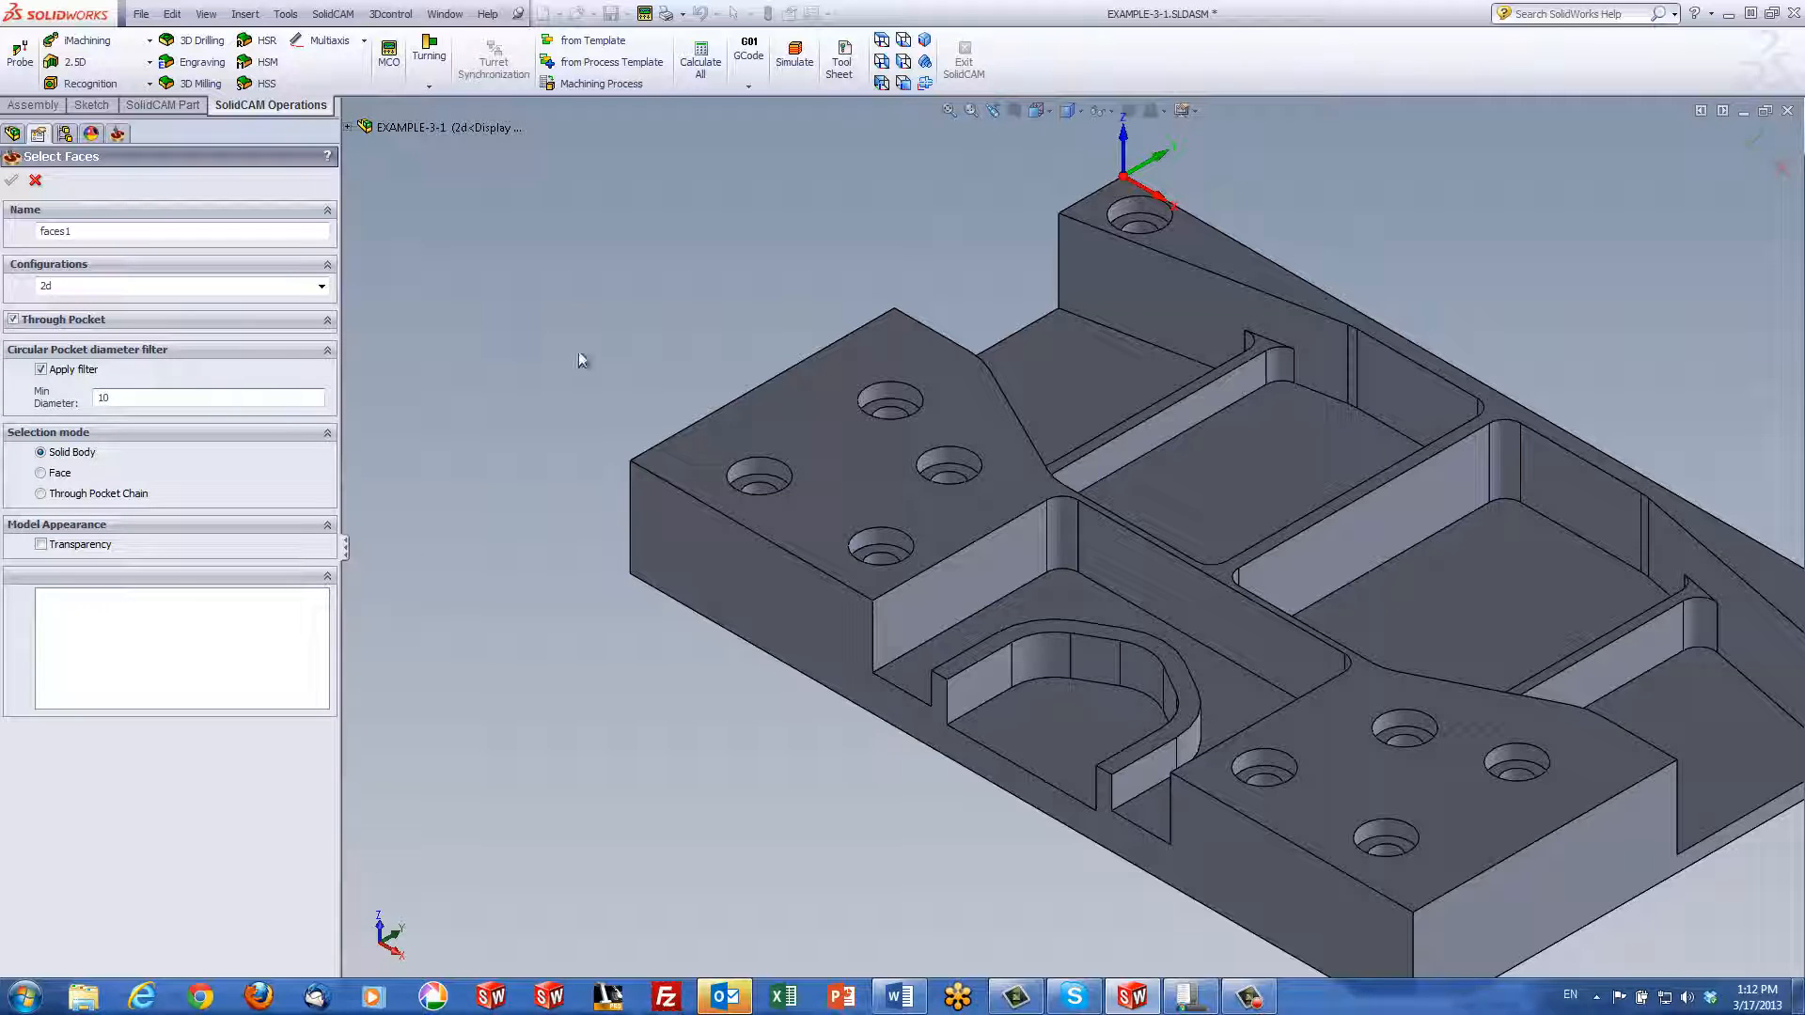
left_click(758, 463)
Select the part's solid body and inspect recognized Faces 1 through 6 on the model
left_click(796, 430)
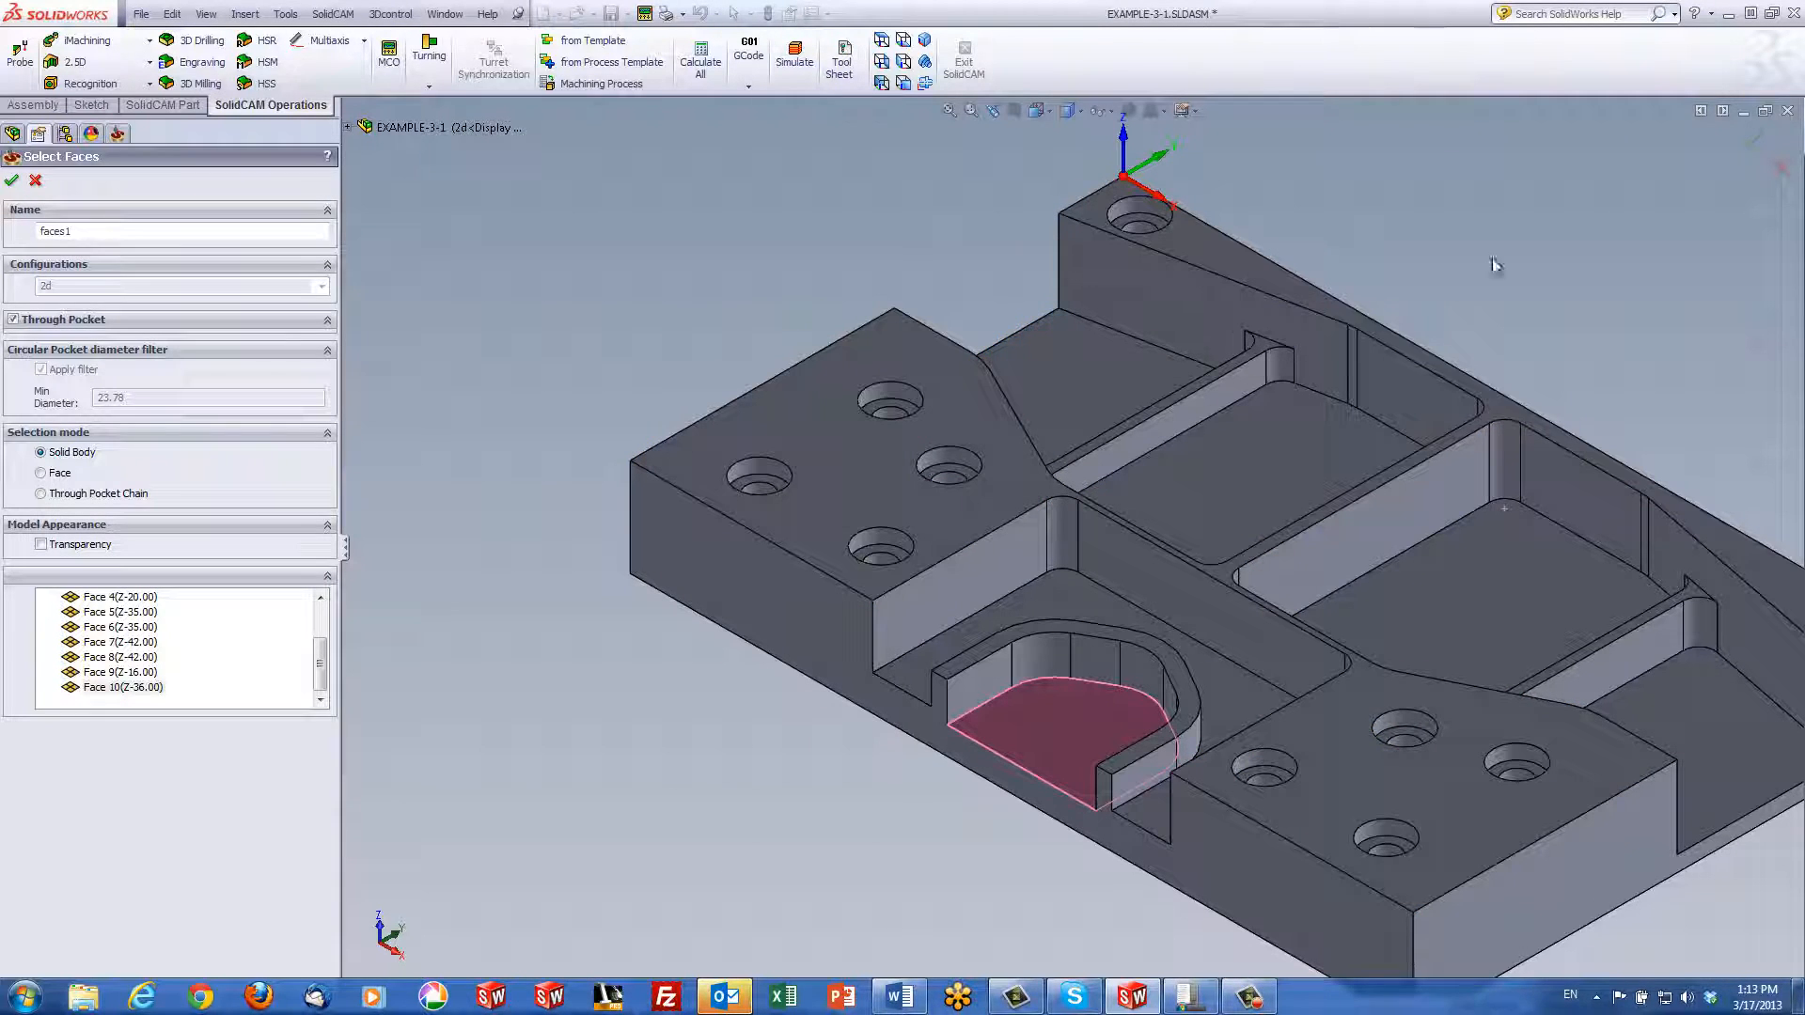
left_click_drag(329, 679, 337, 596)
left_click(122, 613)
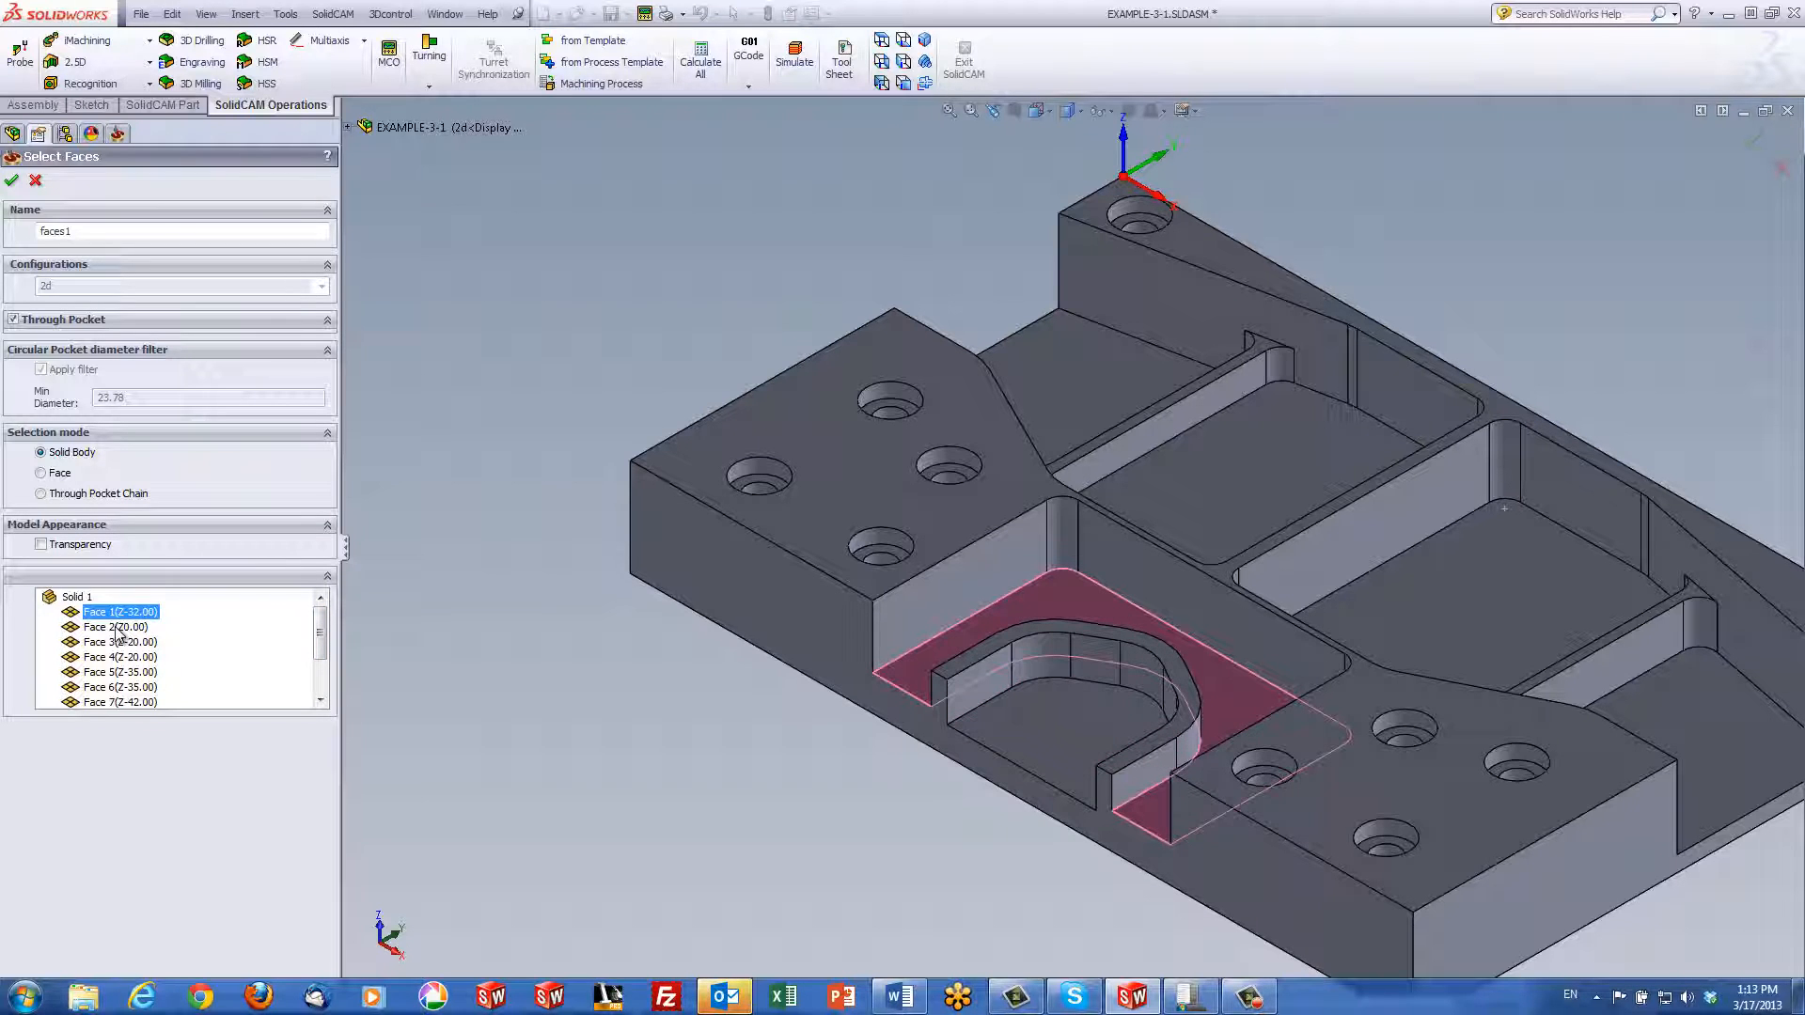
left_click(105, 643)
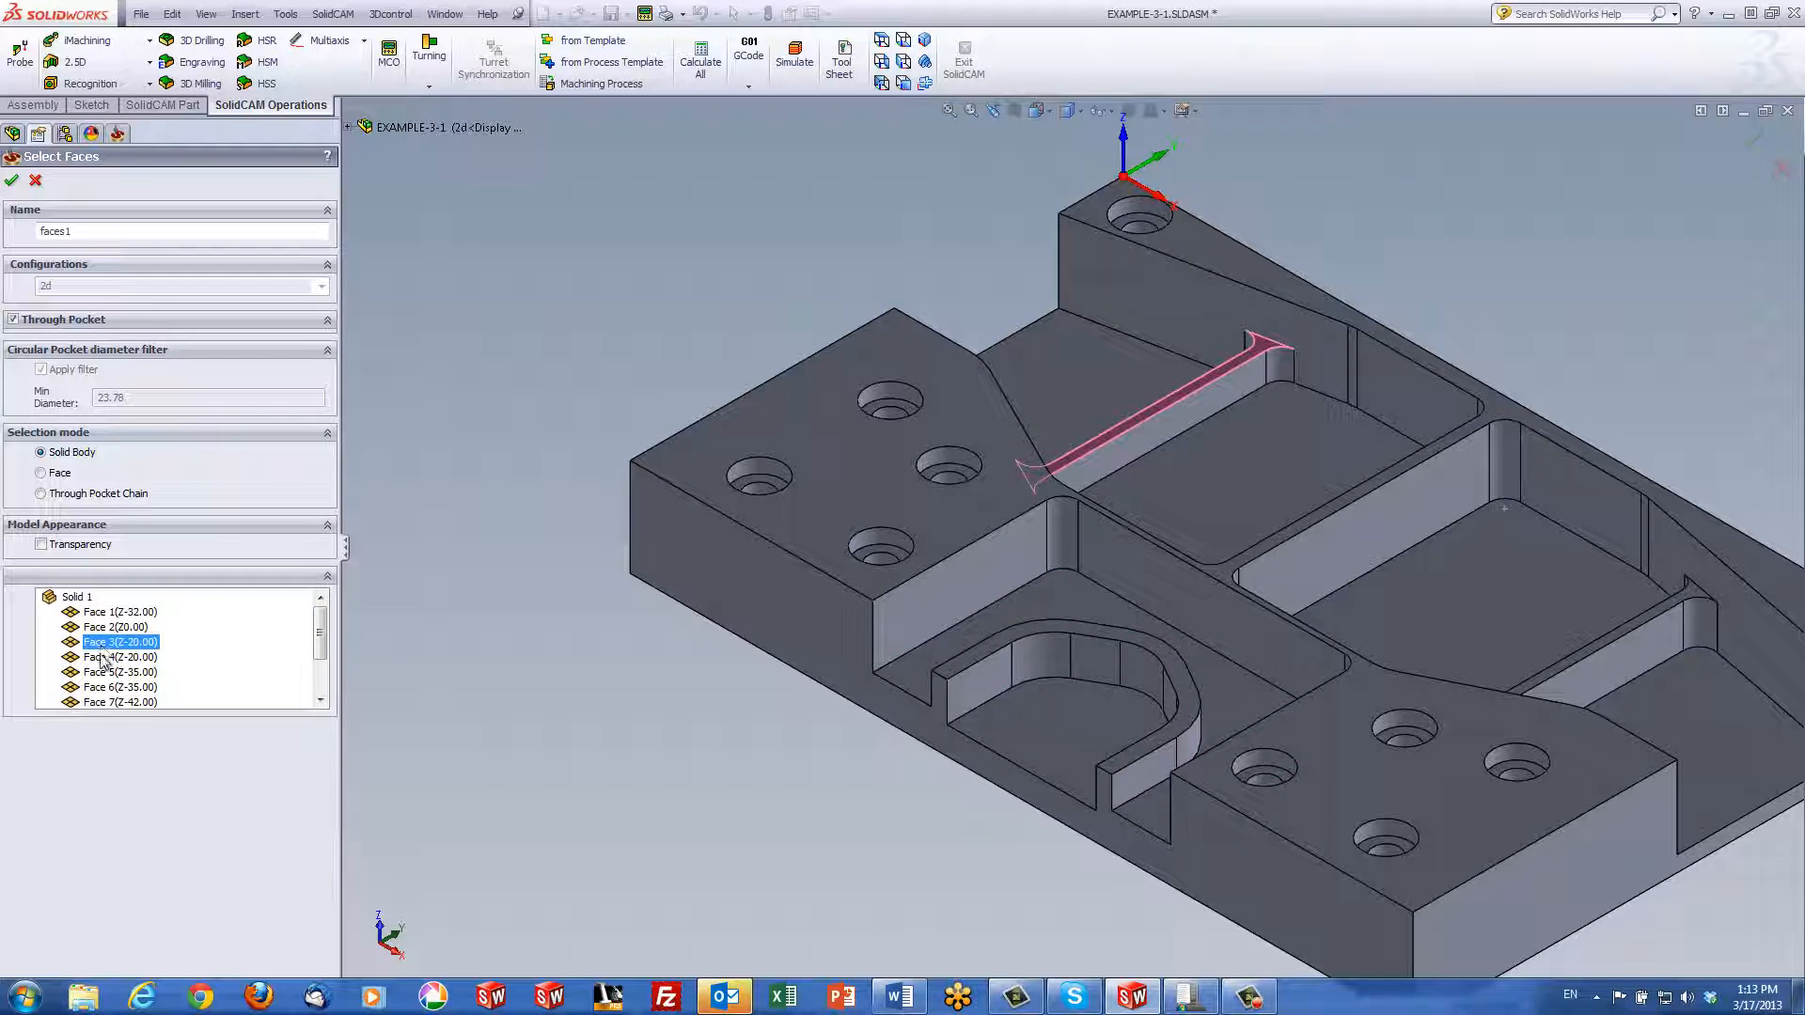
left_click(105, 658)
left_click(107, 673)
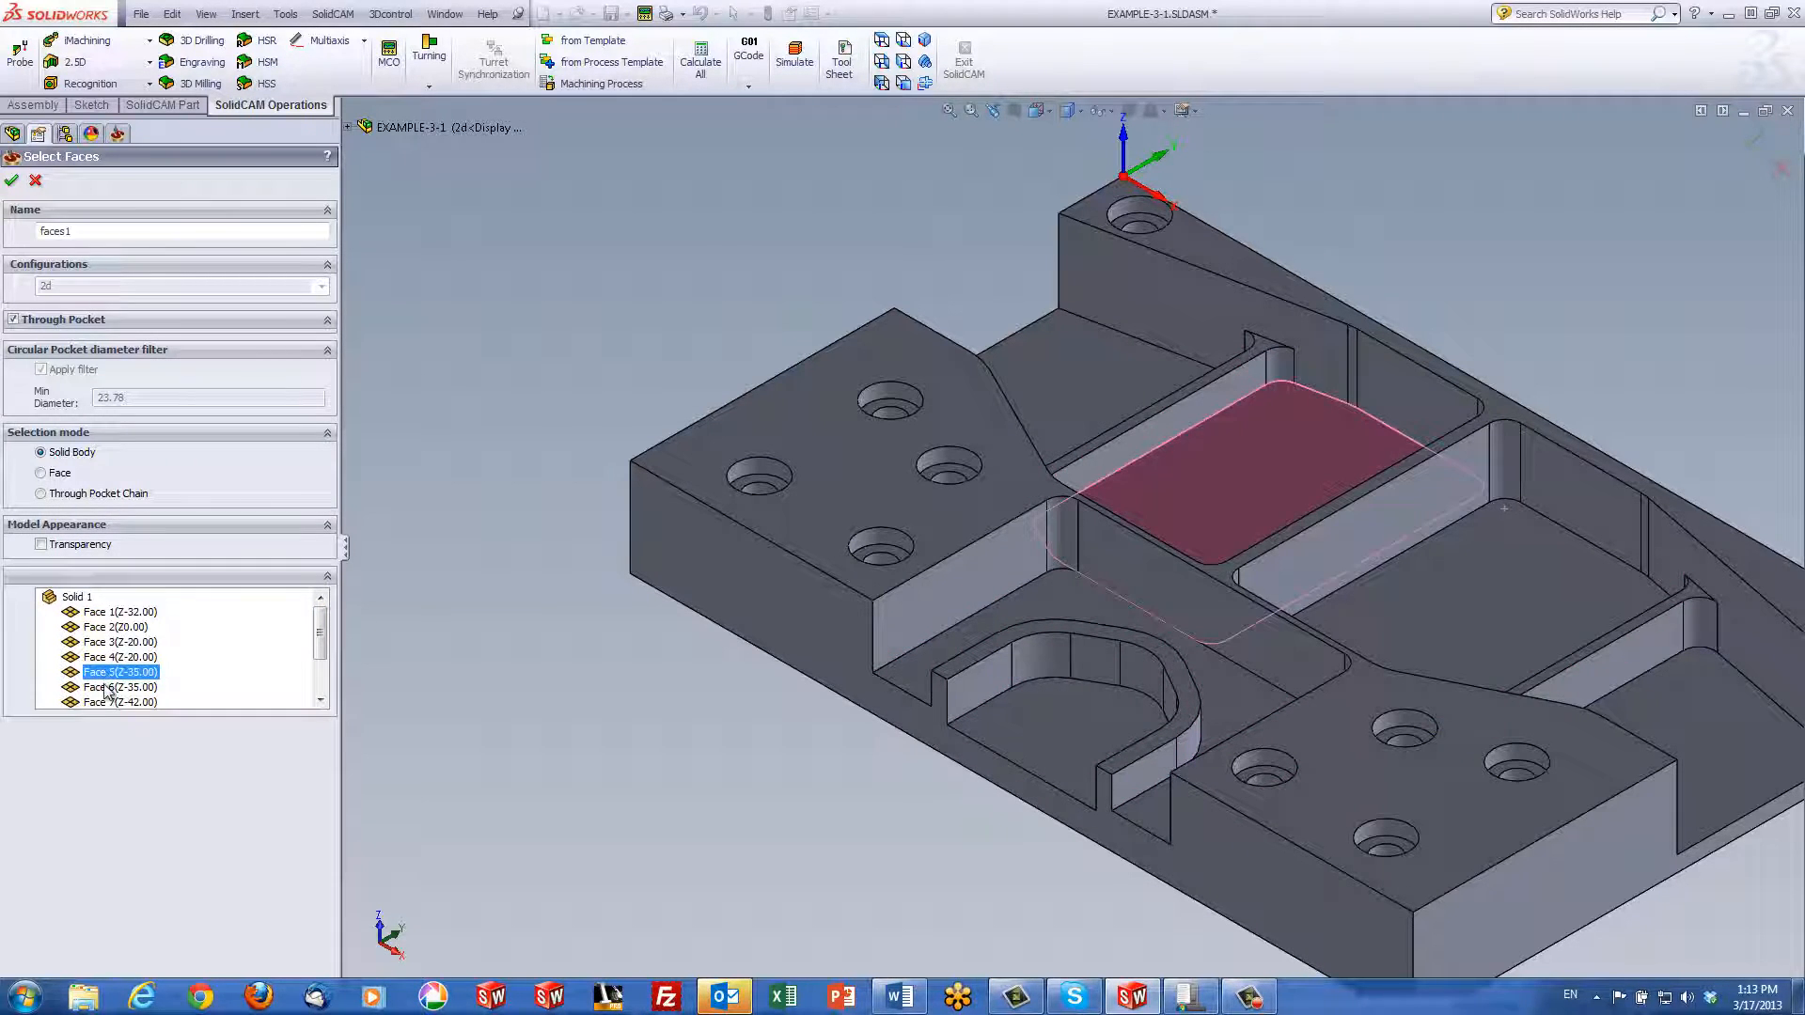
left_click(107, 688)
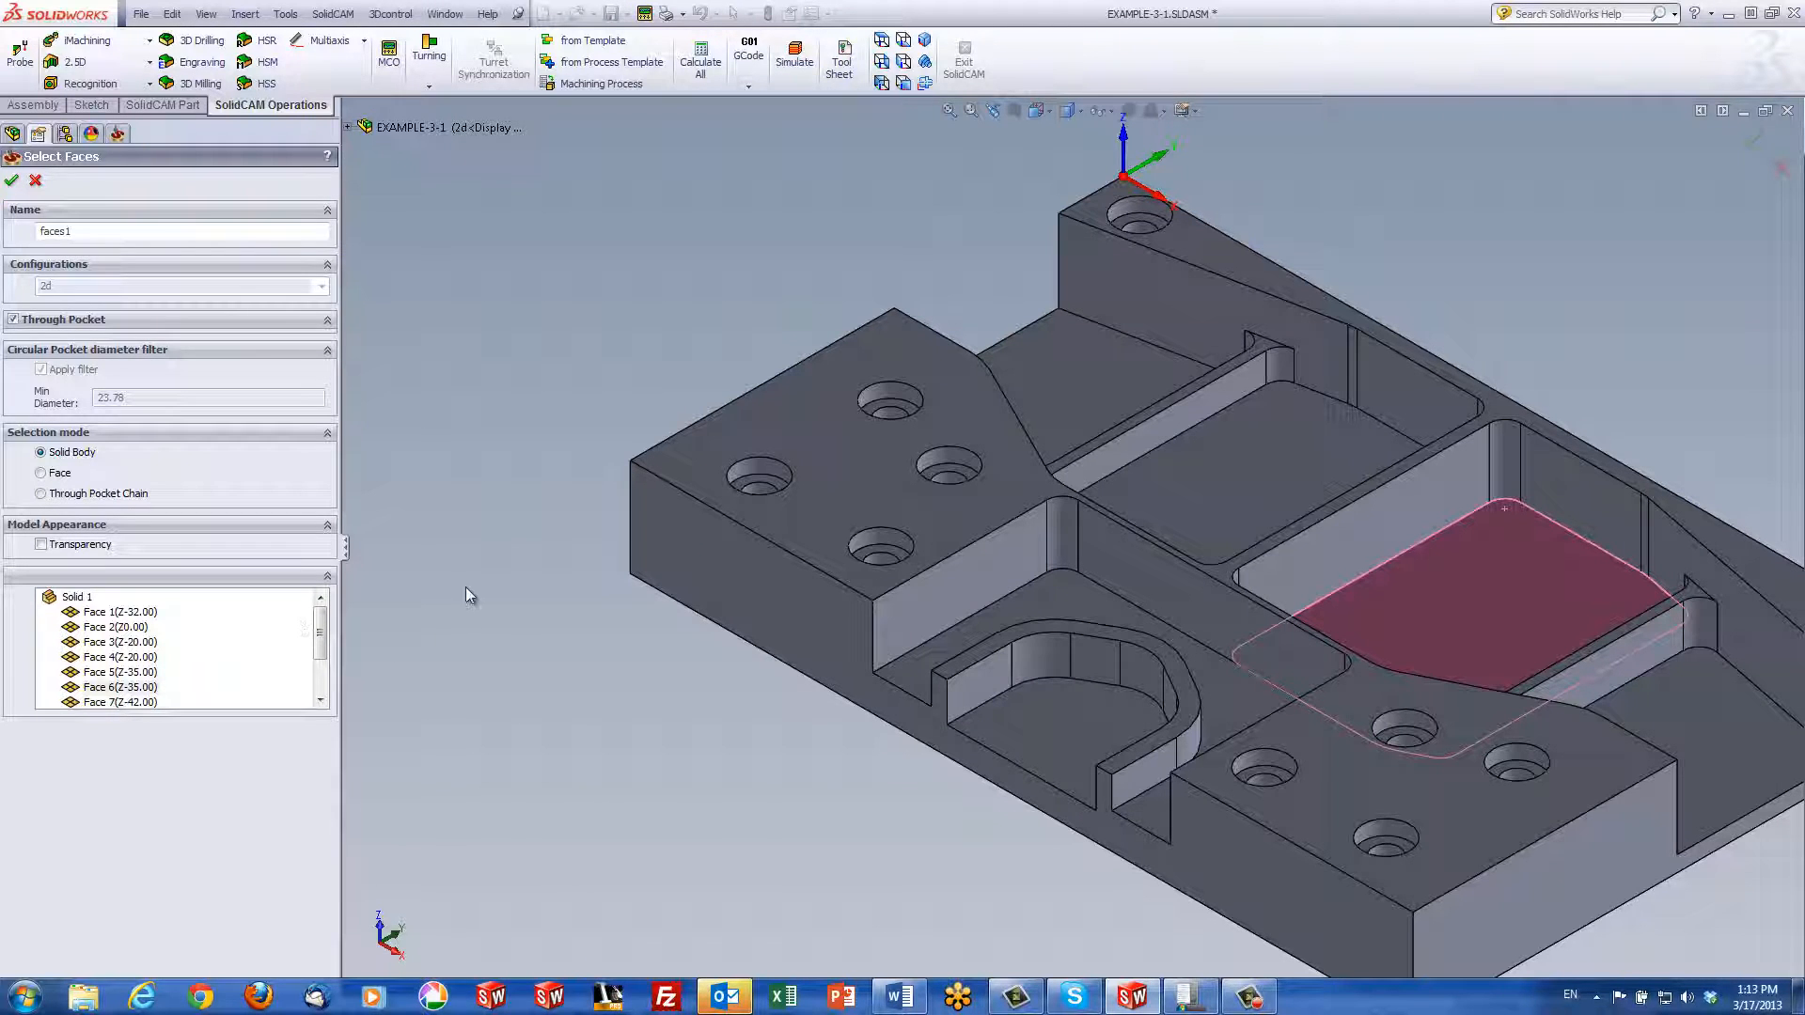
left_click(99, 628)
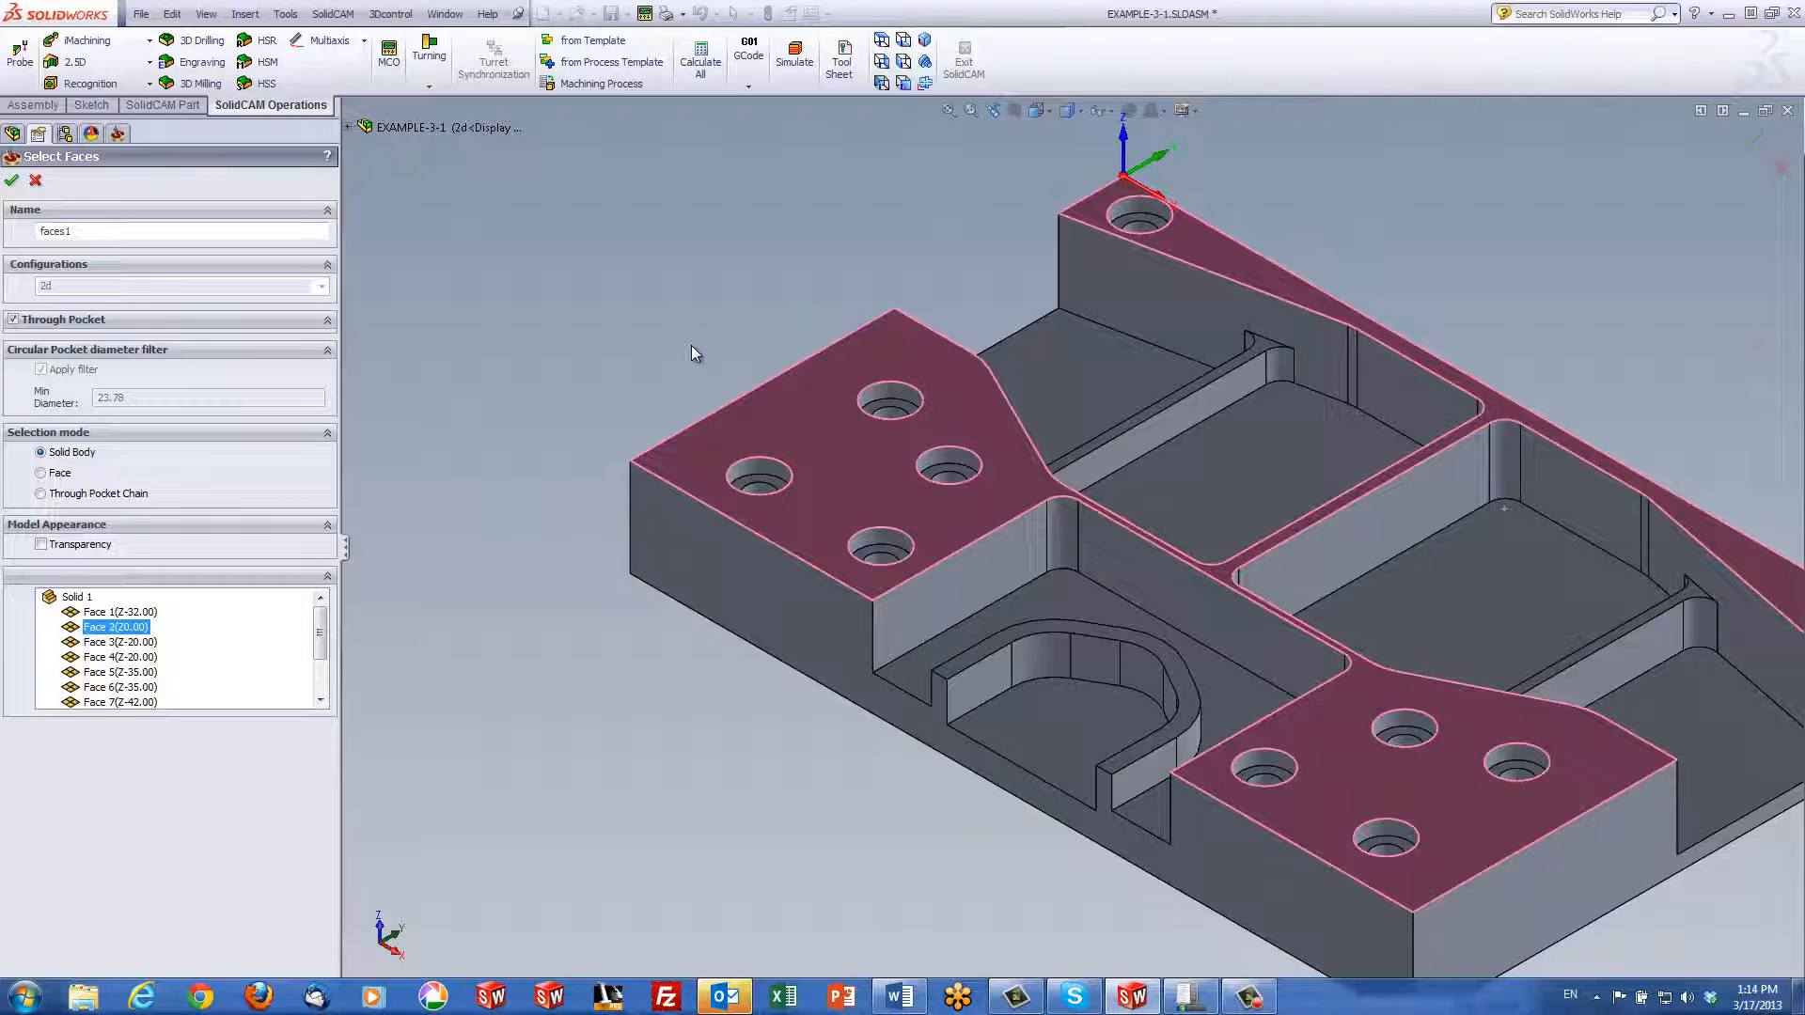
Unselect all face highlights and accept the faces1 geometry
right_click(115, 628)
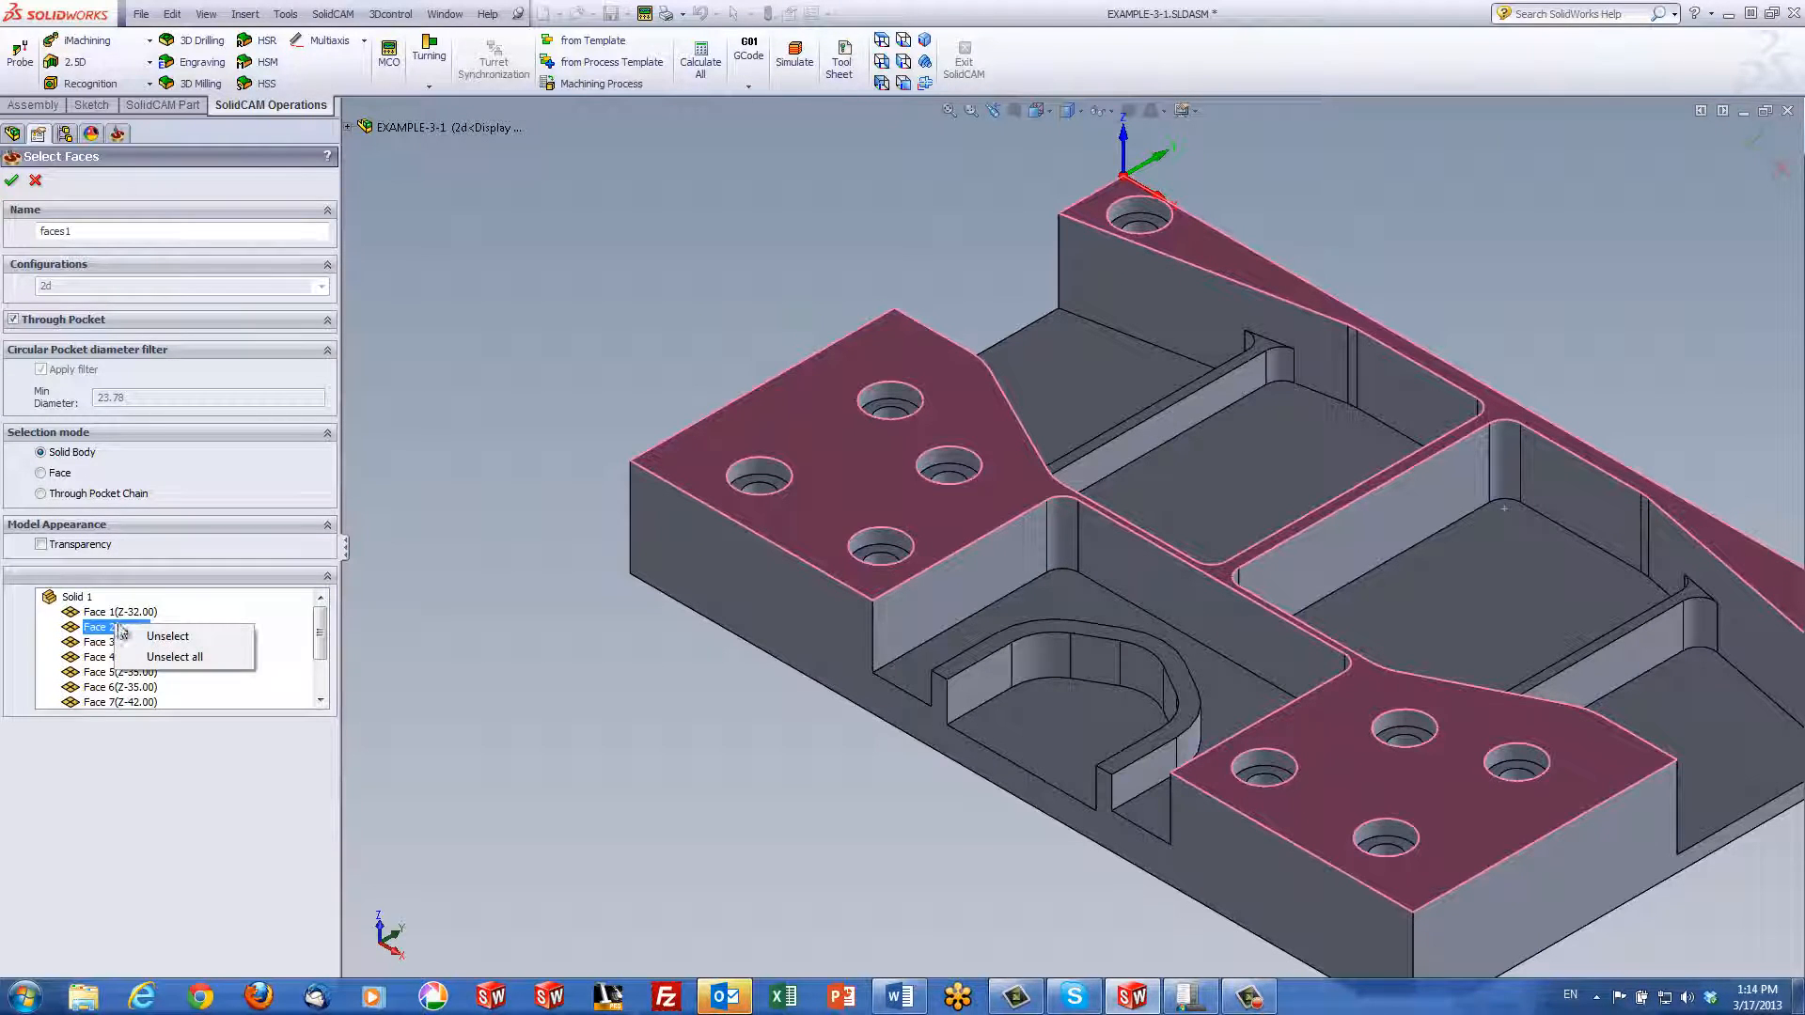
left_click(170, 658)
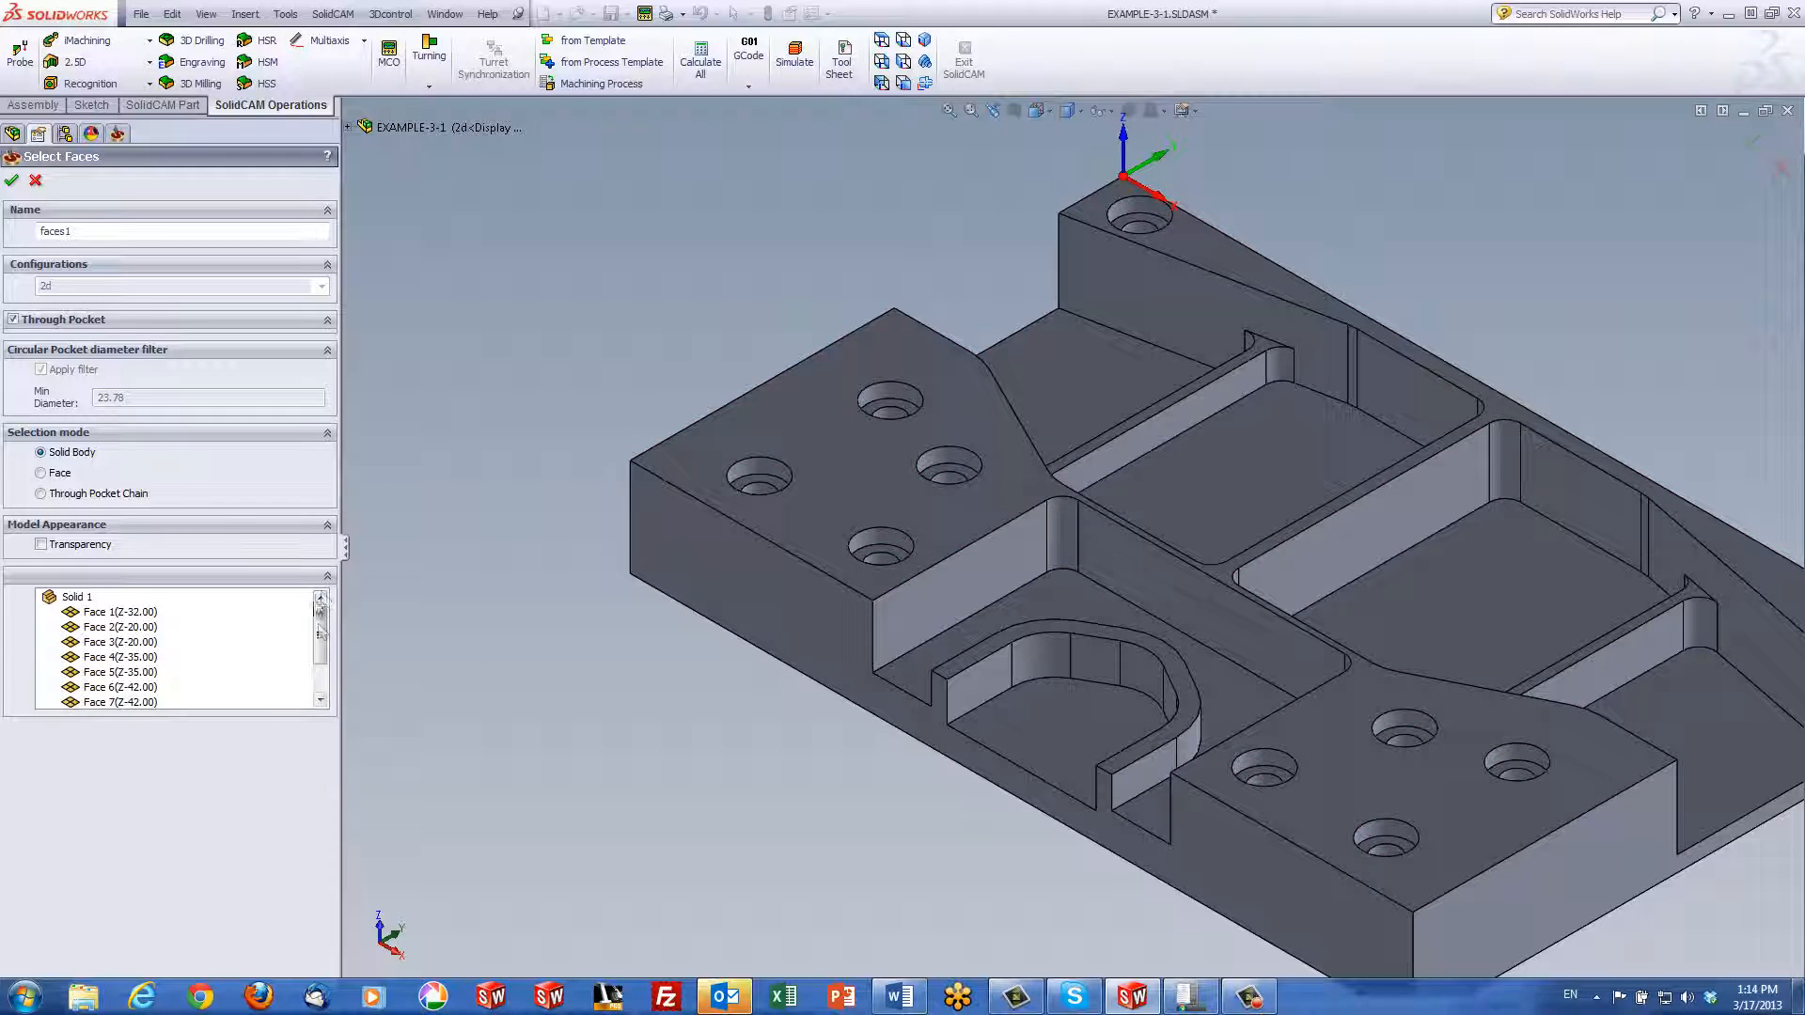
left_click_drag(321, 635, 322, 686)
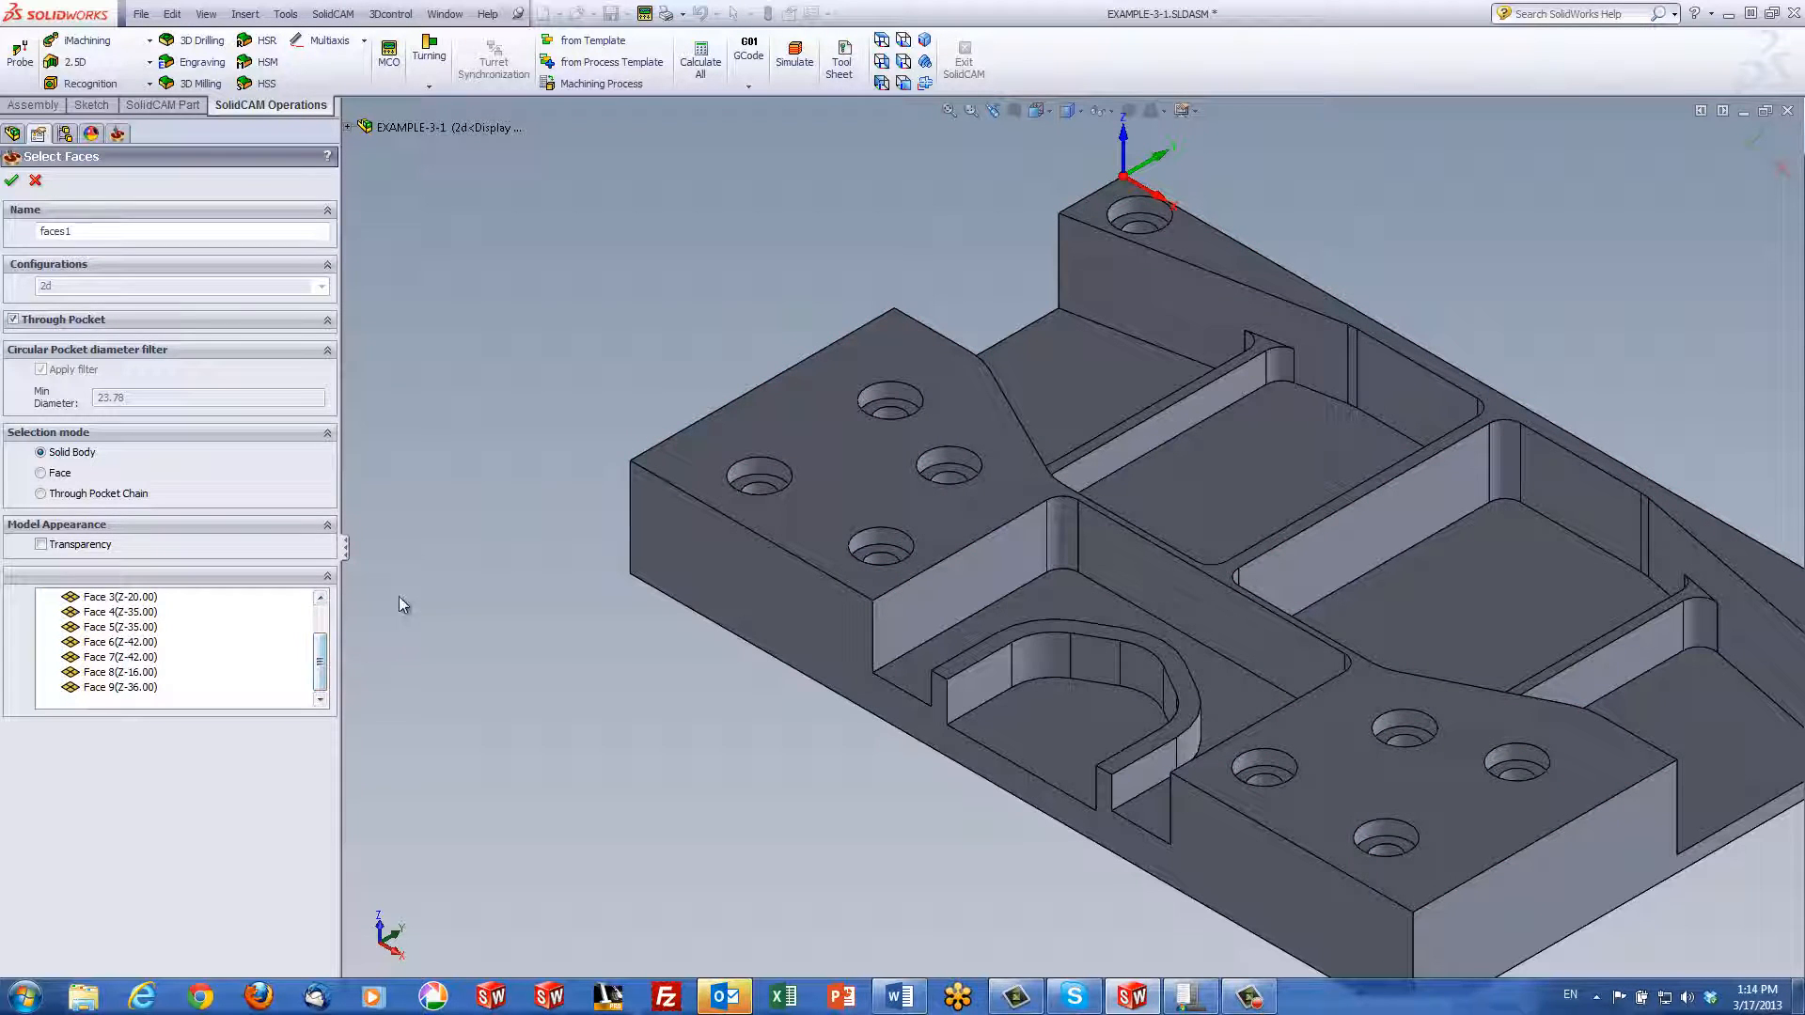
left_click(12, 180)
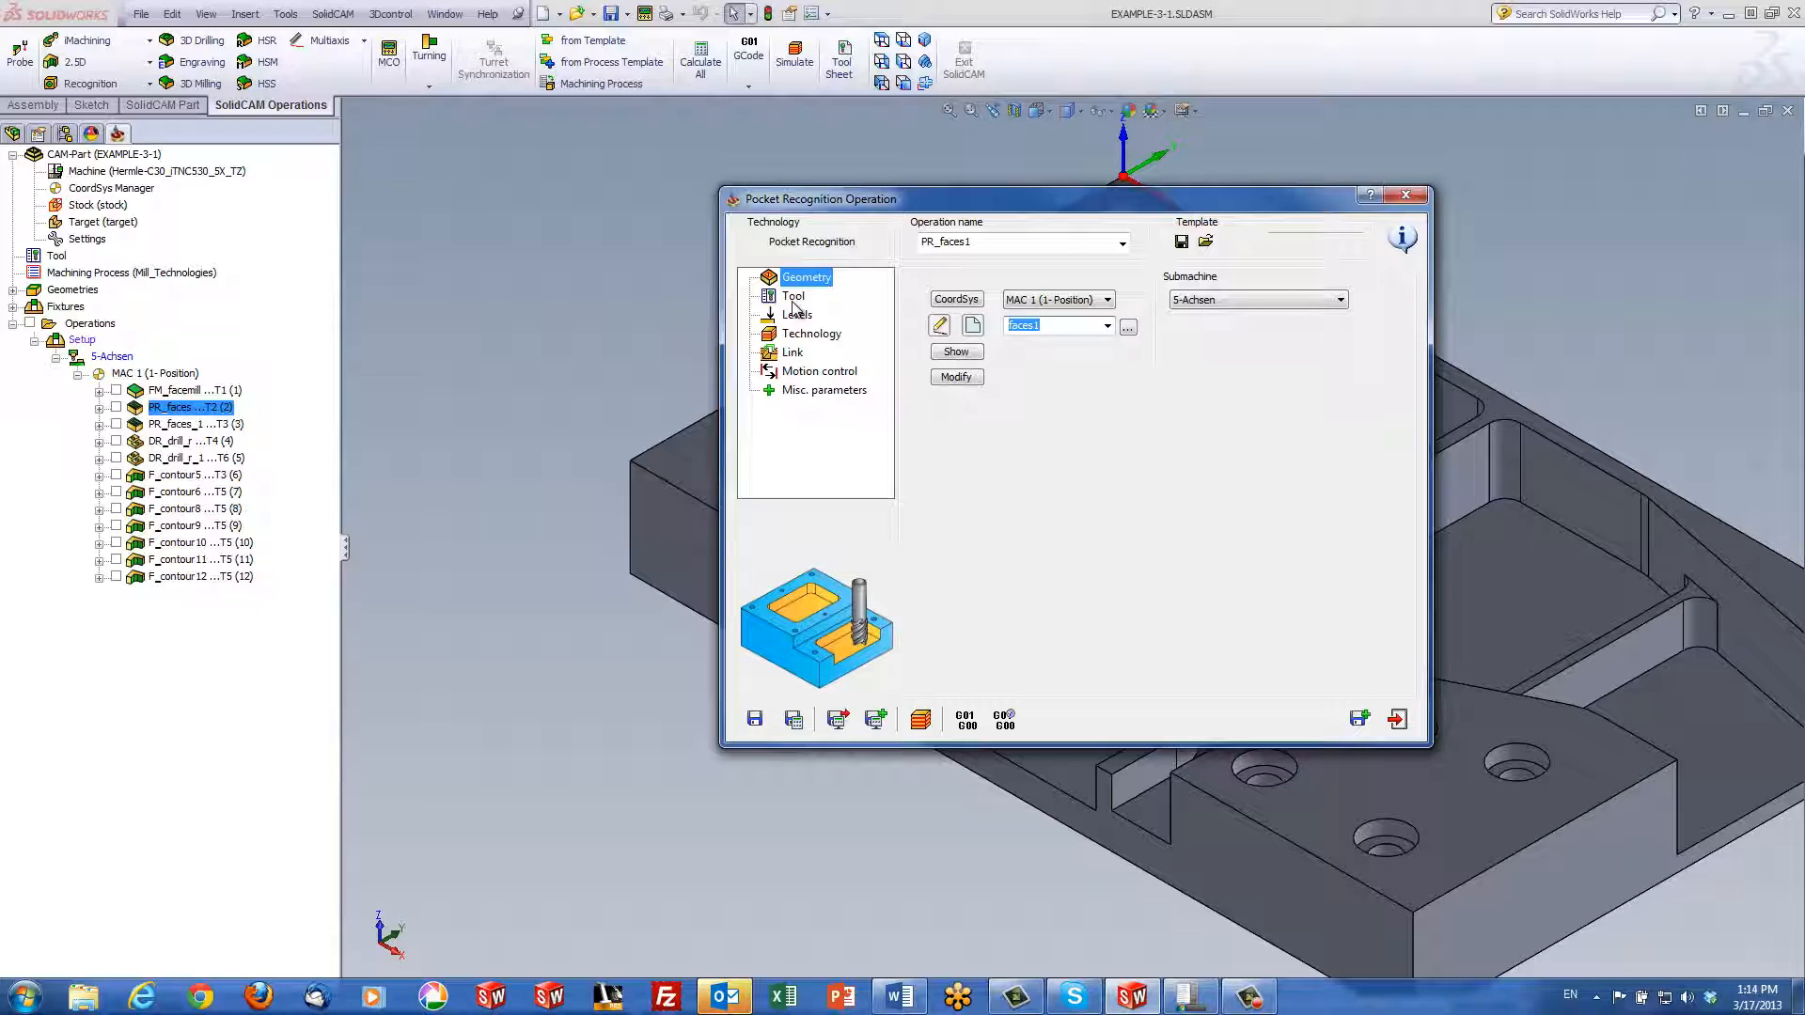
Review PR_faces1's tool, levels, technology (0.15 floor offset, open pocket) and Link ramping settings
left_click(793, 298)
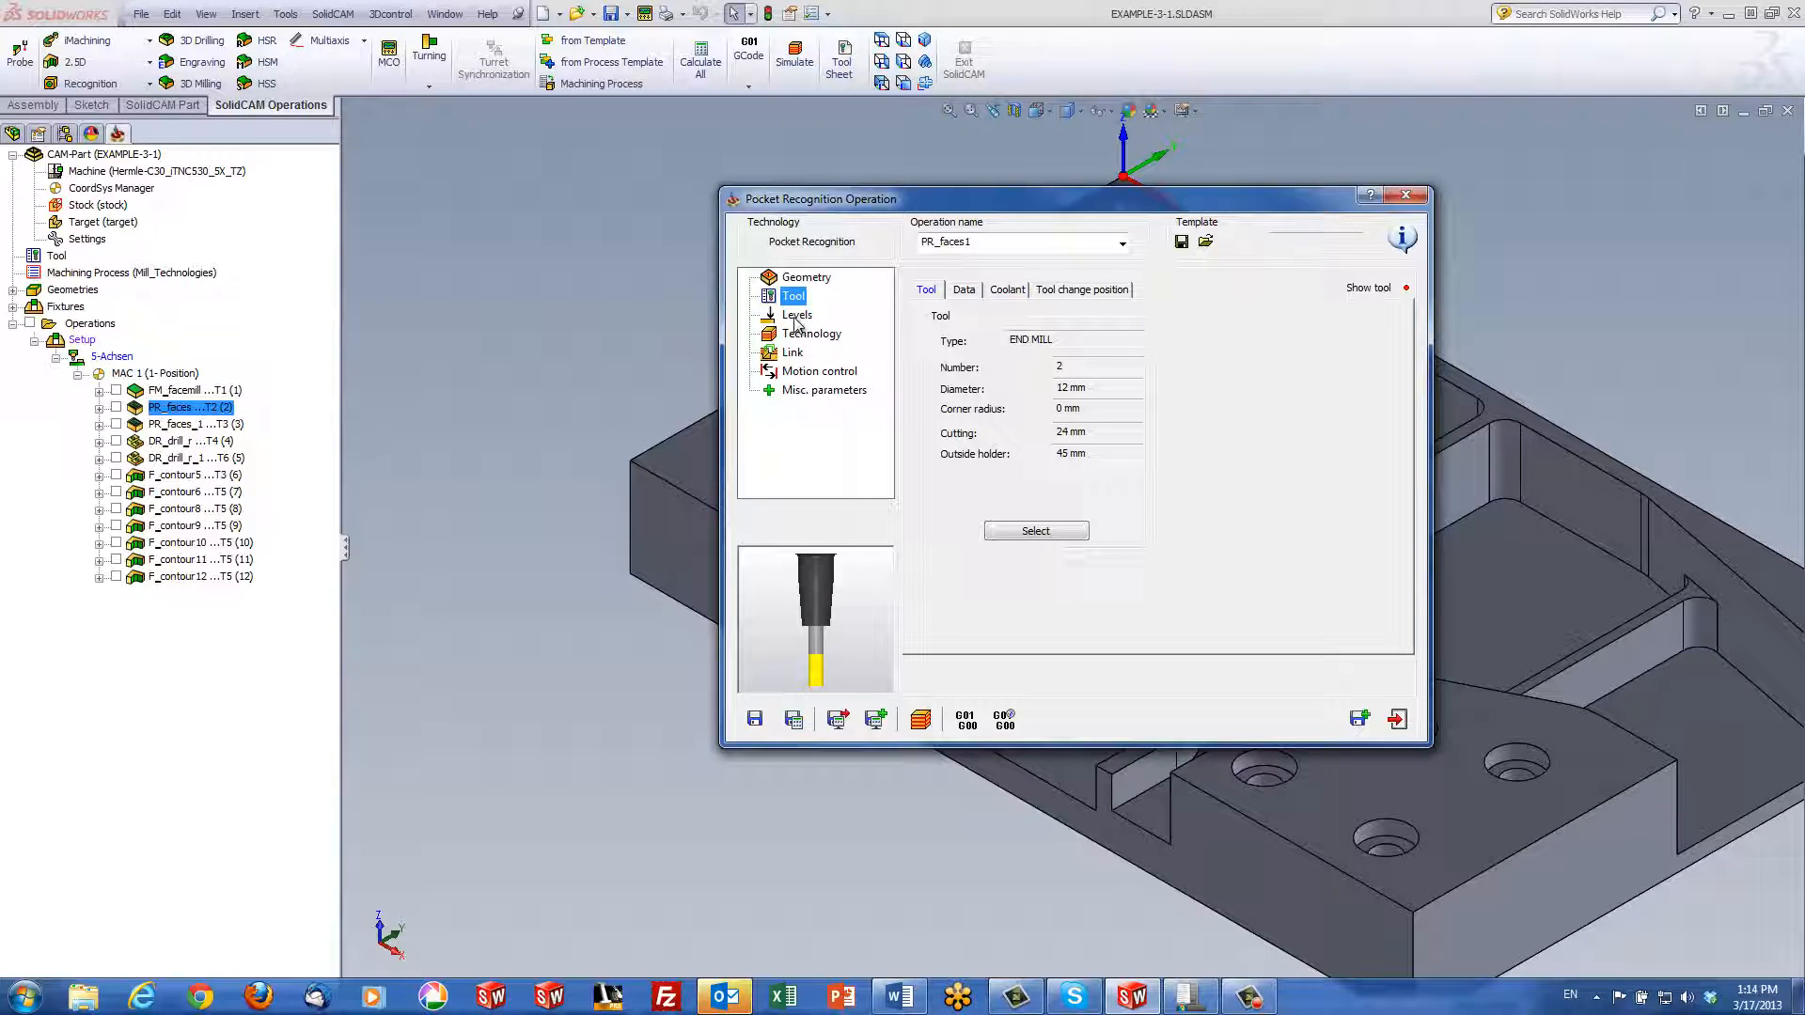
left_click(796, 317)
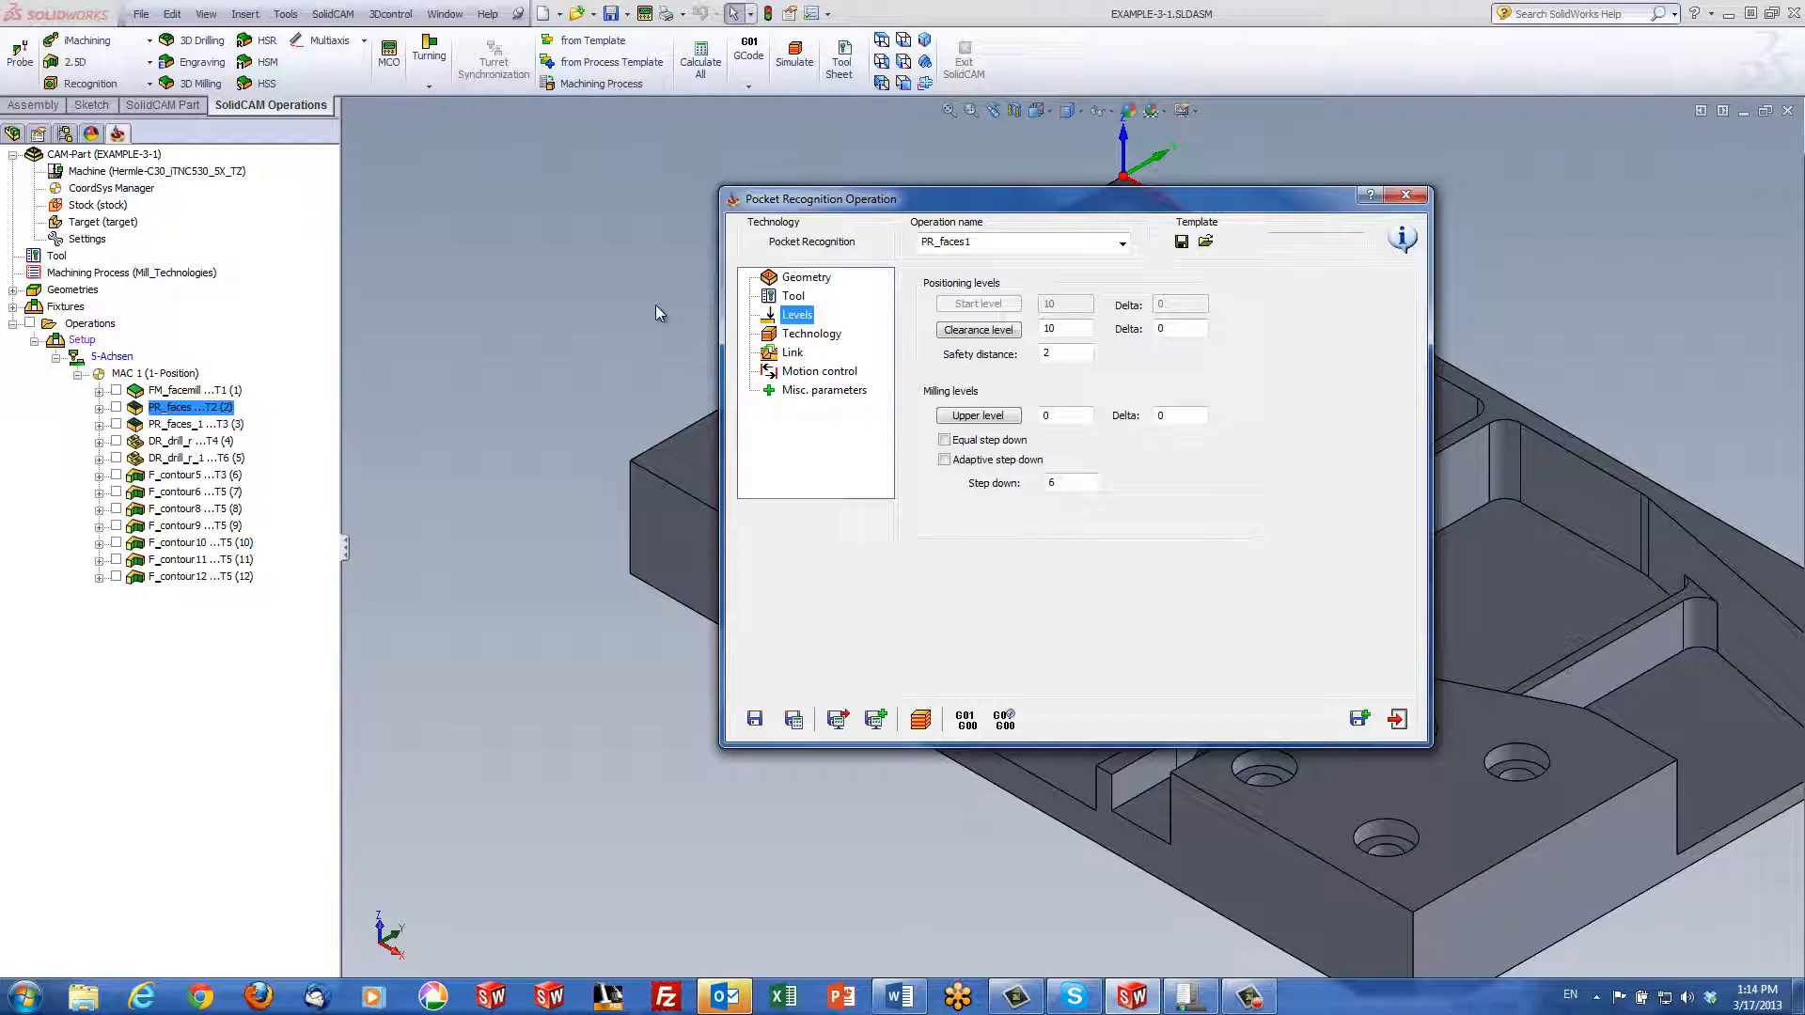
left_click(818, 334)
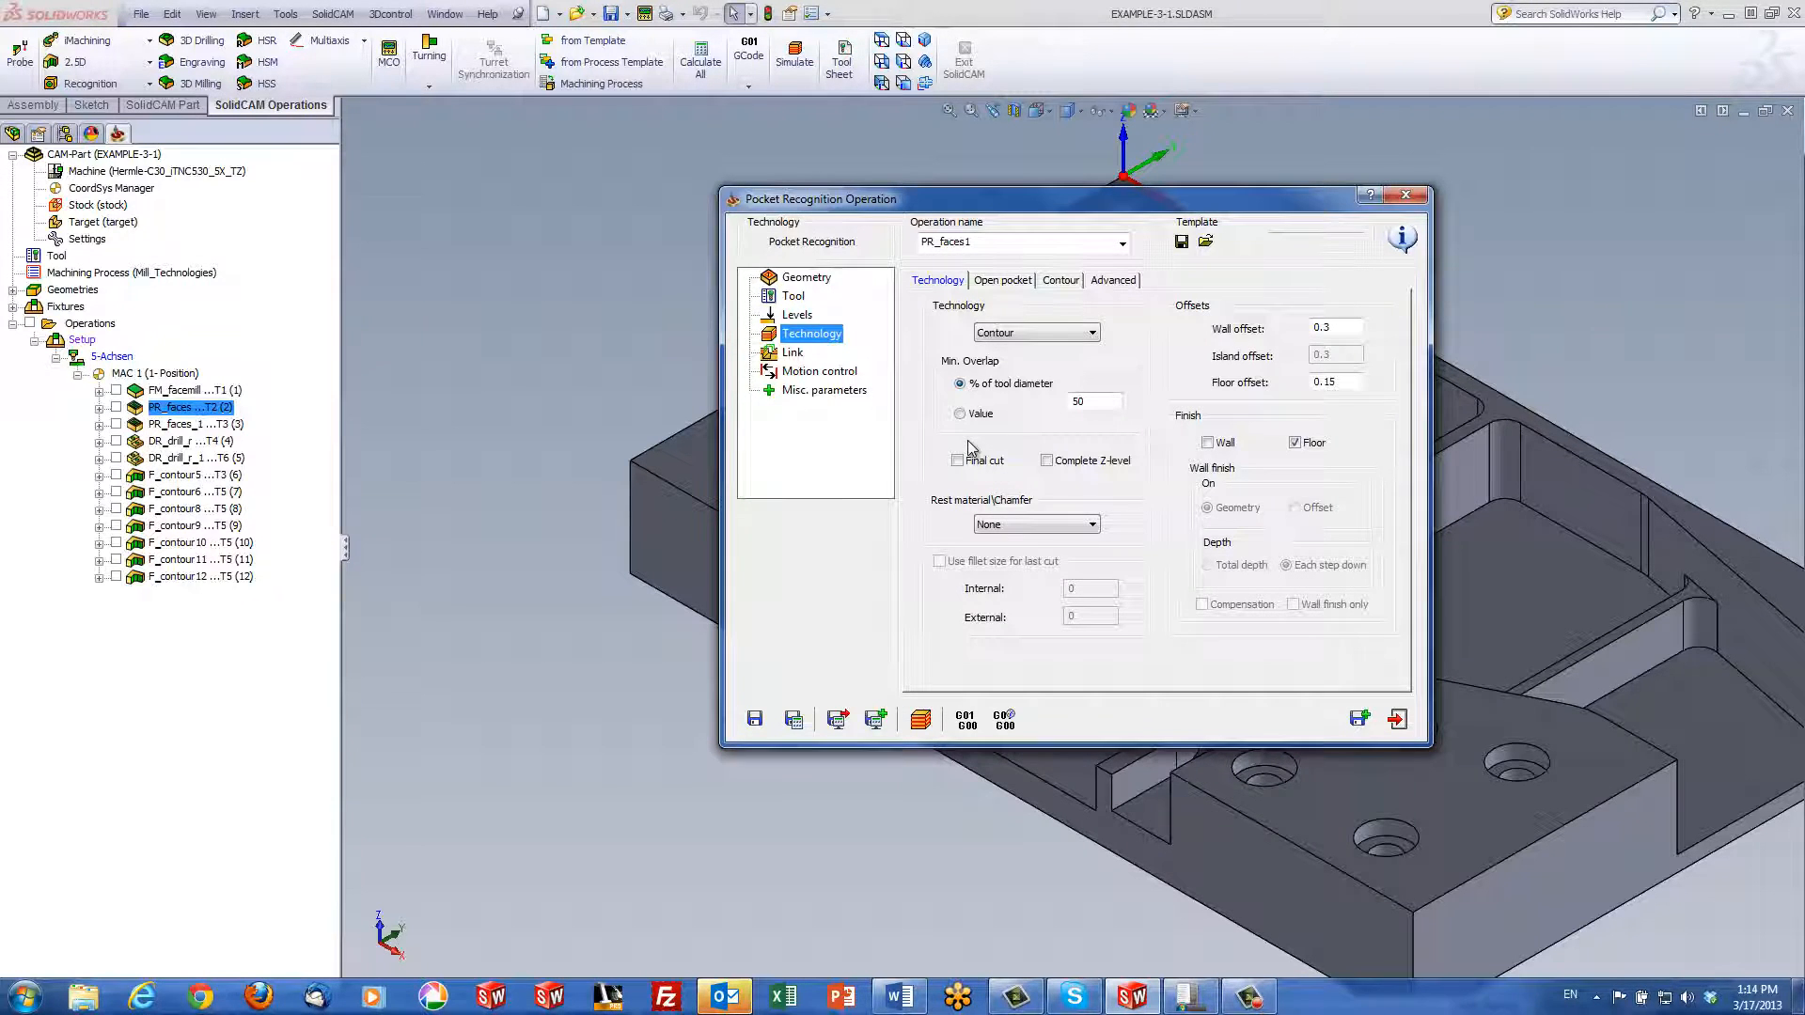
left_click(996, 284)
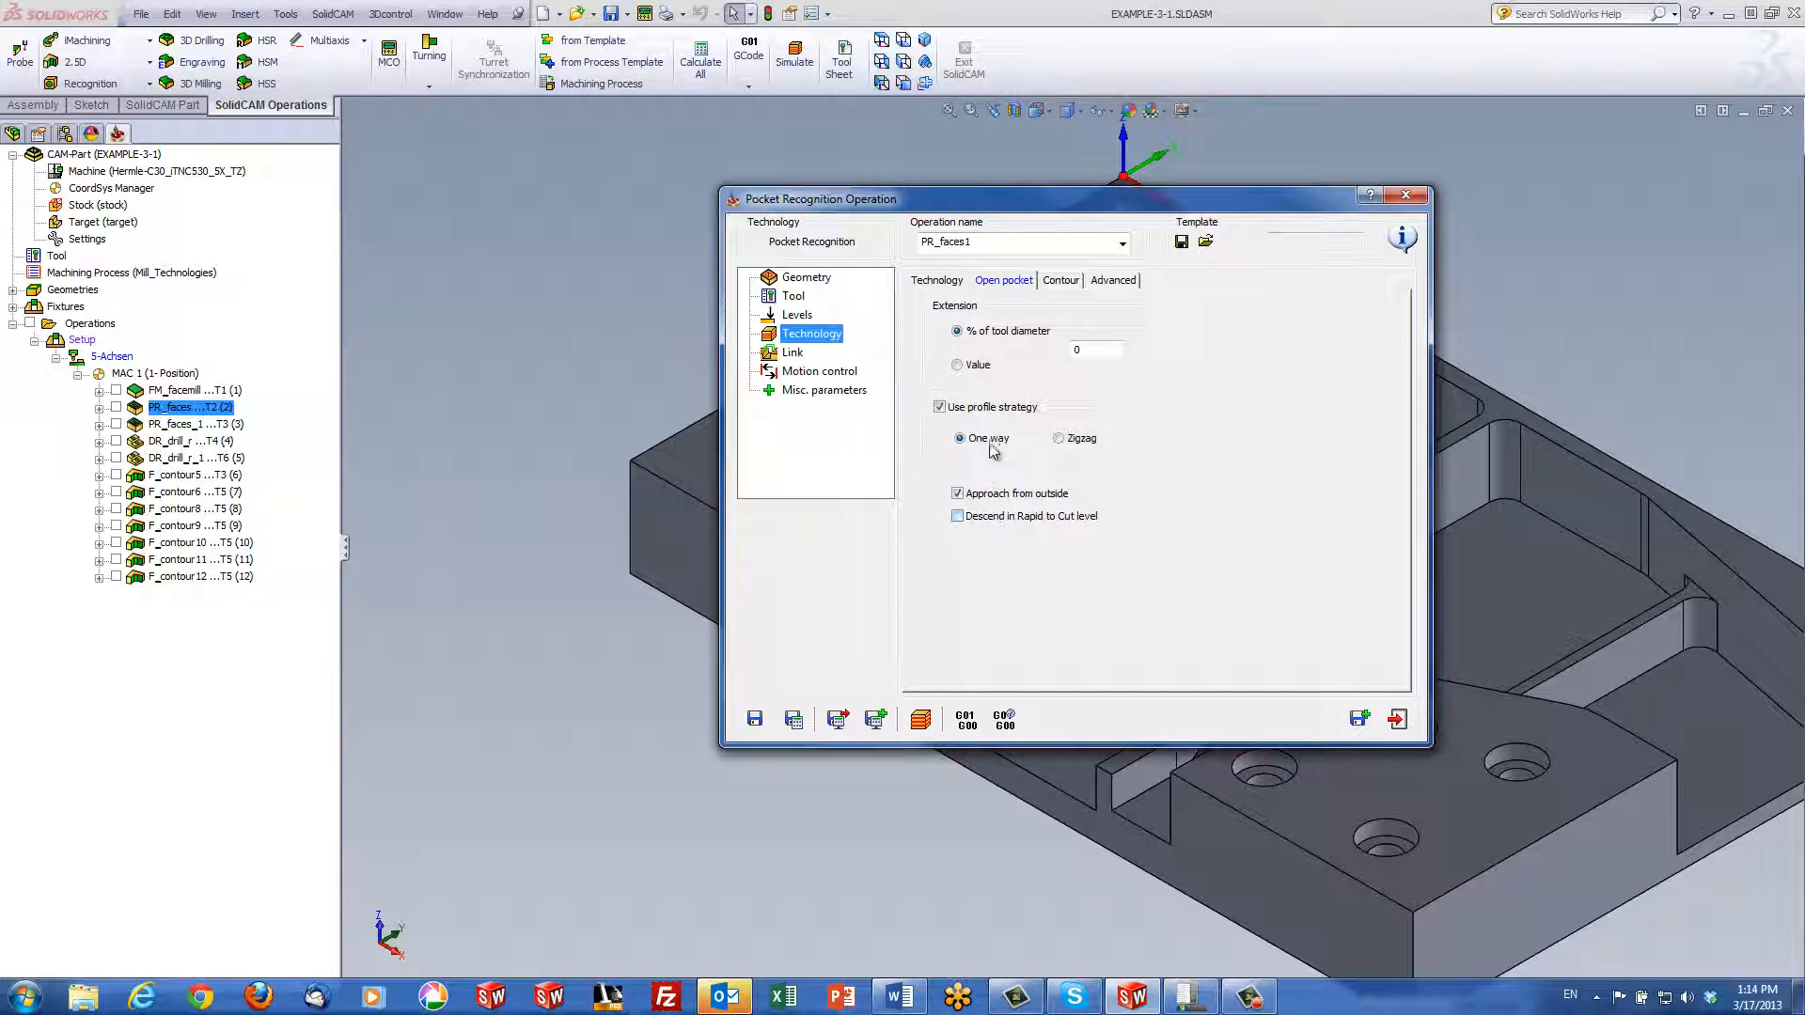
left_click(940, 282)
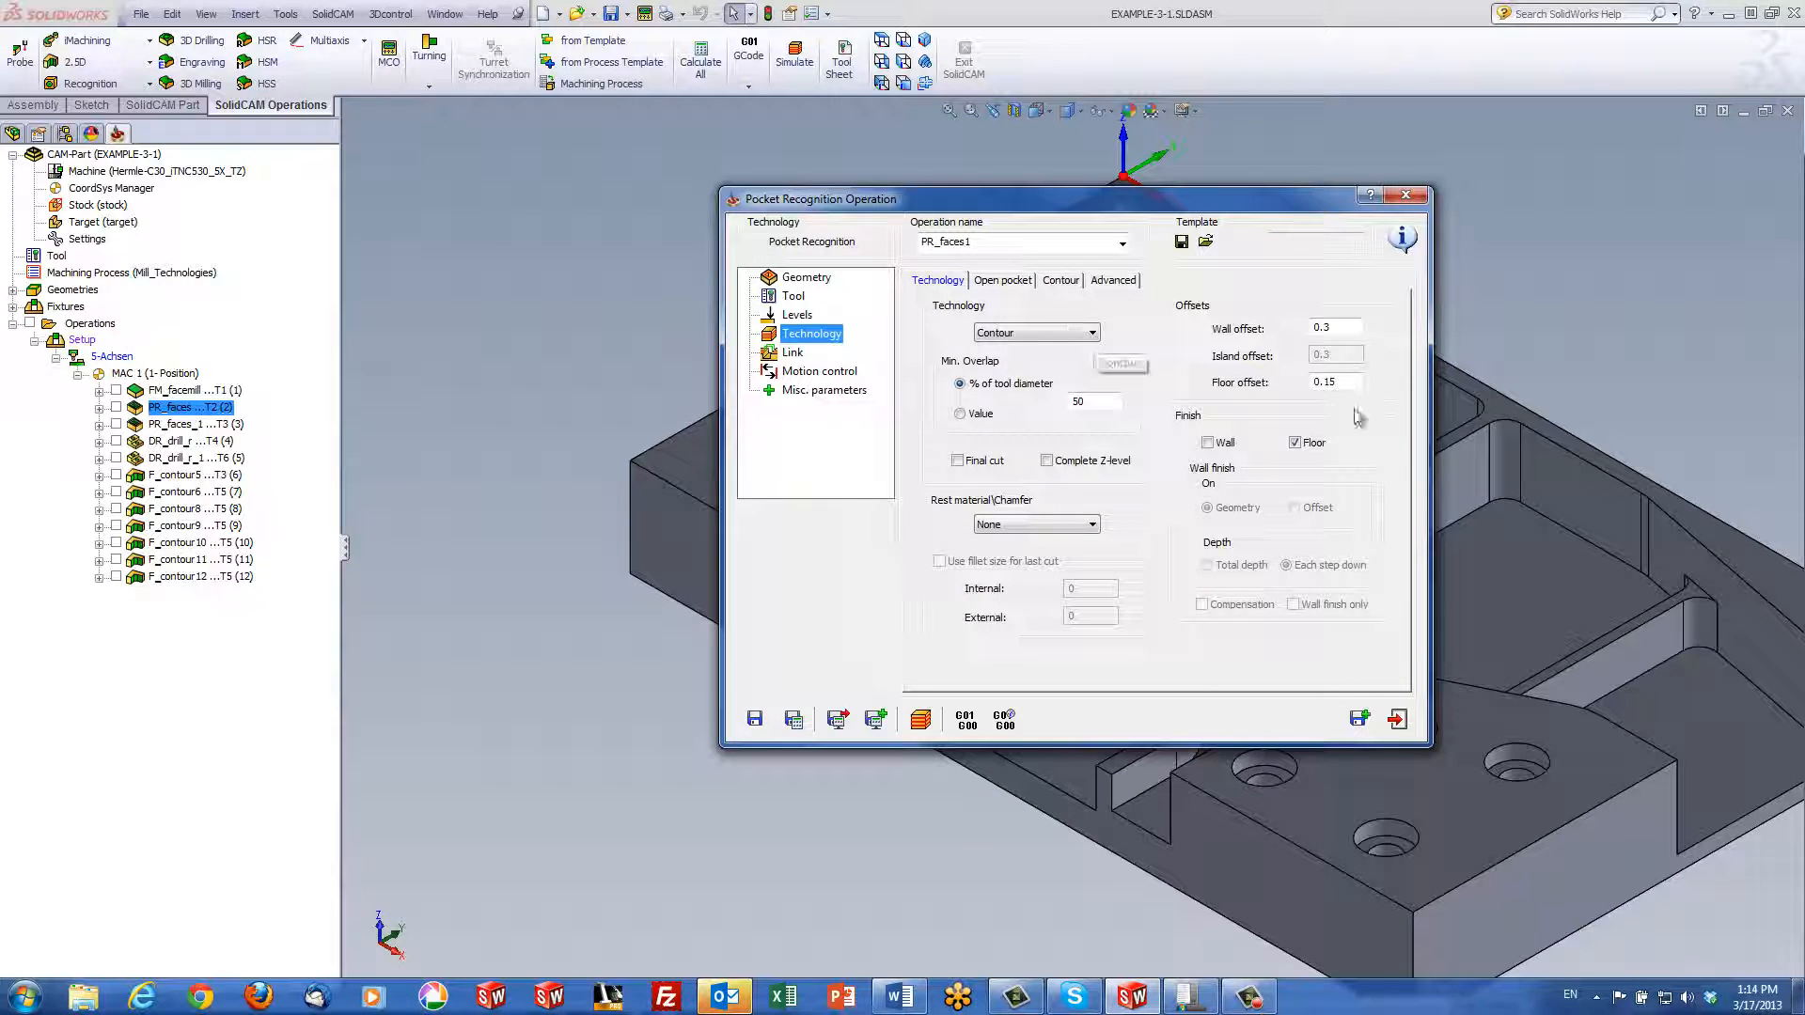
left_click(1345, 329)
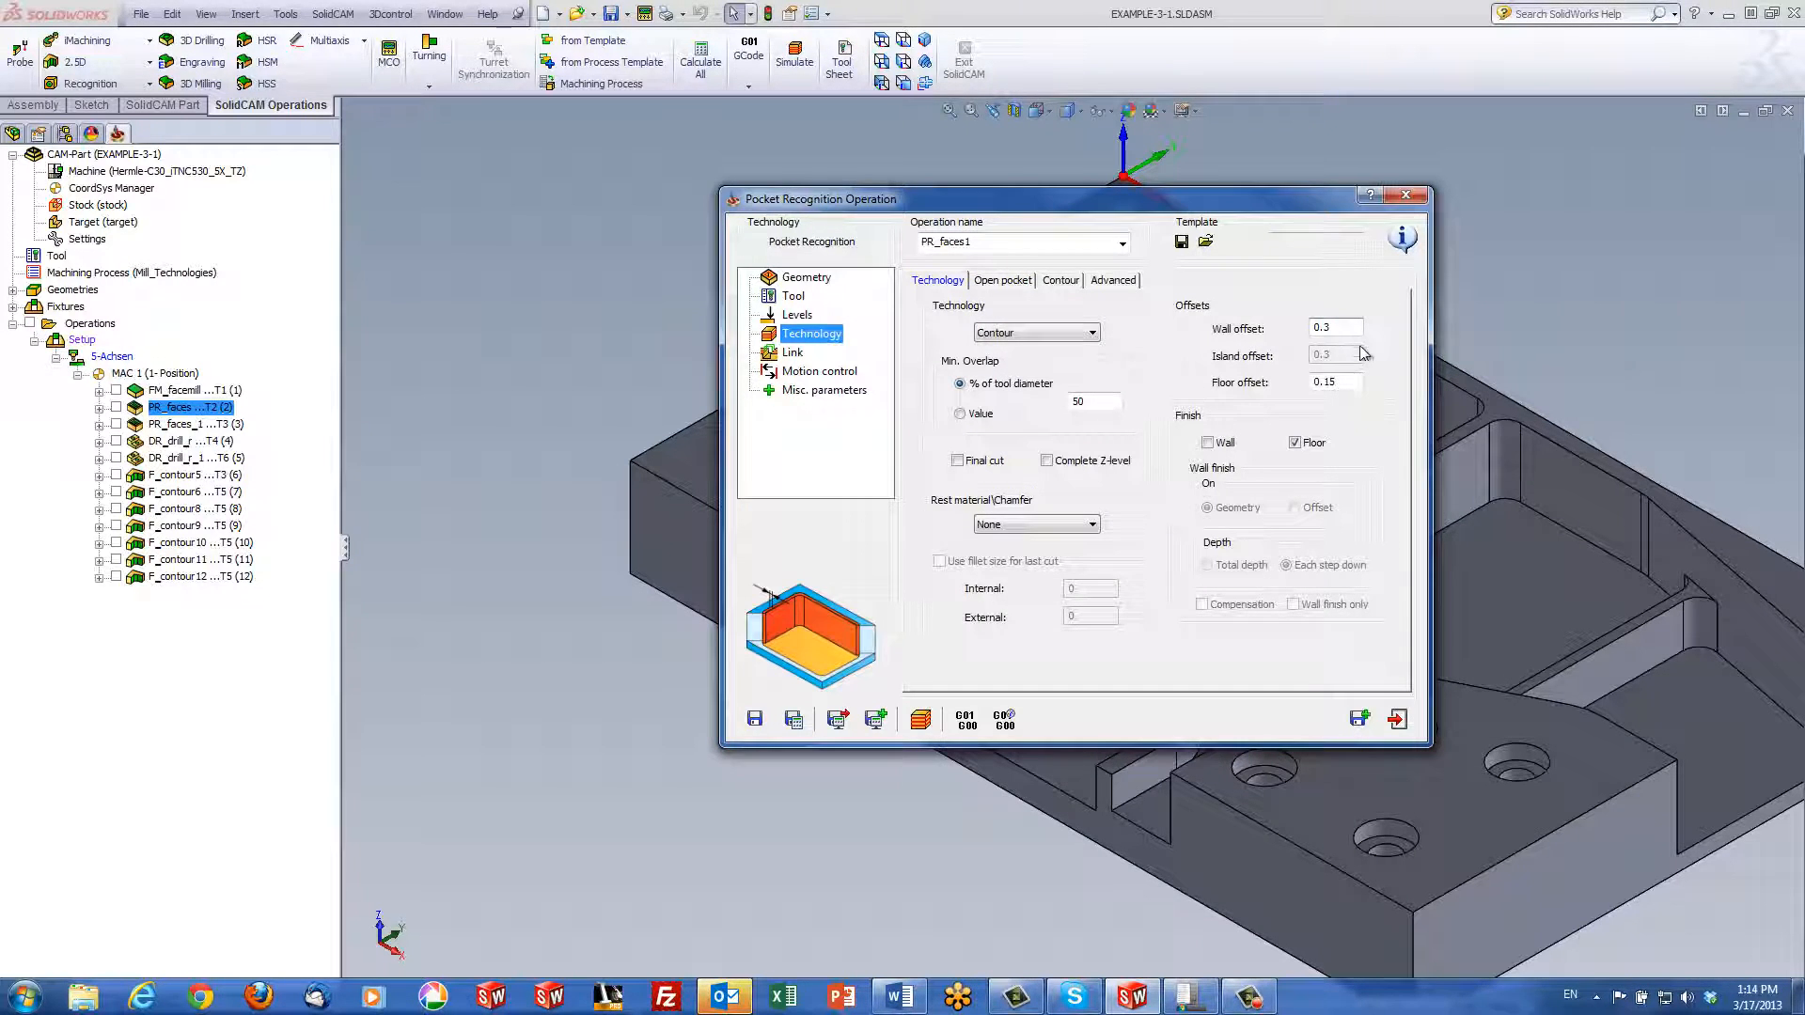
left_click(1355, 382)
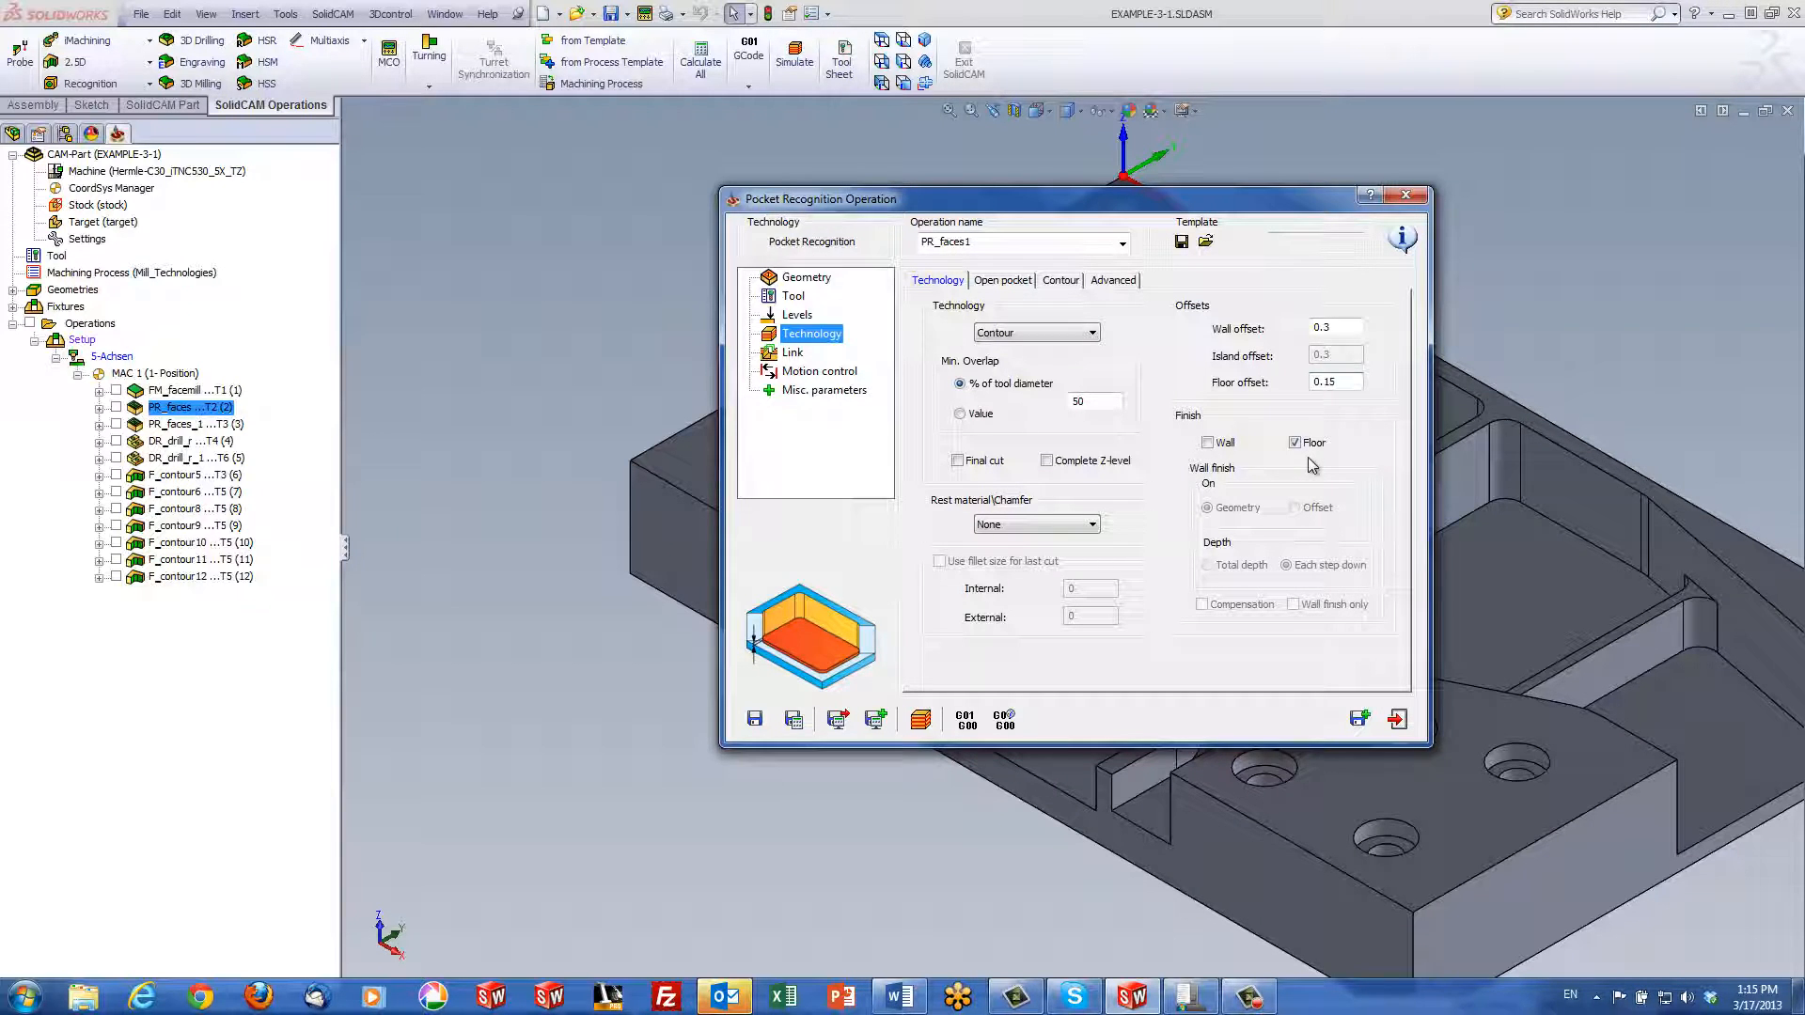
left_click(792, 353)
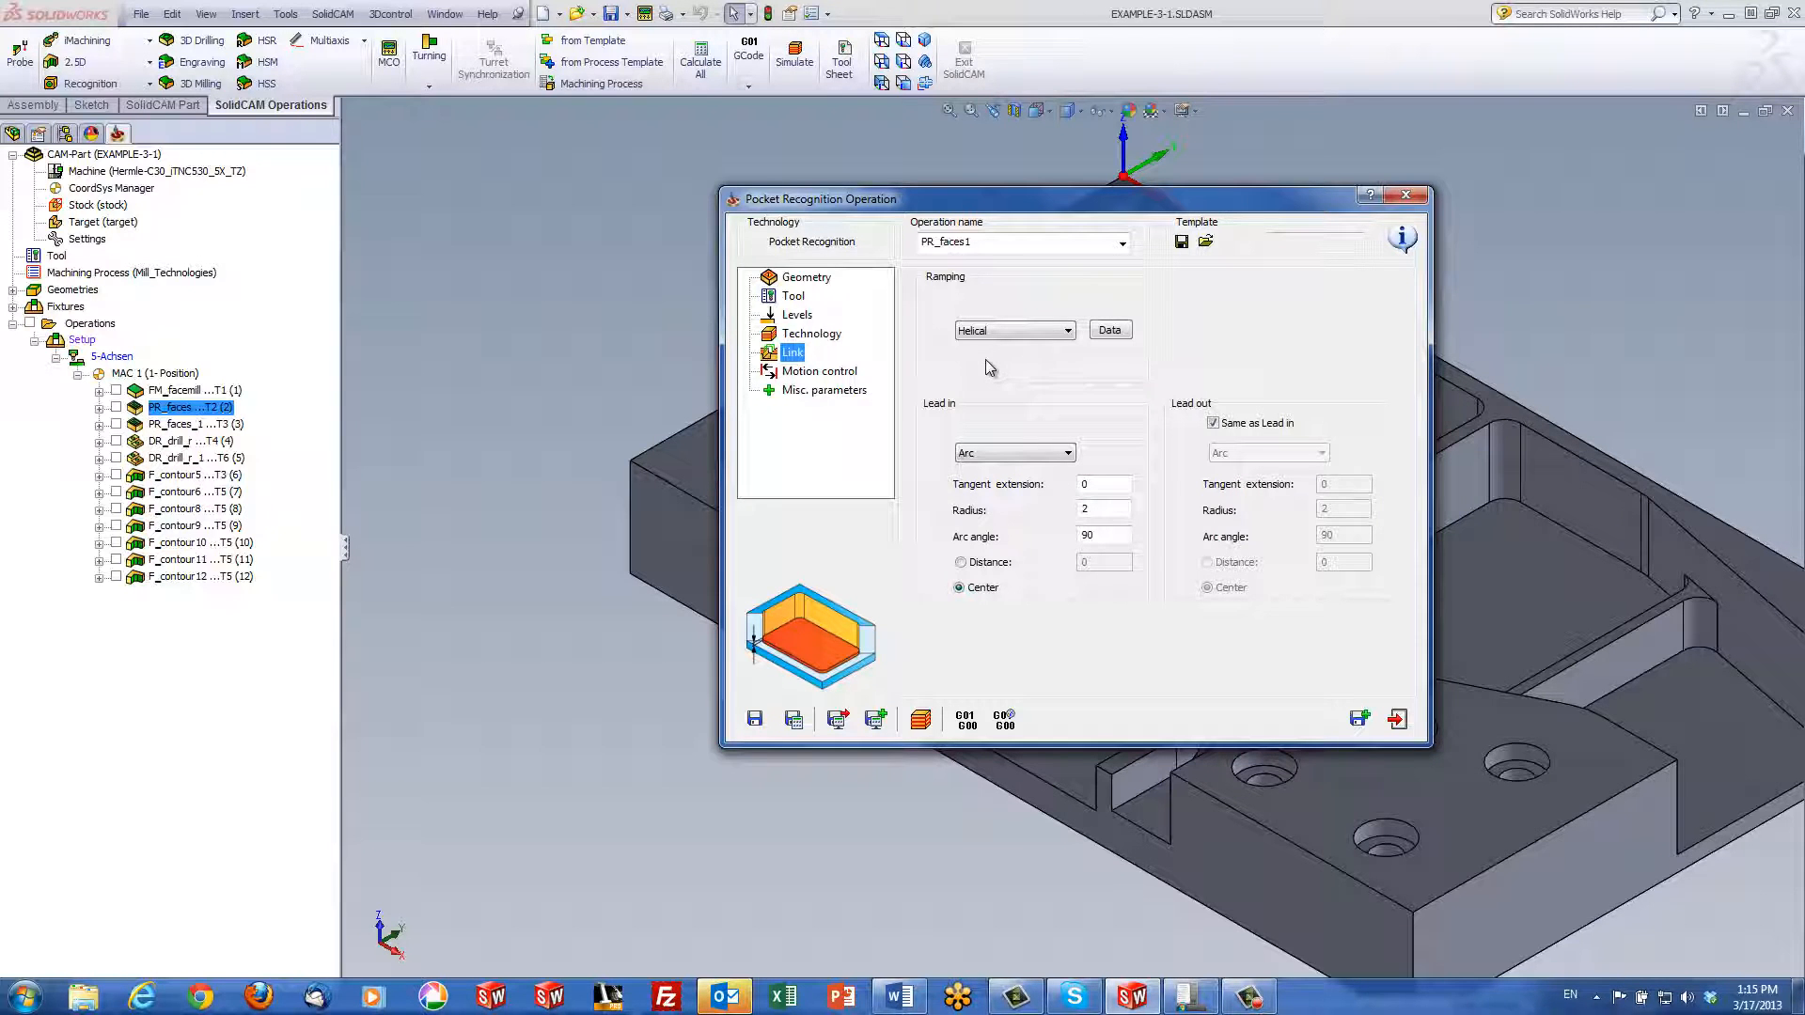
Move the dialog aside and simulate the PR_faces1 pocket toolpath
left_click_drag(1079, 203, 1062, 158)
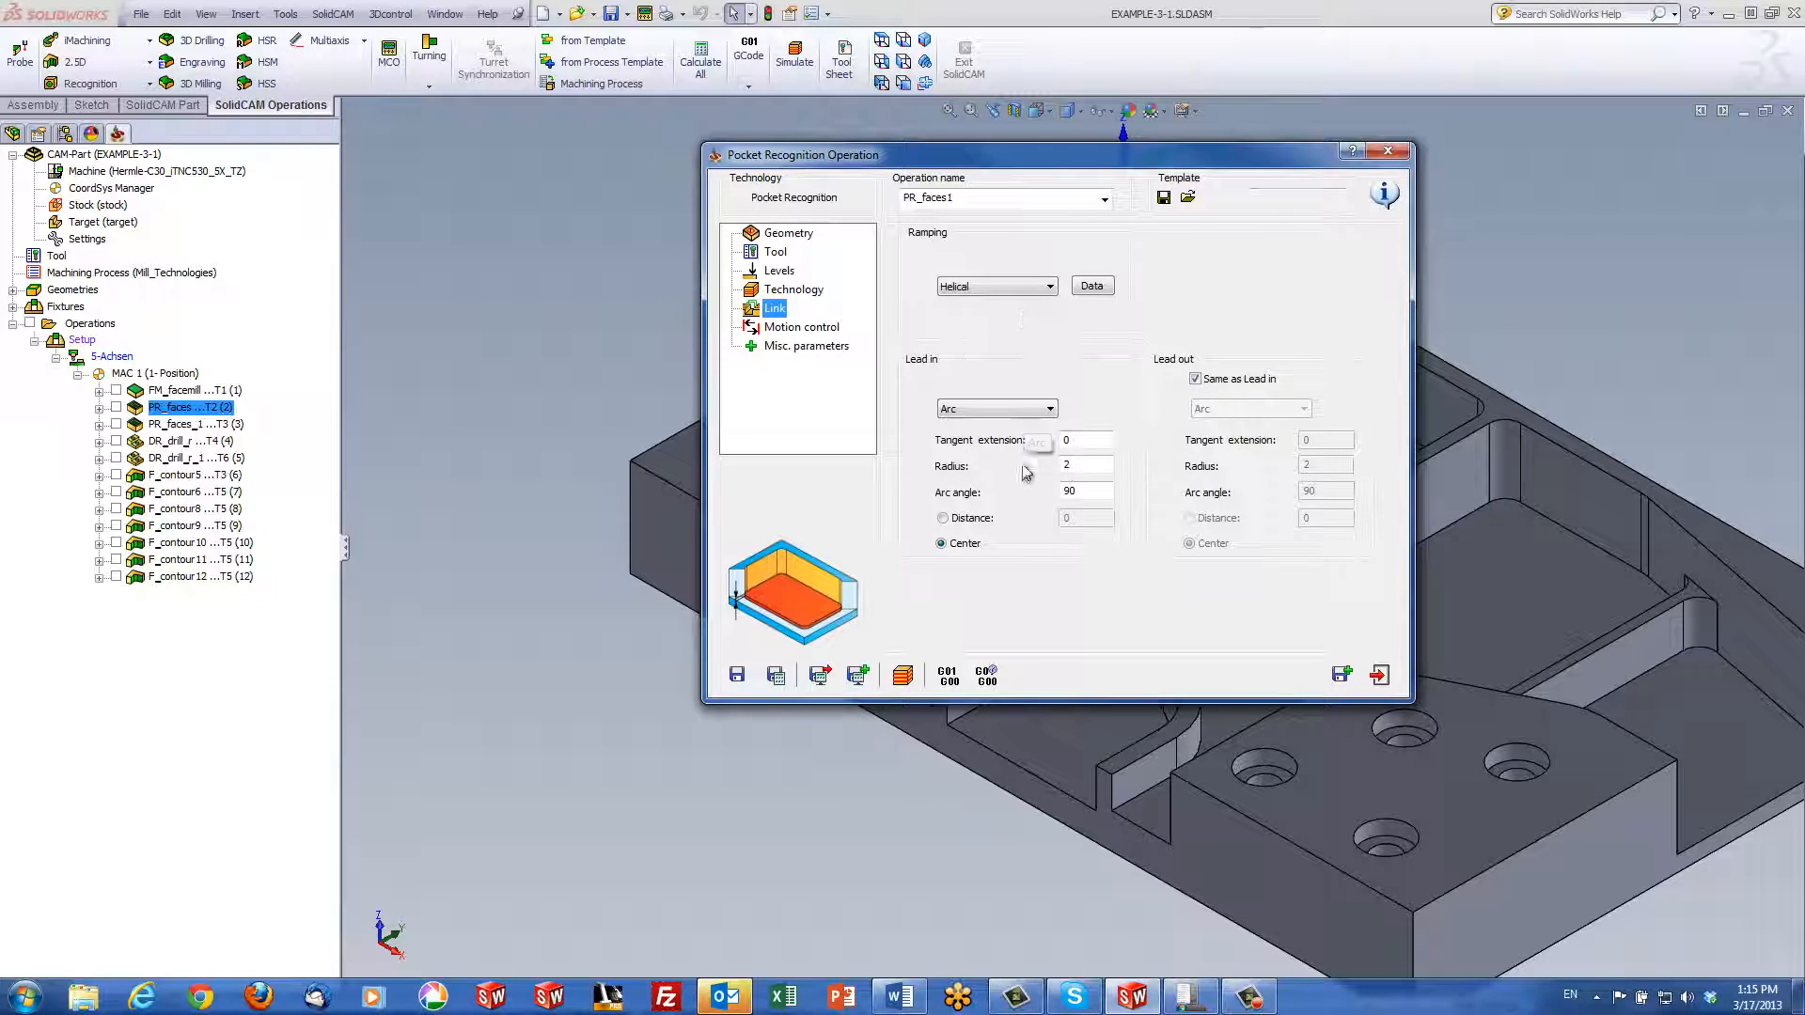
left_click(900, 677)
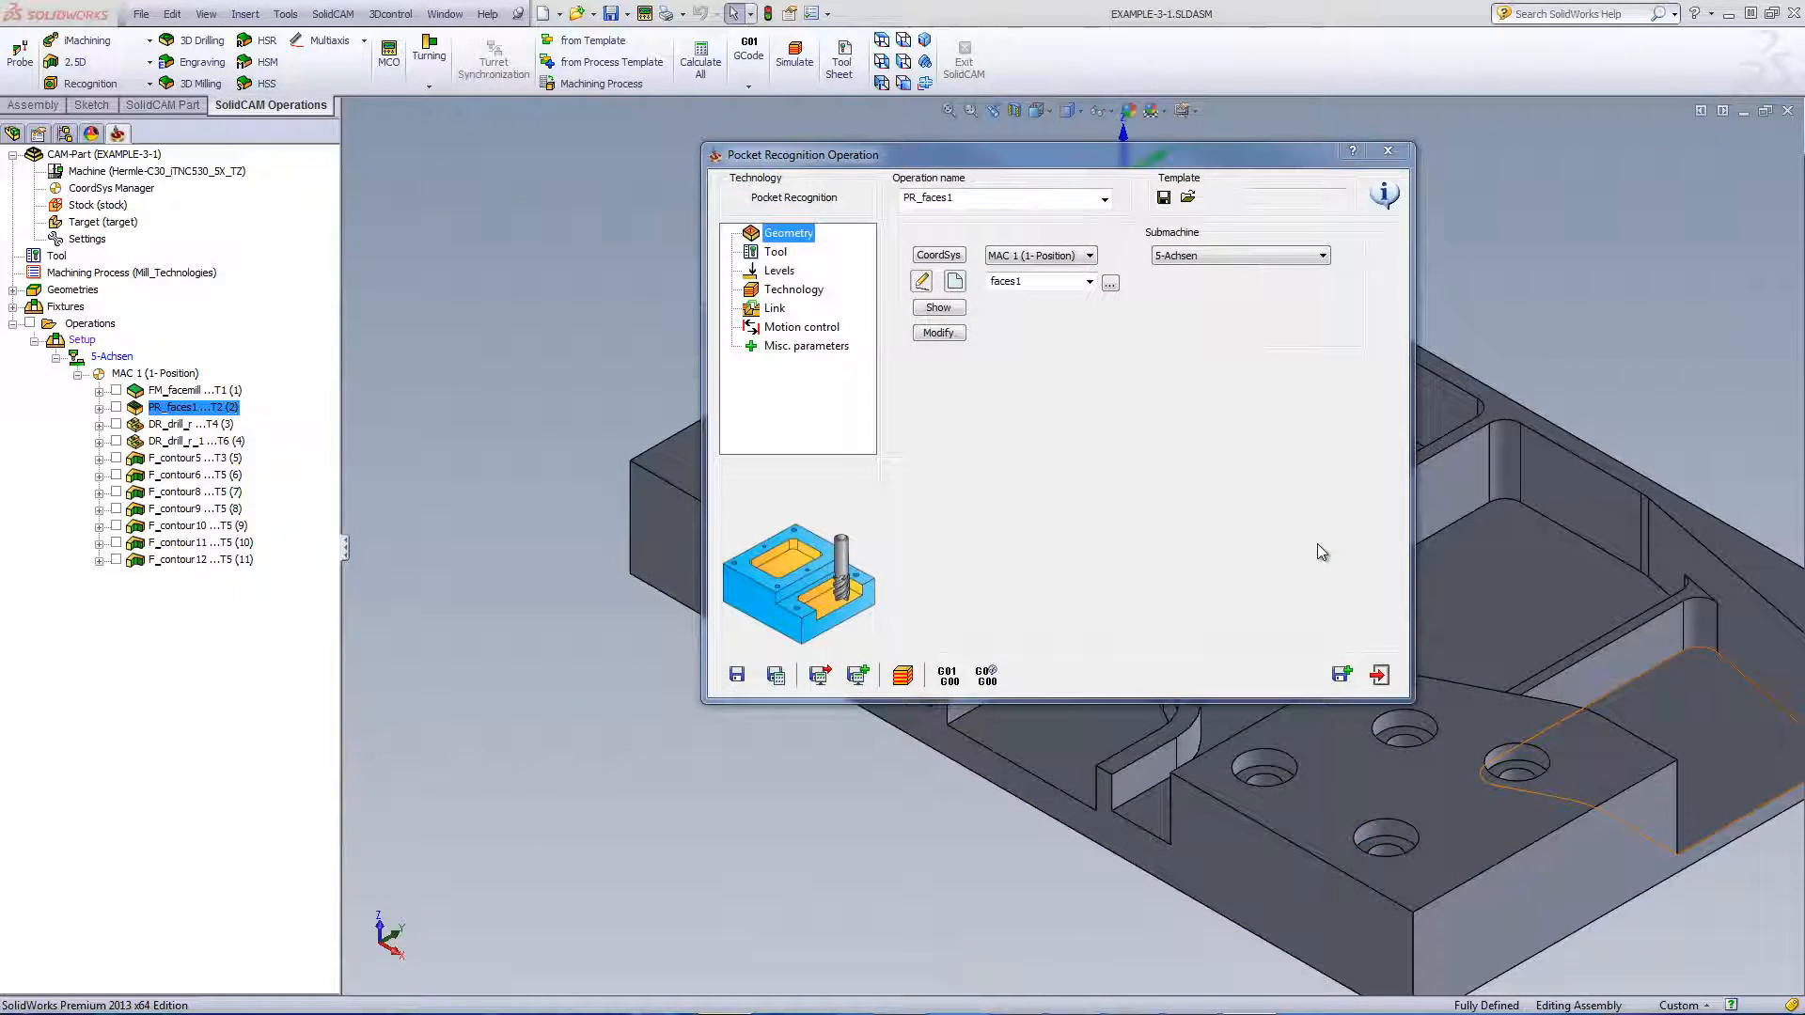
Save PR_faces1 as a new pocket operation using tool 3, the 10 mm end mill
left_click(1342, 674)
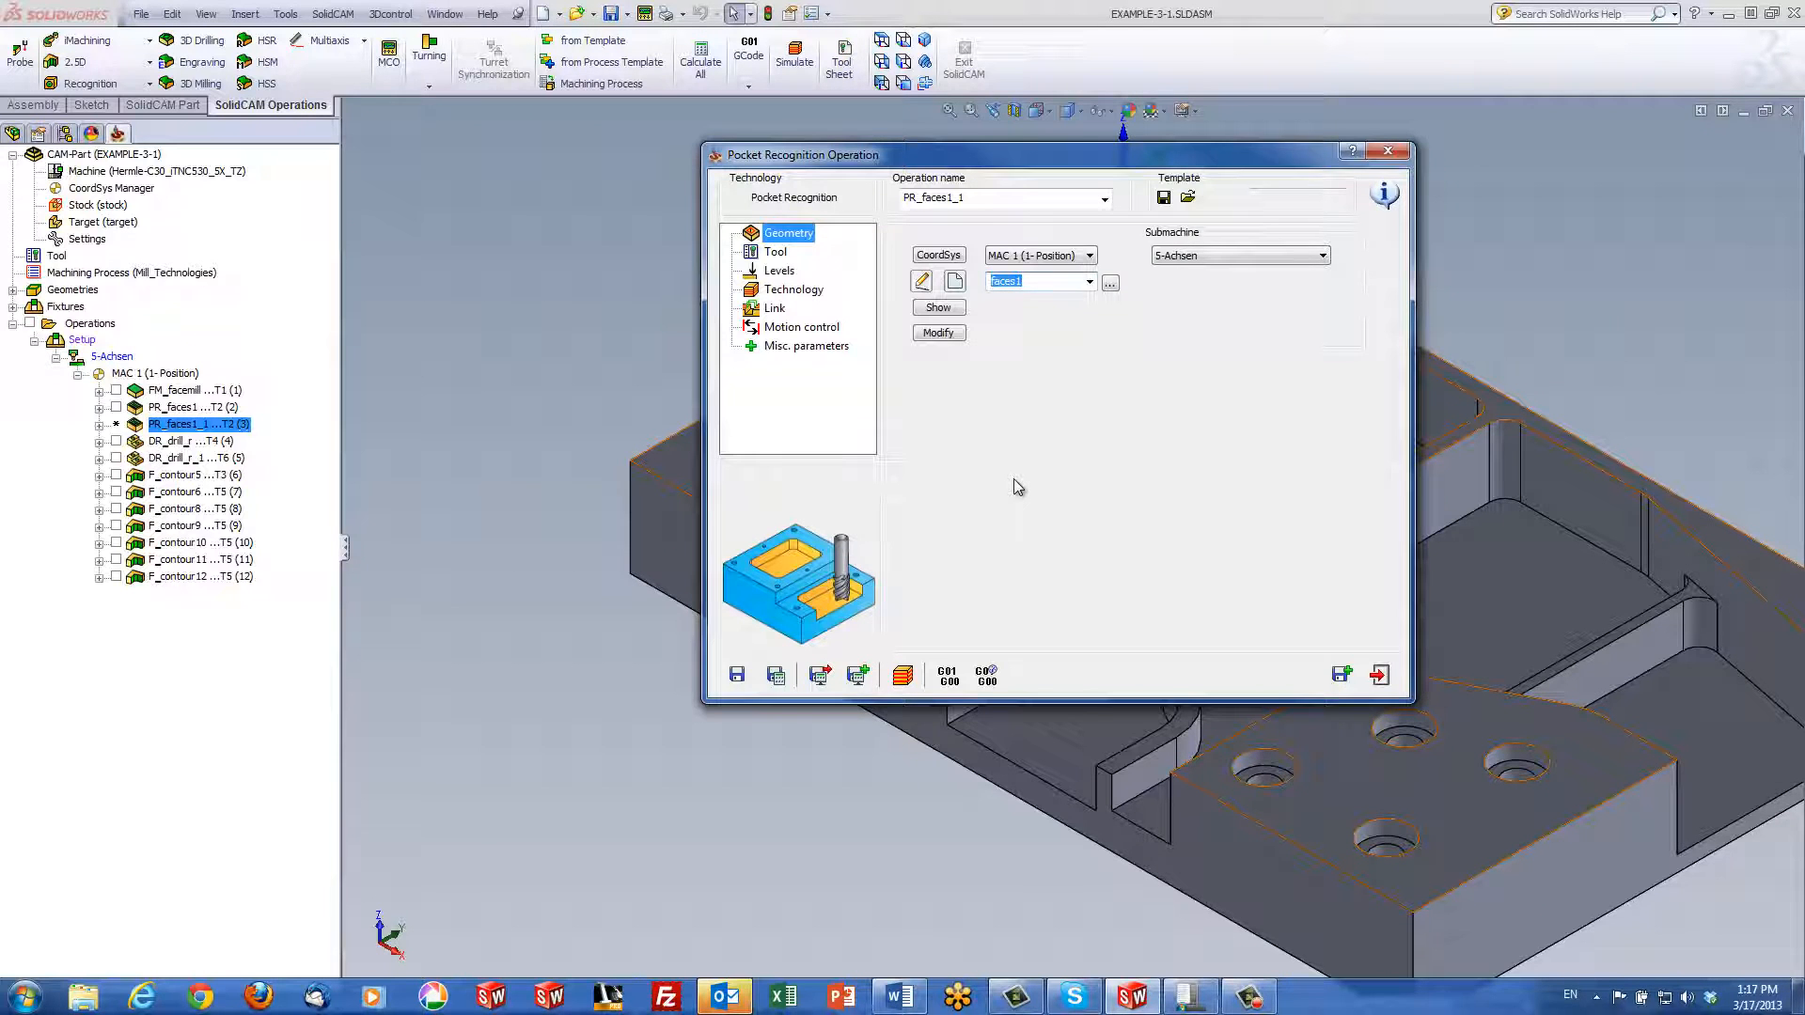
left_click(776, 252)
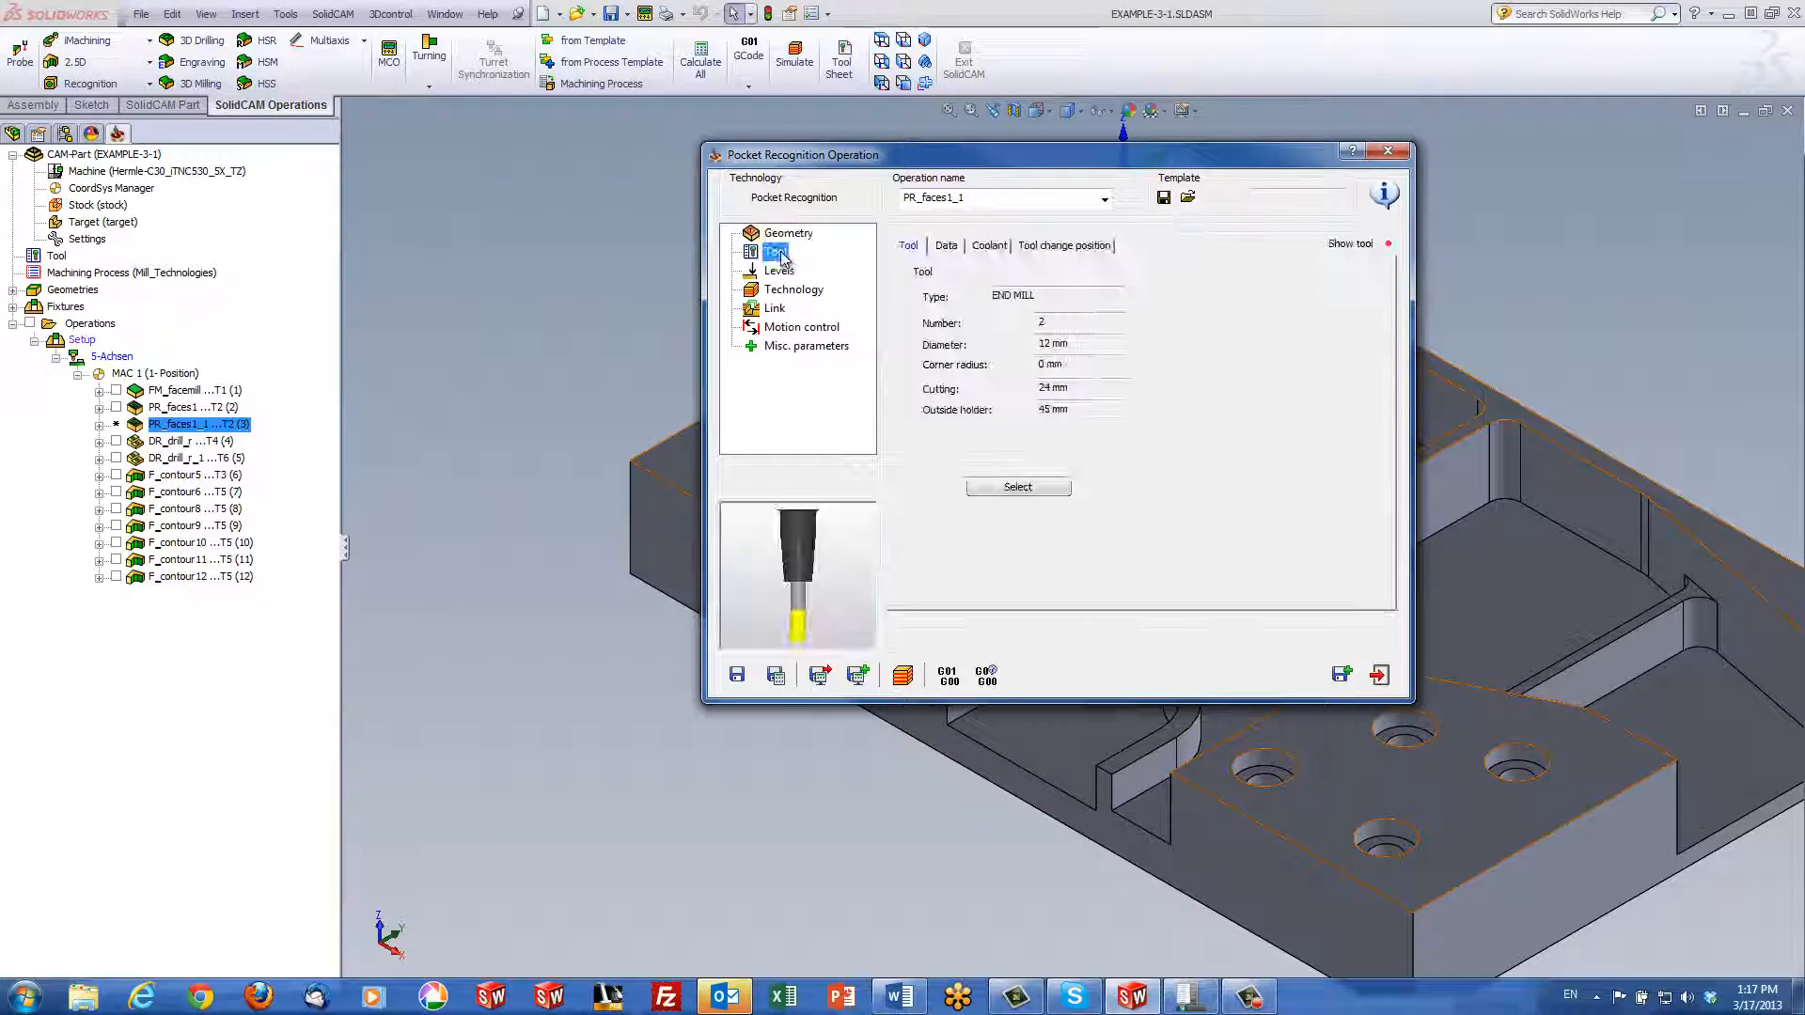
left_click(1043, 487)
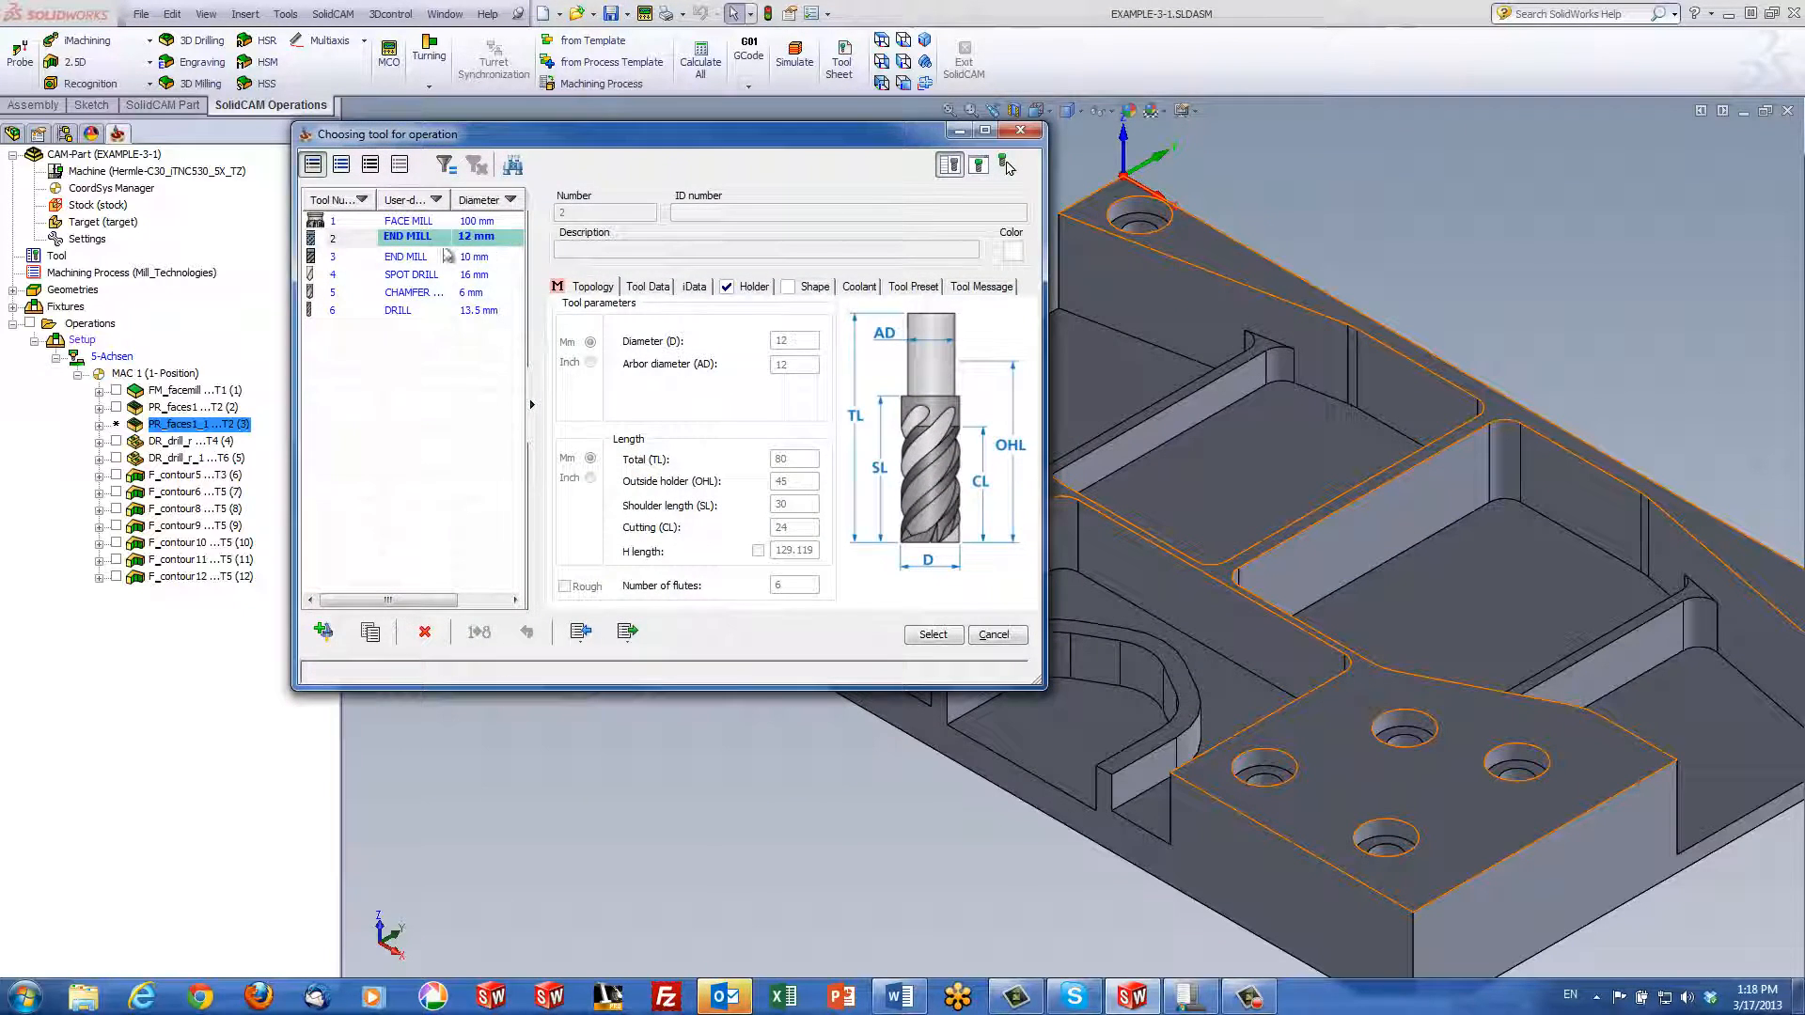
left_click(429, 256)
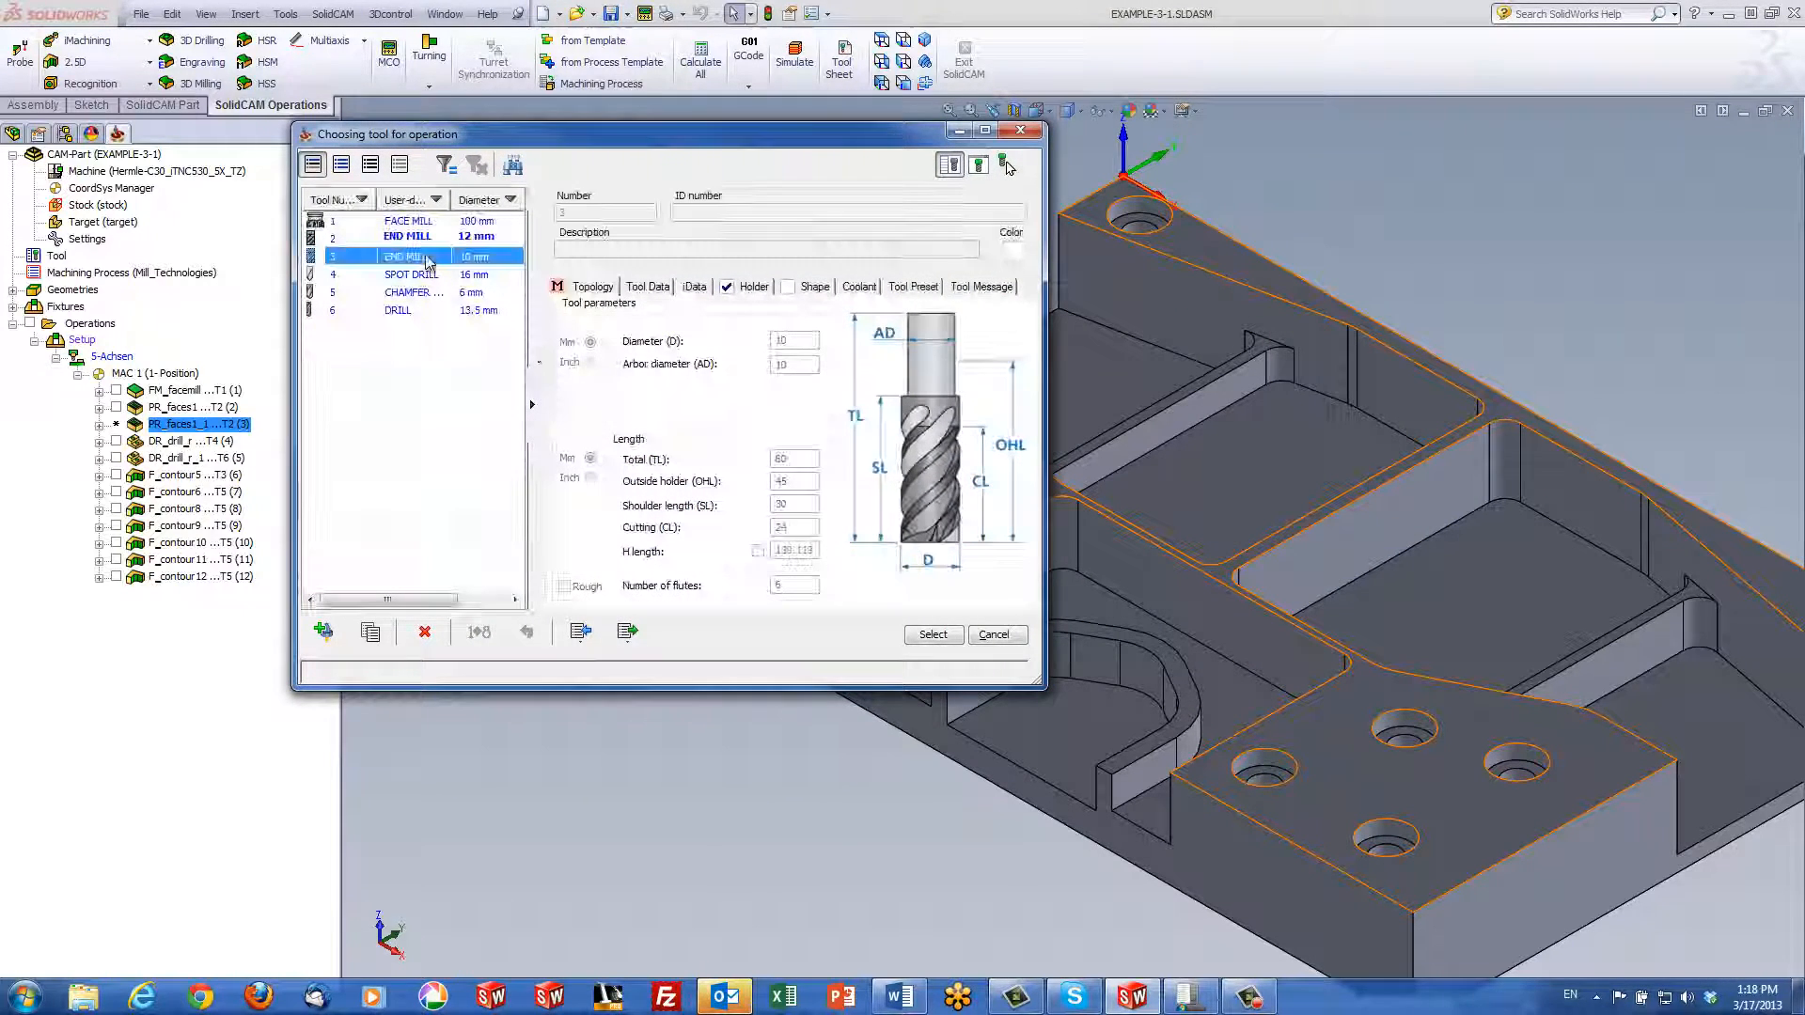
left_click(930, 635)
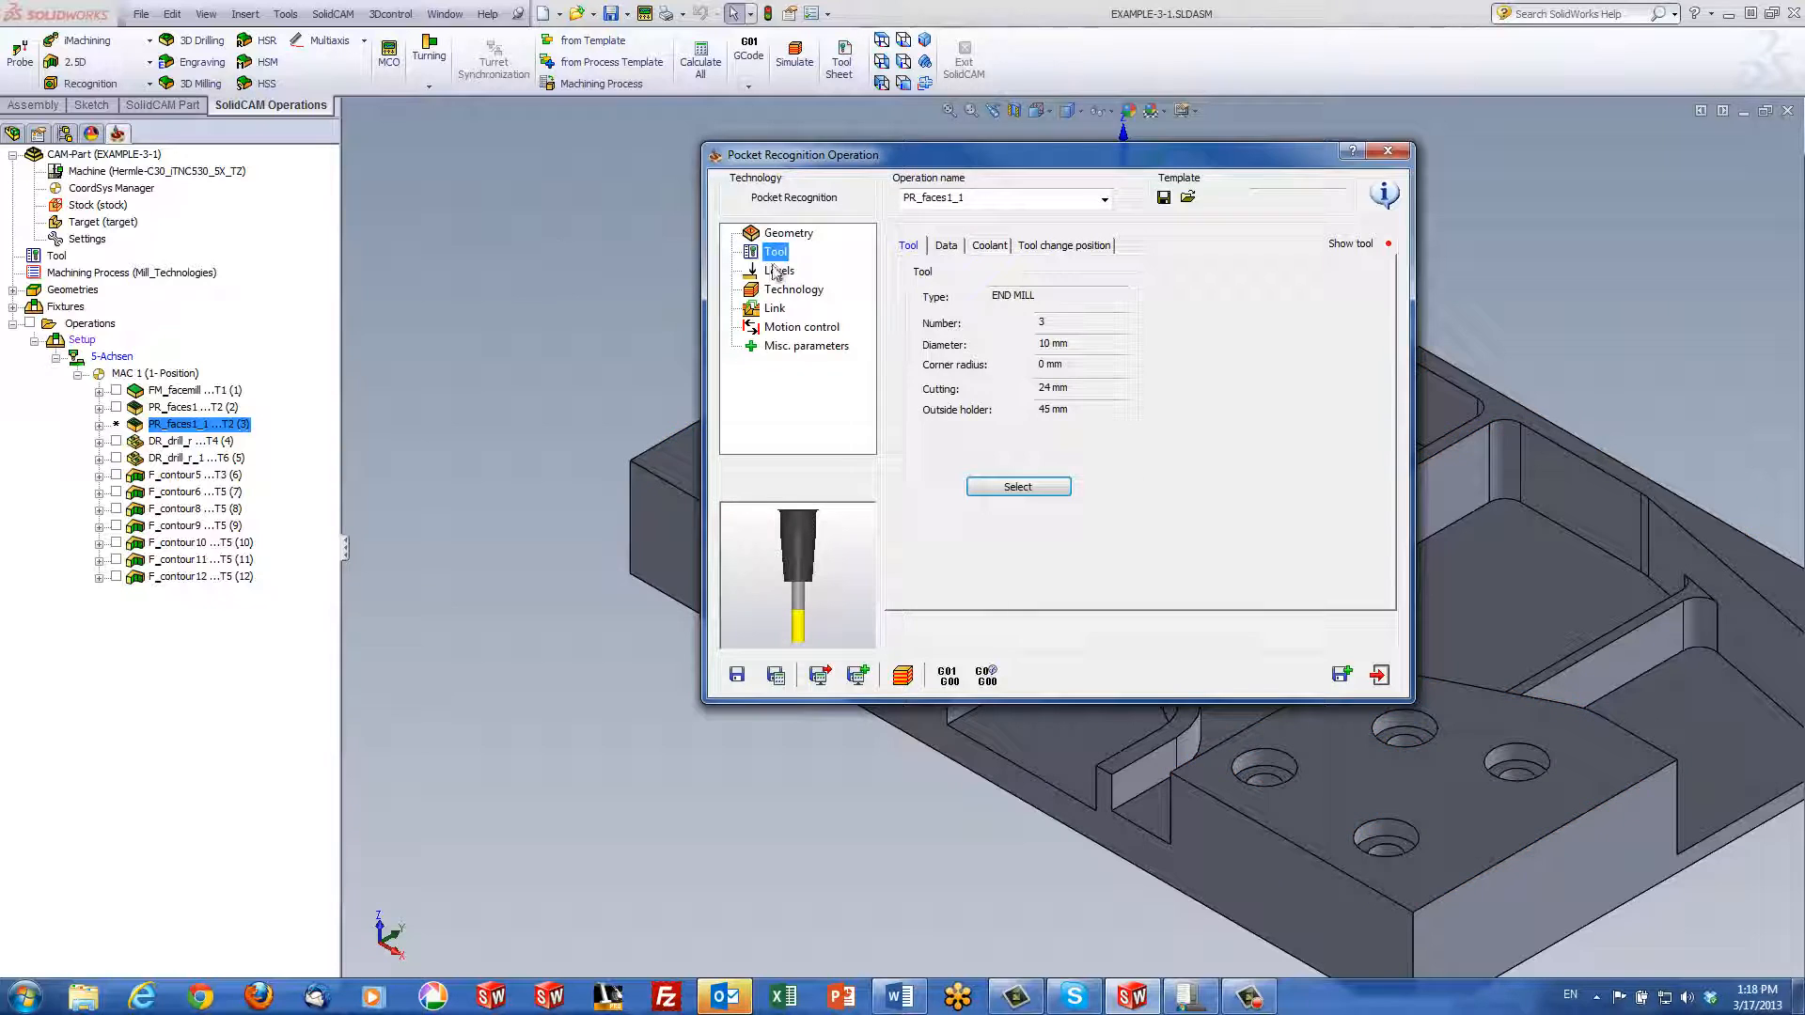
Set the new pocket operation's Technology to machine Rest material
left_click(778, 271)
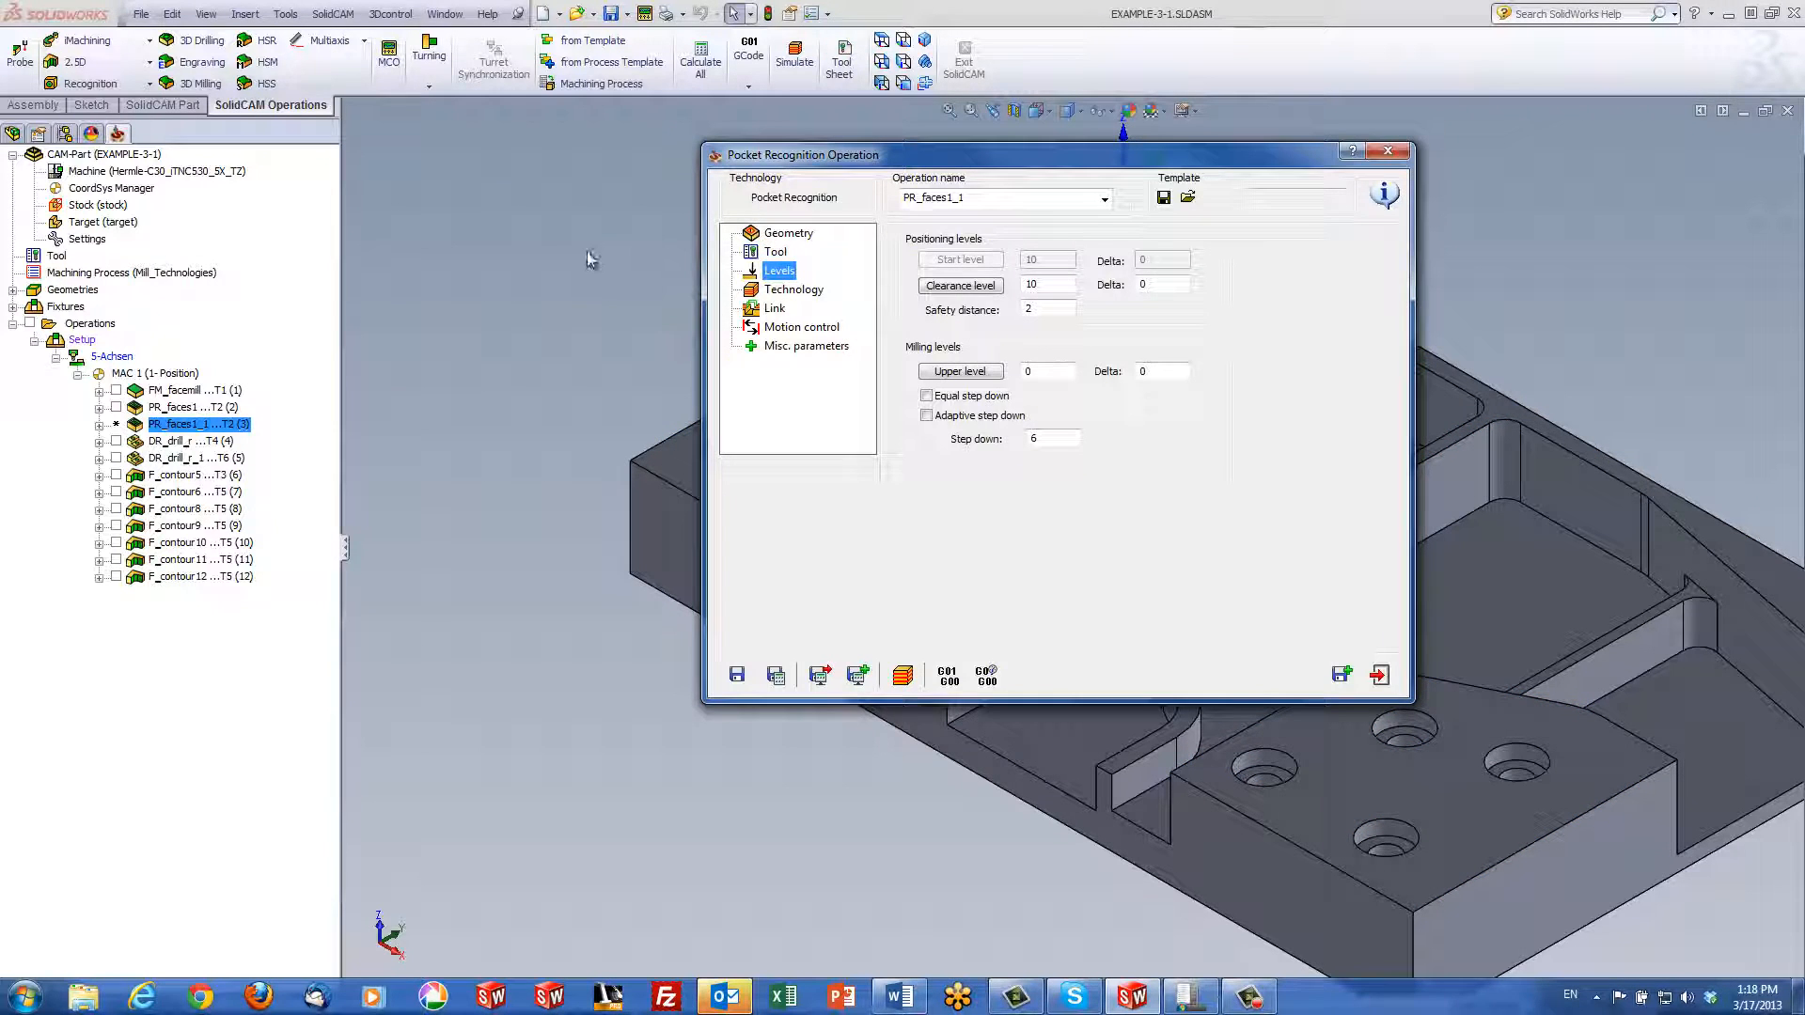
left_click(791, 293)
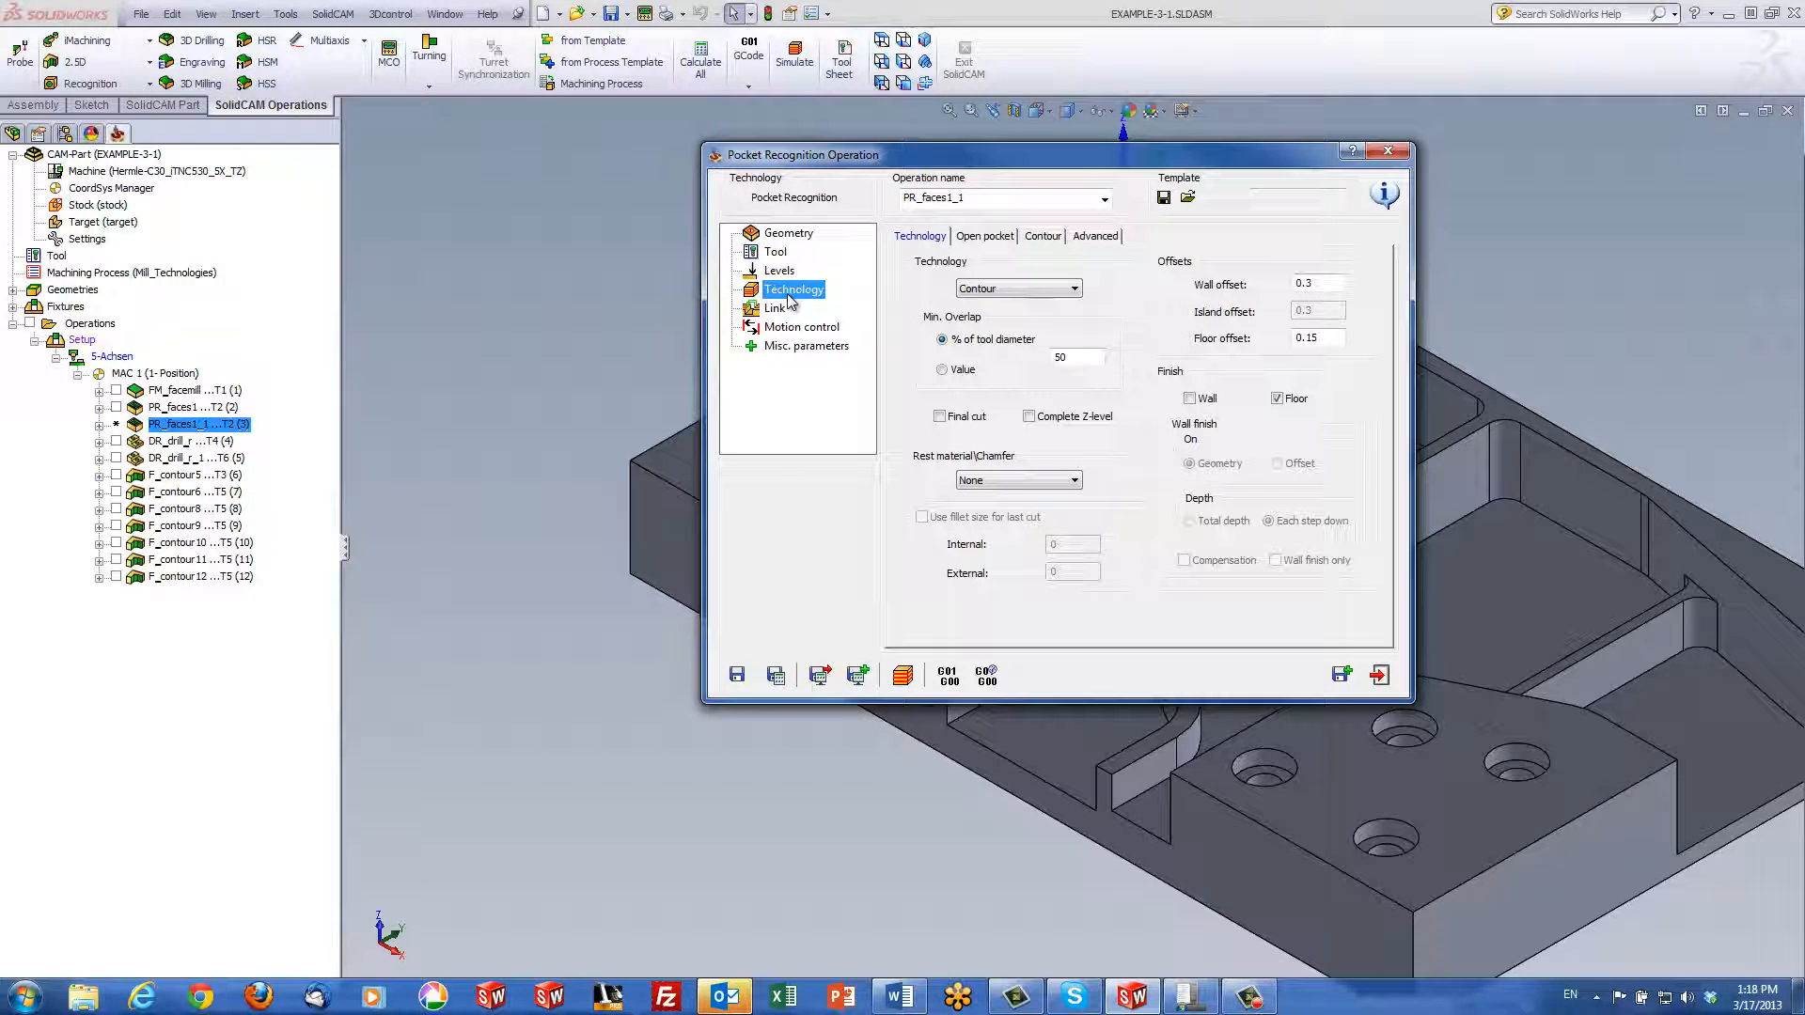
left_click(1016, 480)
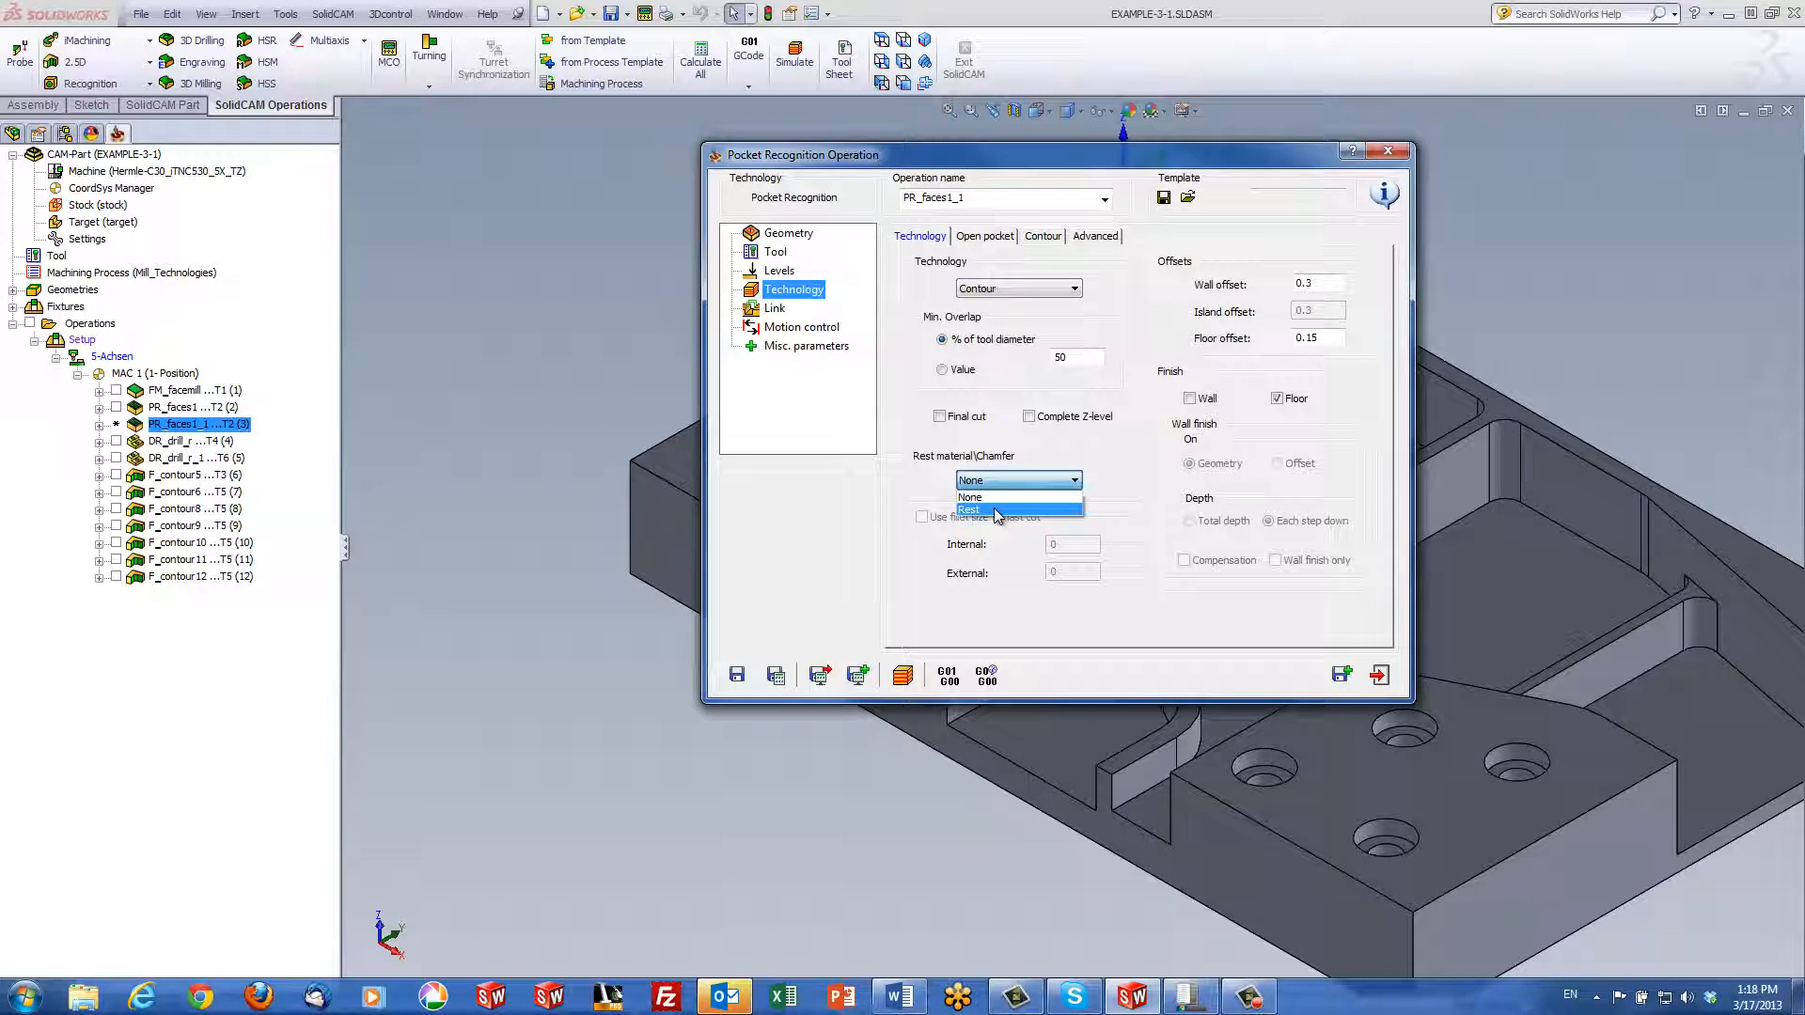
left_click(994, 508)
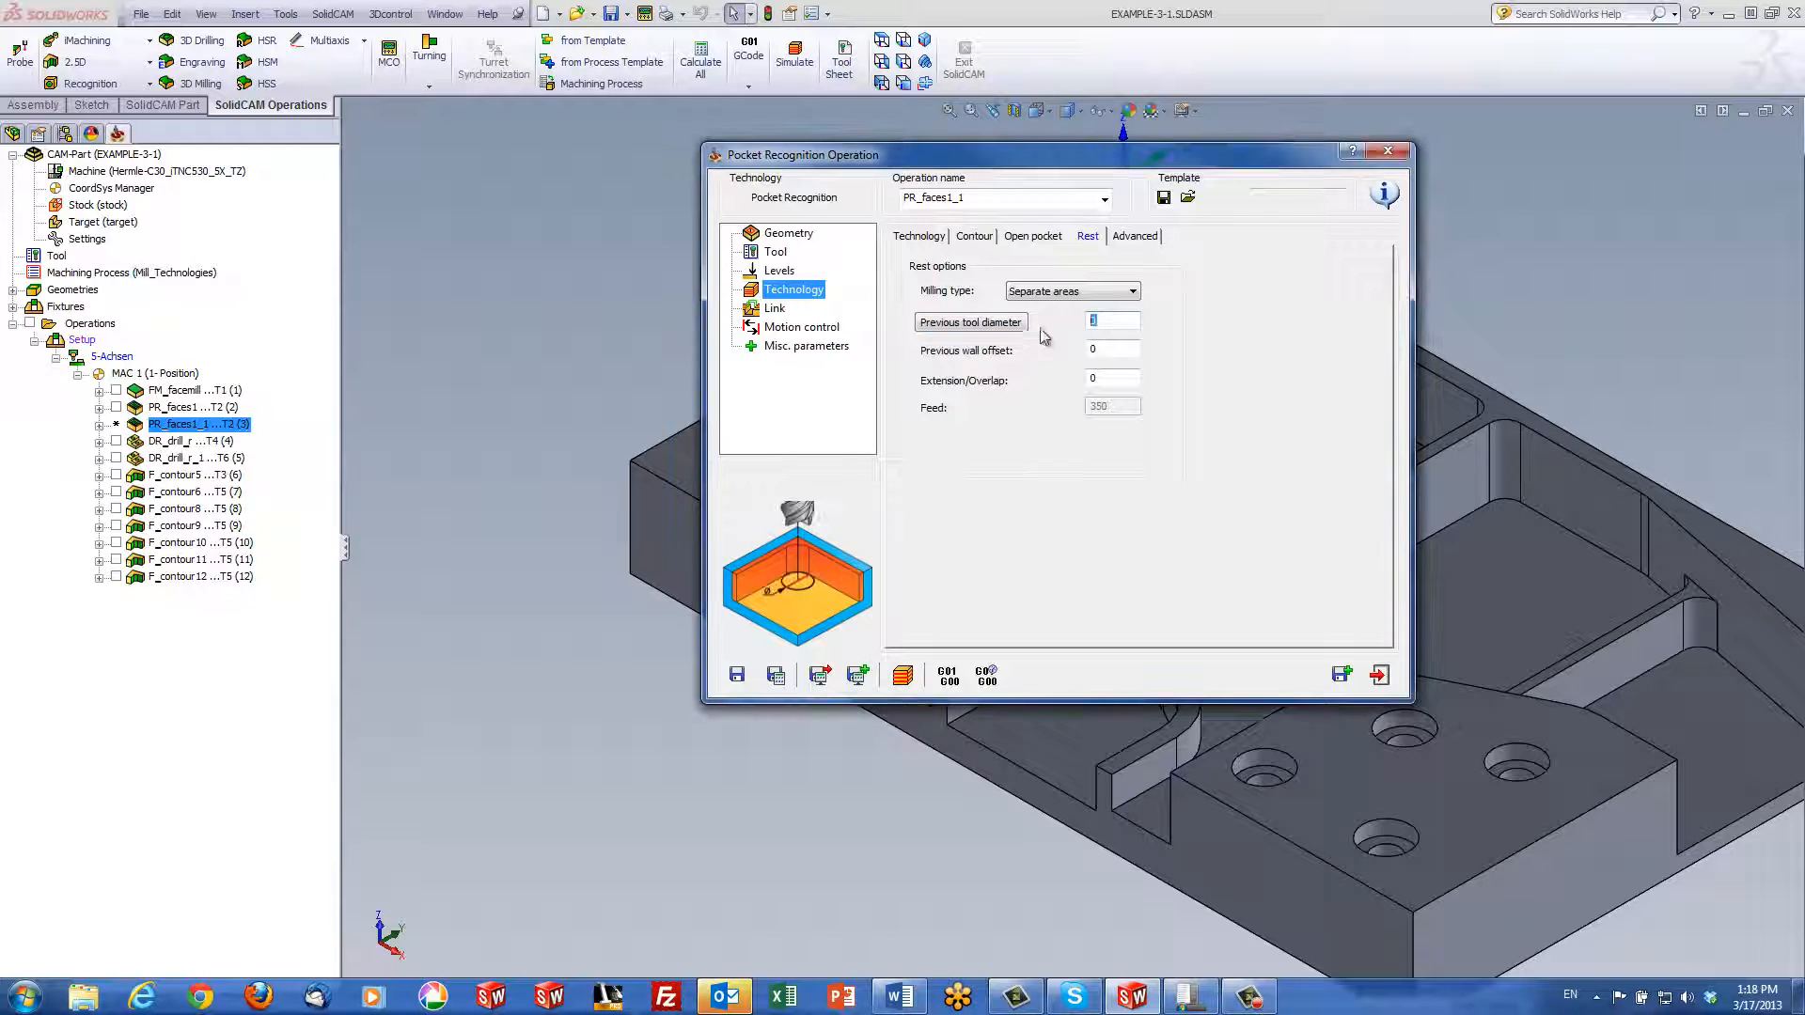
Pick the 12 mm END MILL as previous tool and set rest milling type to Around profile
left_click(998, 326)
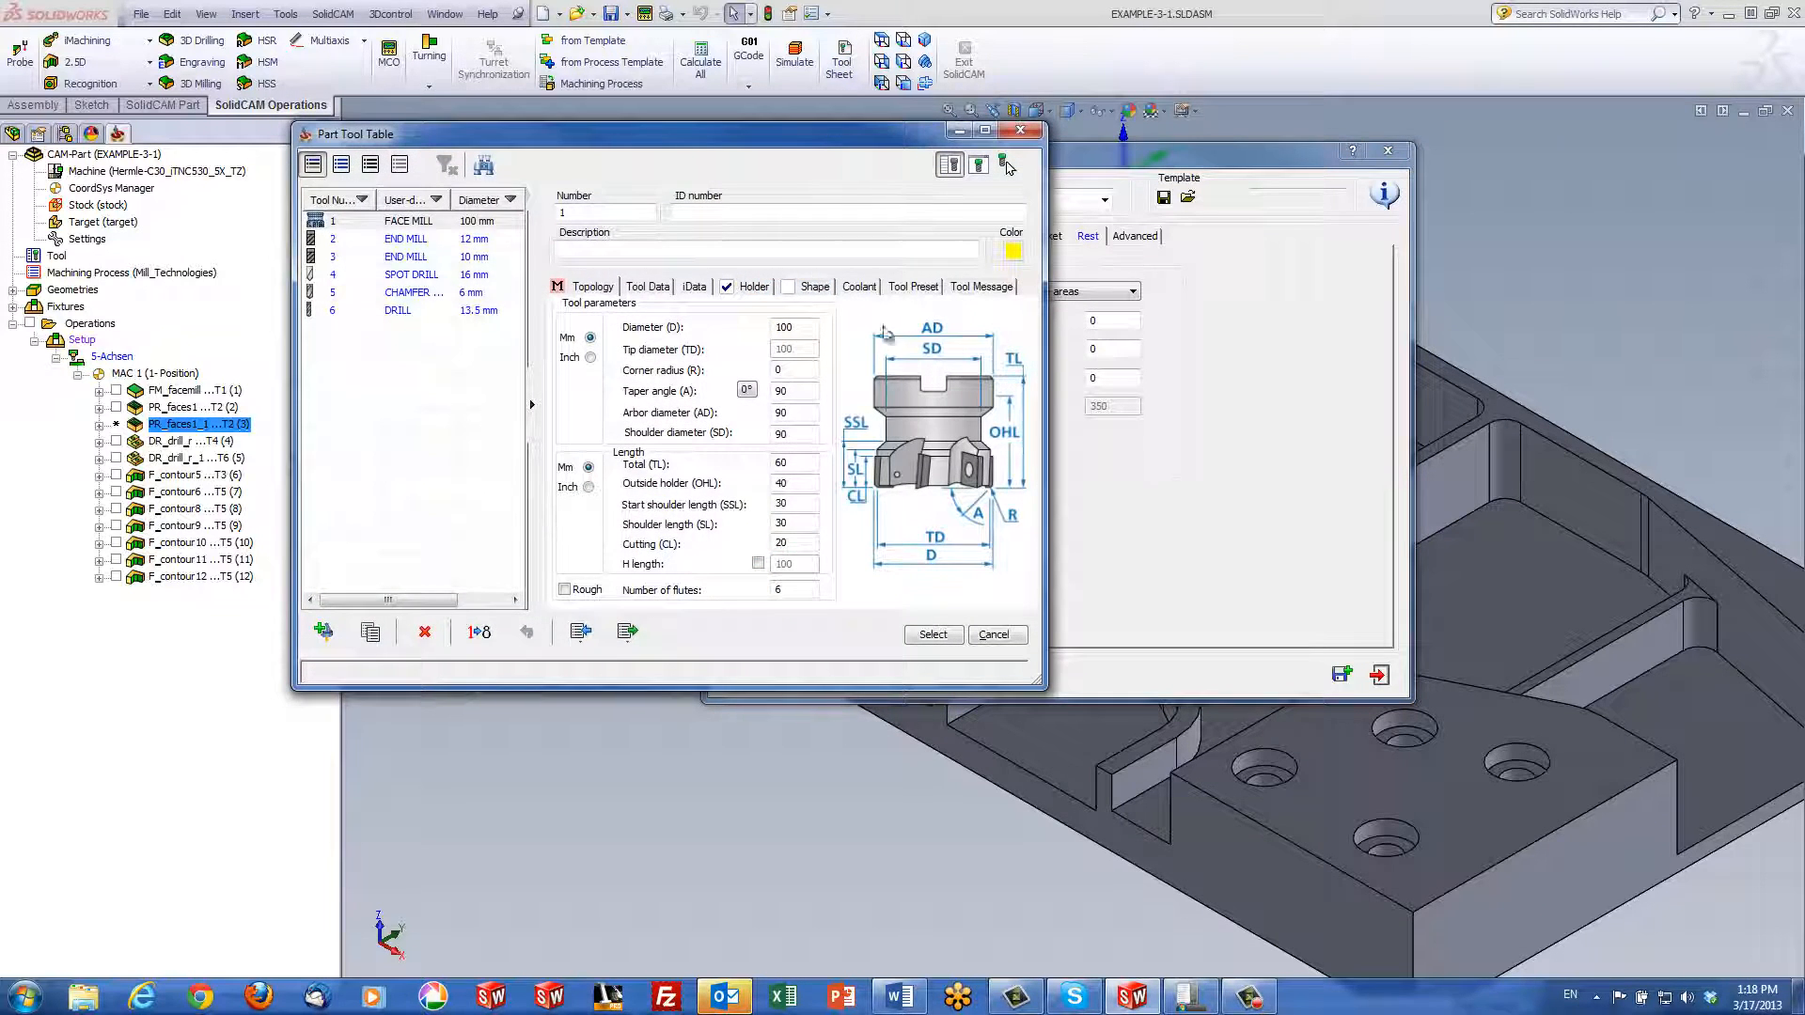
left_click(463, 241)
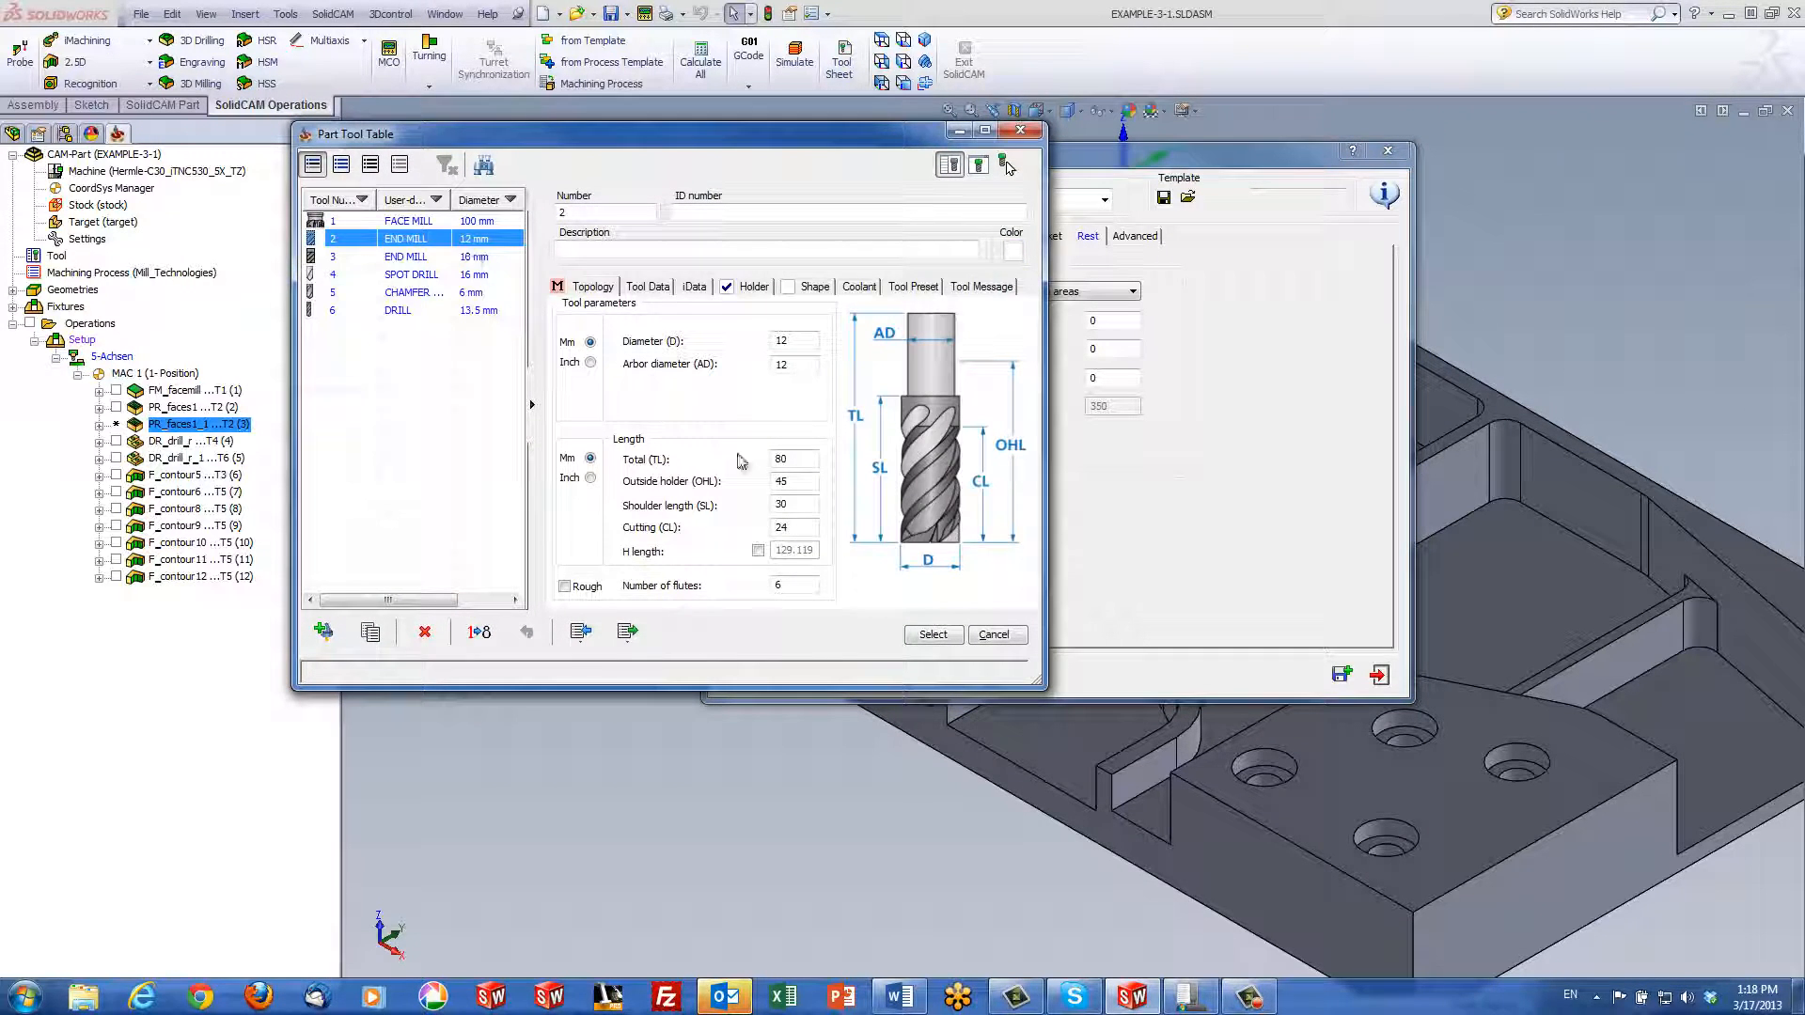
left_click(935, 636)
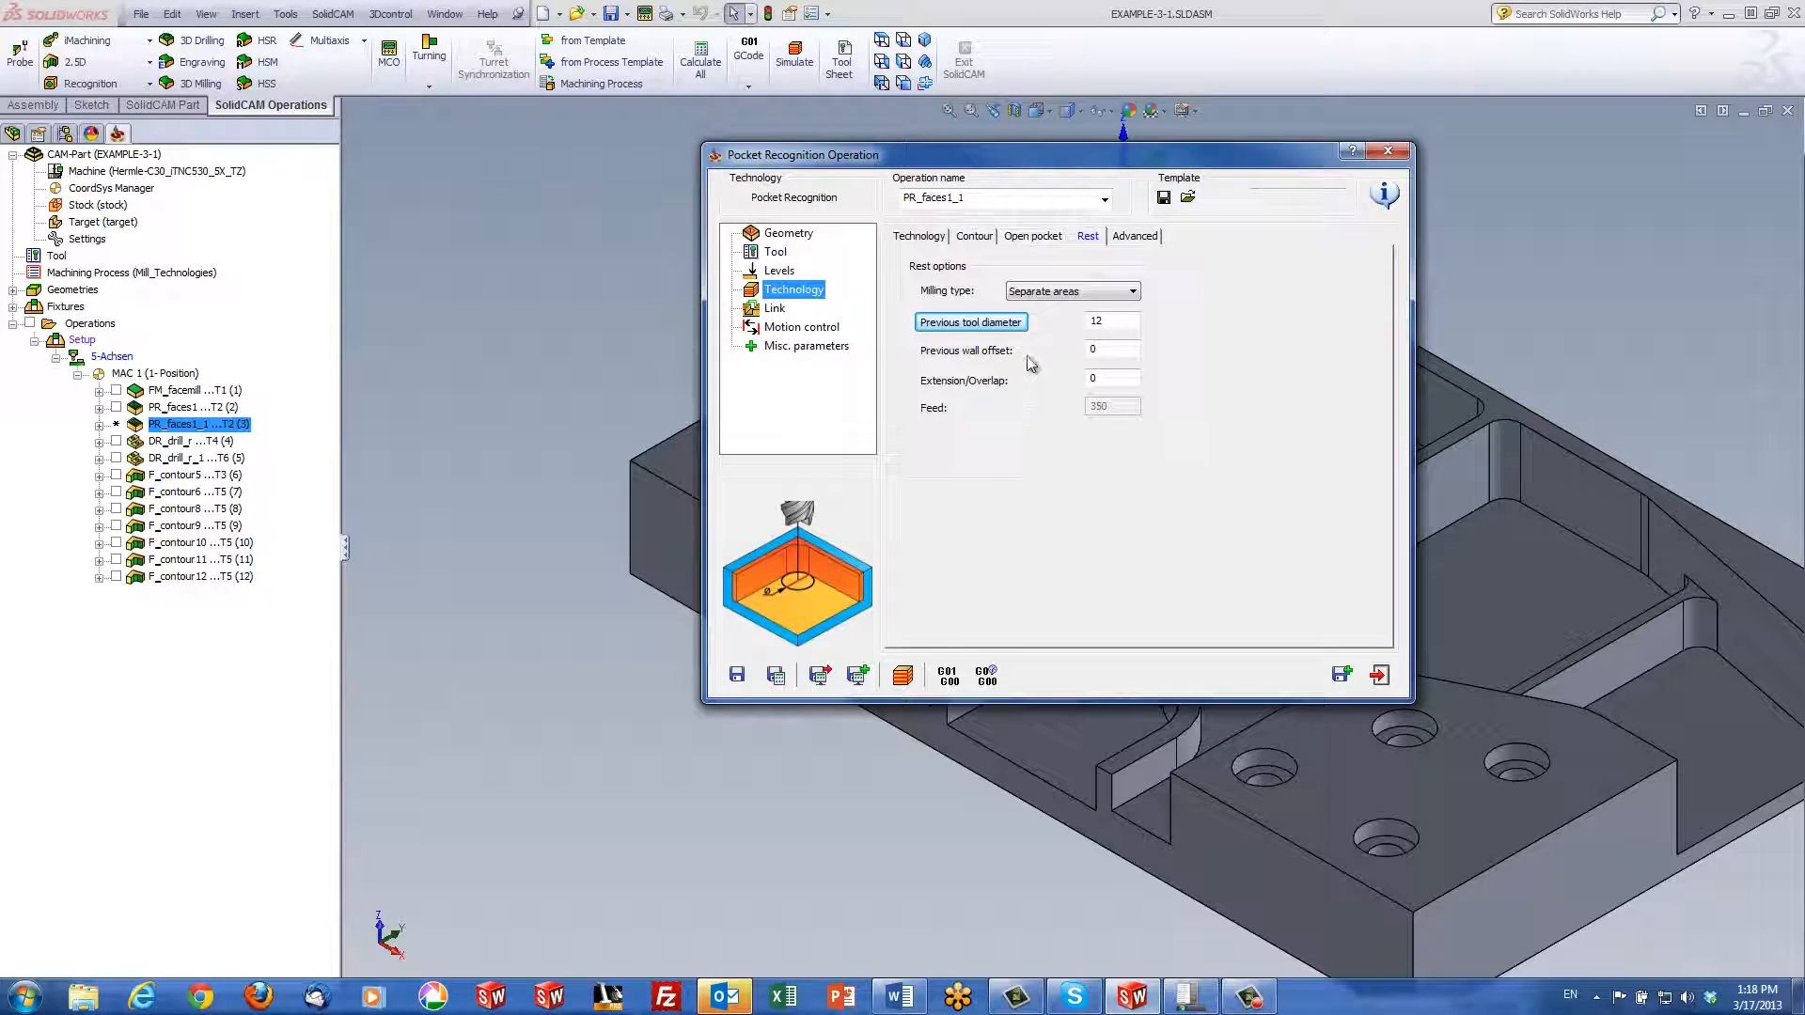
left_click(1050, 294)
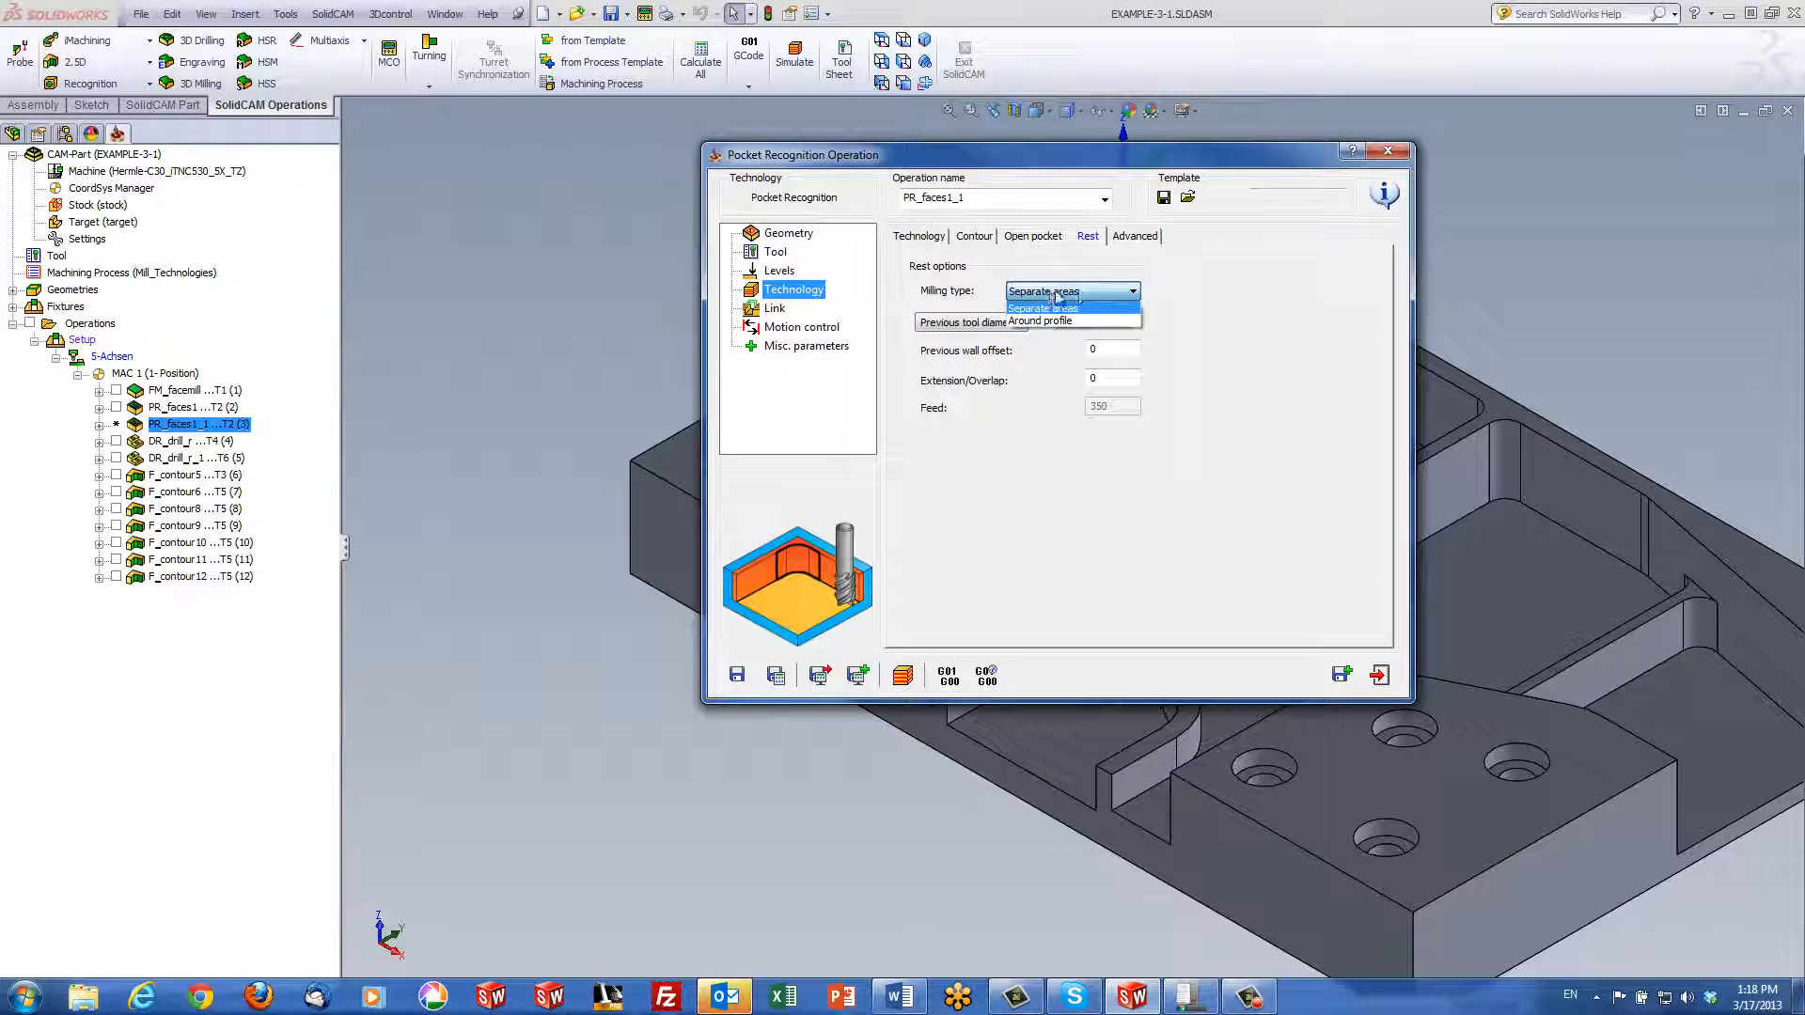
left_click(1072, 322)
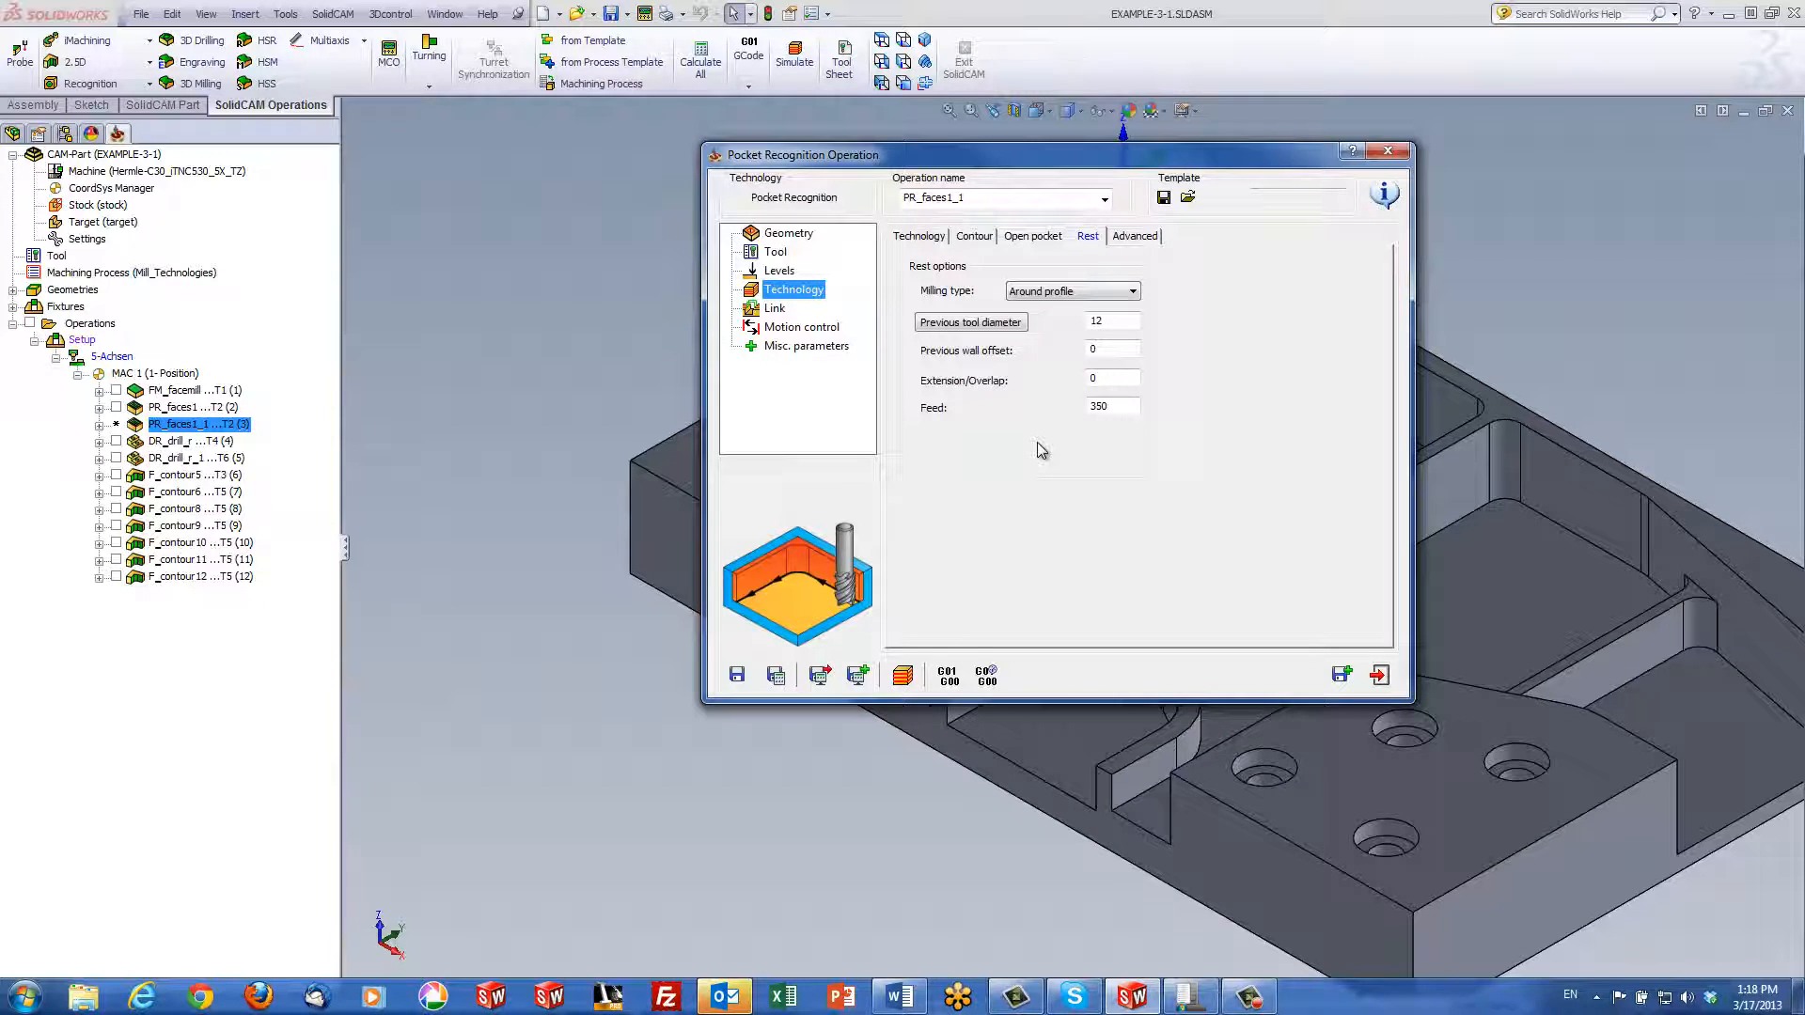
left_click(917, 238)
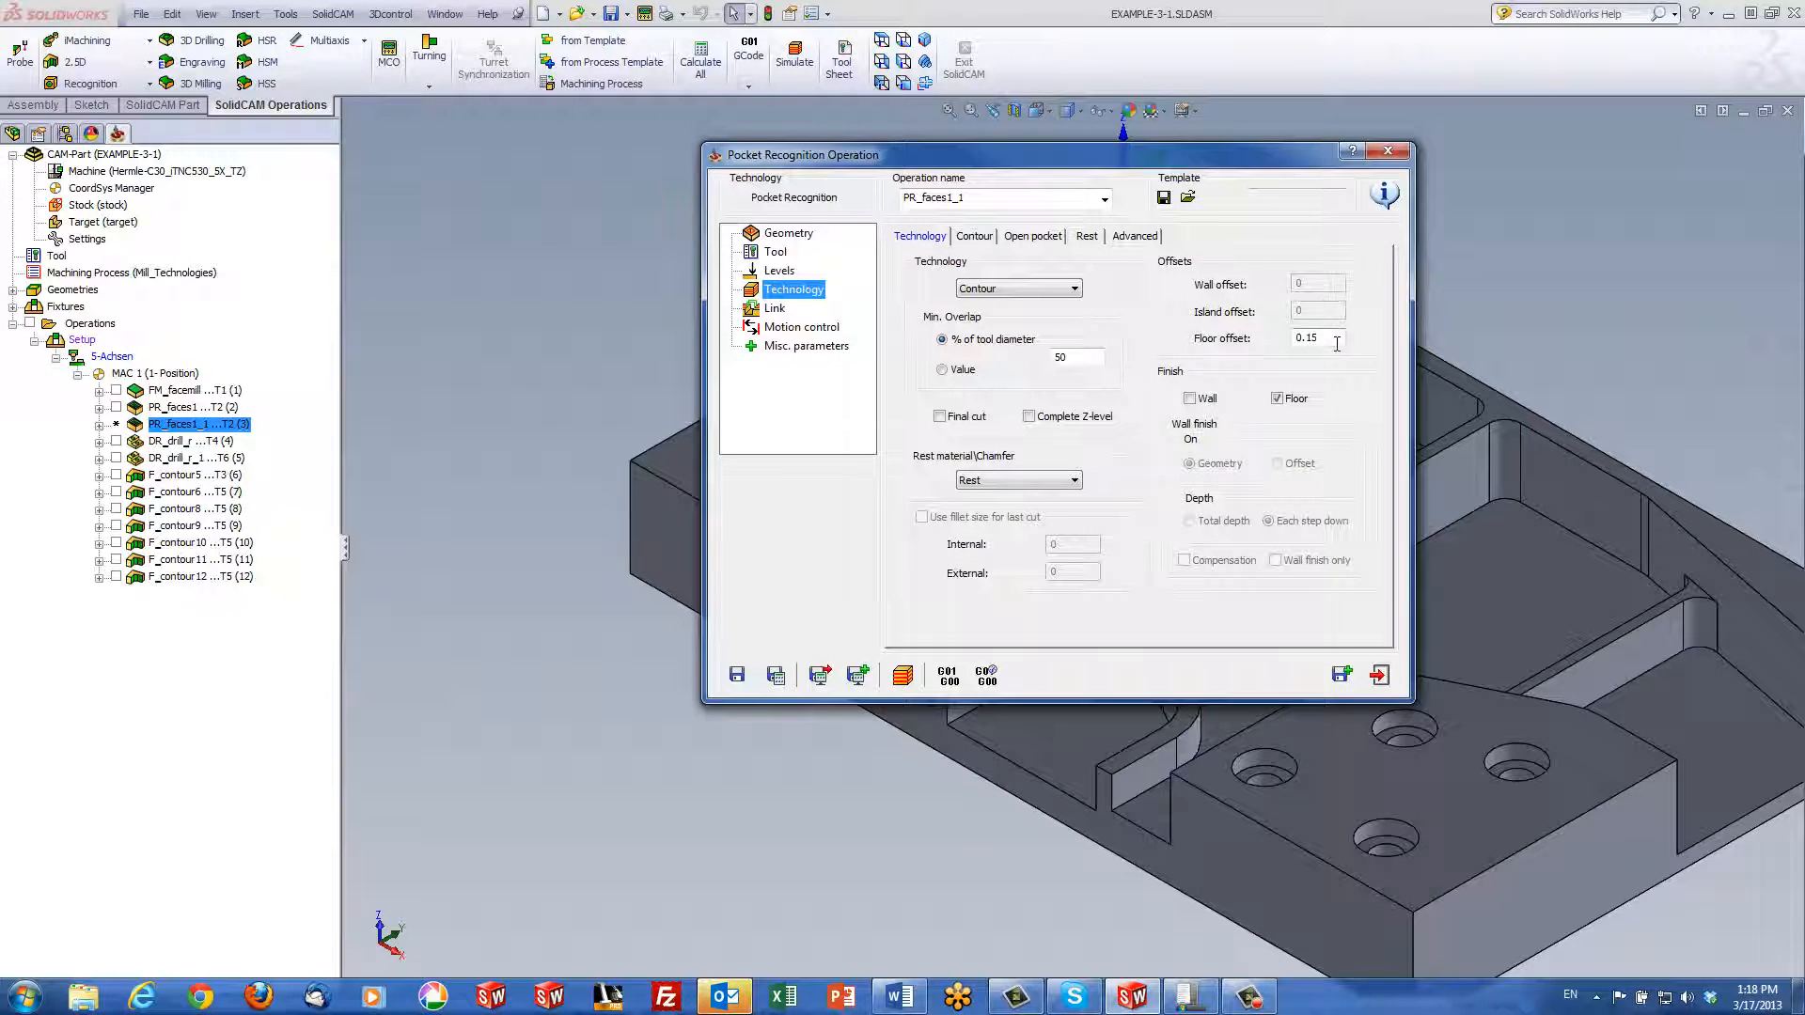
Change floor offset from 0.15 to 0, drop the Floor finish pass, then save, calculate and simulate
double_click(1336, 340)
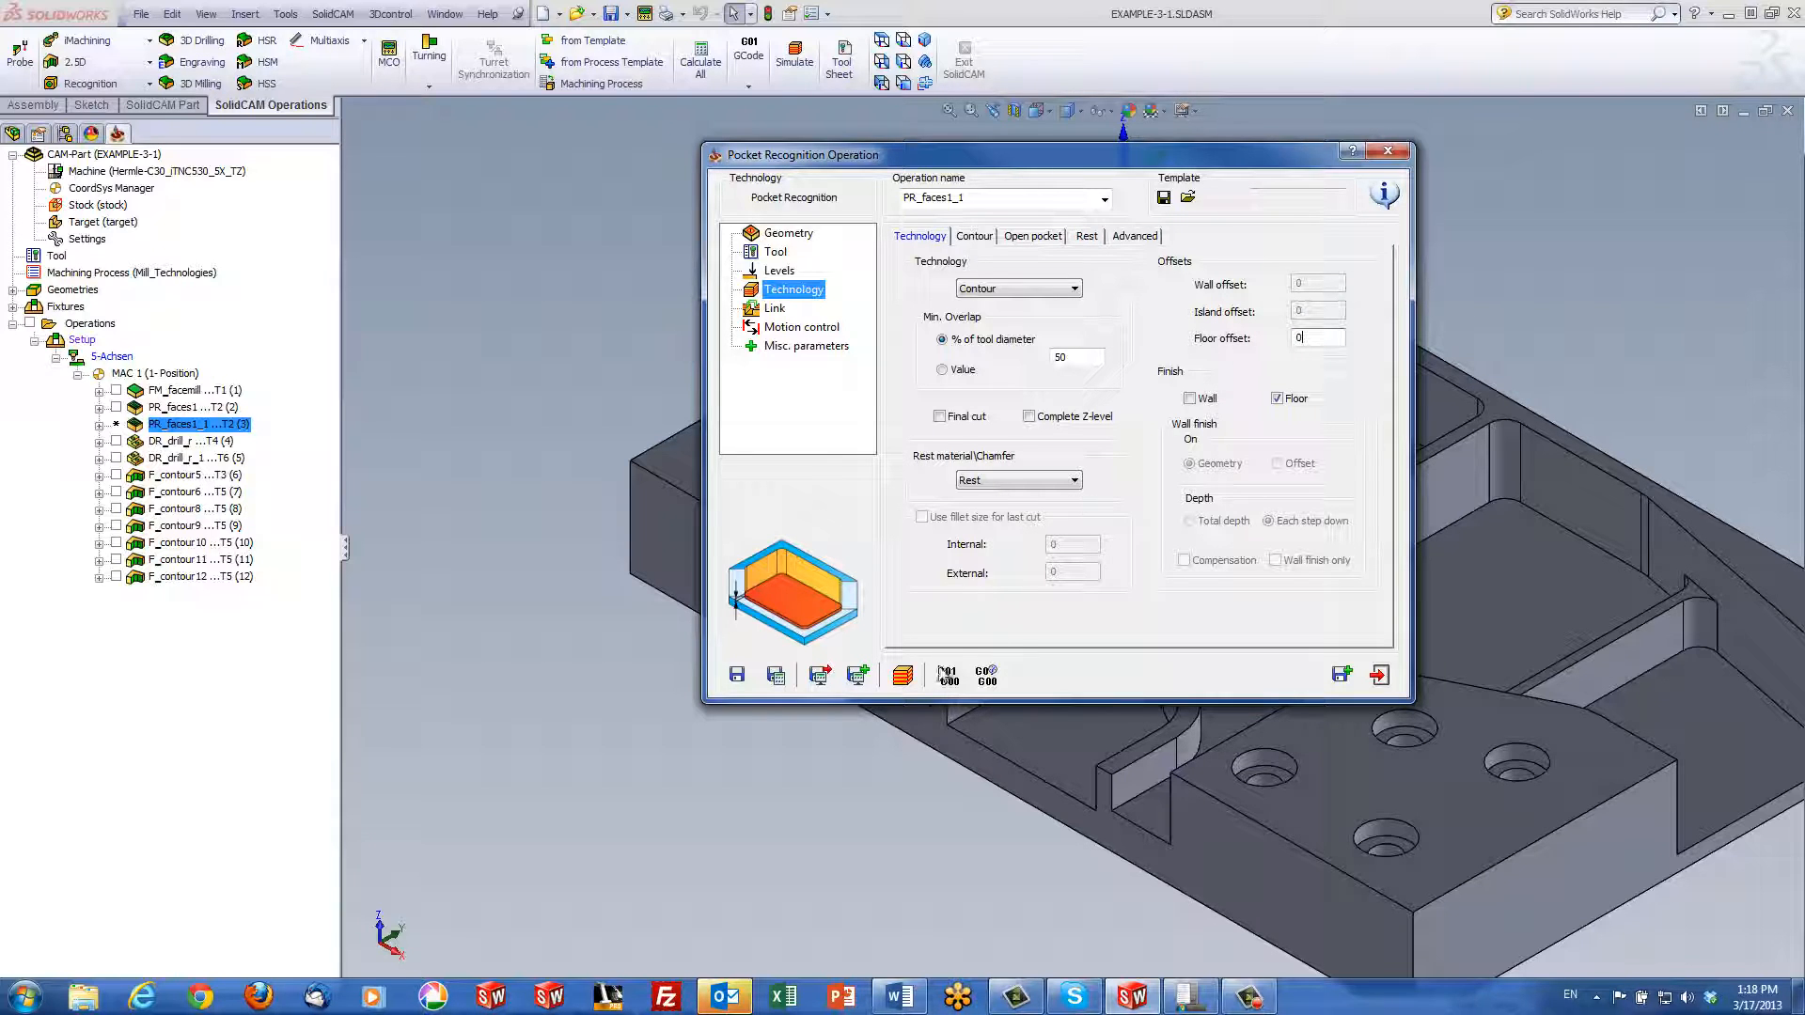
left_click(1277, 400)
left_click(788, 686)
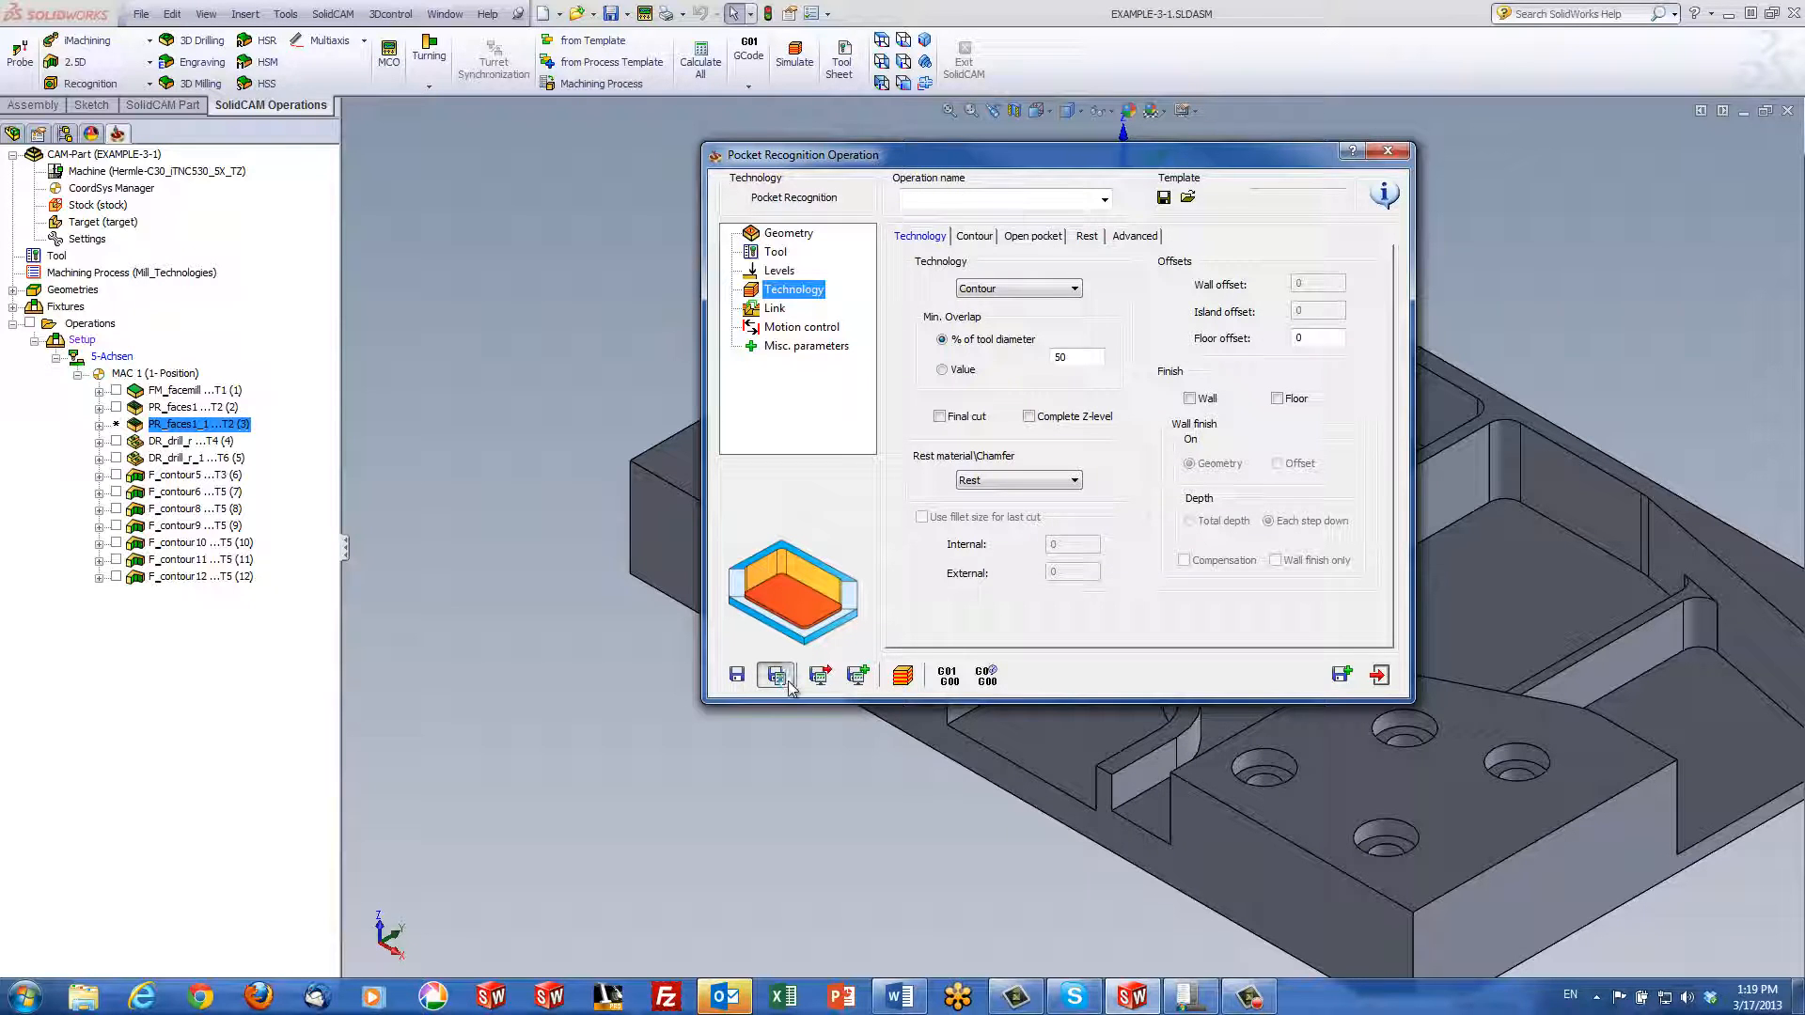
left_click(906, 673)
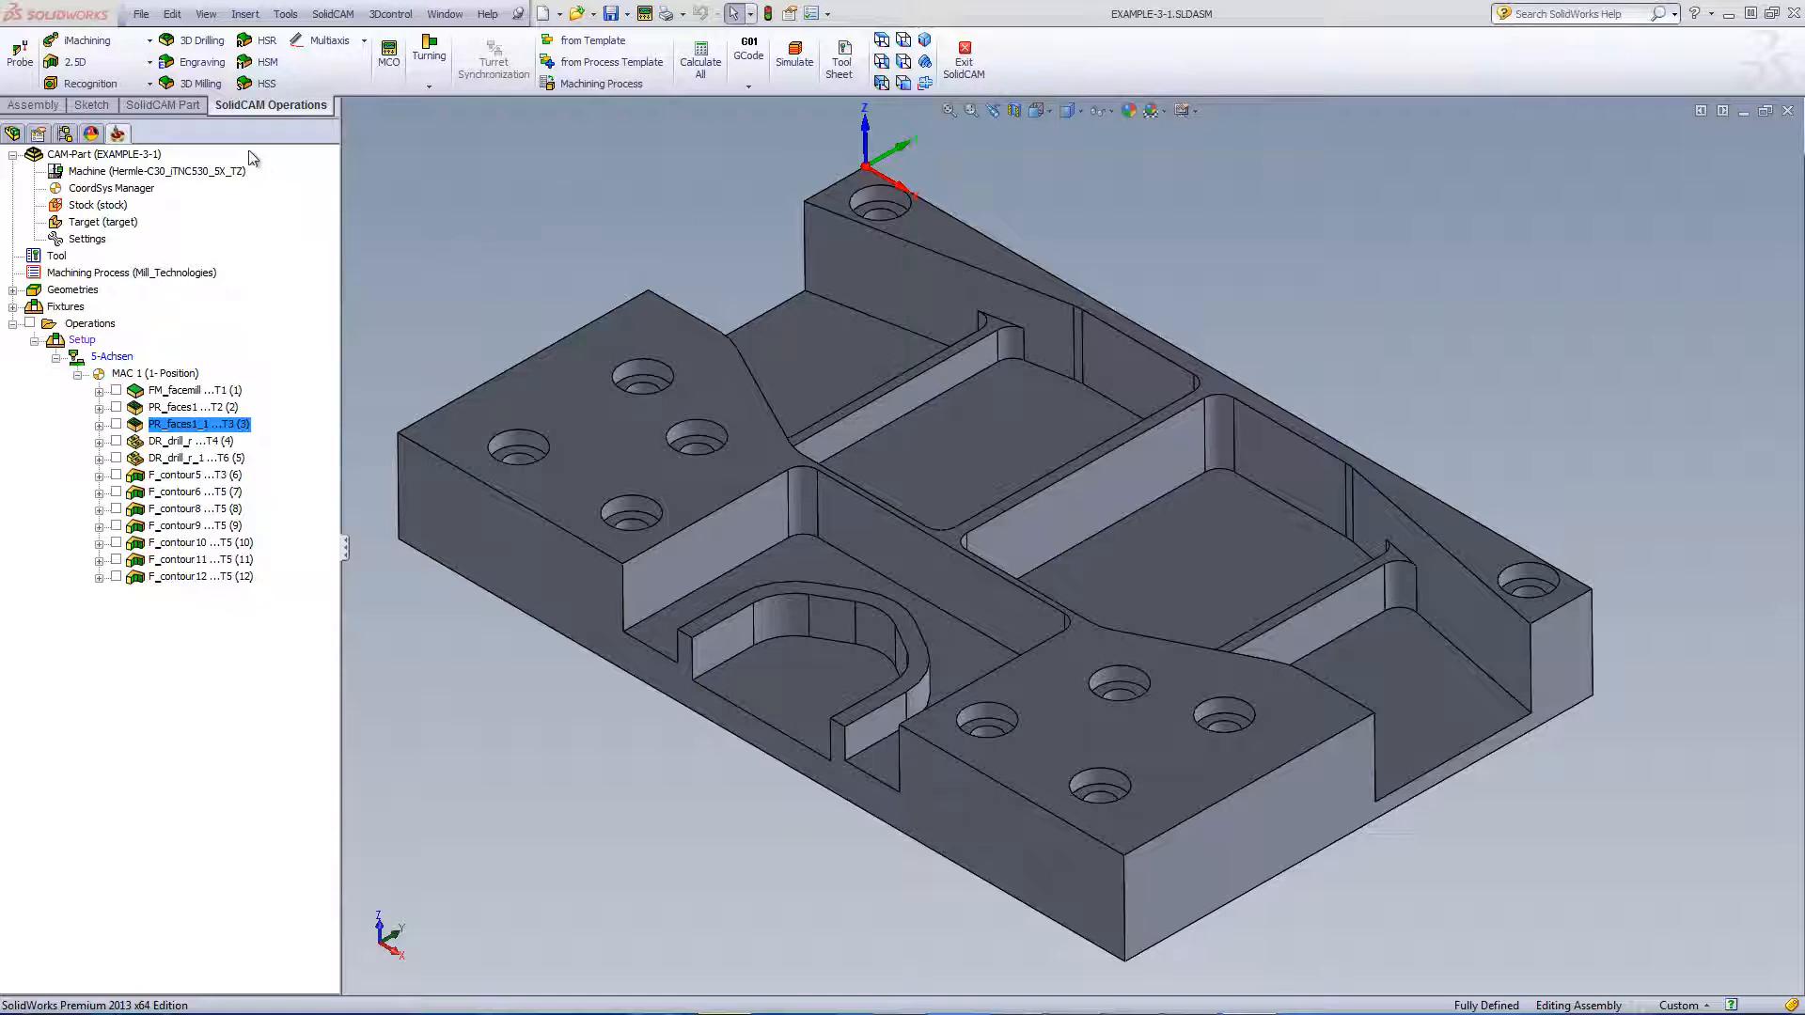
Open the DR_drill_r operation and create a new drill_r1 hole geometry
left_click(103, 85)
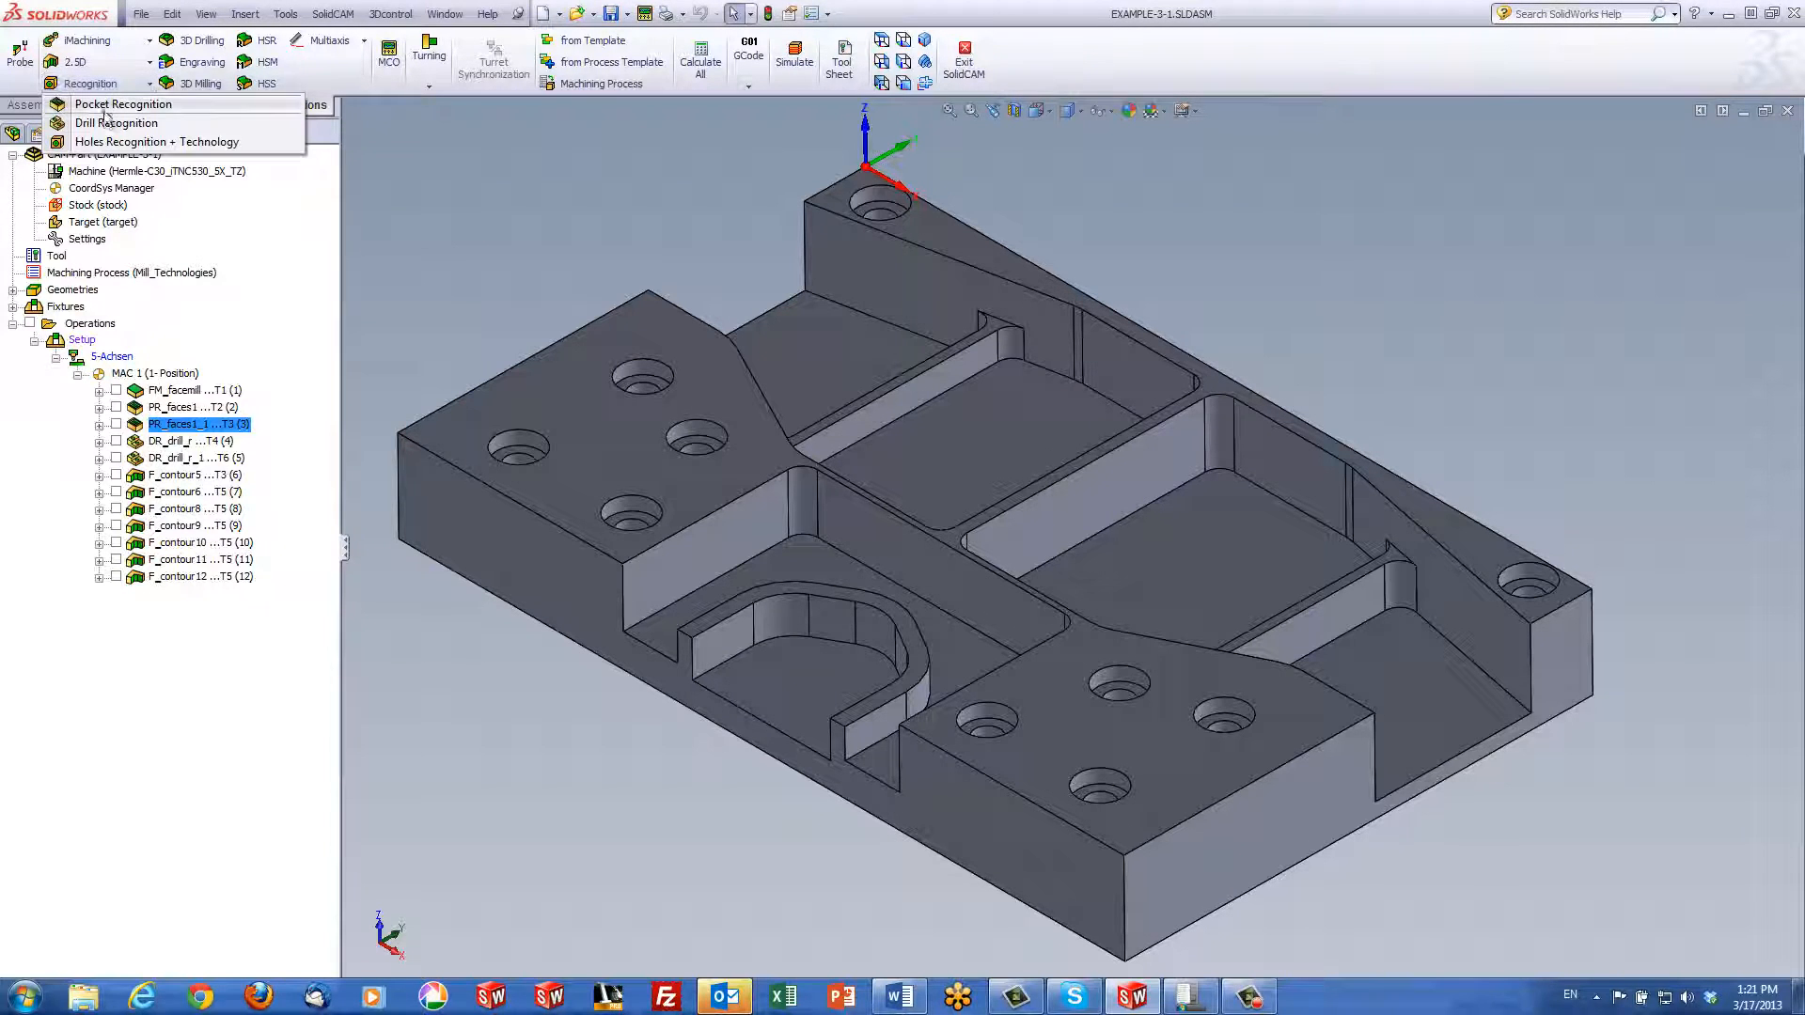
left_click(476, 230)
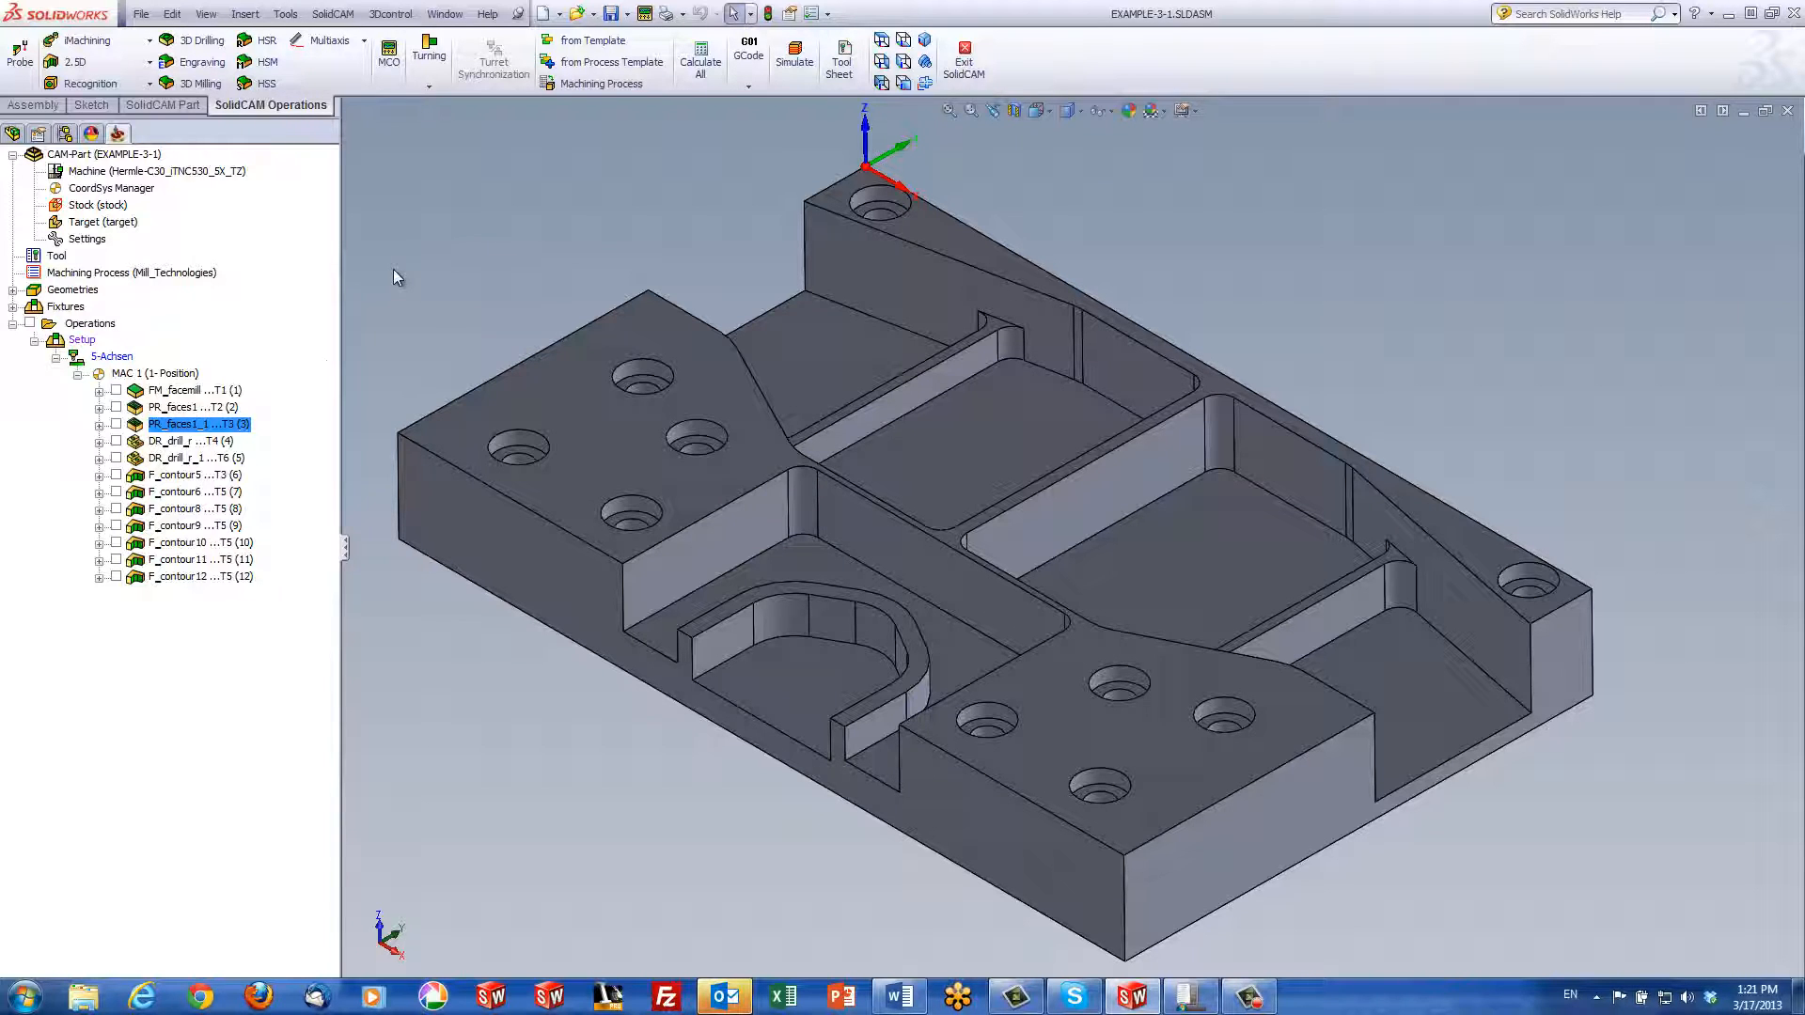
double_click(176, 442)
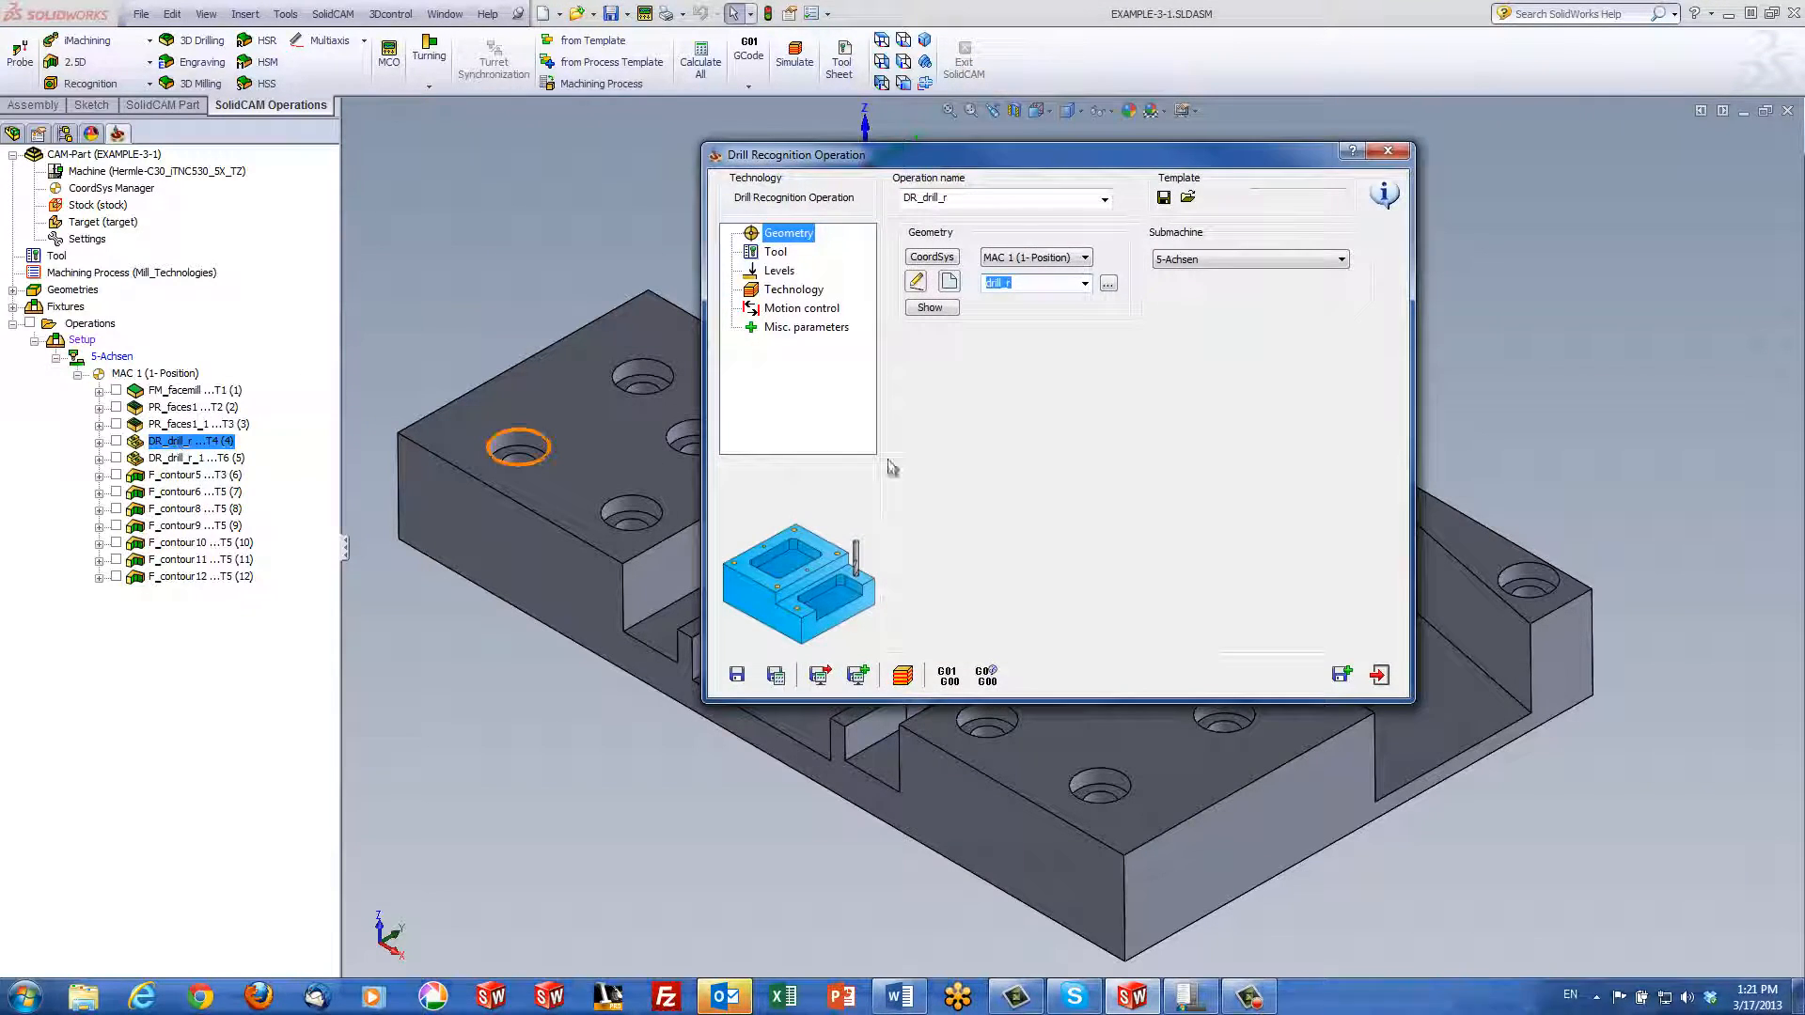
left_click(950, 283)
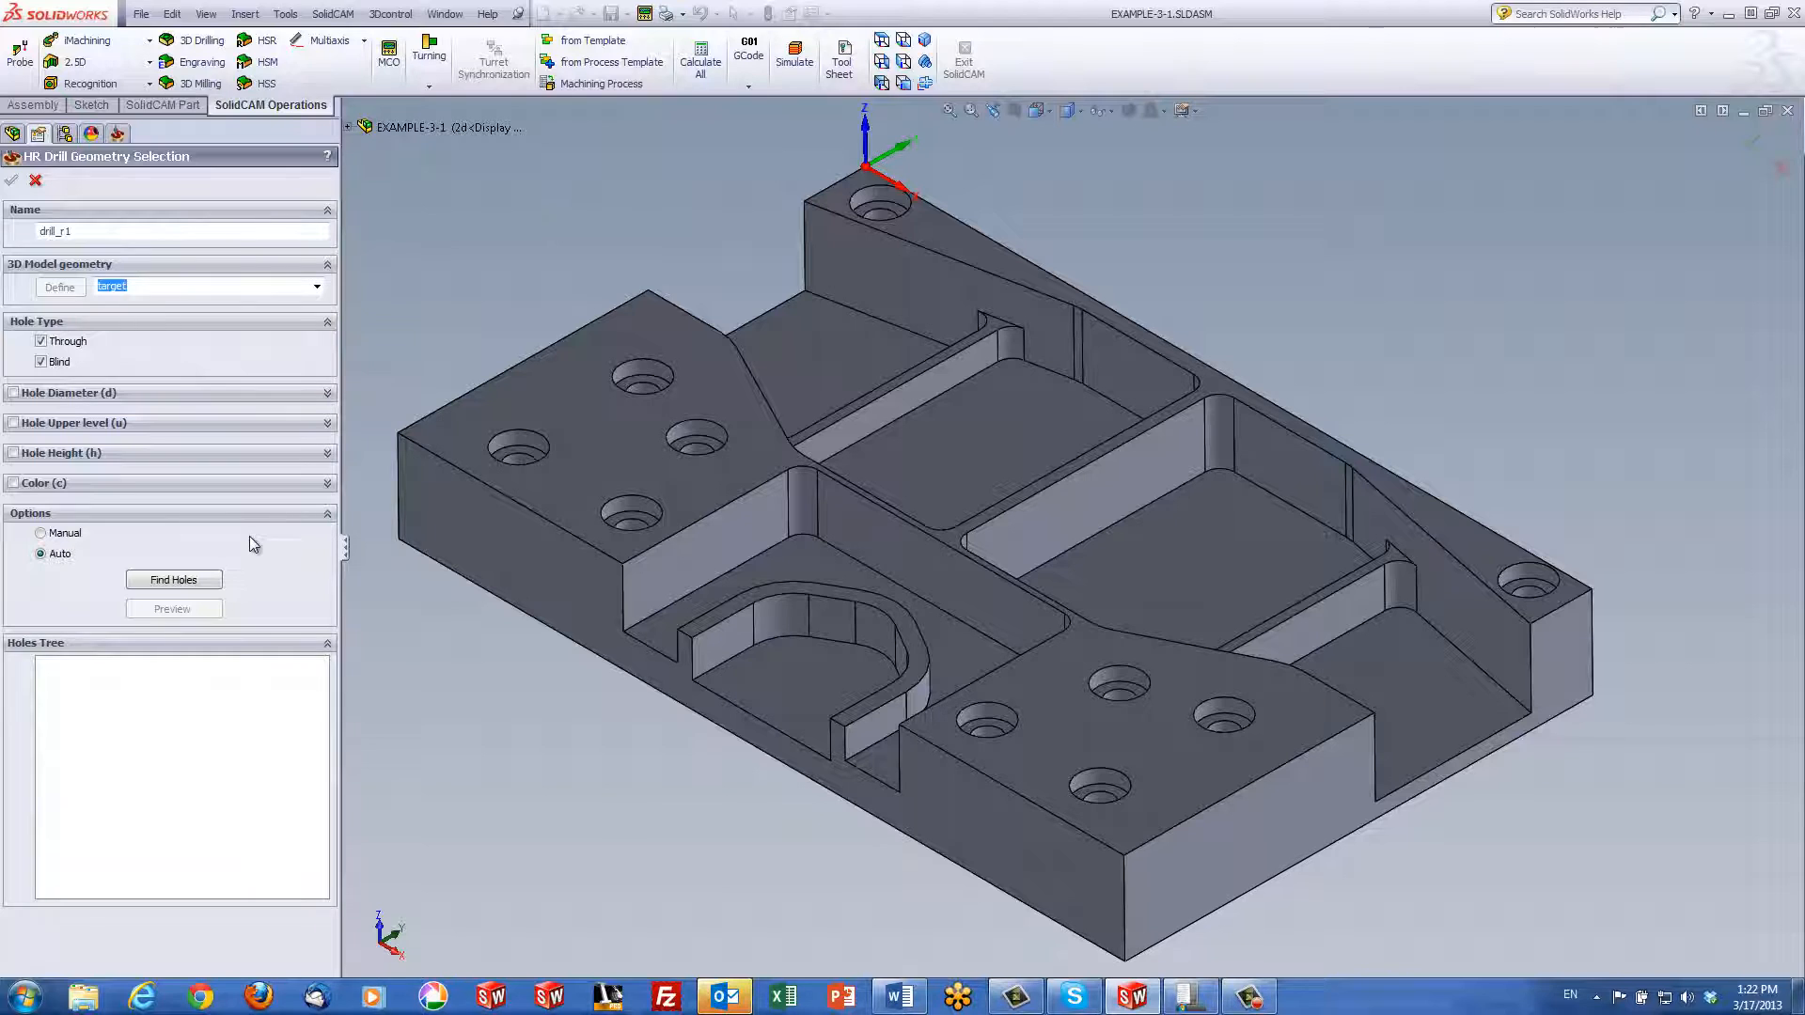
Auto-find the part's ten holes and inspect Shape1 and its Group1 in the holes tree
left_click(175, 580)
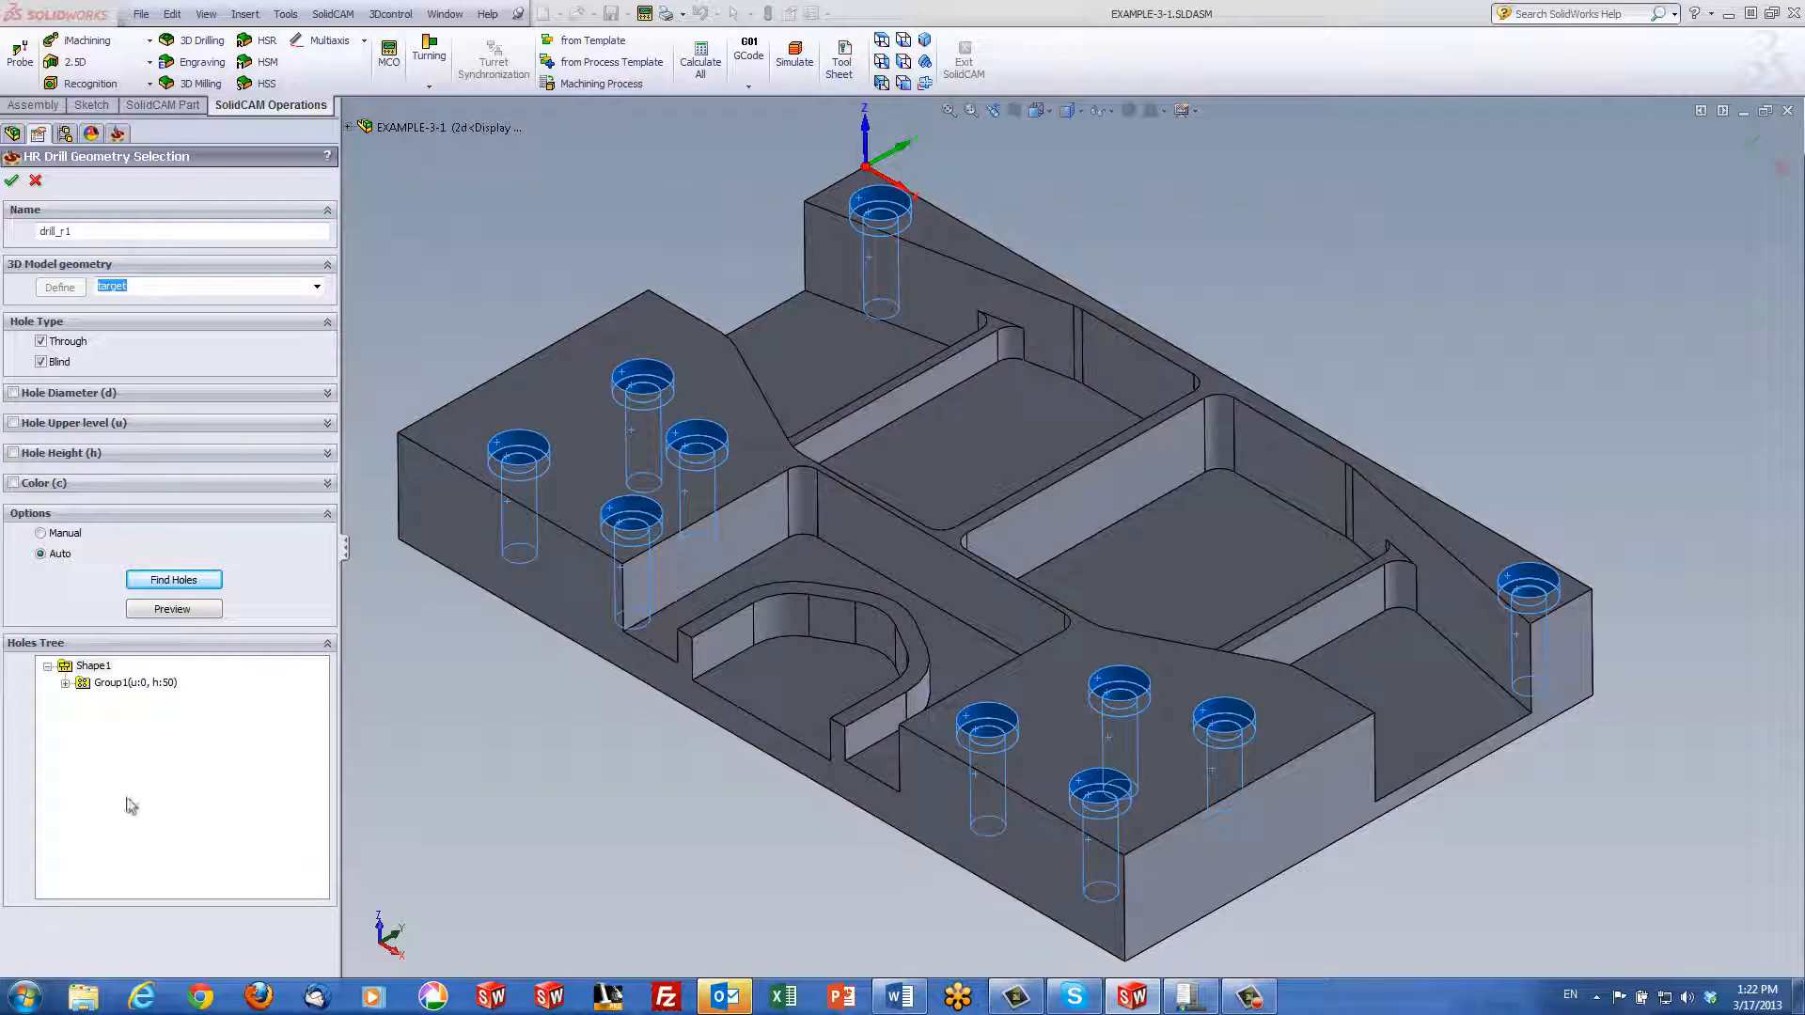
left_click(91, 666)
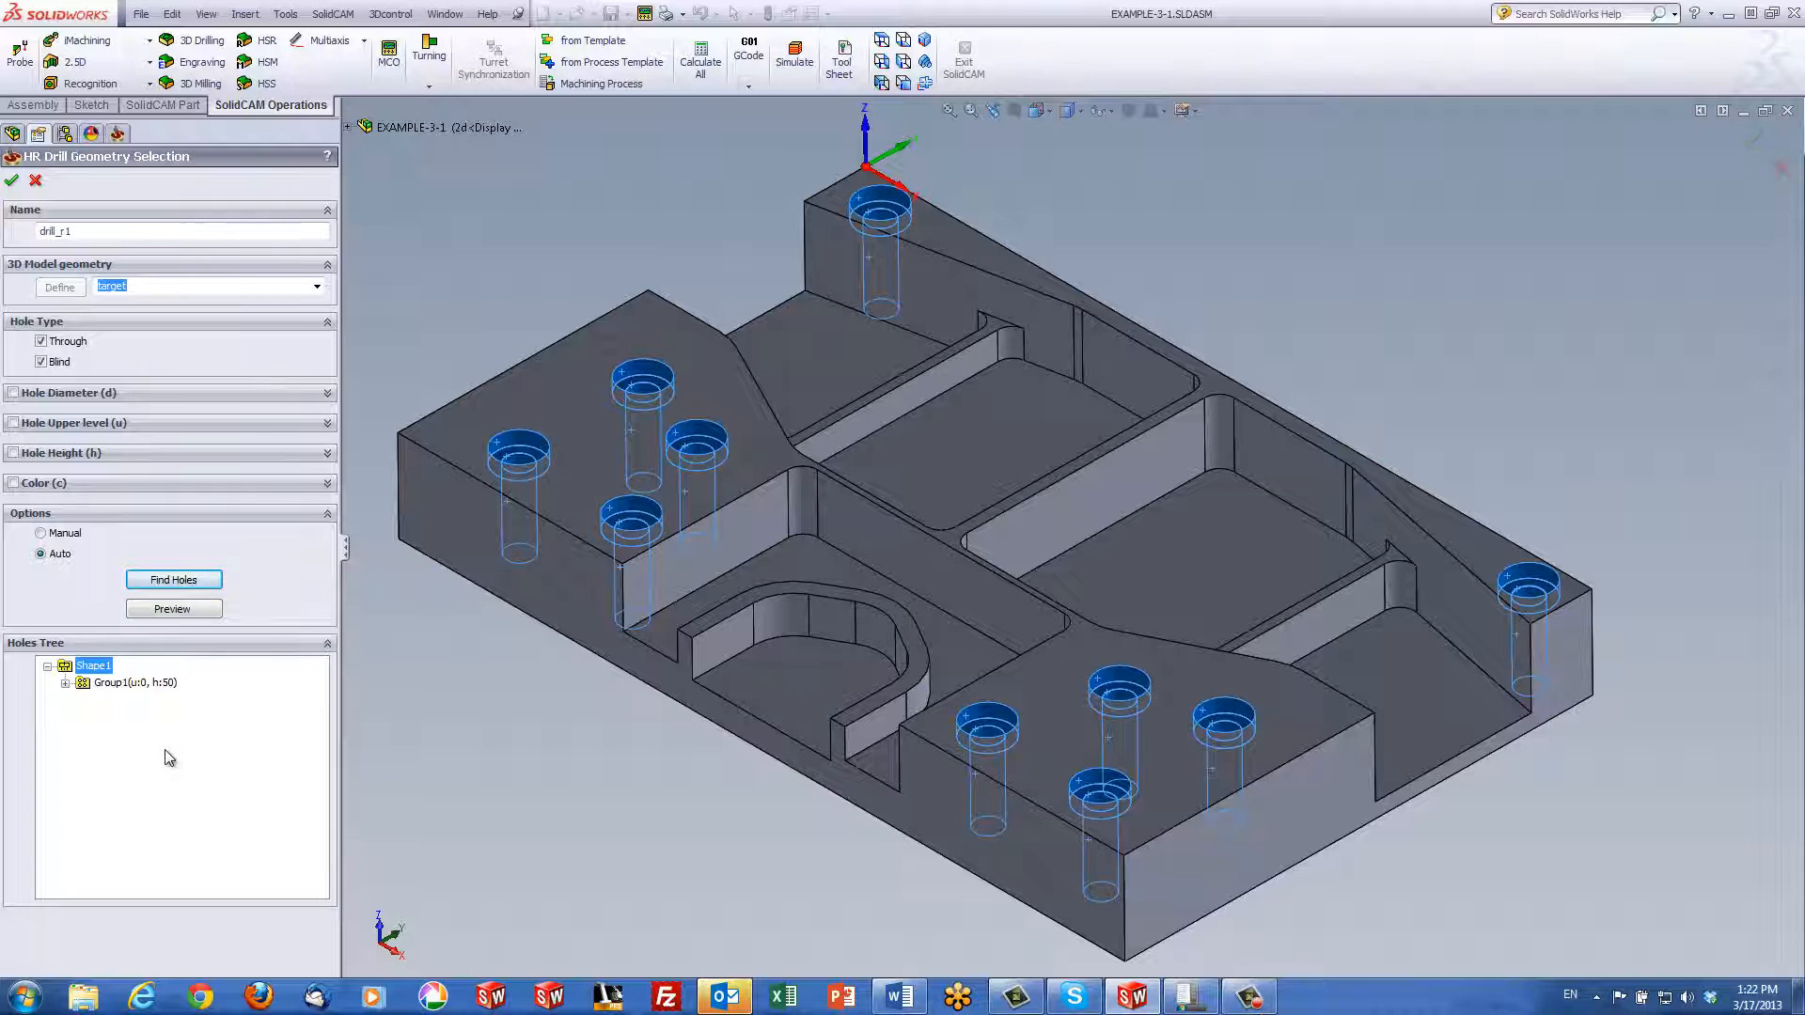
left_click(113, 685)
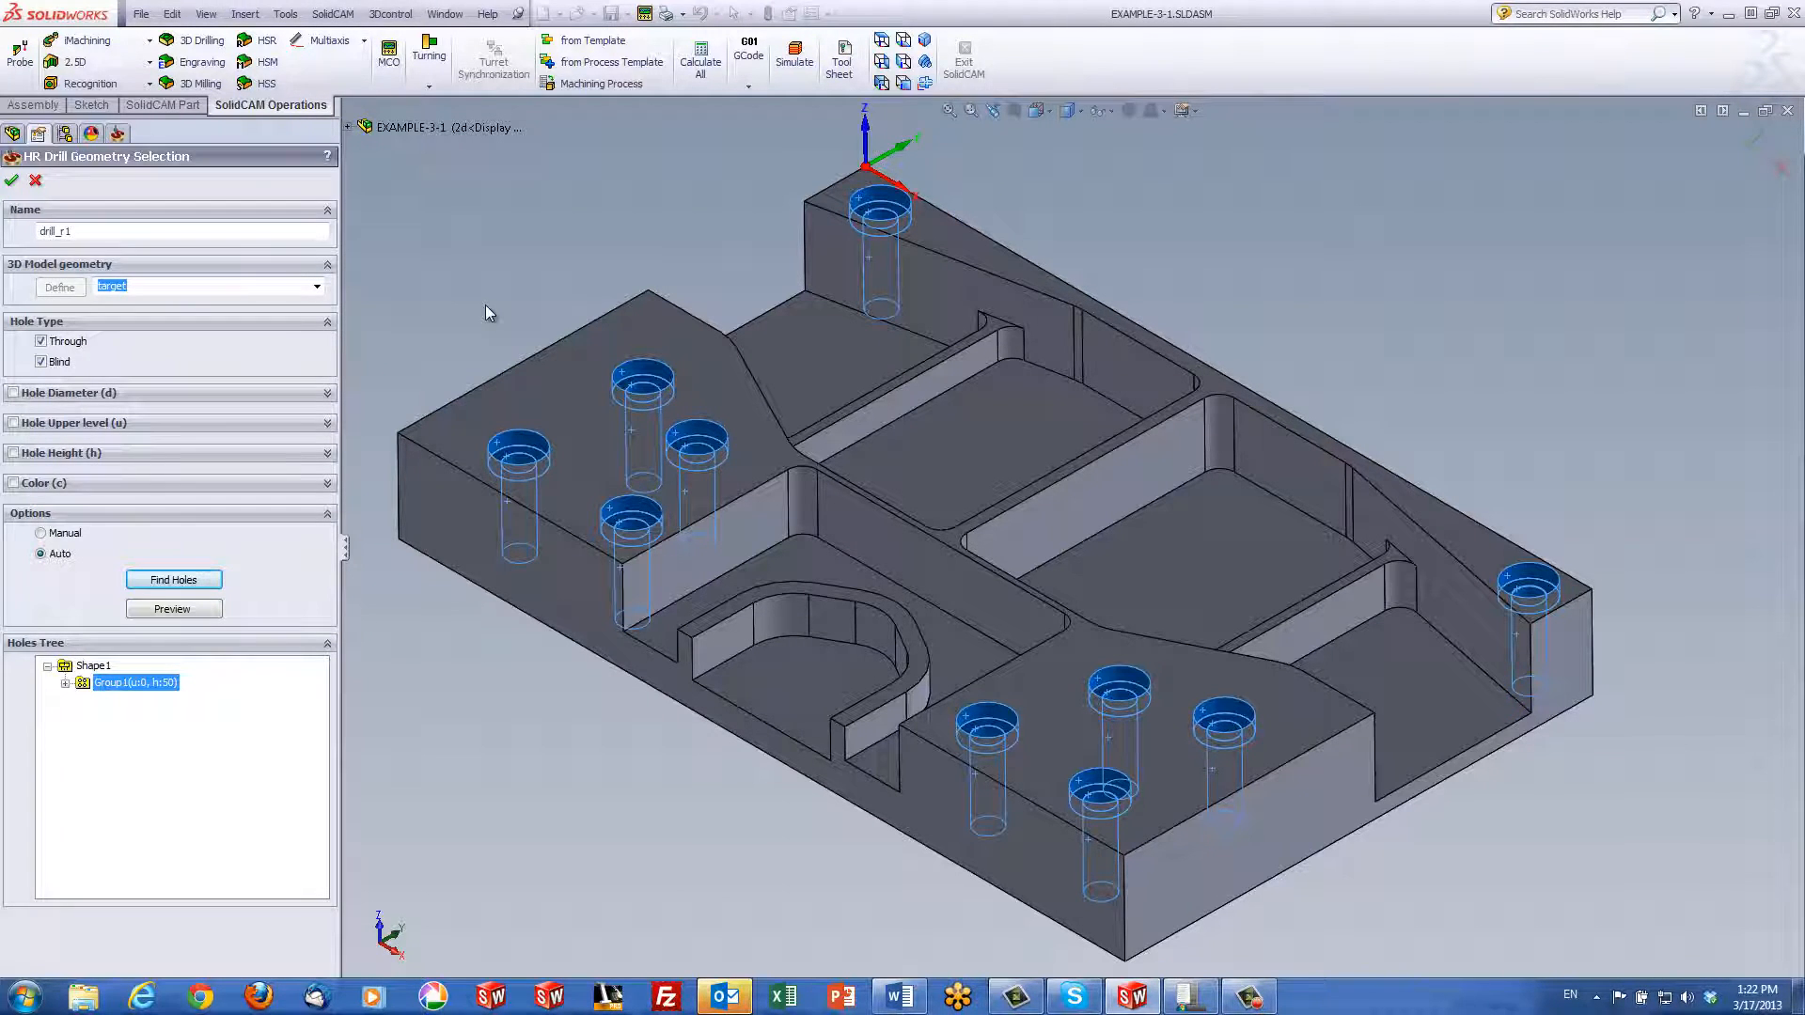
left_click(93, 666)
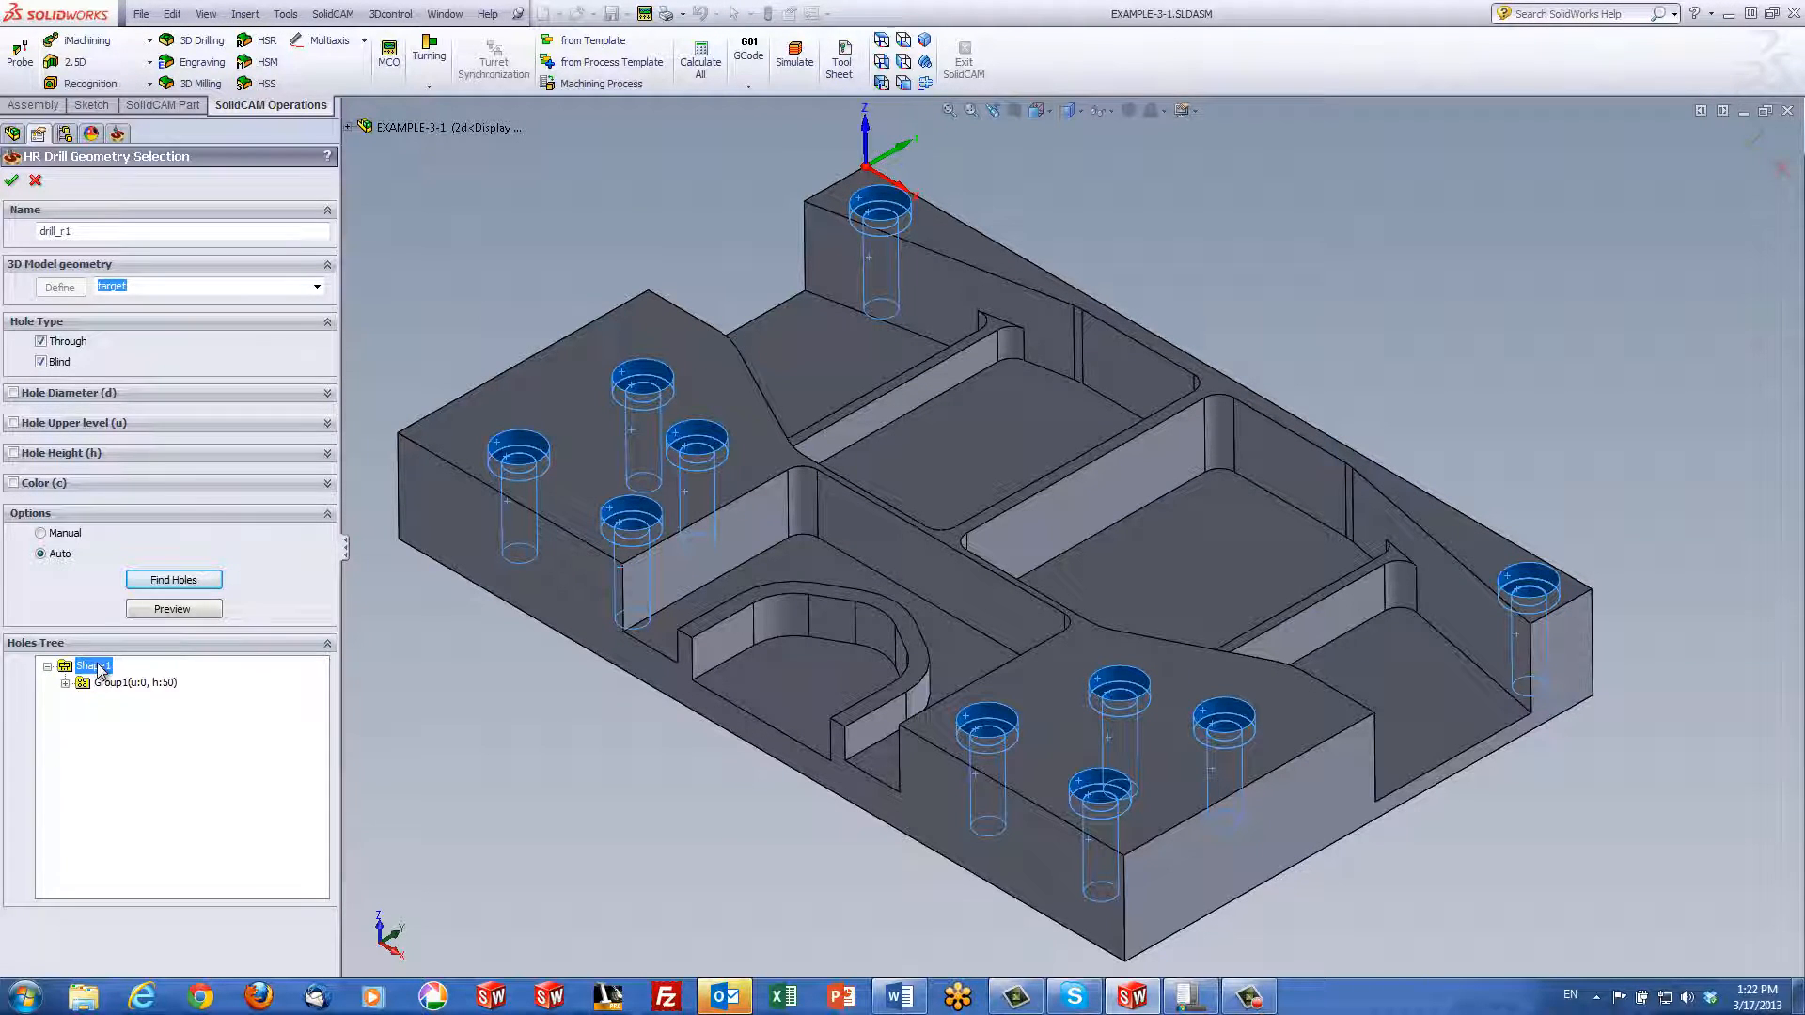
Display Shape1's hole profile and parameters, then close them
right_click(100, 672)
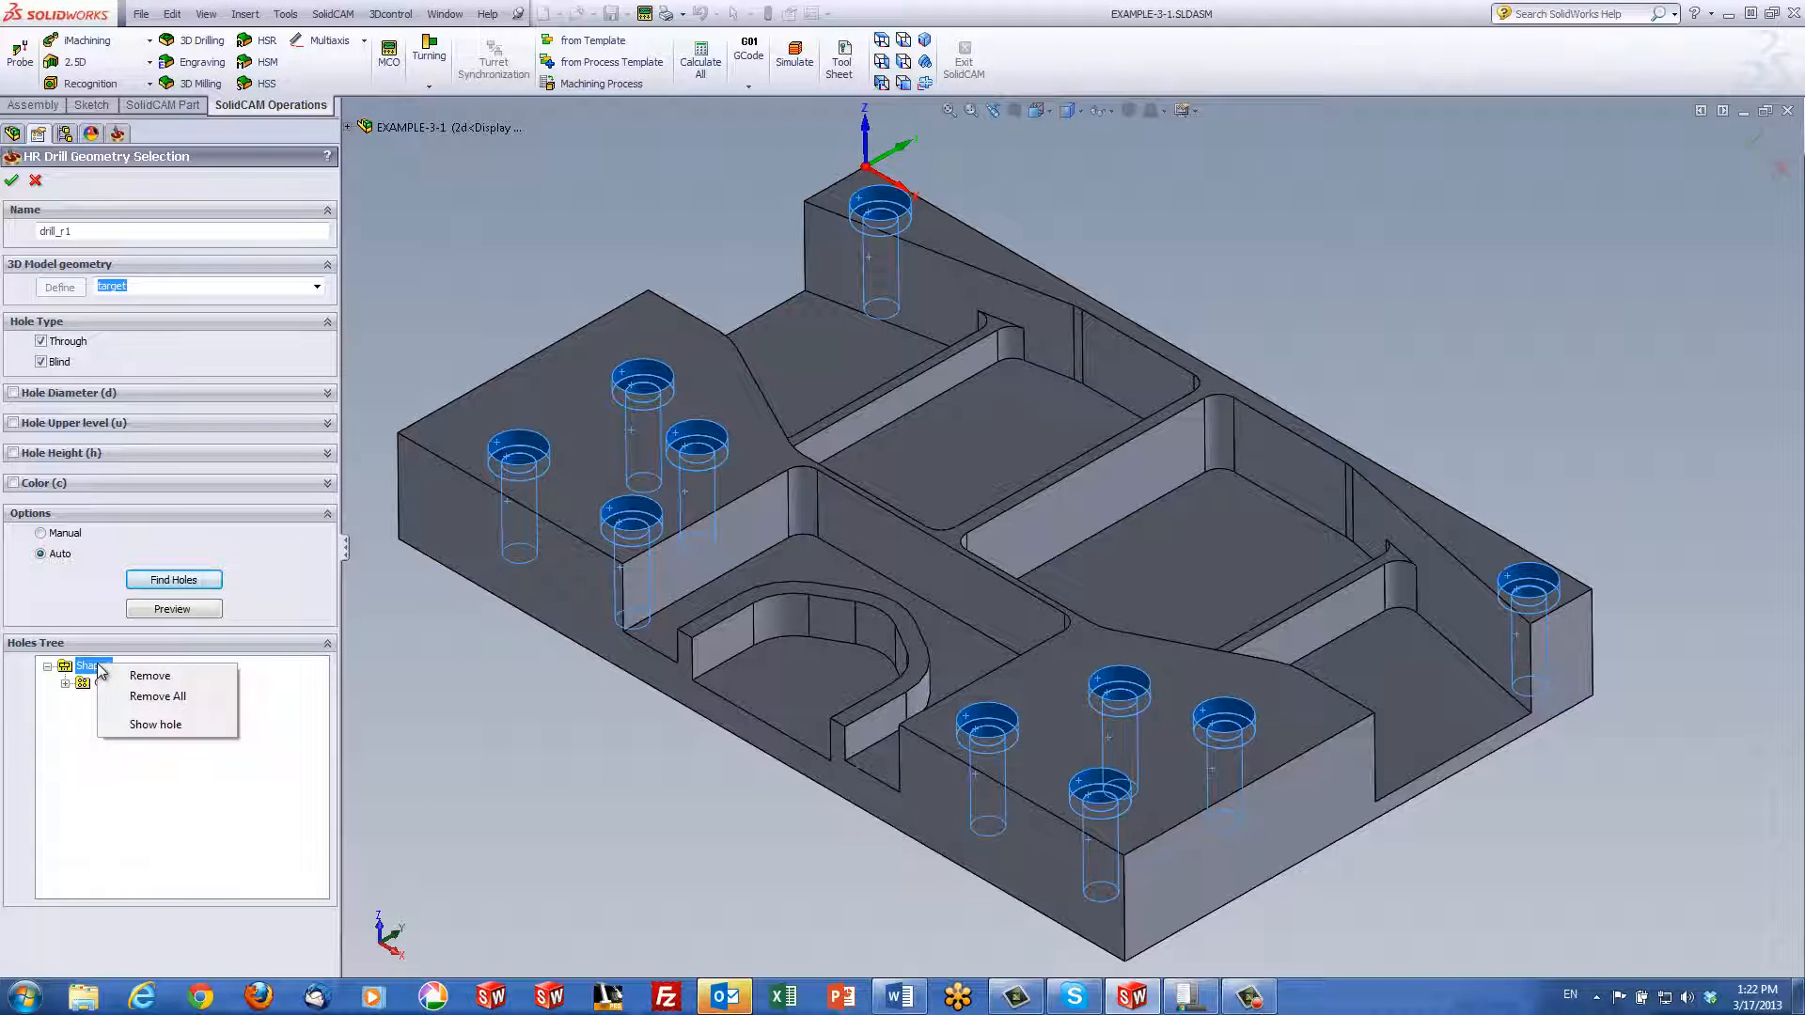
left_click(143, 726)
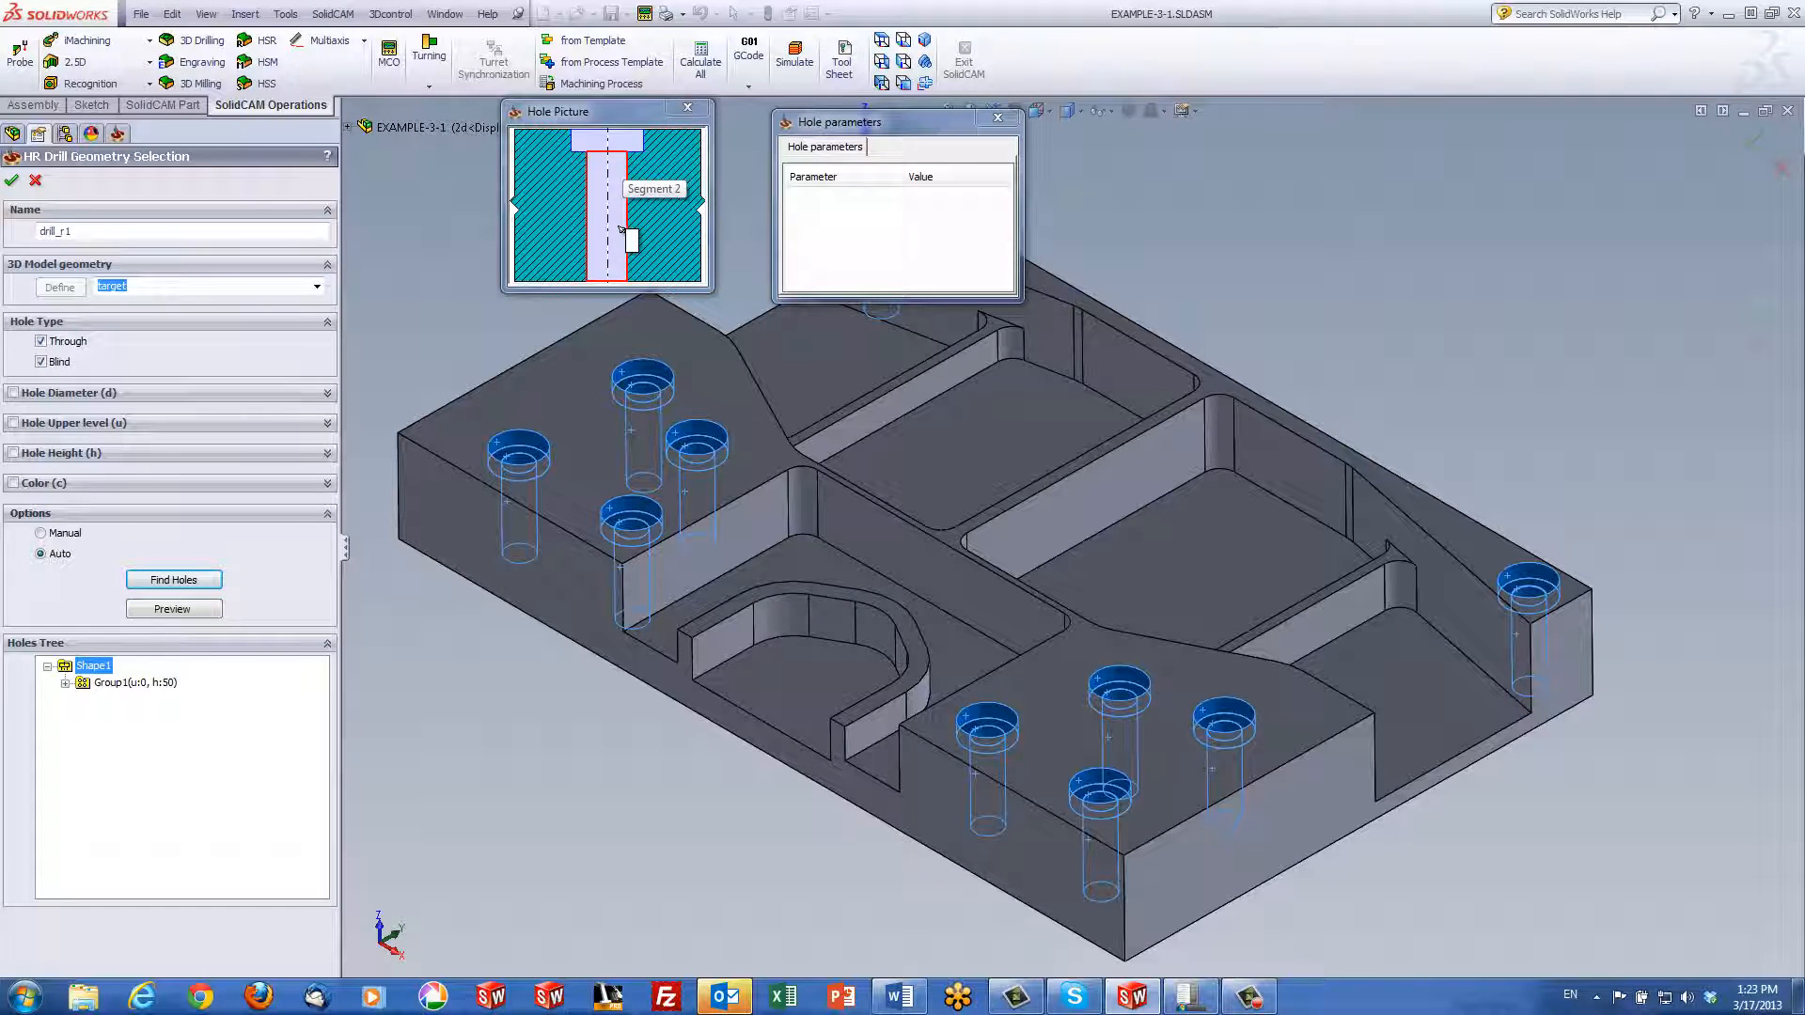
left_click(685, 111)
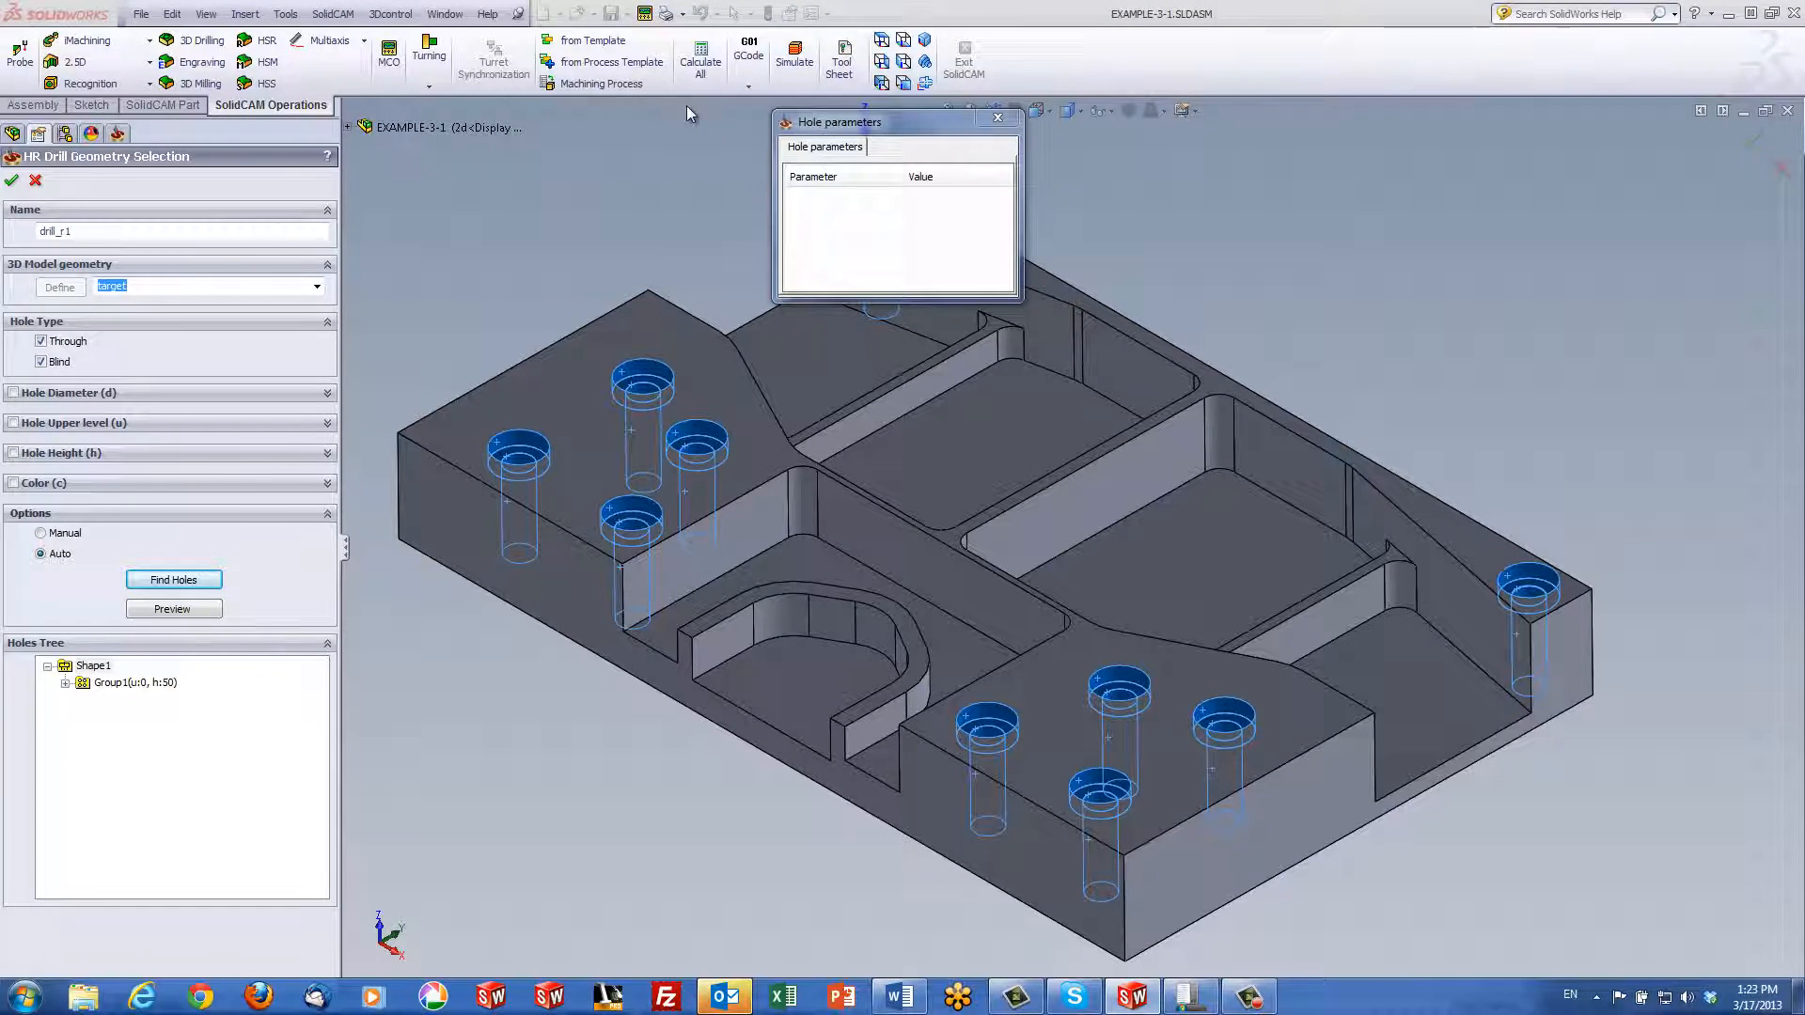
left_click(996, 120)
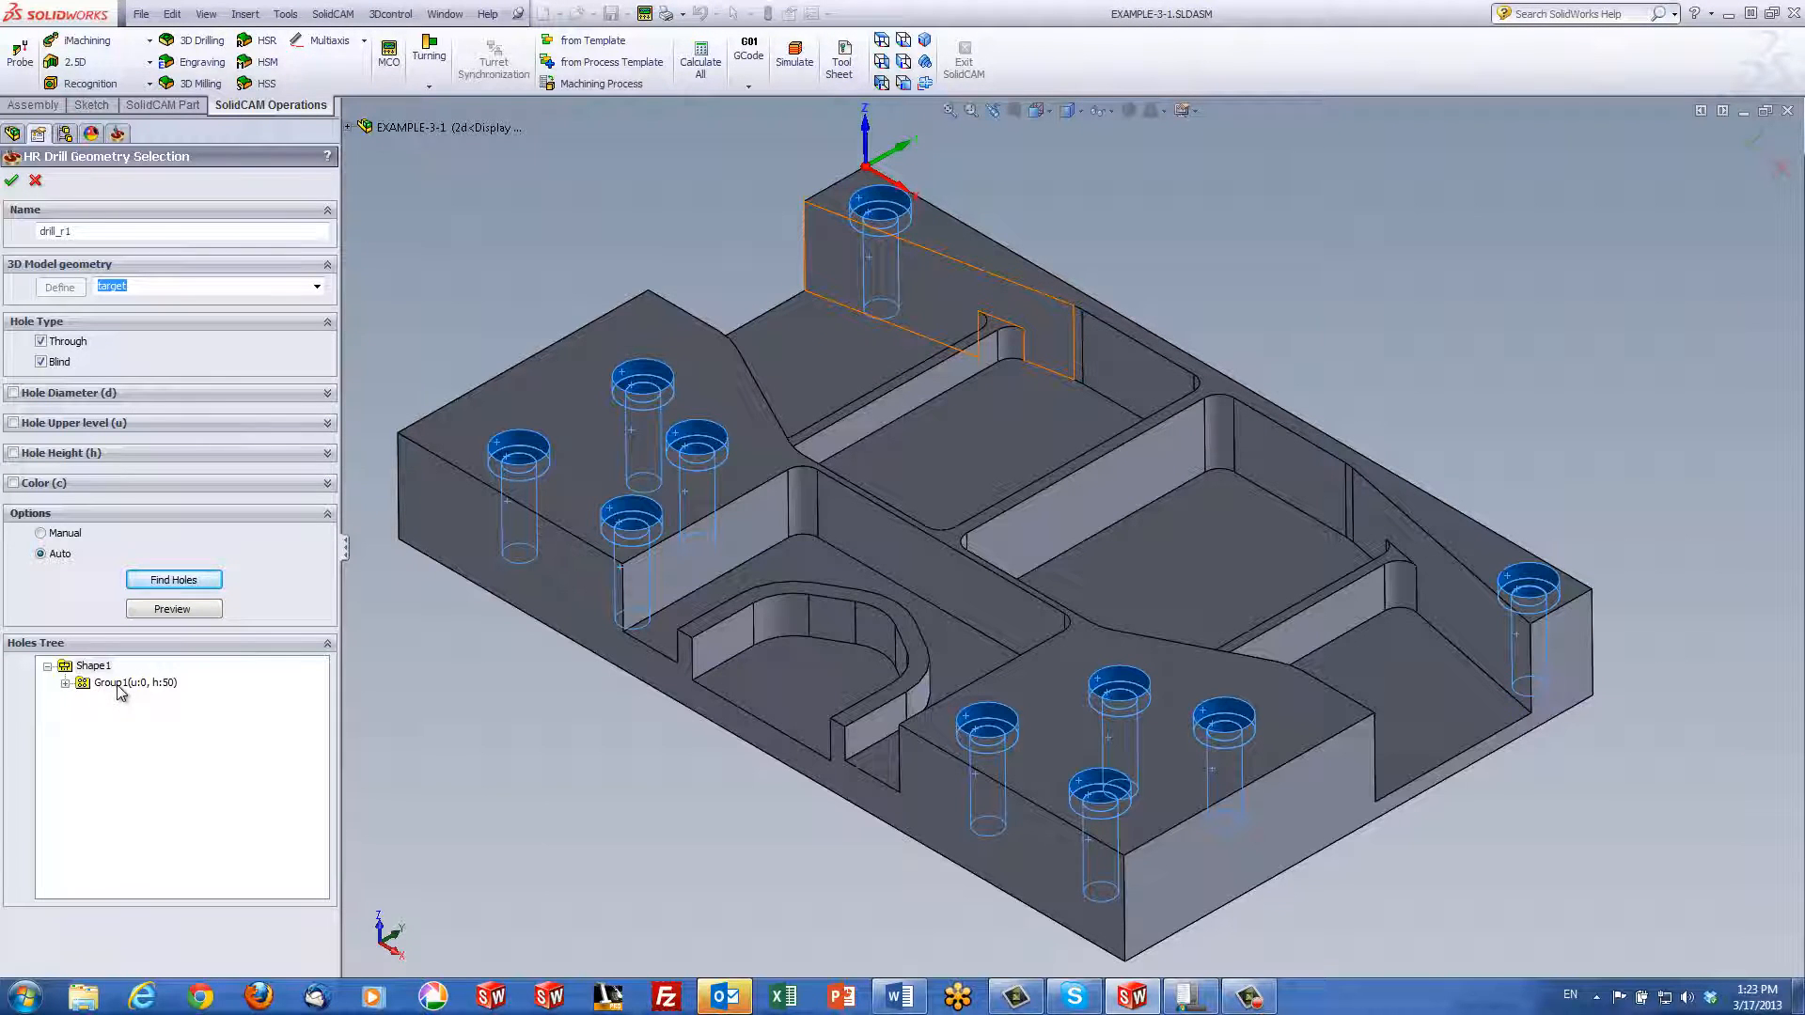
Review Group1's counterbore and lower cylinder dimensions, then confirm the drill_r1 geometry
right_click(120, 687)
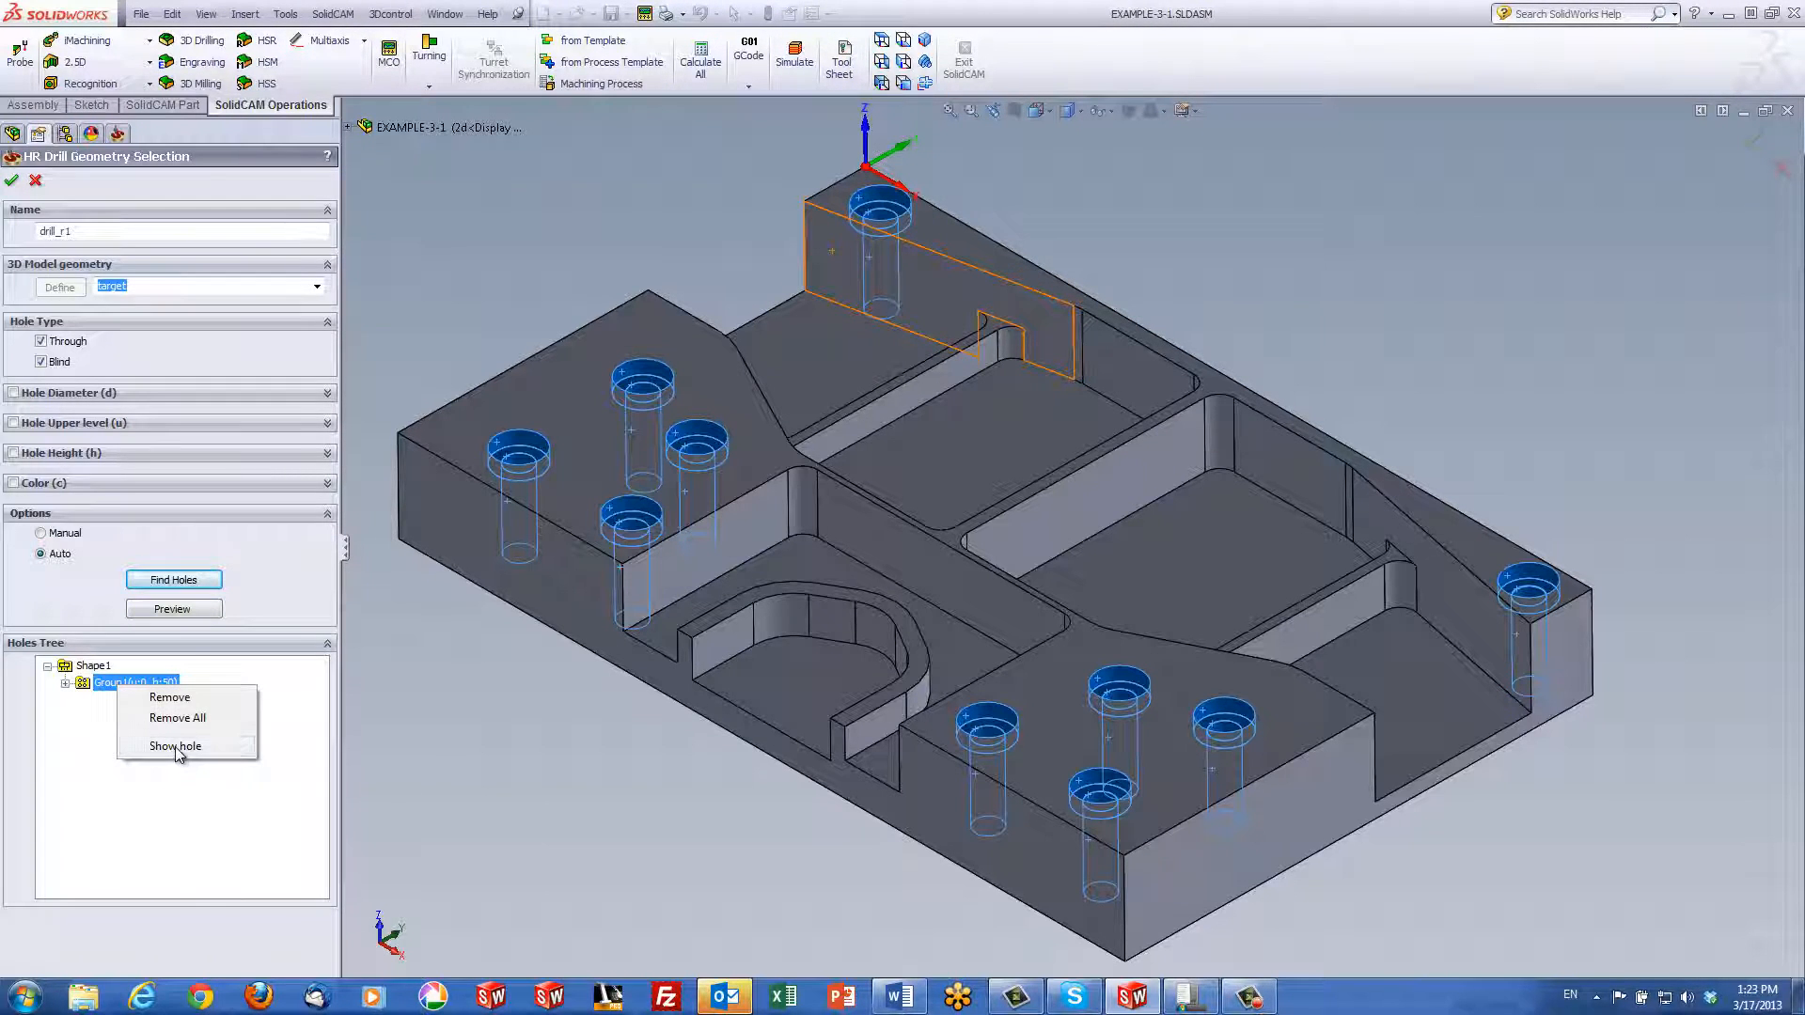
left_click(175, 746)
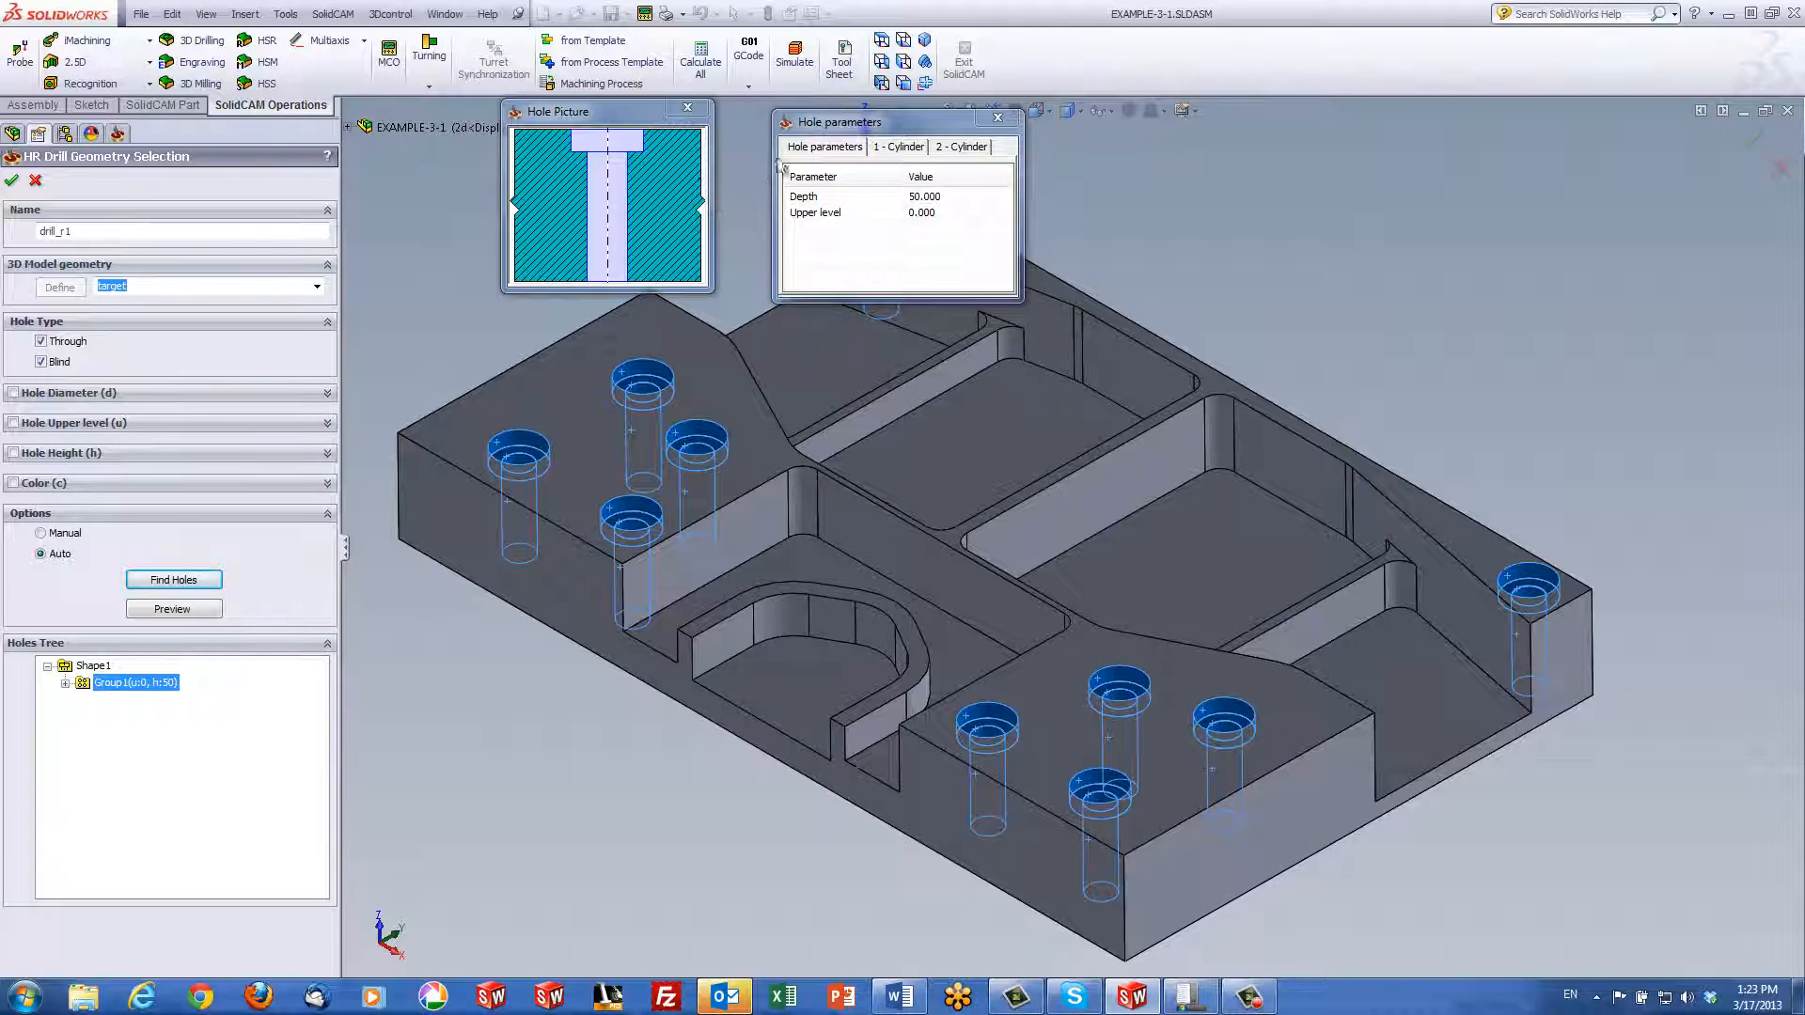
left_click_drag(838, 126, 803, 129)
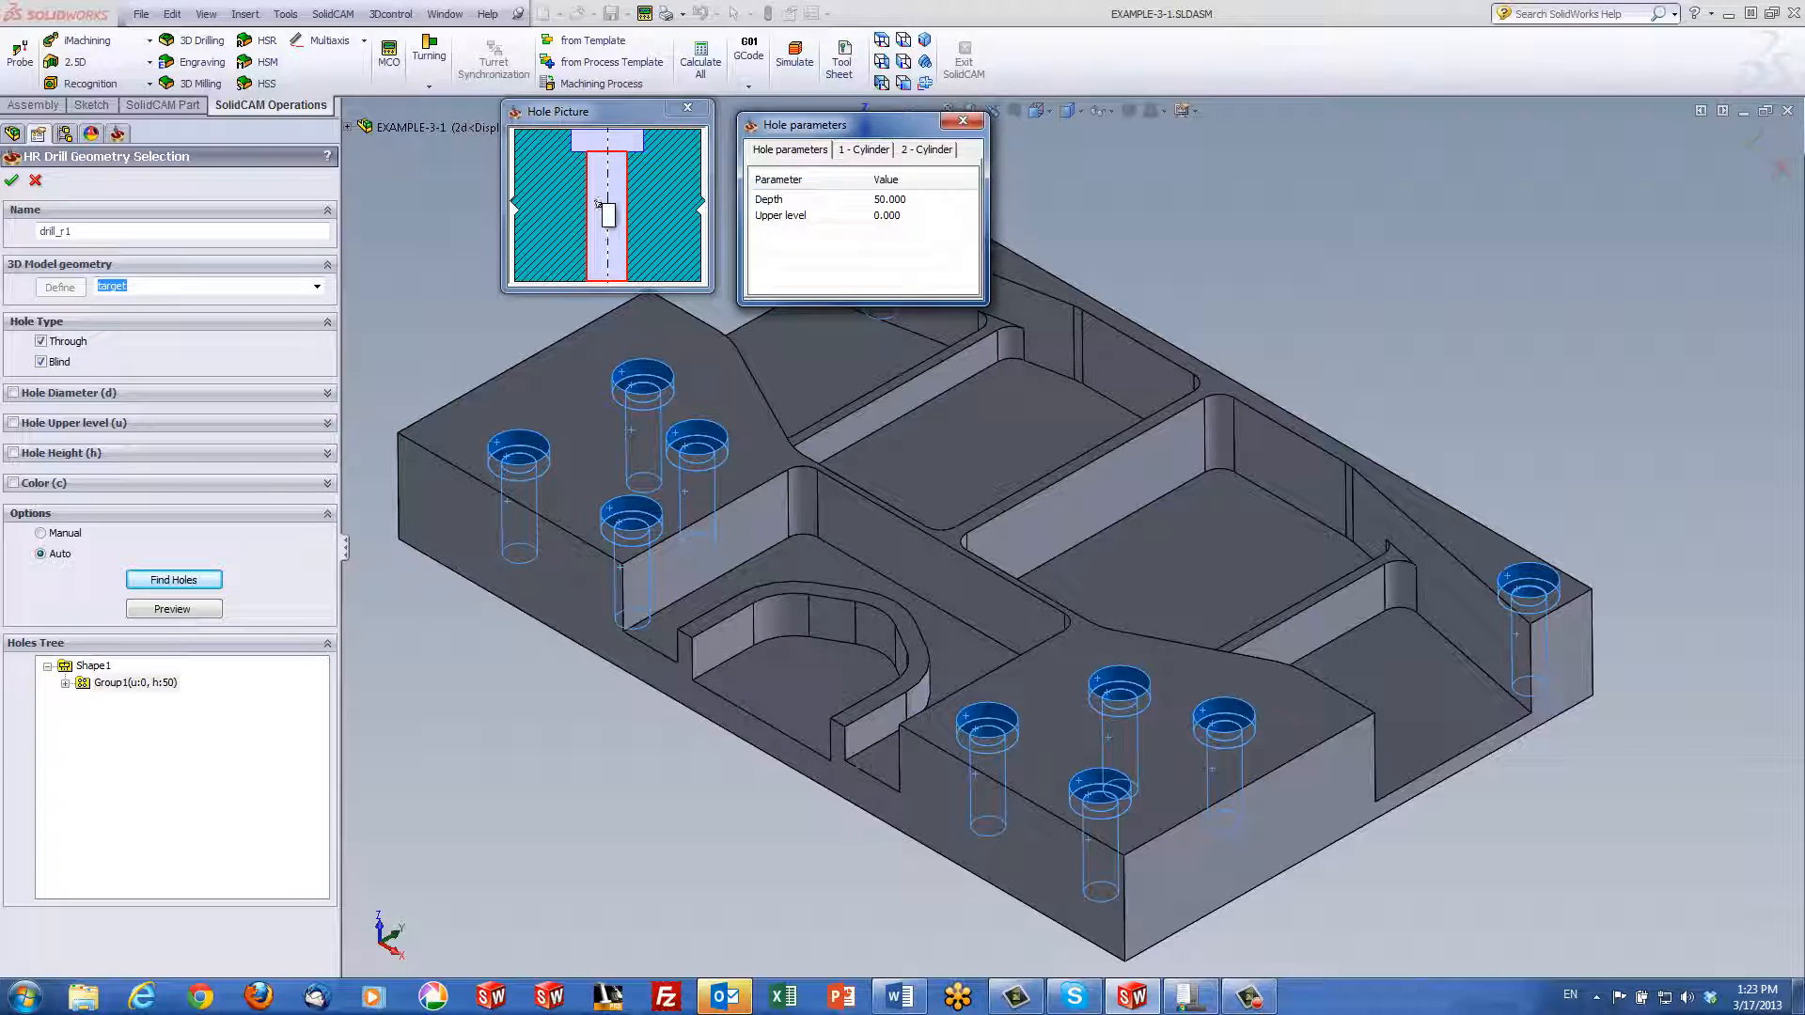
left_click(865, 153)
left_click(921, 153)
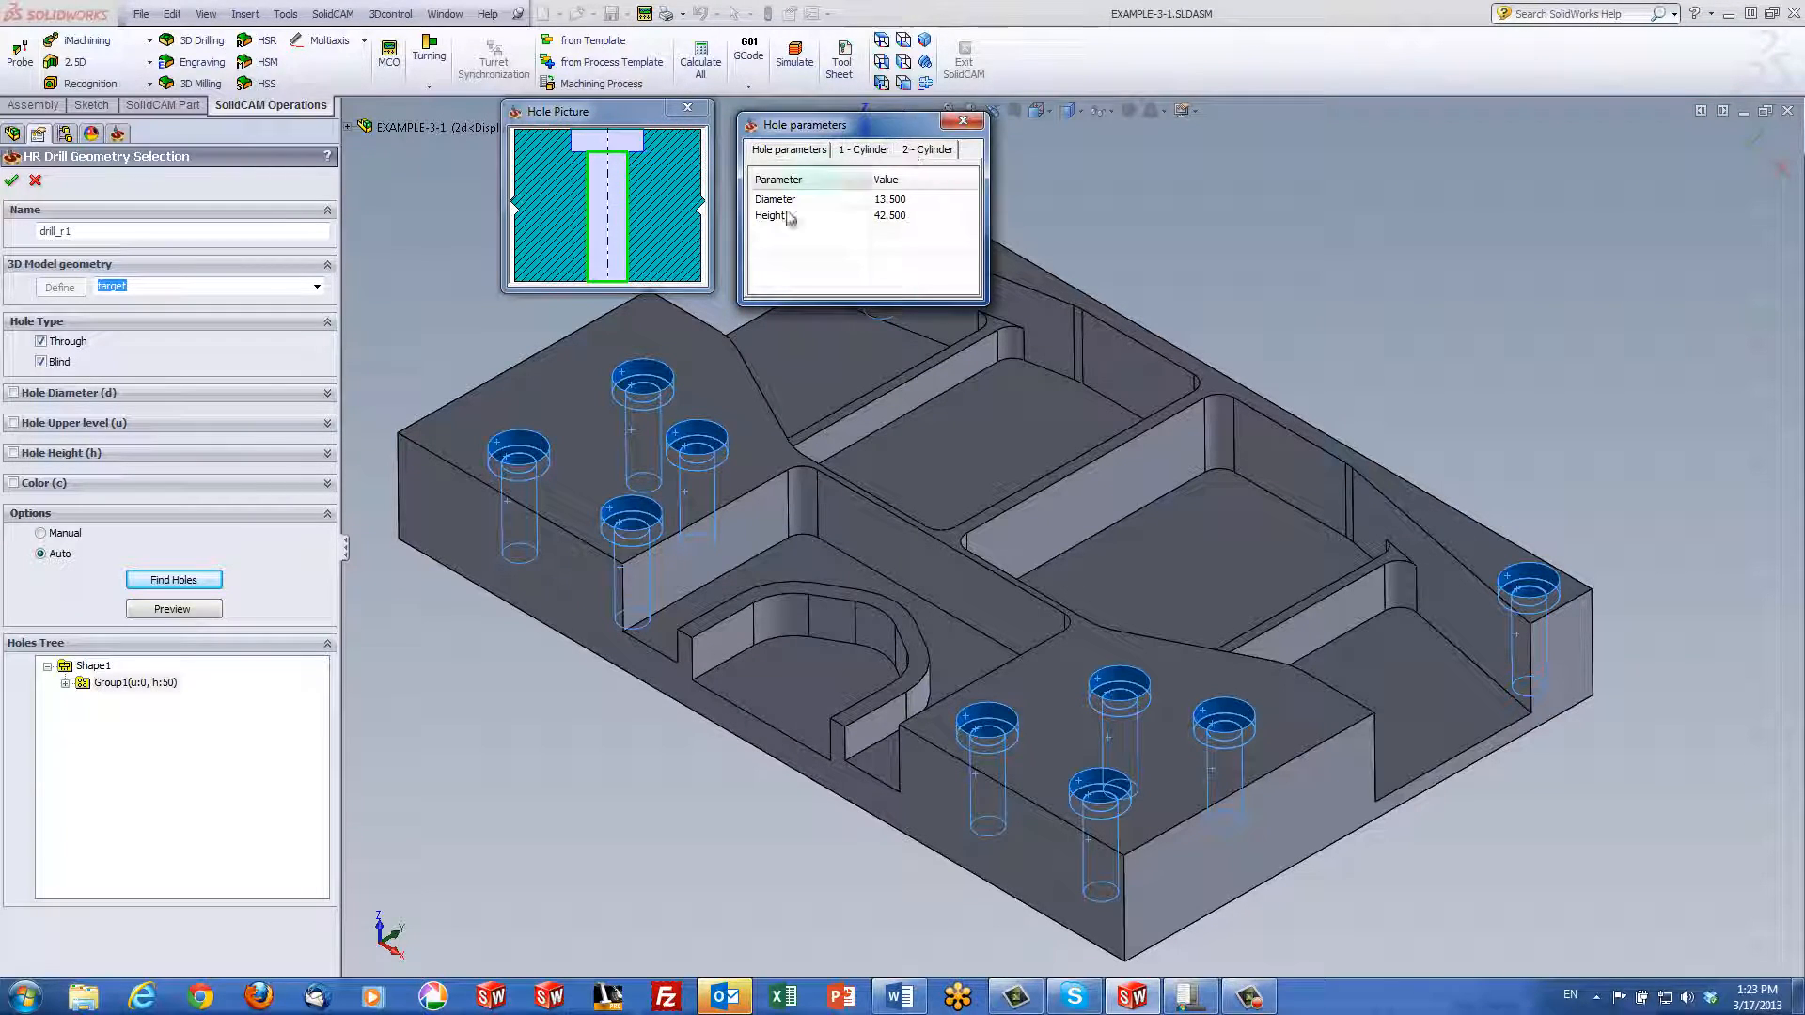
left_click(860, 154)
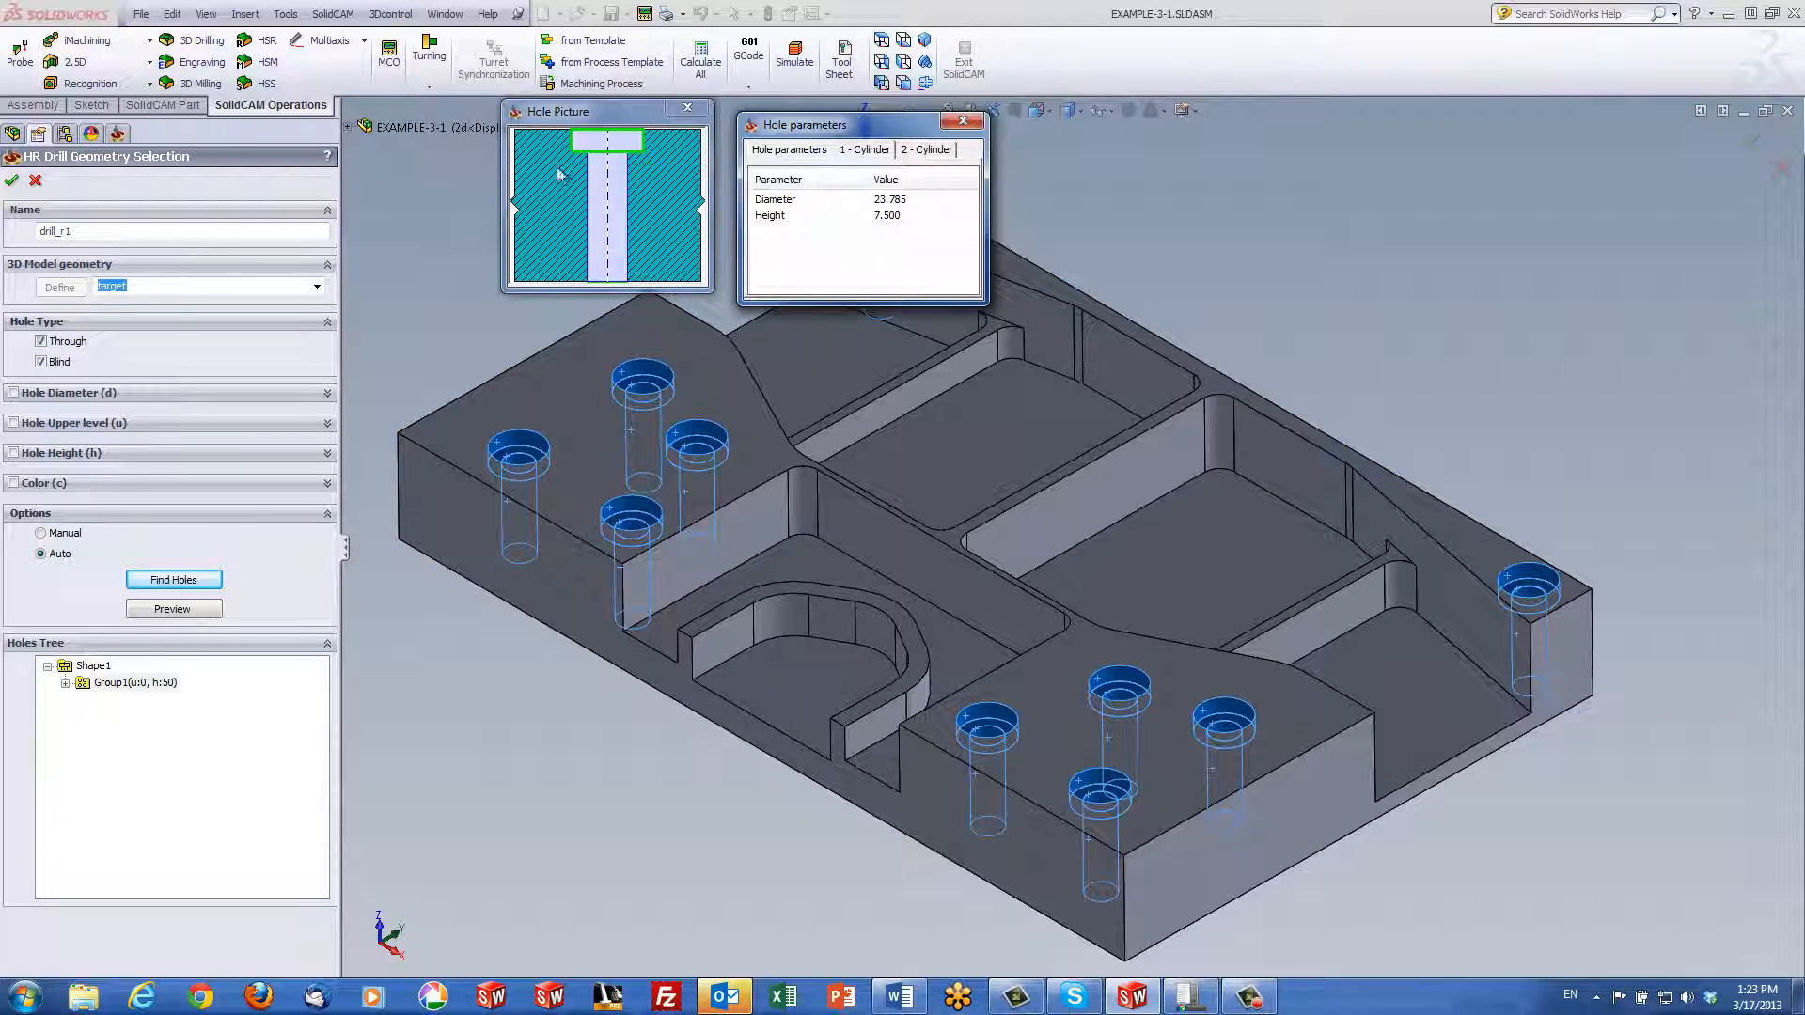
left_click(928, 151)
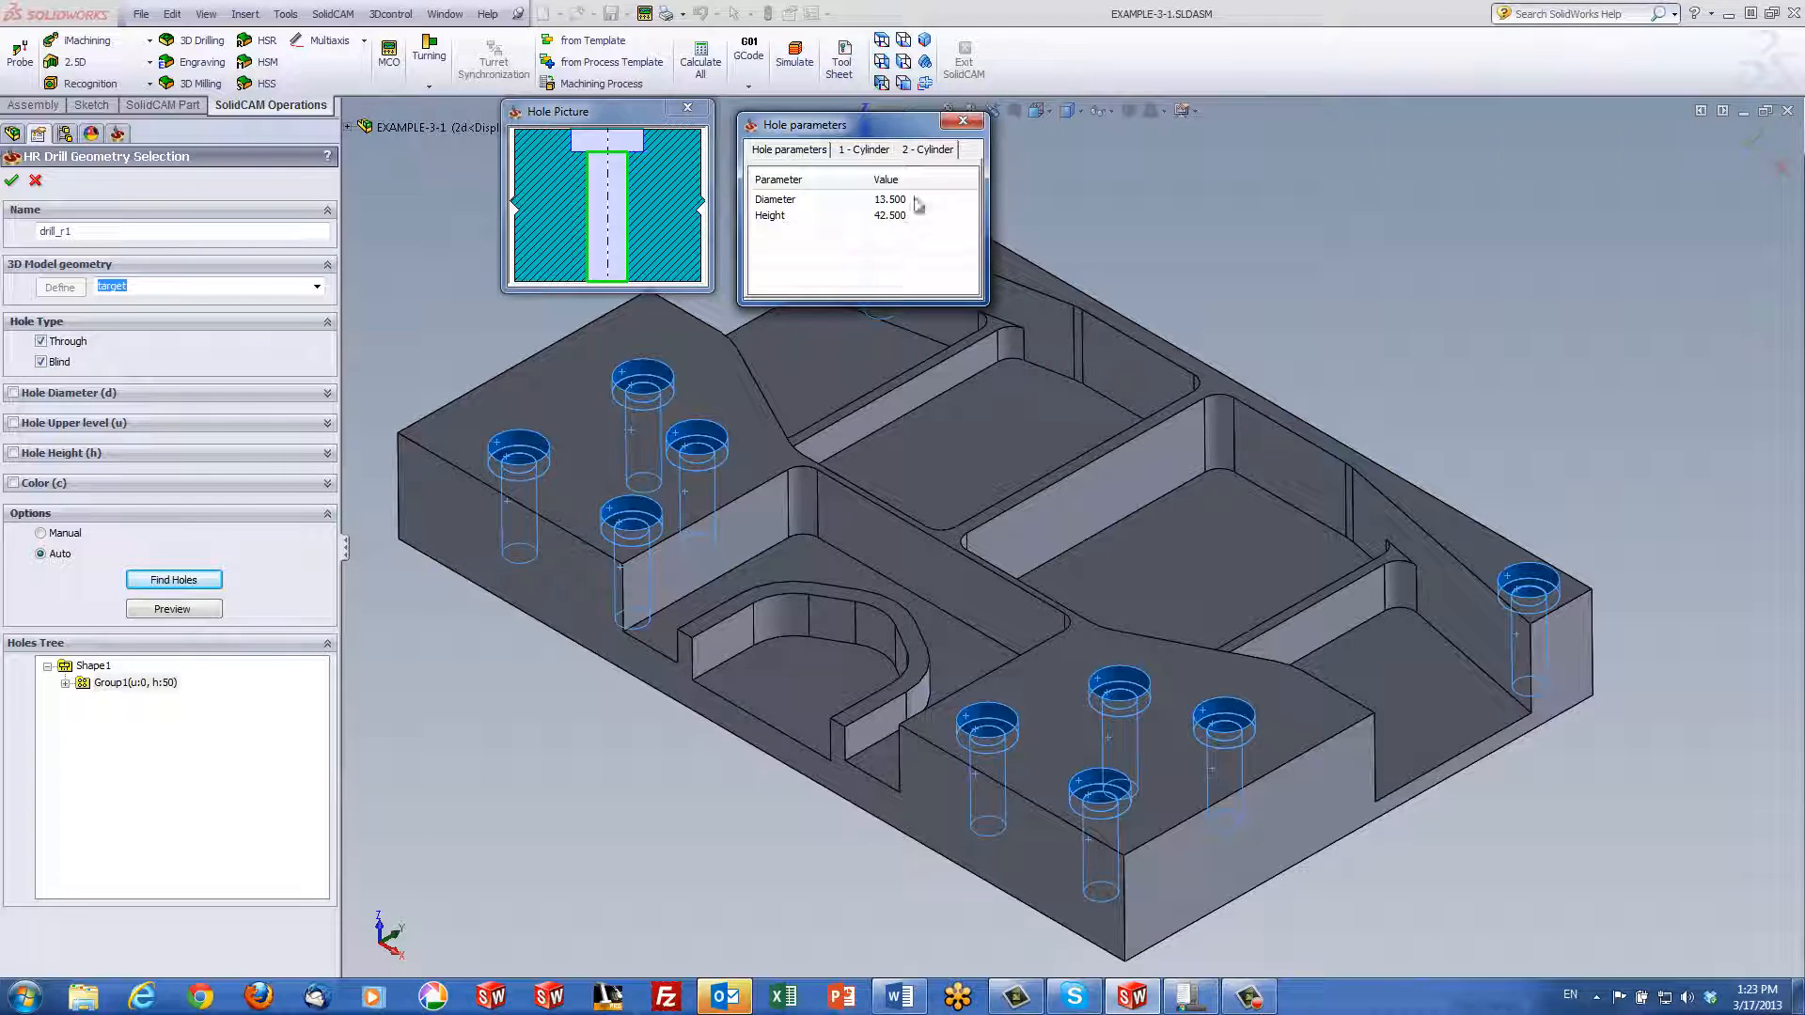
left_click(963, 120)
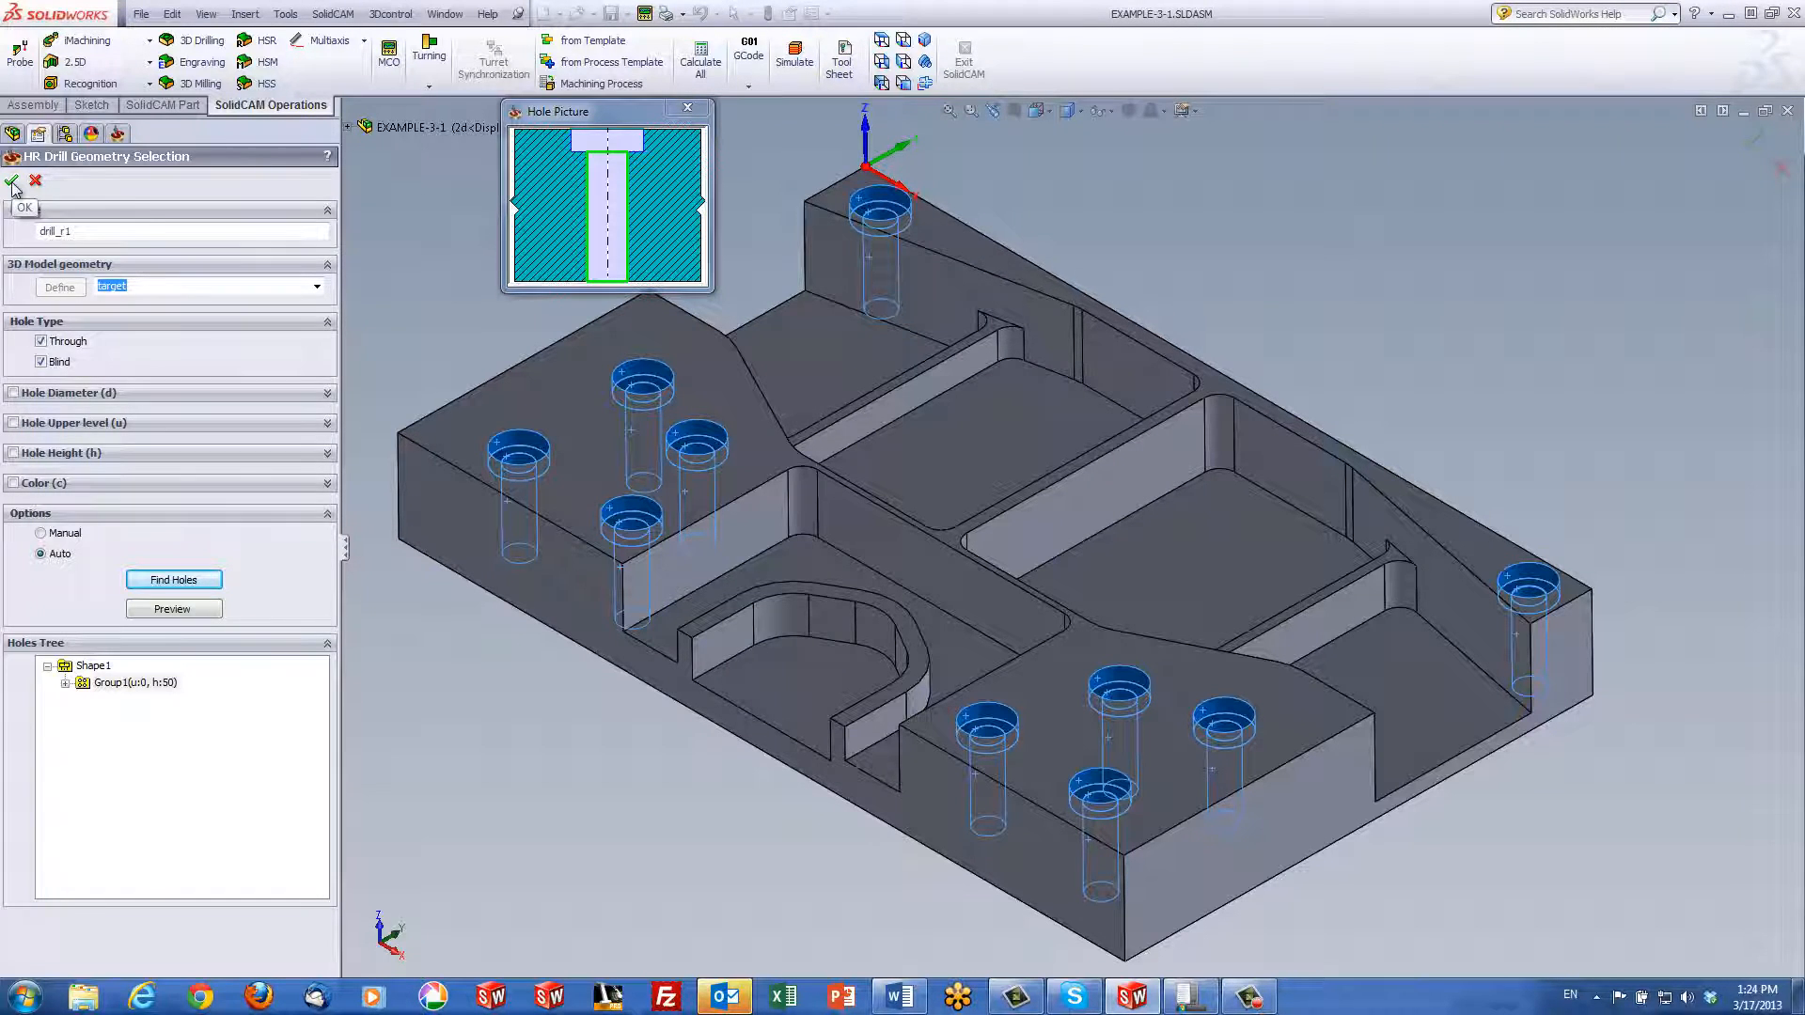
left_click(12, 181)
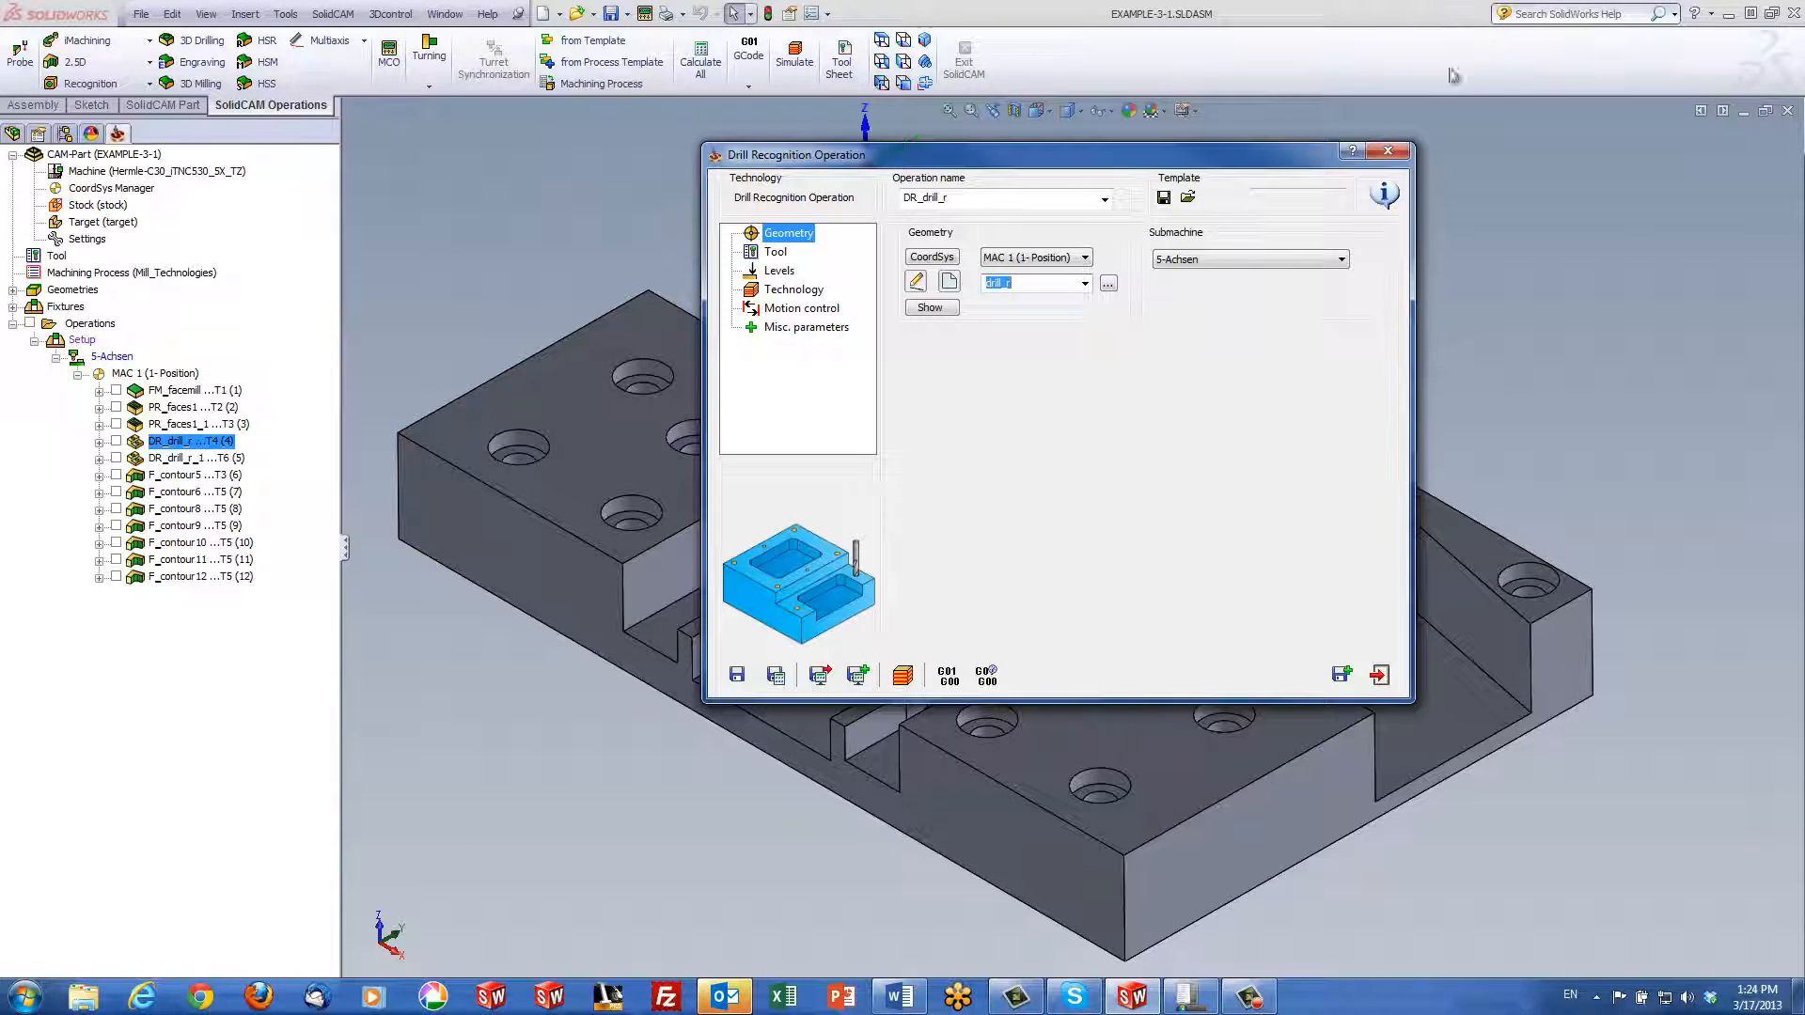
Review the spot drill's Tool and Levels pages, view a counterbore hole, and open Depth edit
left_click(773, 252)
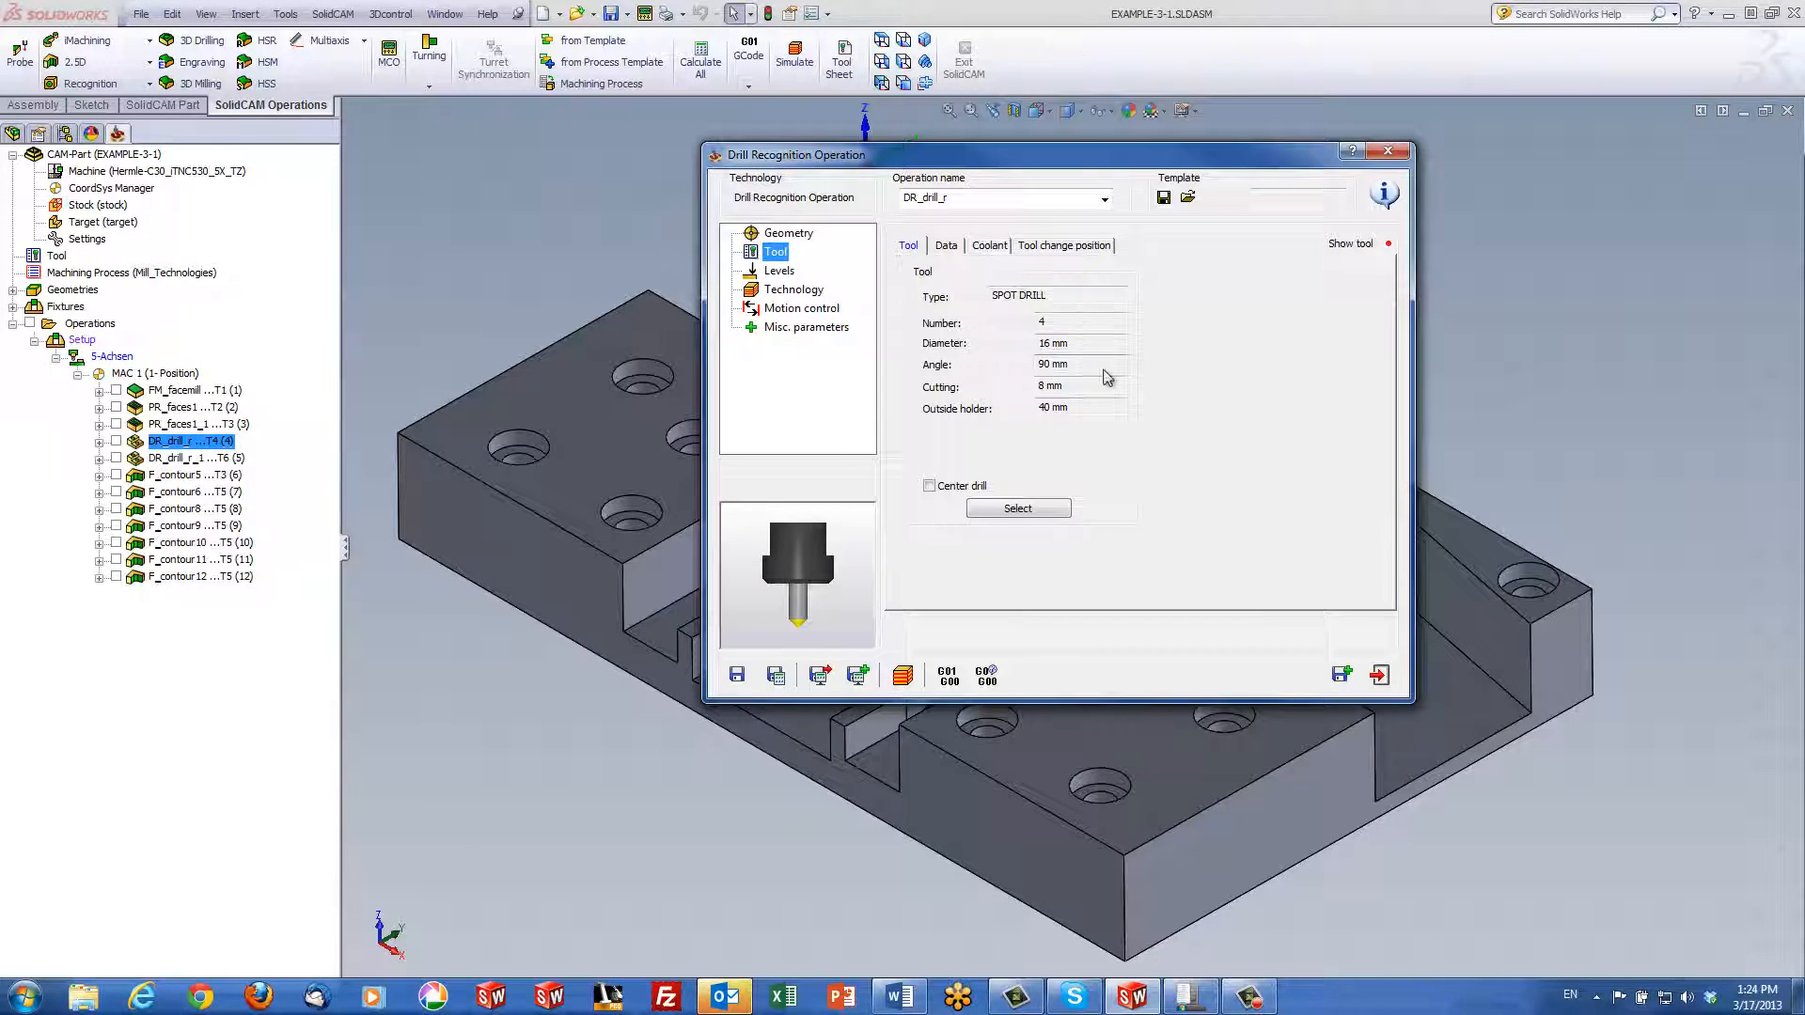
left_click(776, 272)
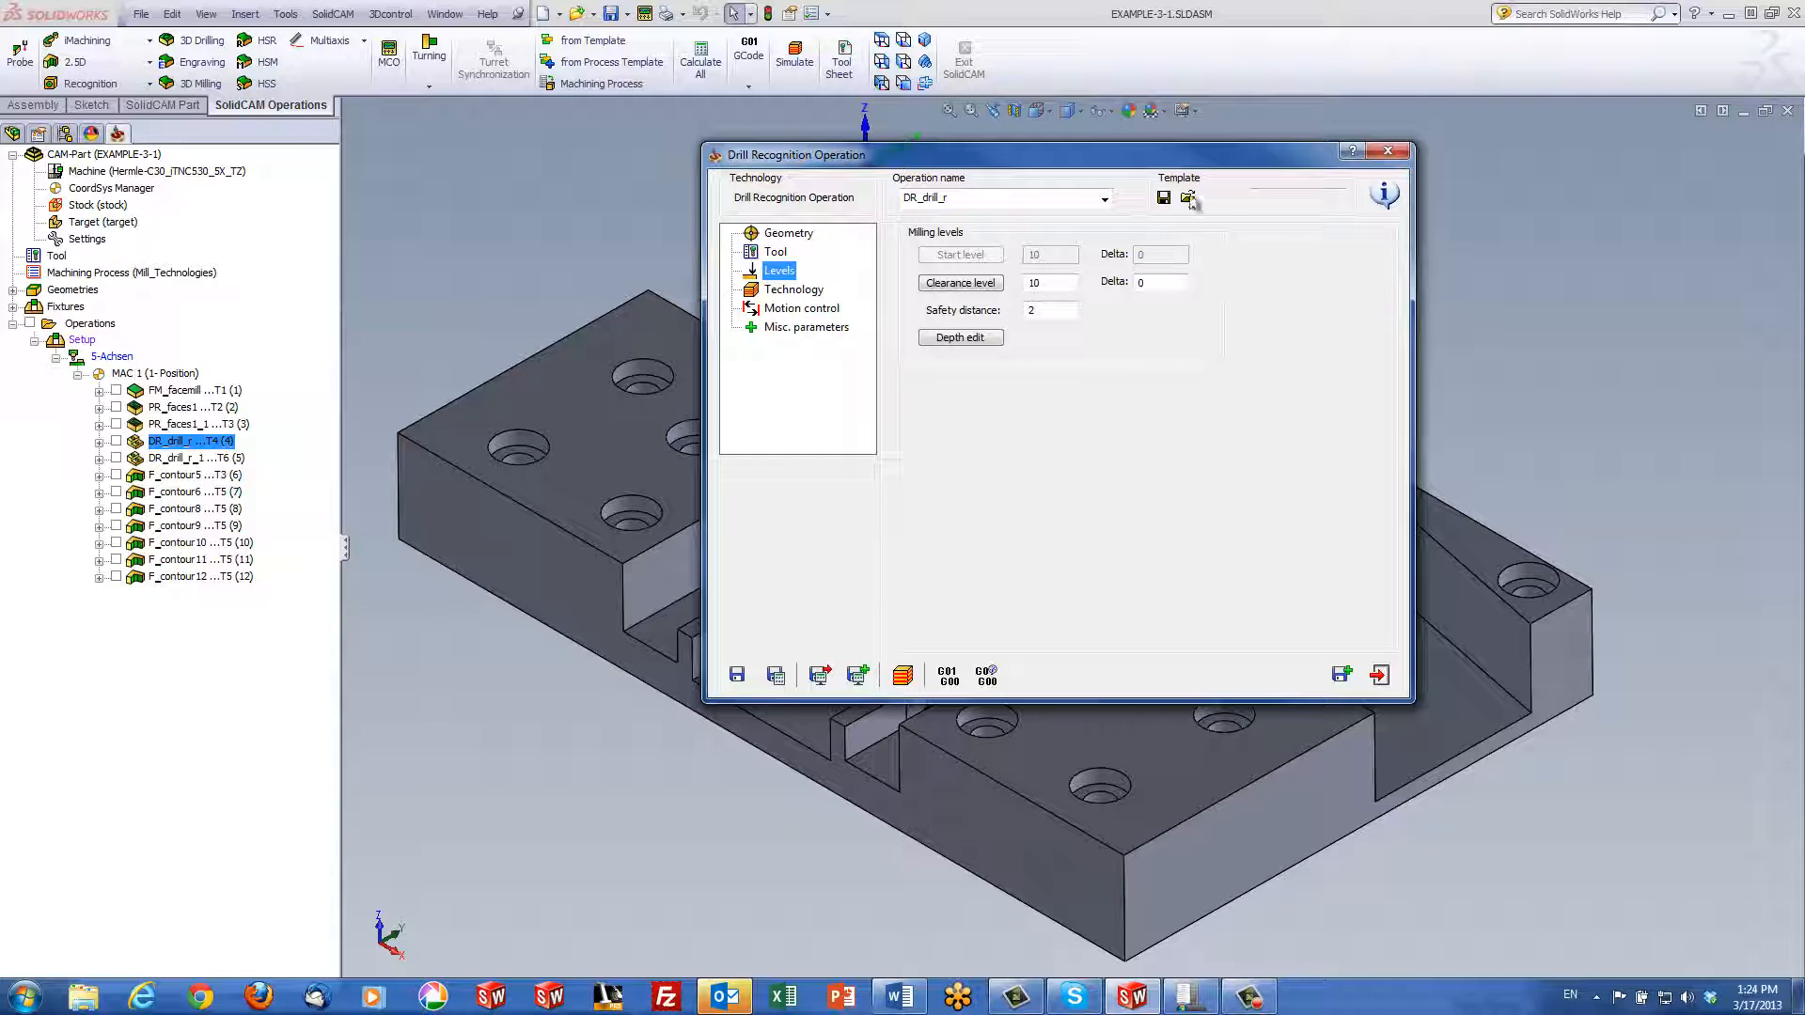
left_click_drag(1196, 163, 744, 154)
scroll(1251, 854, "down", 6)
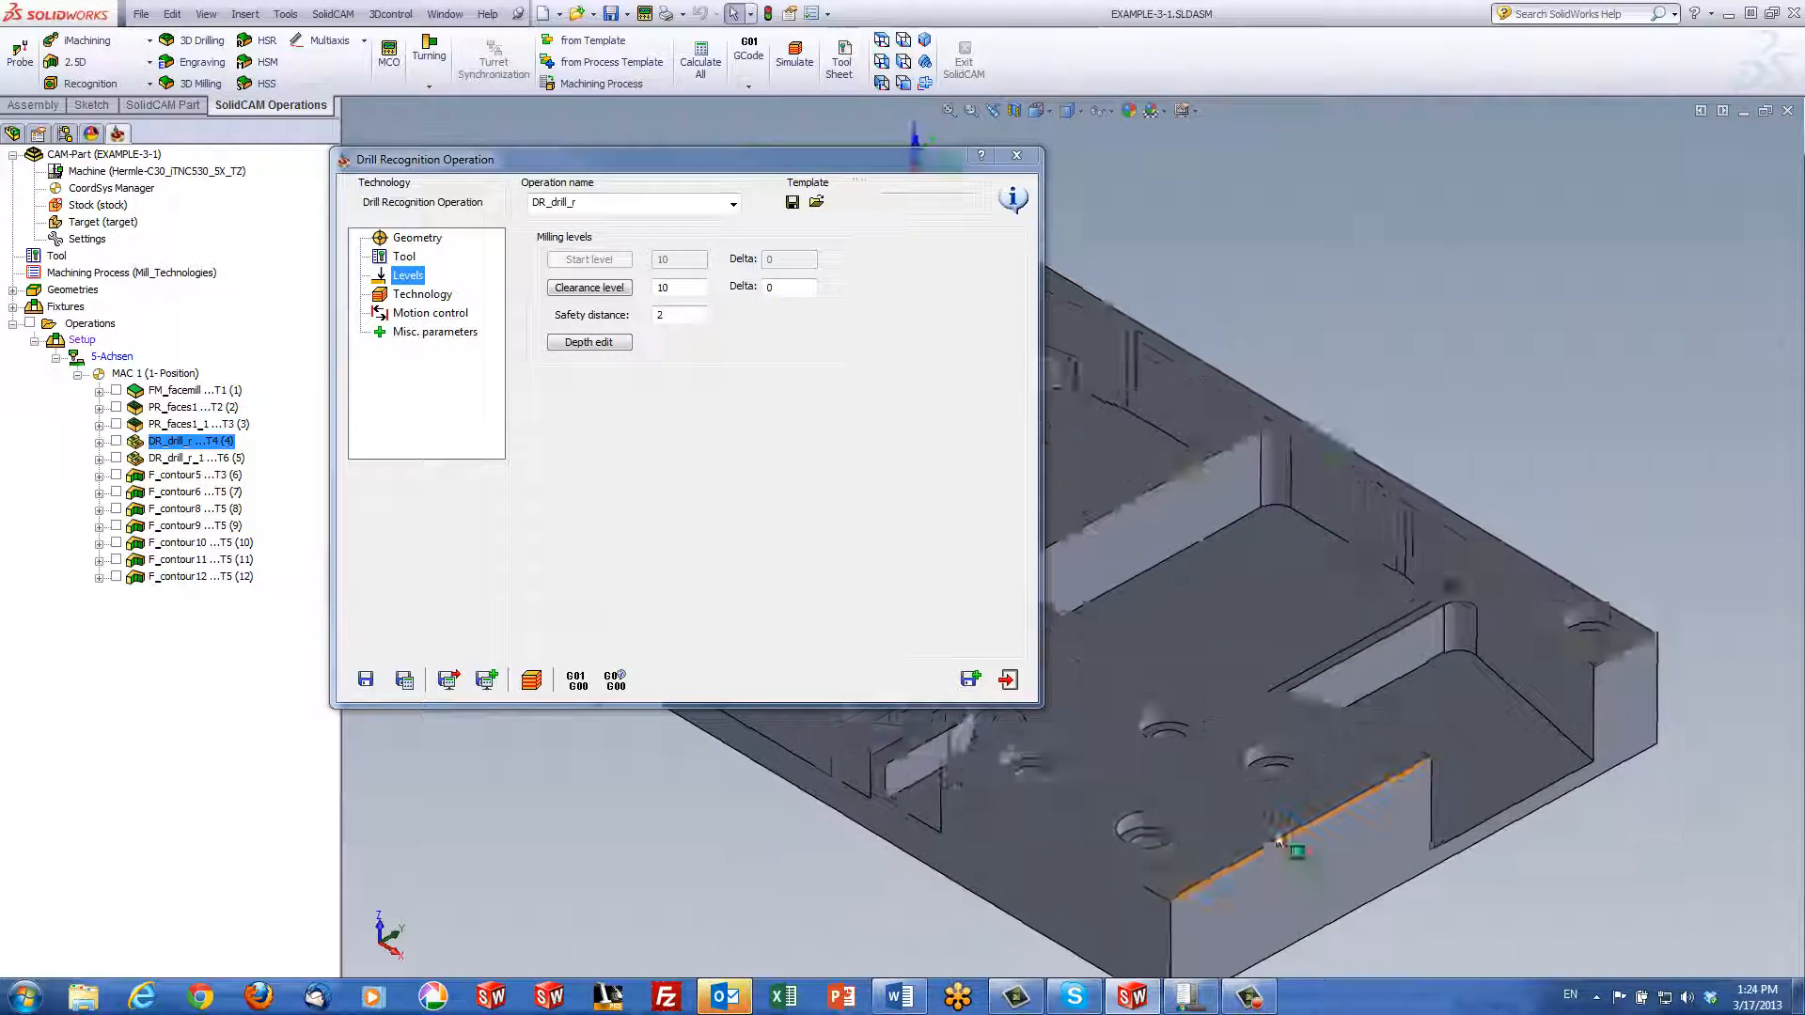
middle_click_drag(1370, 800, 1225, 834)
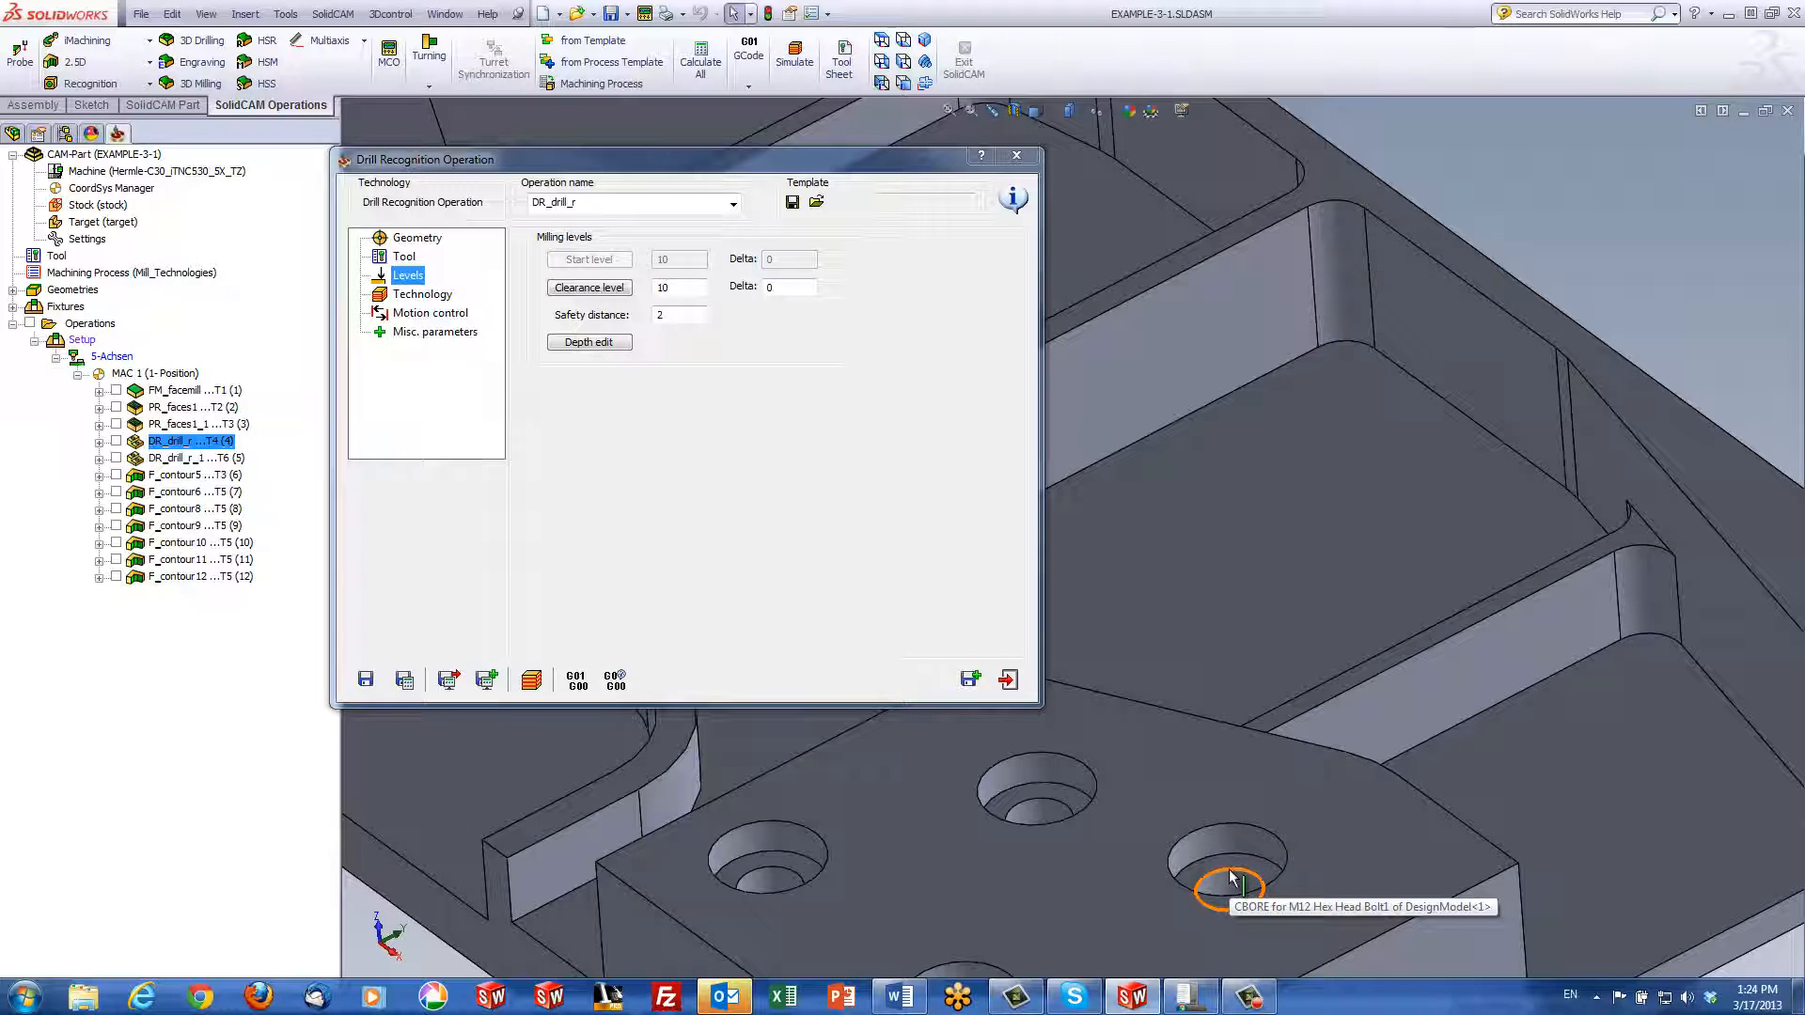
left_click(1229, 876)
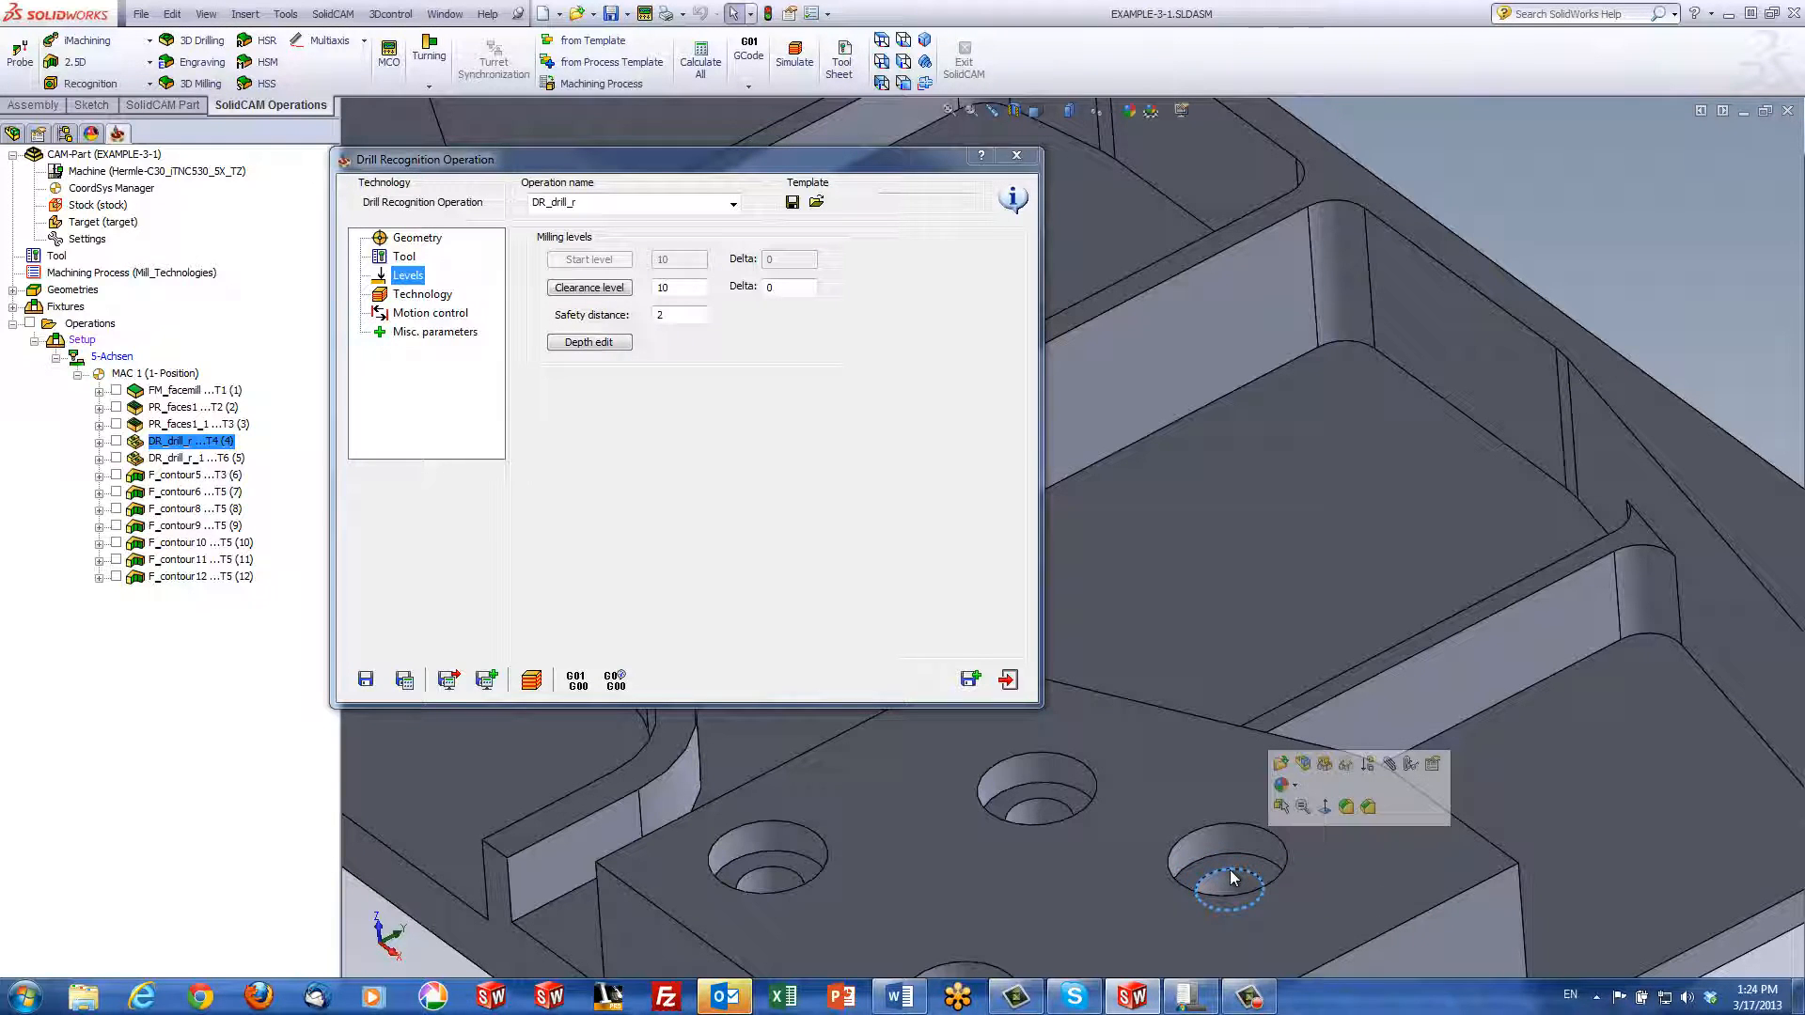
left_click(865, 547)
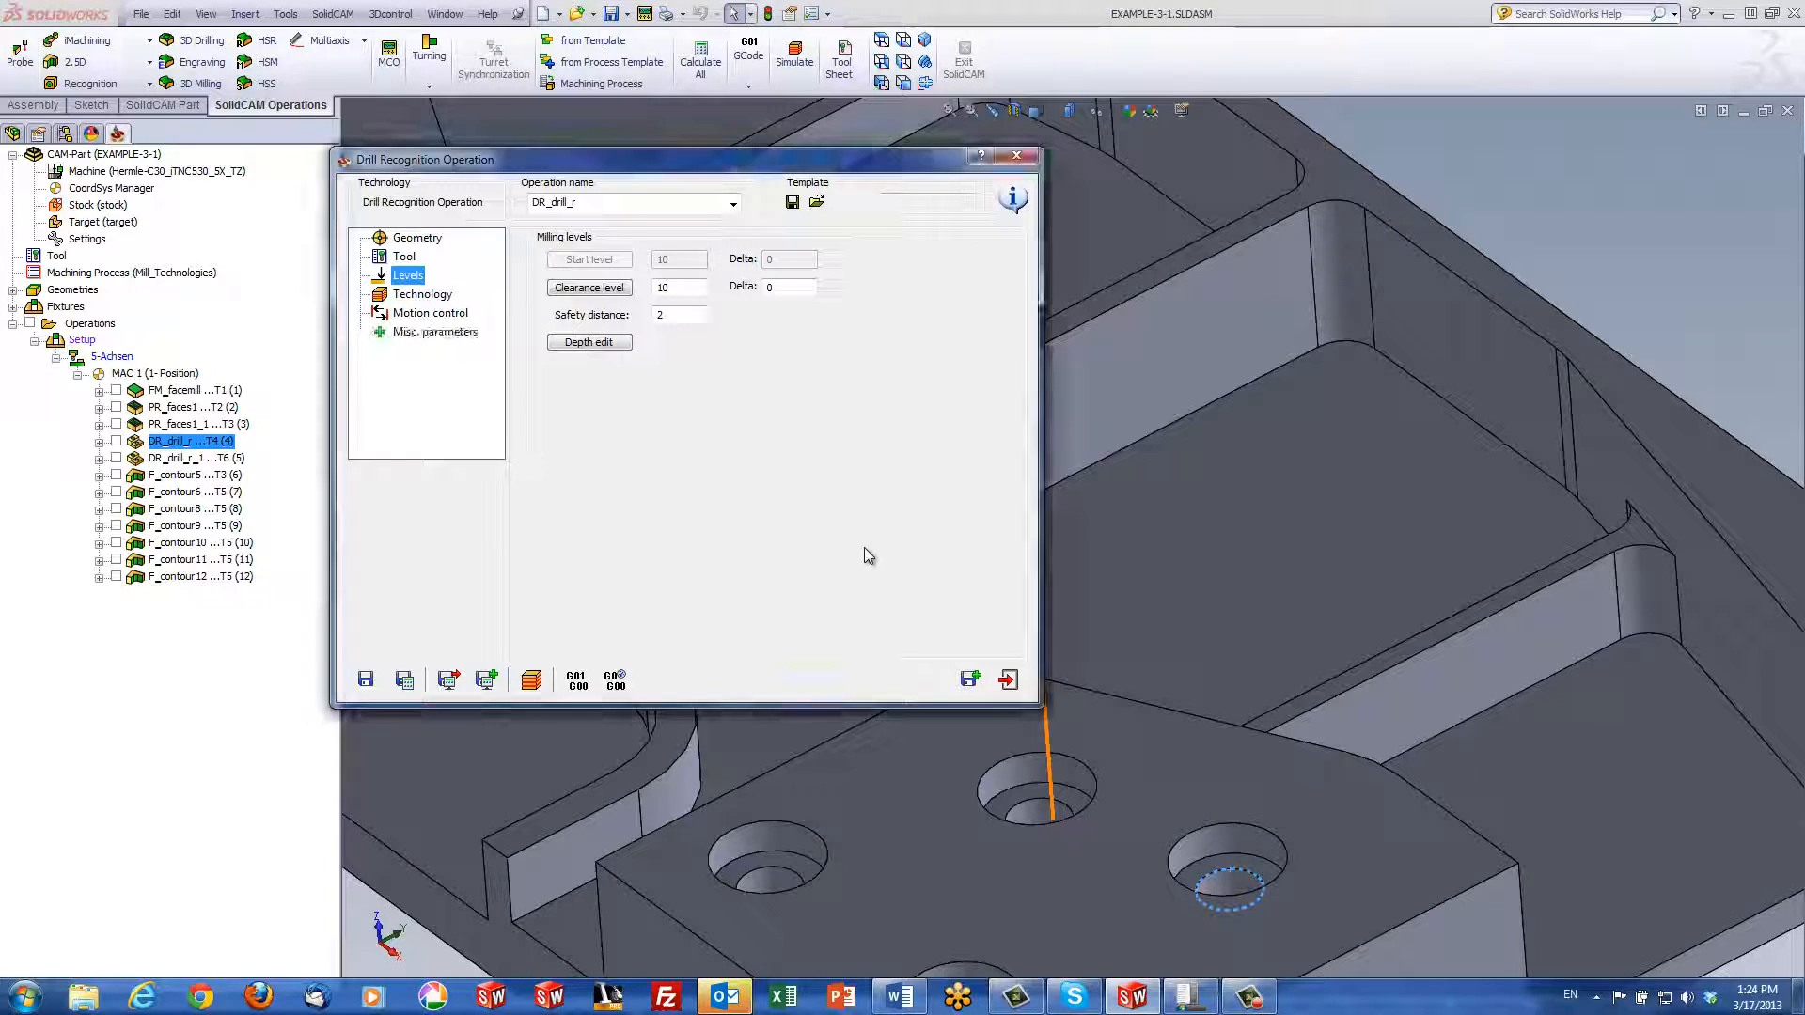
left_click(590, 342)
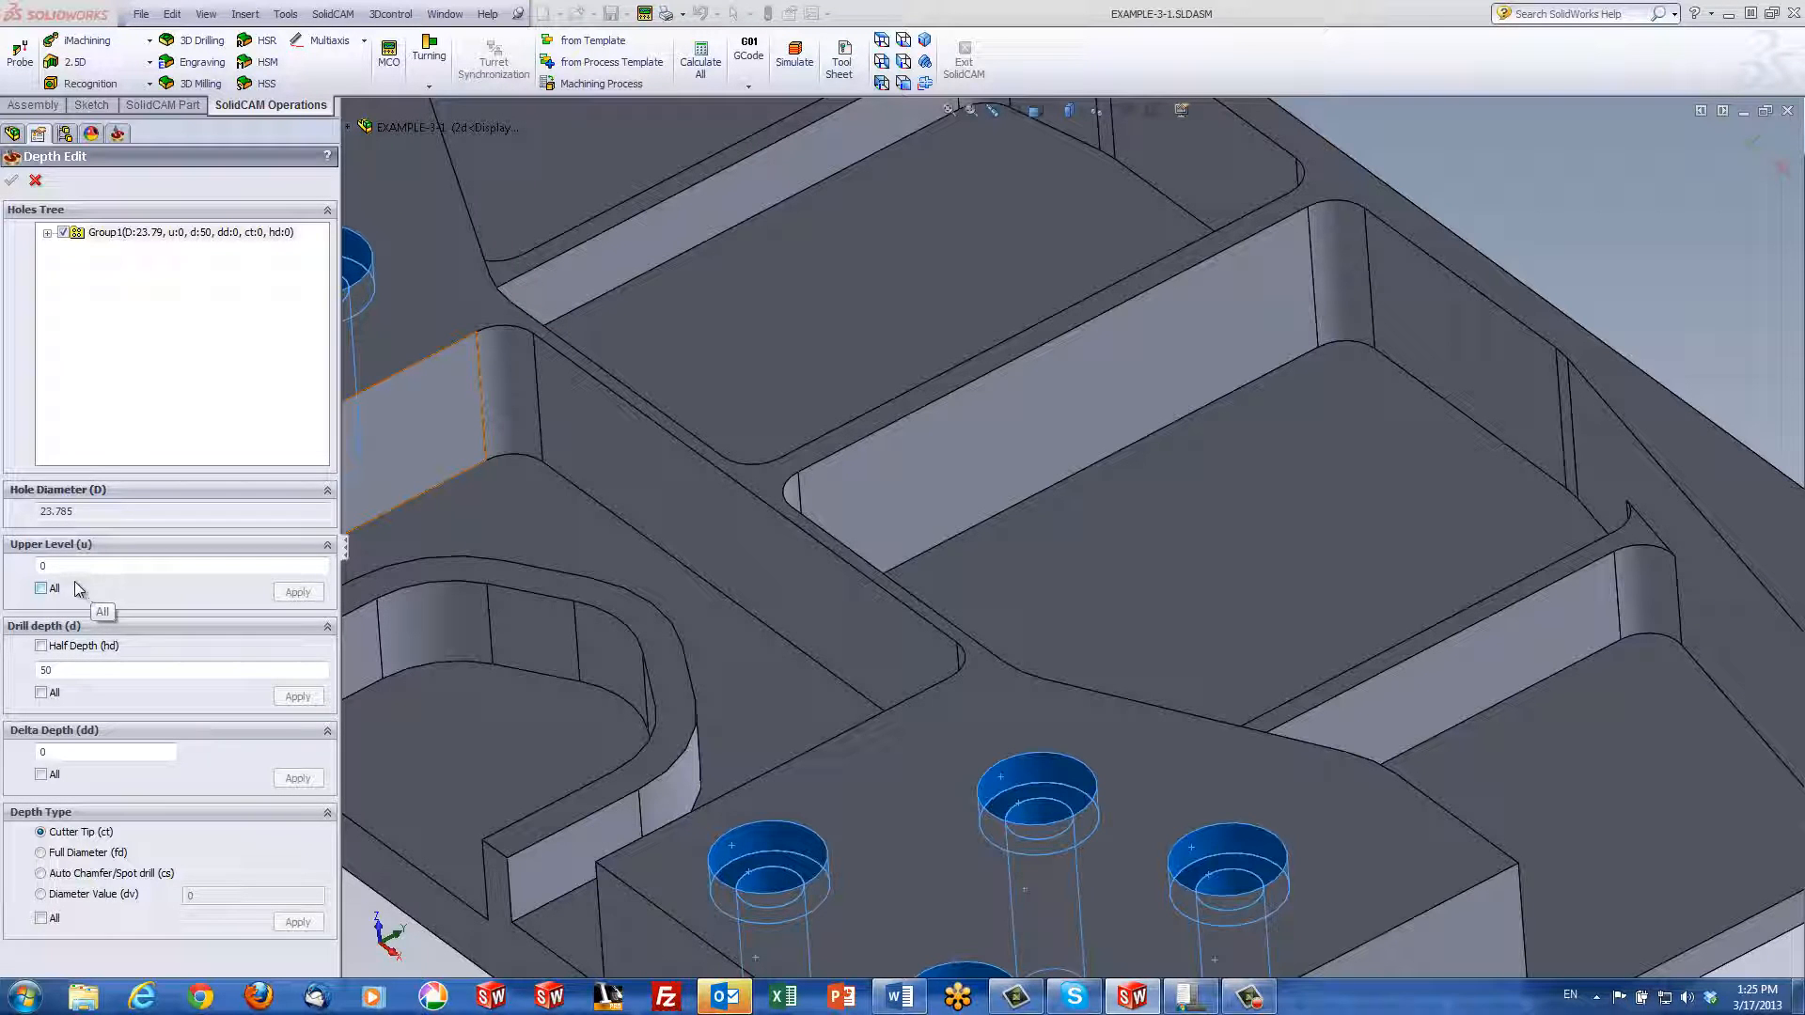
Set Group1's drill depth to 7.5 by picking a counterbore edge
double_click(75, 671)
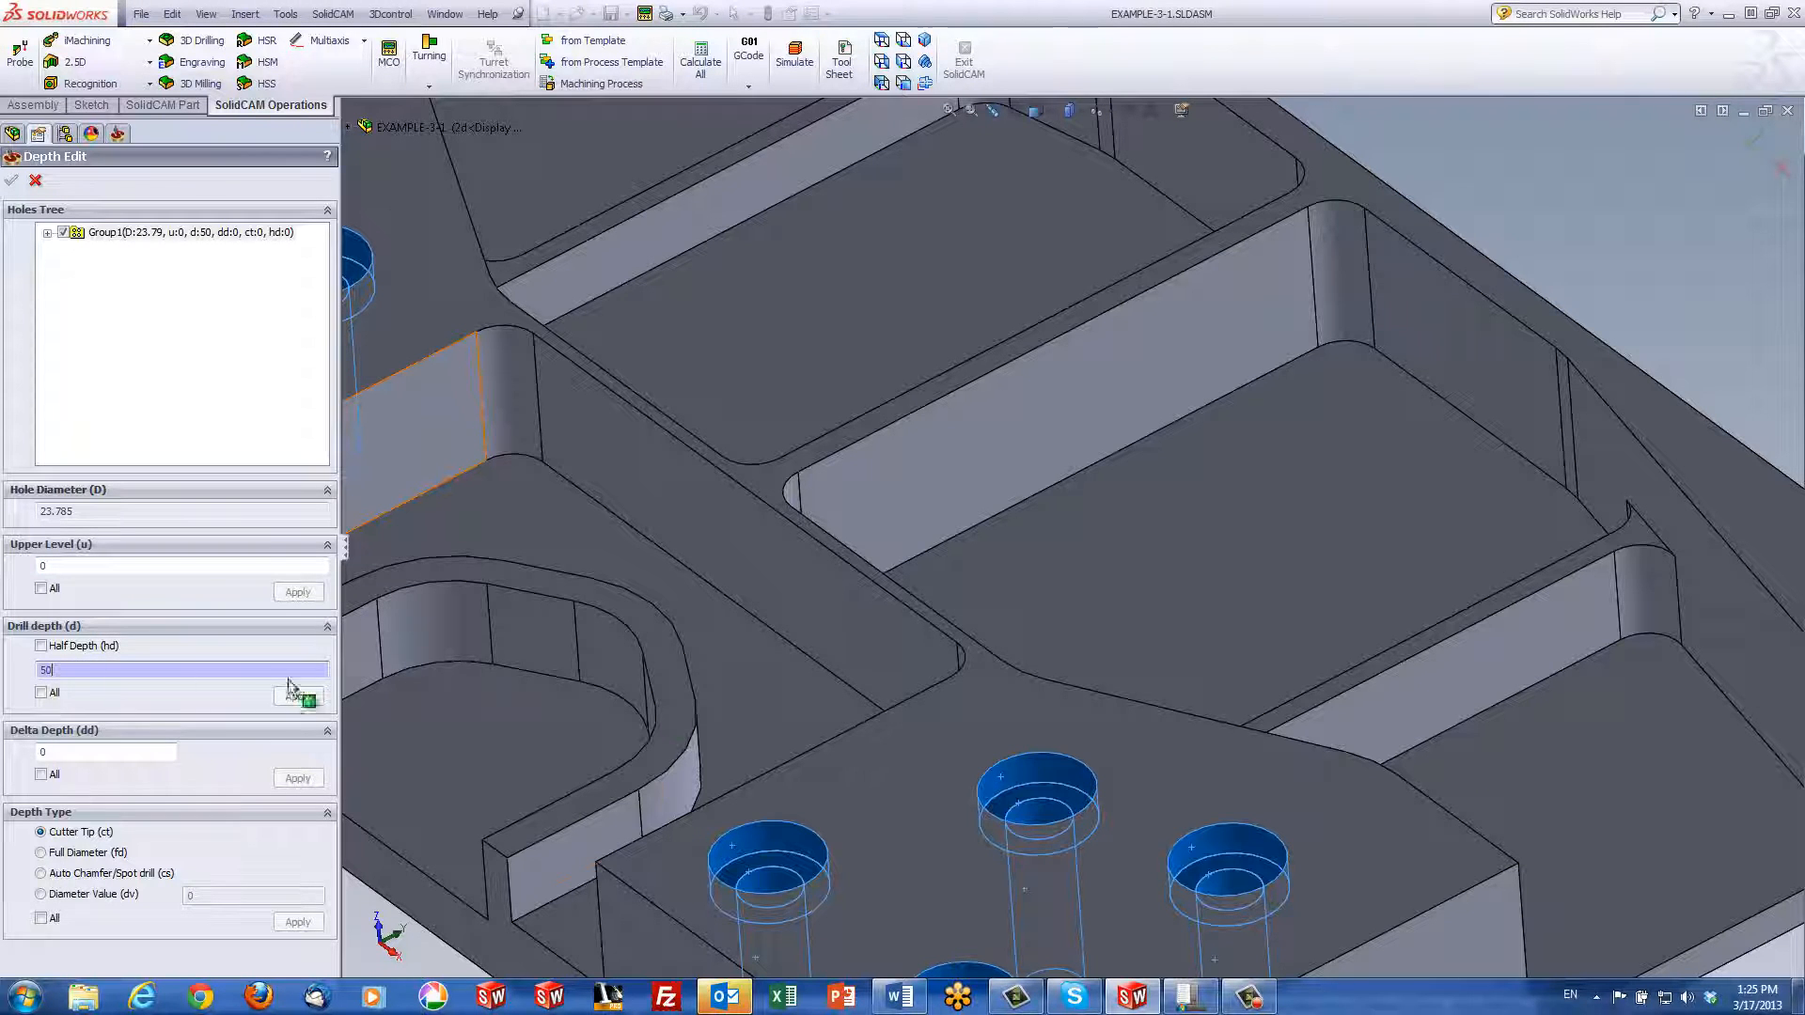
left_click(1052, 810)
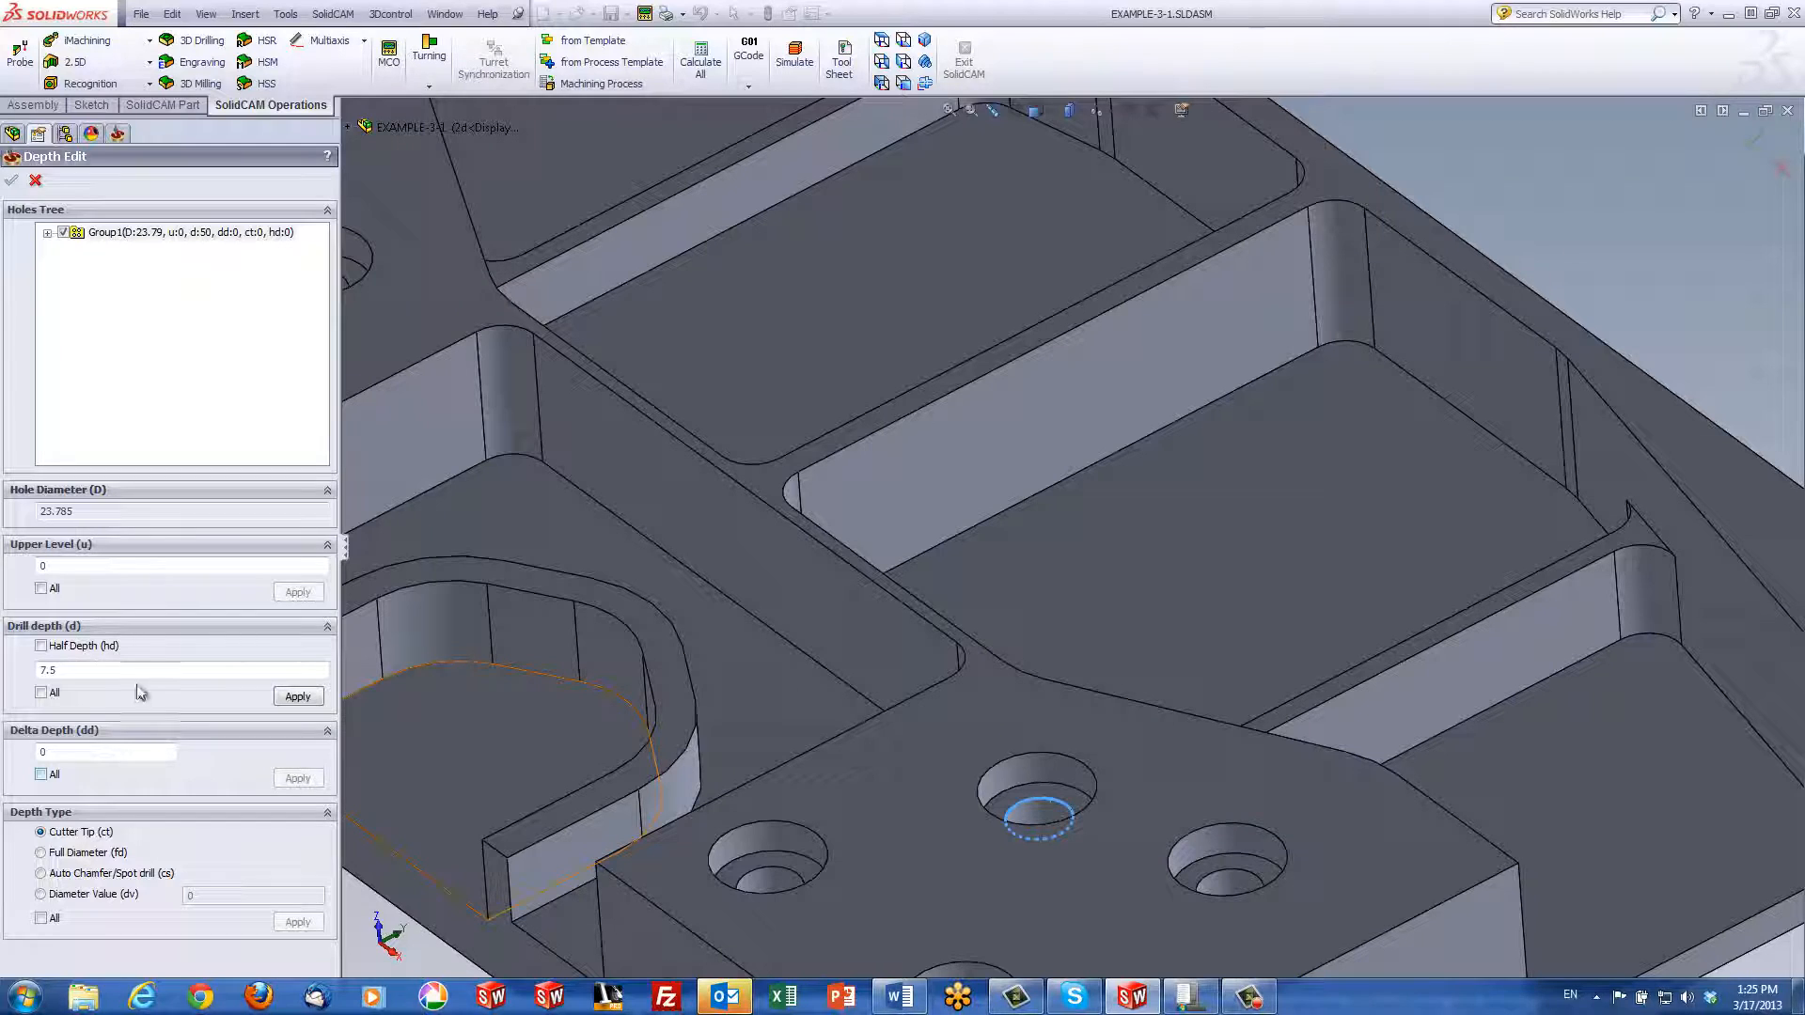
left_click(313, 700)
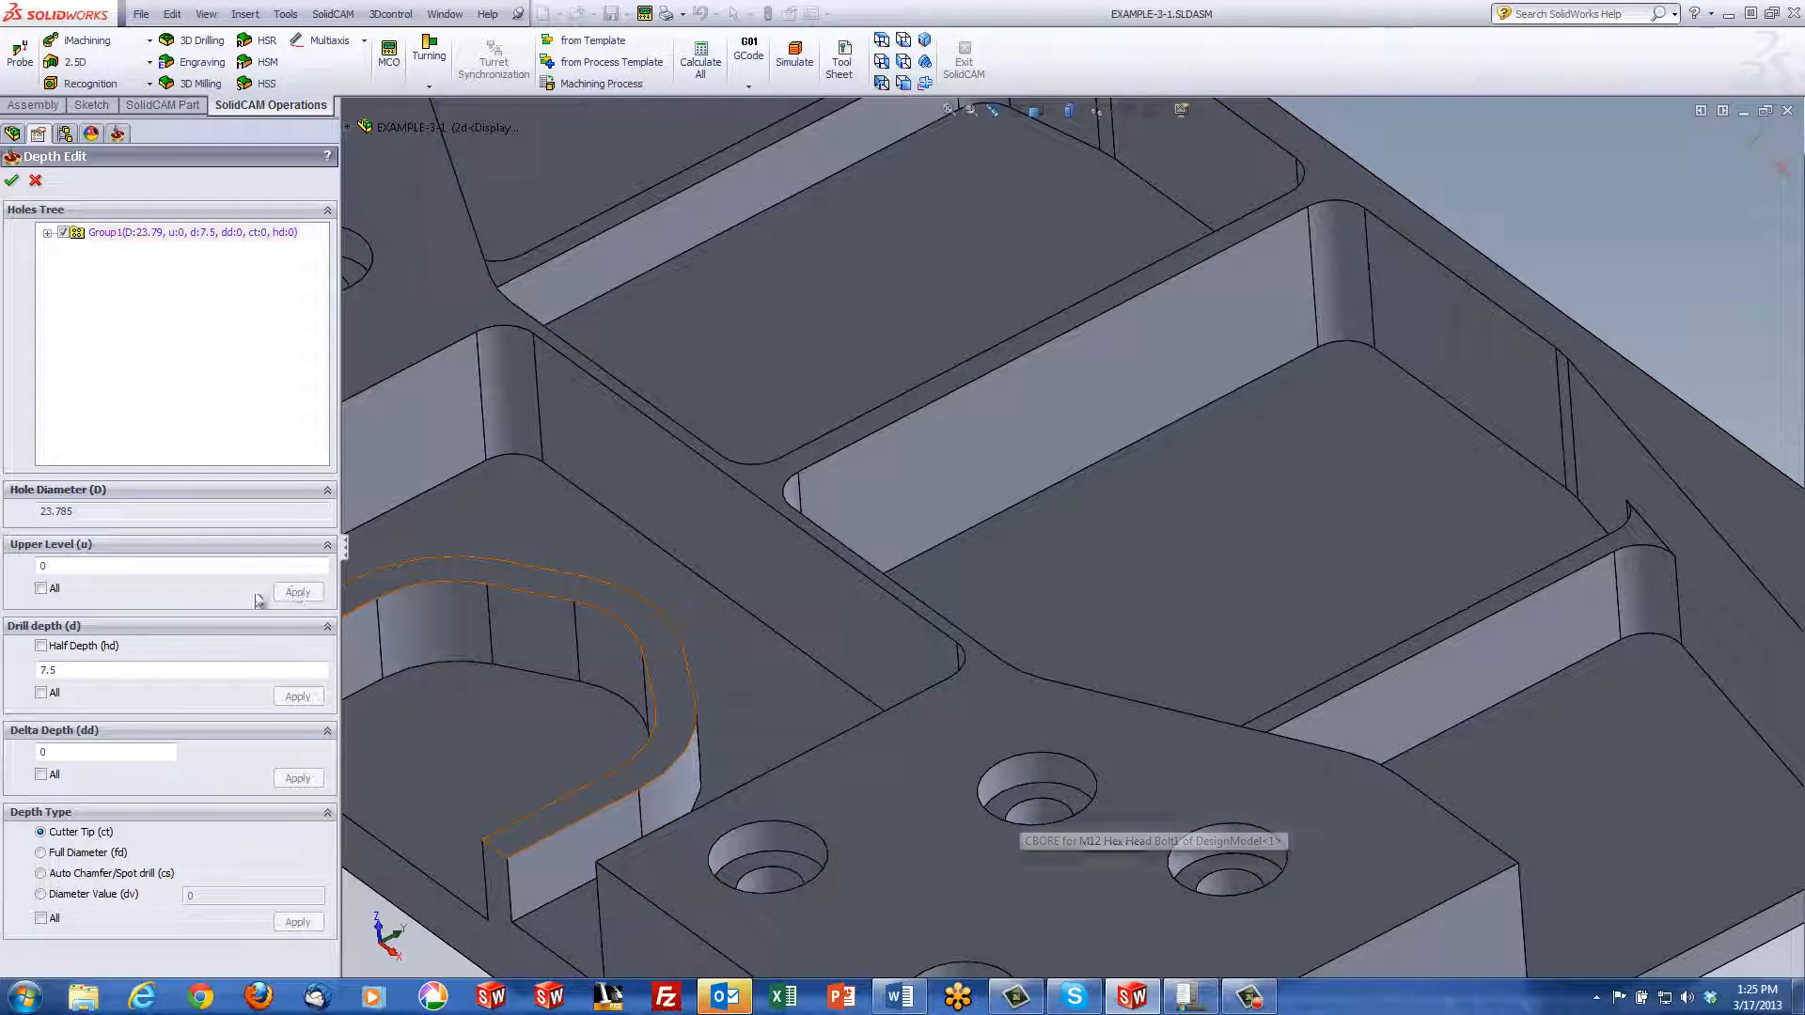
Switch Group1 to Auto Chamfer/Spot drill depth with 0.3 chamfer depth and confirm
left_click(40, 875)
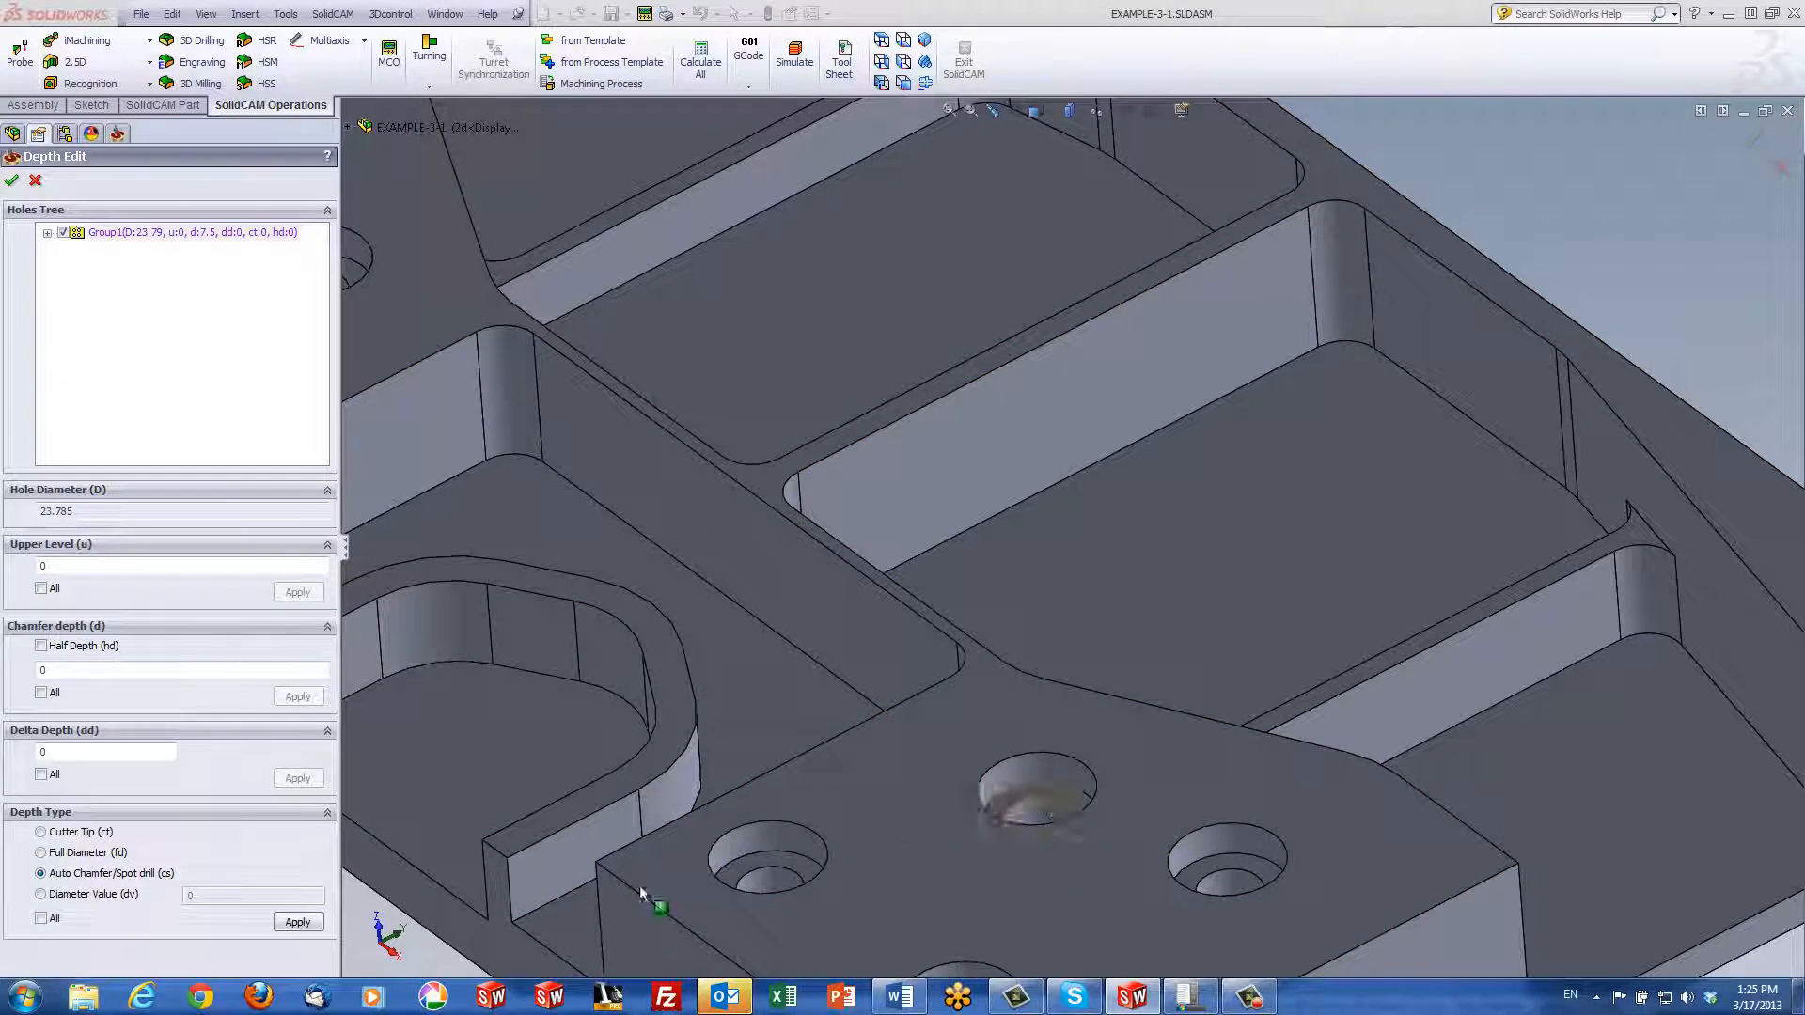
left_click(297, 924)
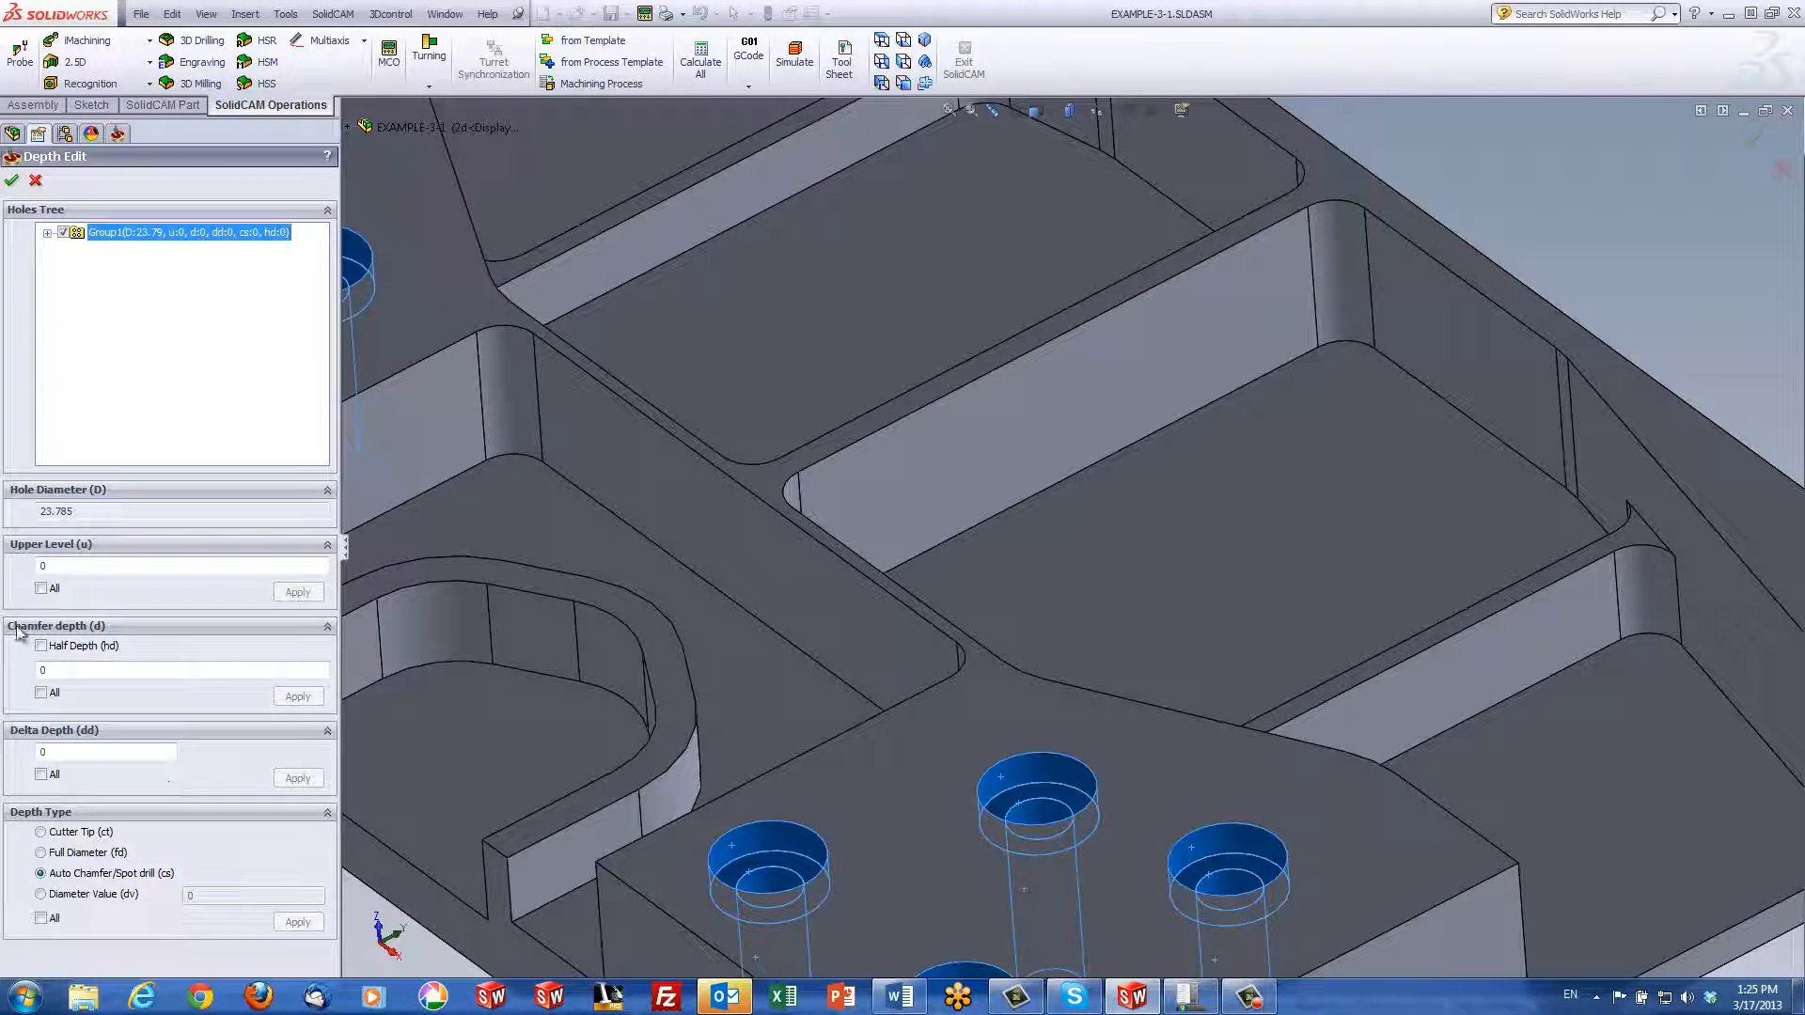
left_click(43, 669)
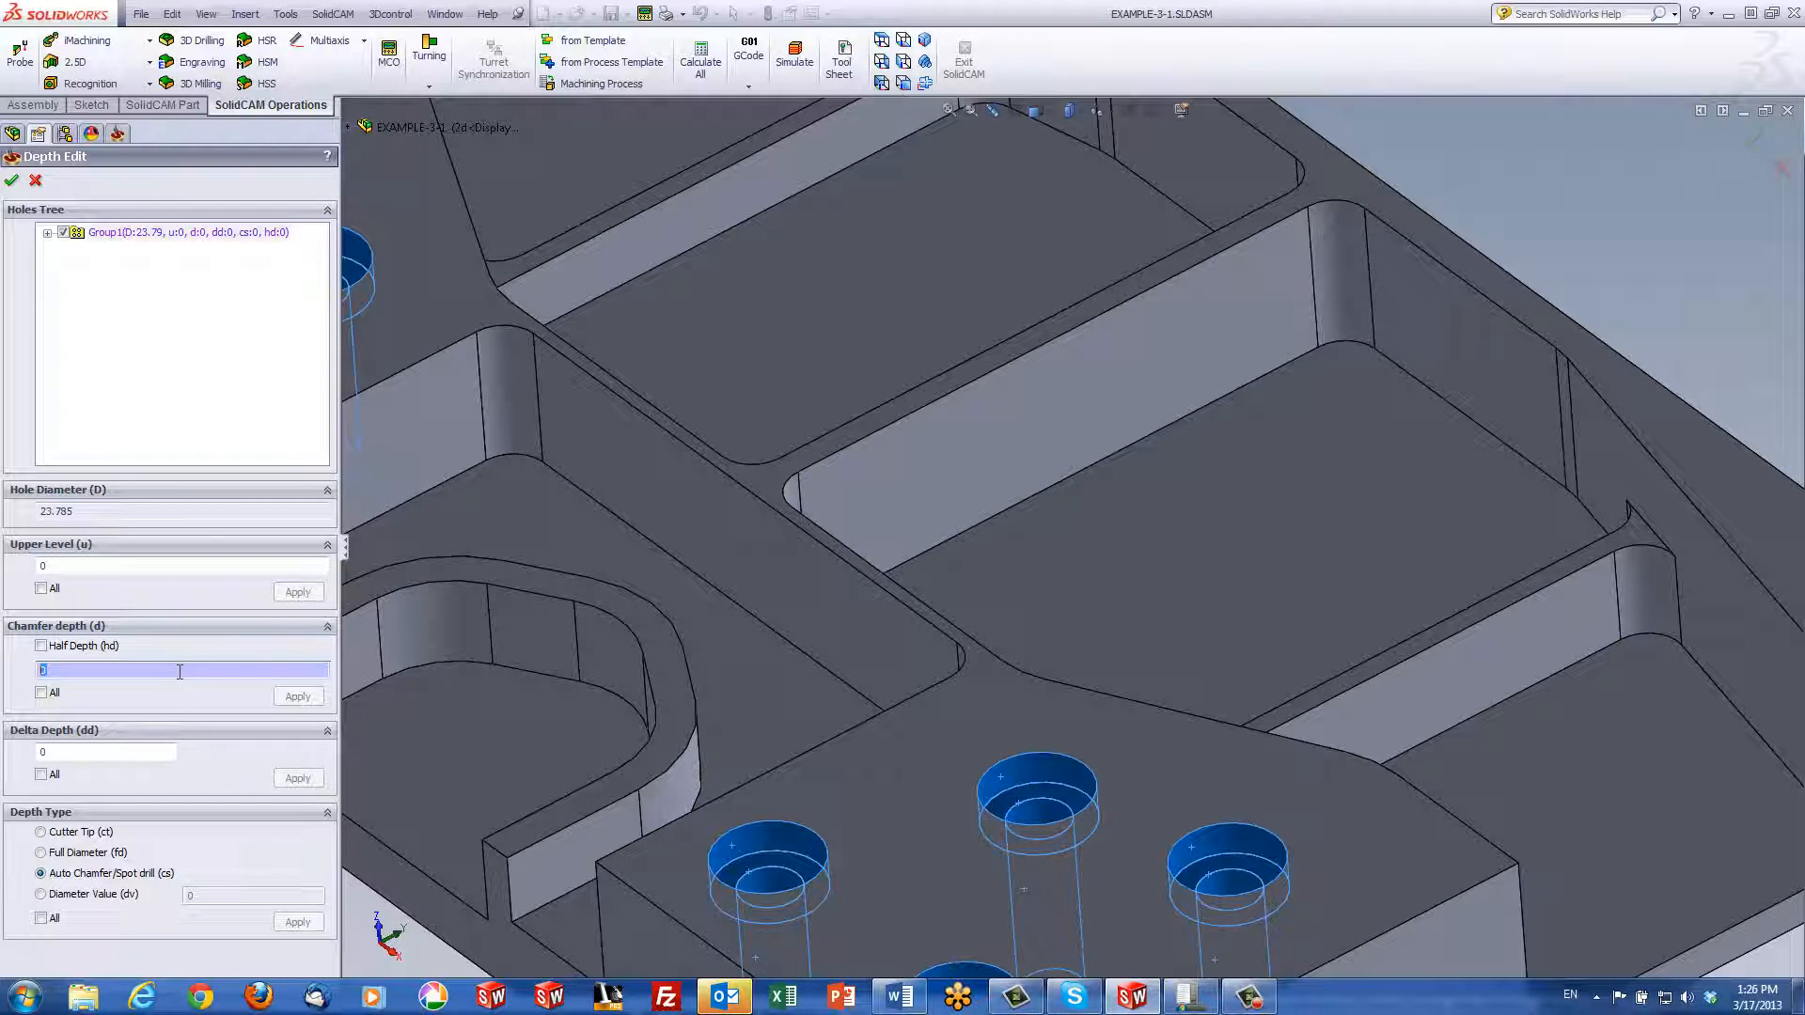
type(".3")
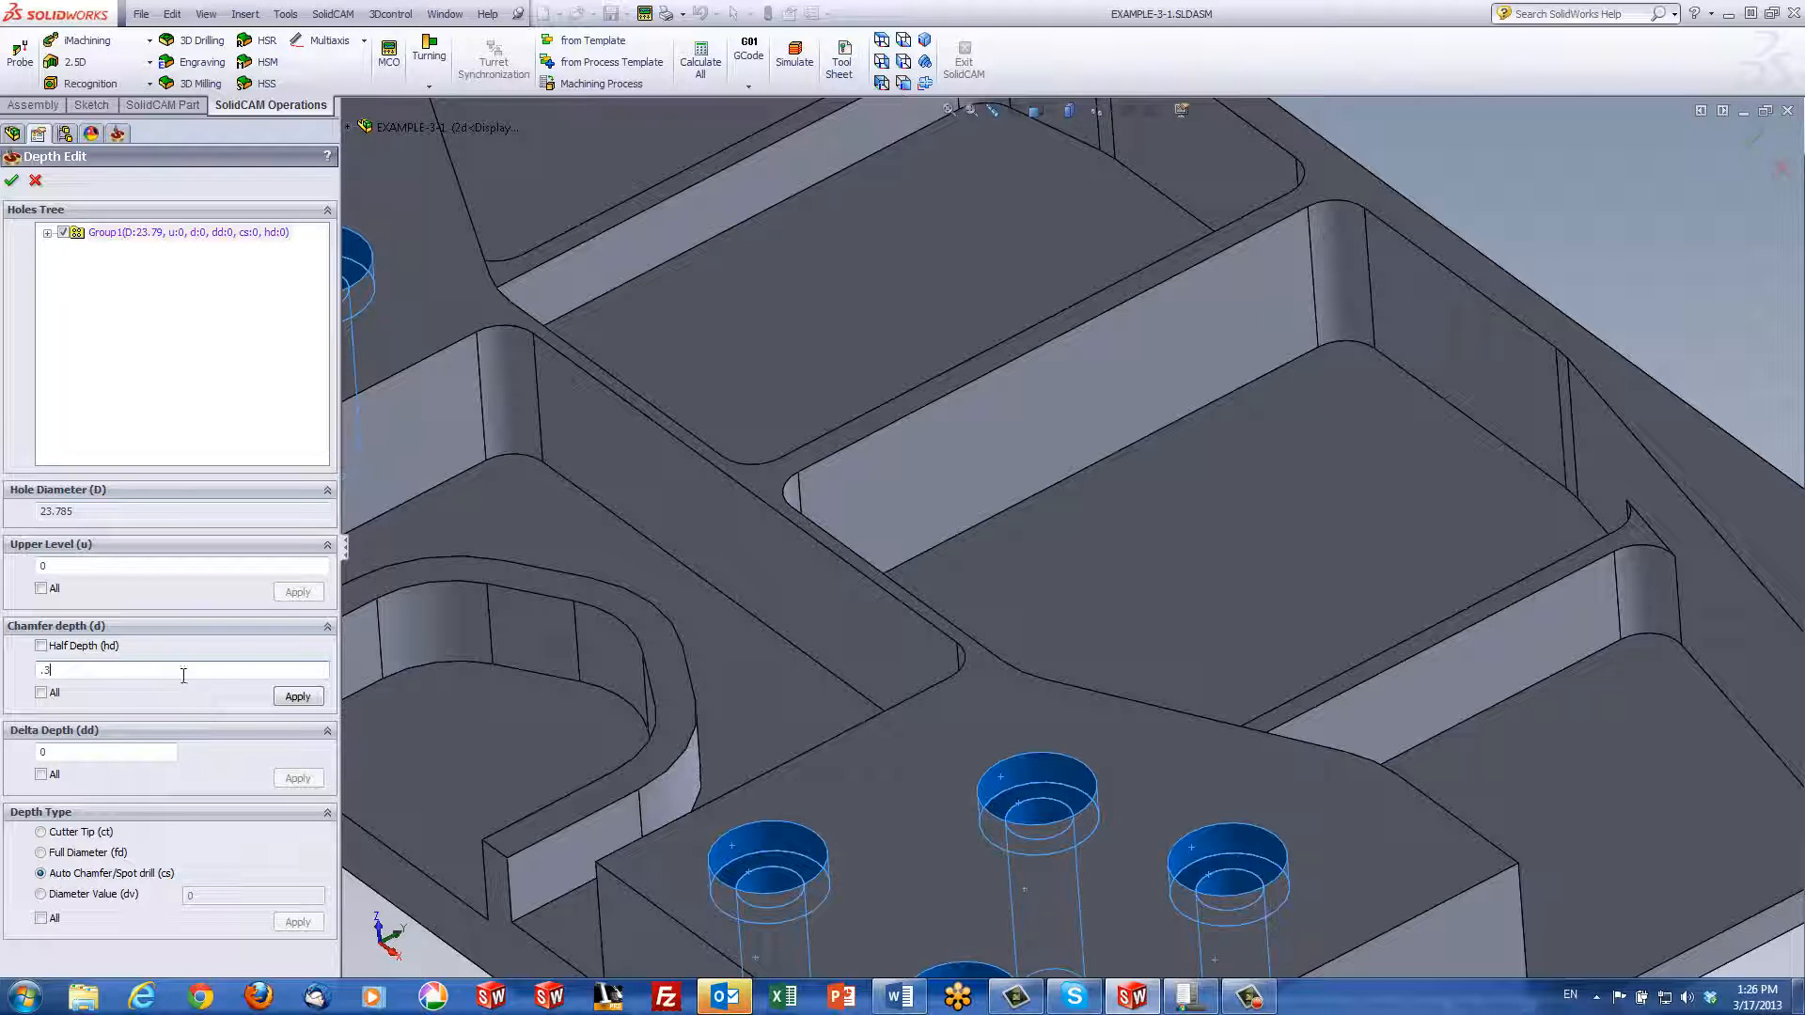
left_click(297, 697)
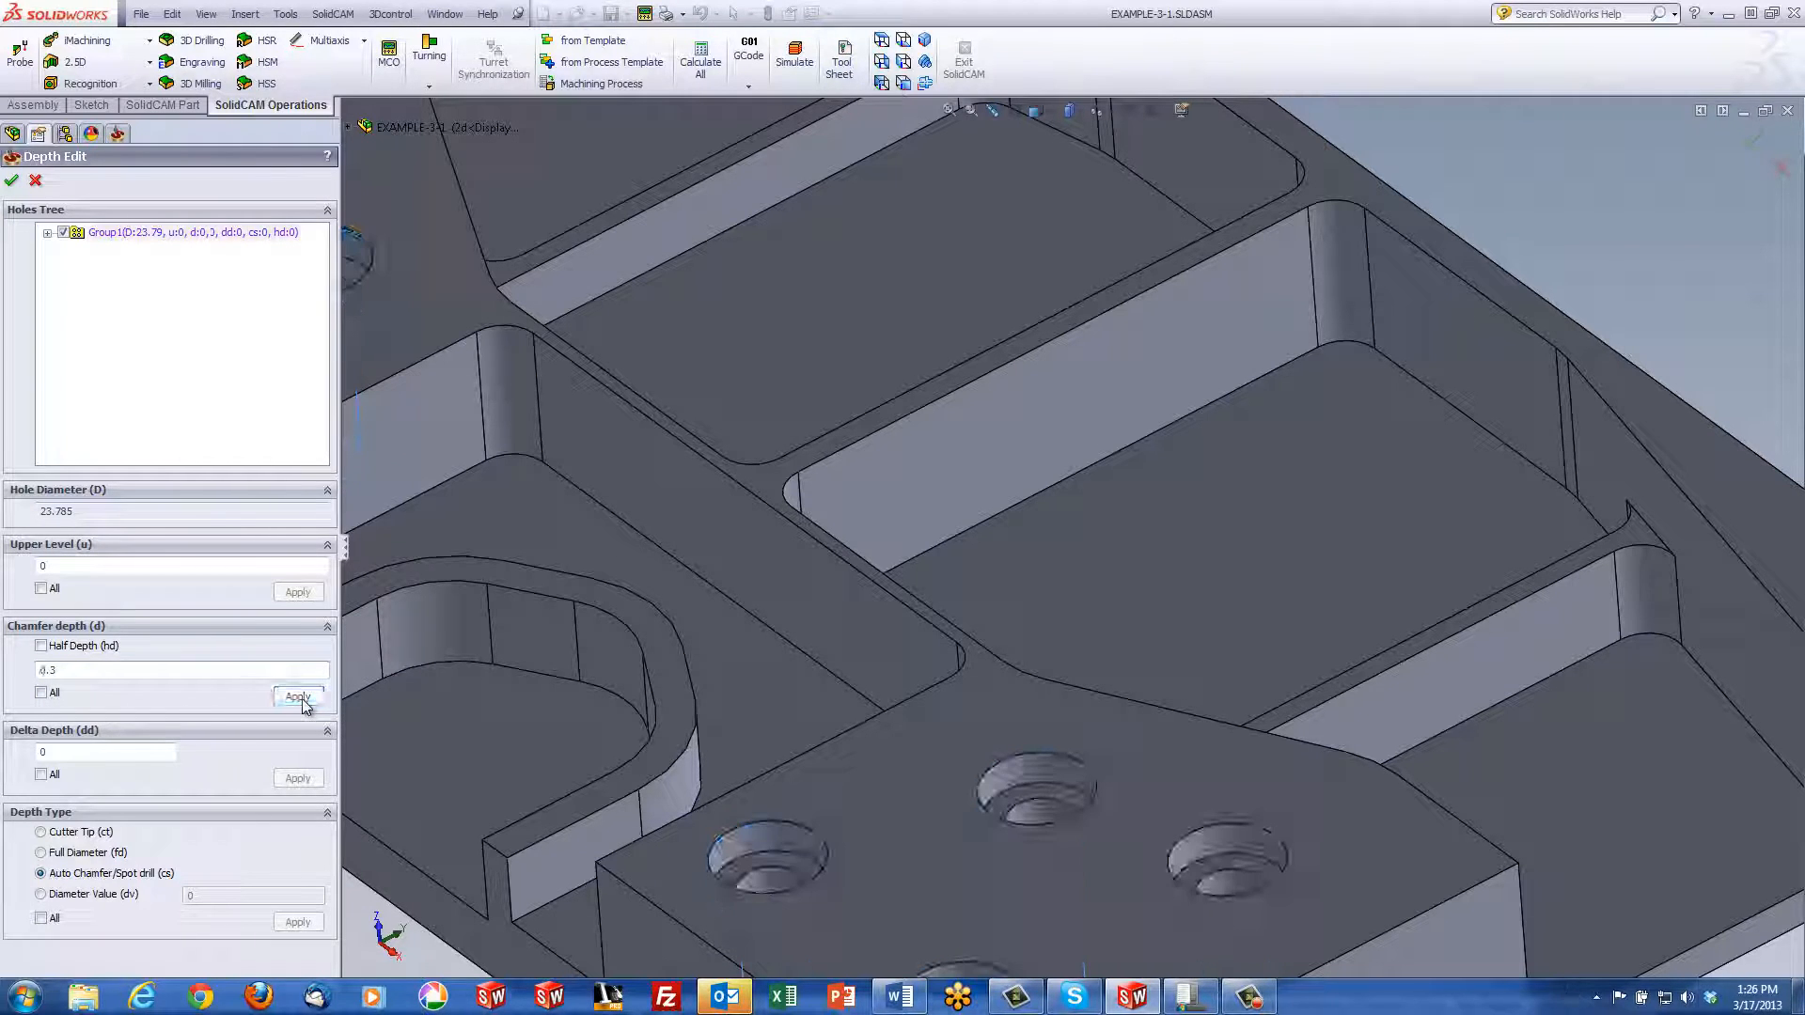
left_click(12, 179)
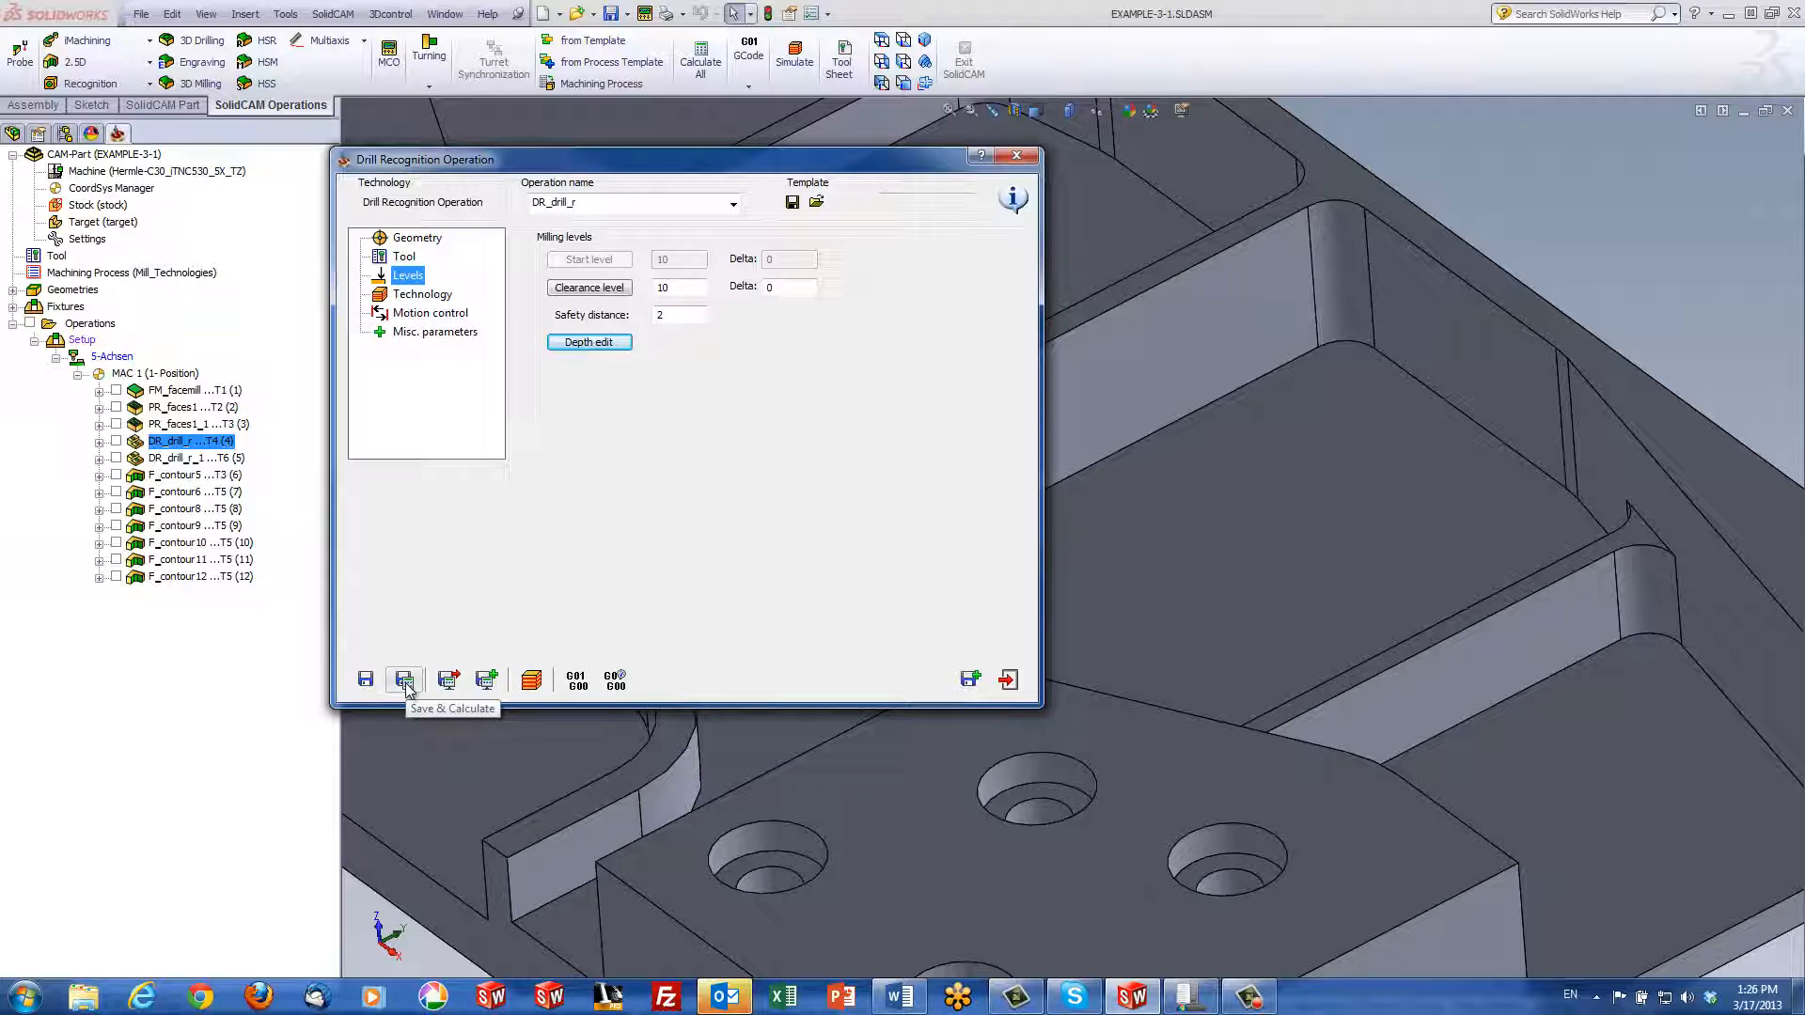
Save and calculate DR_drill_r, then simulate it to inspect the ten spot-drilled holes
left_click(405, 684)
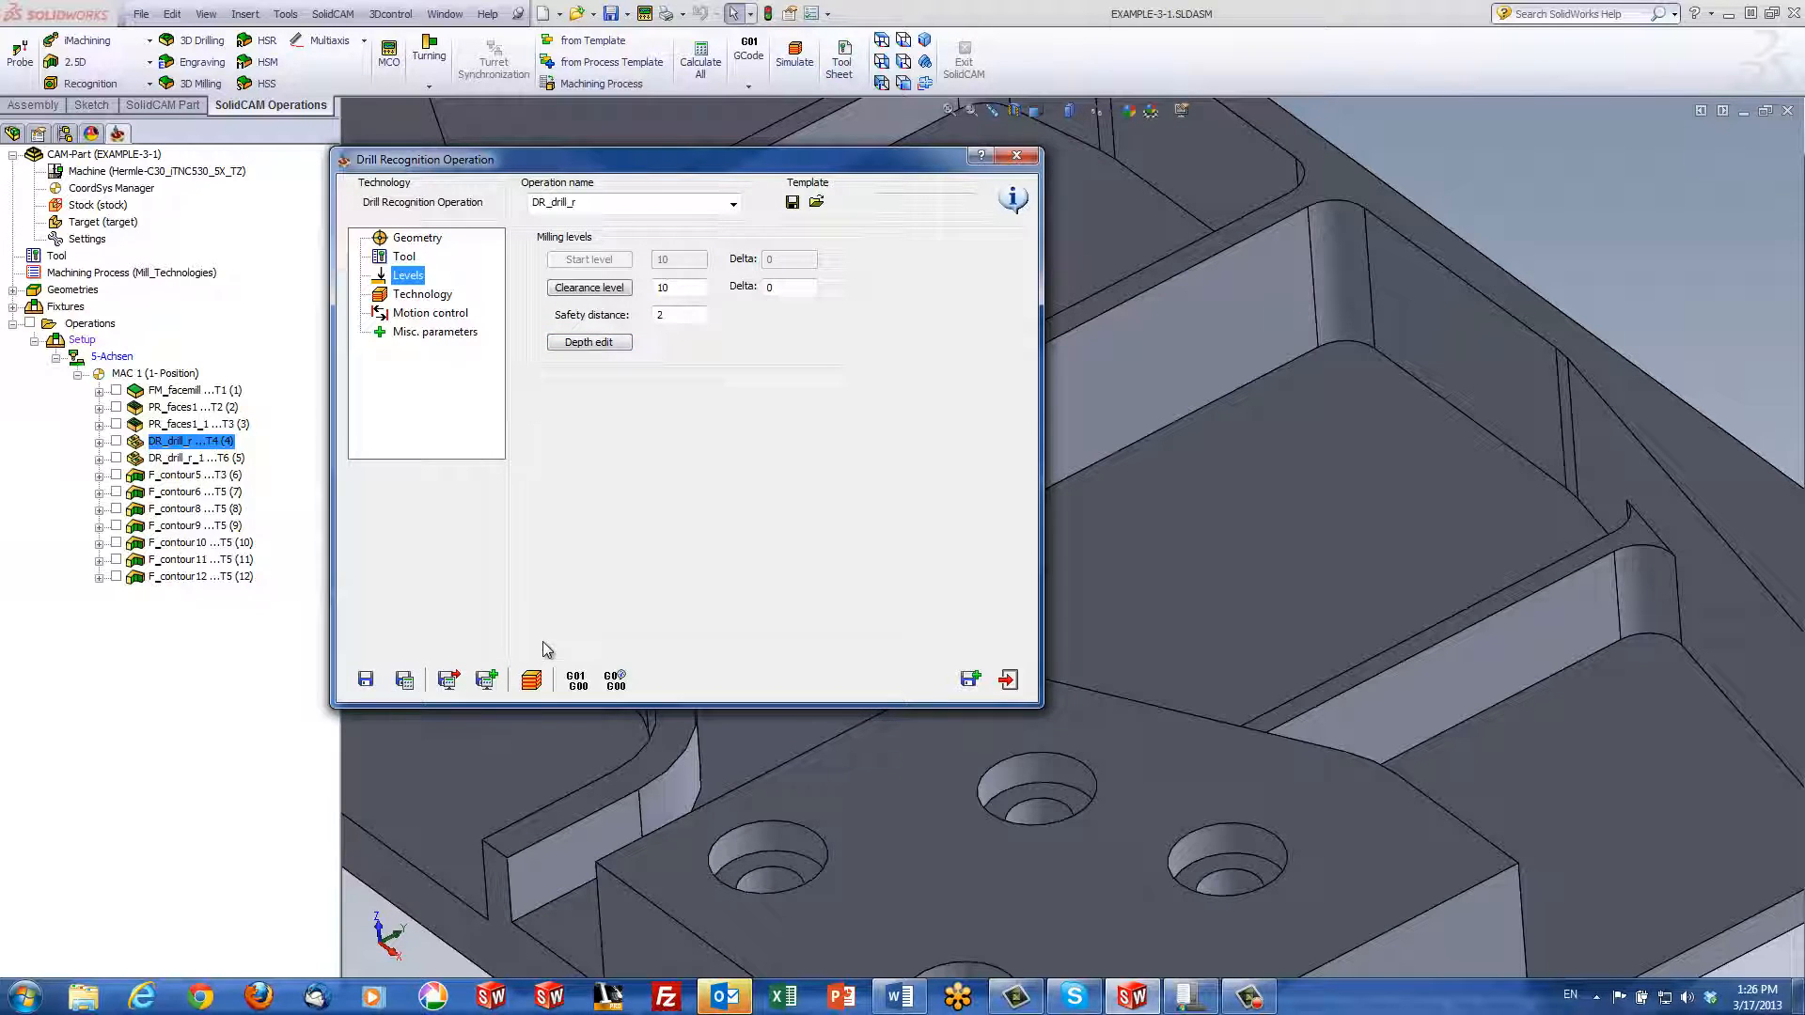
left_click(530, 684)
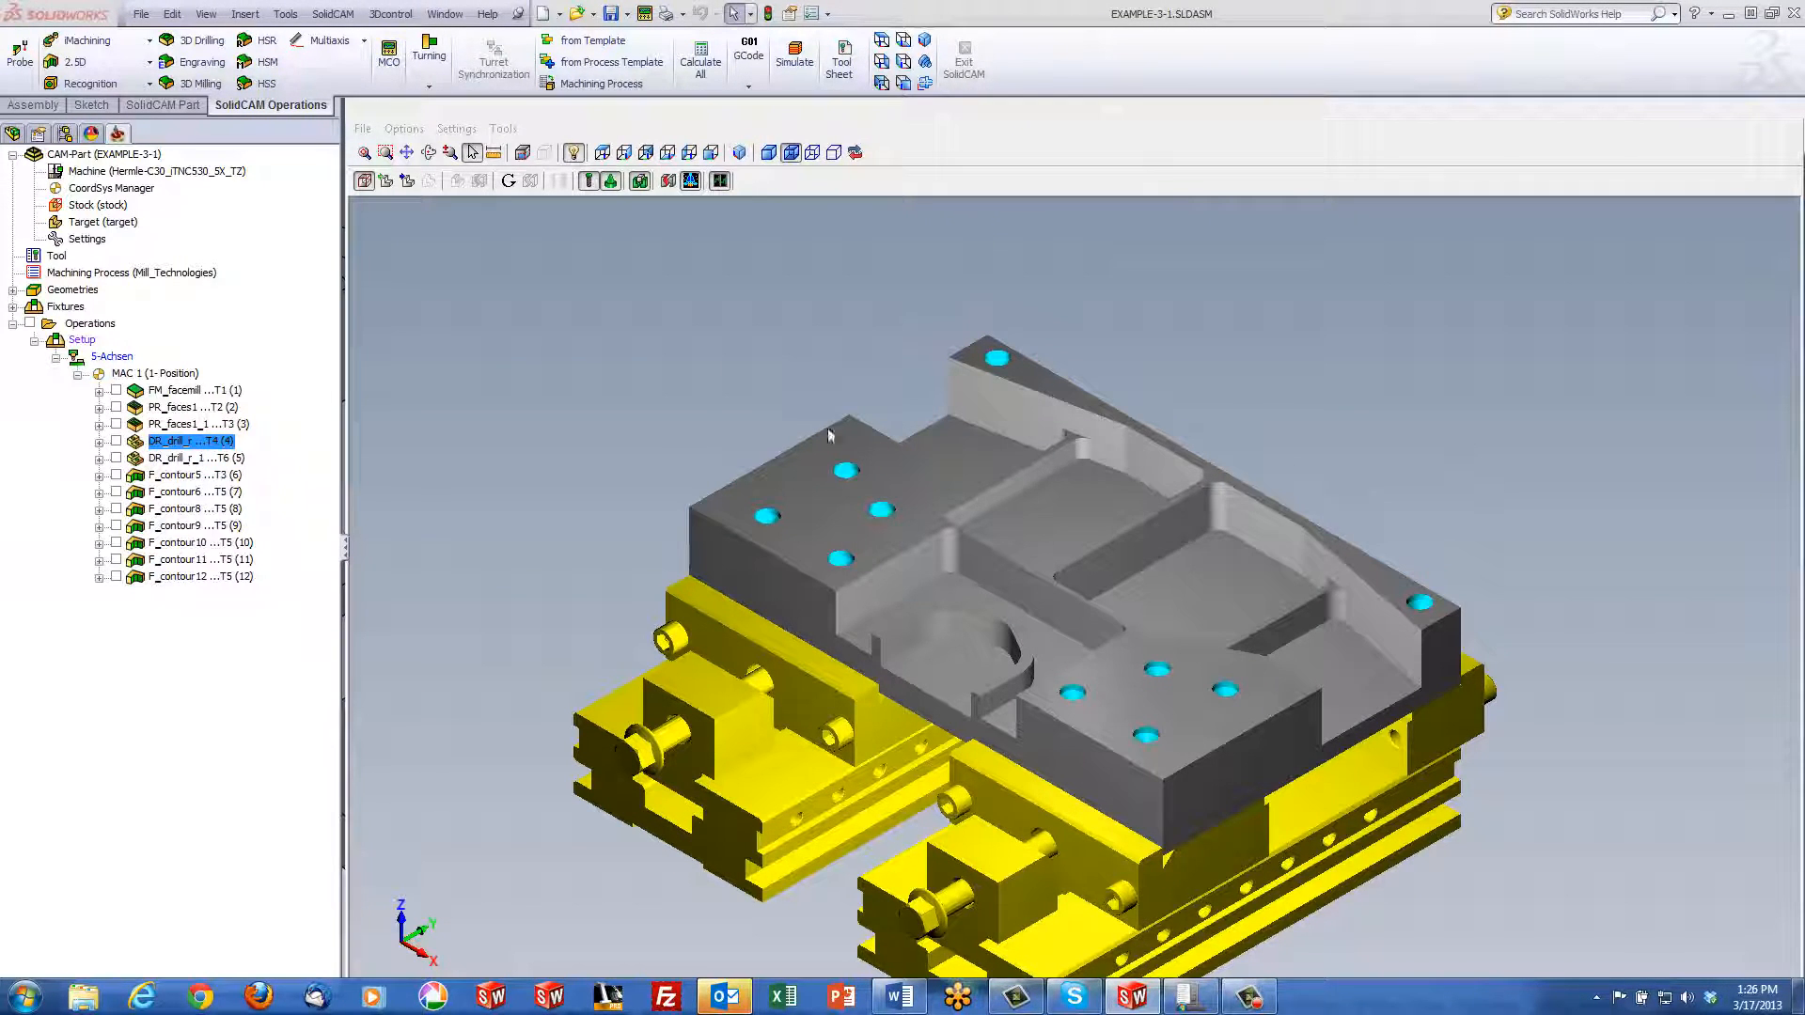
scroll(1511, 669, "up", 3)
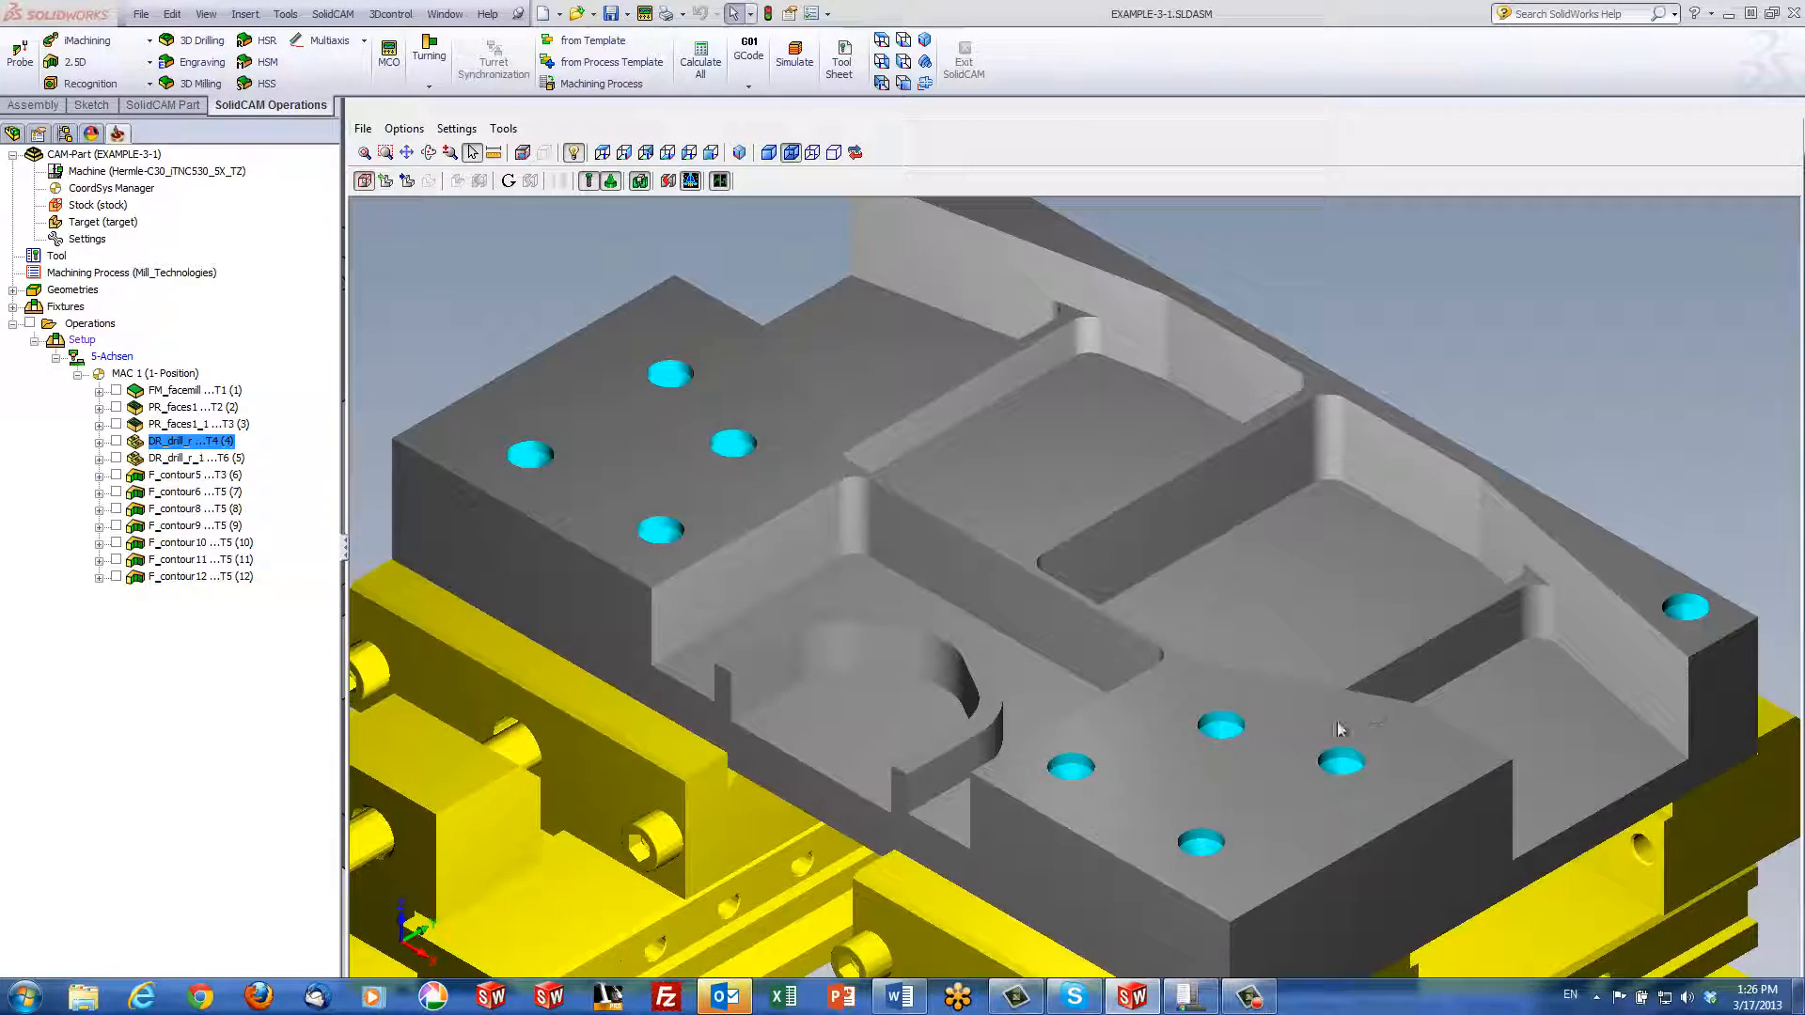
mouse_move(1233, 750)
middle_mouse_down()
mouse_move(1232, 765)
mouse_move(1233, 749)
middle_mouse_up()
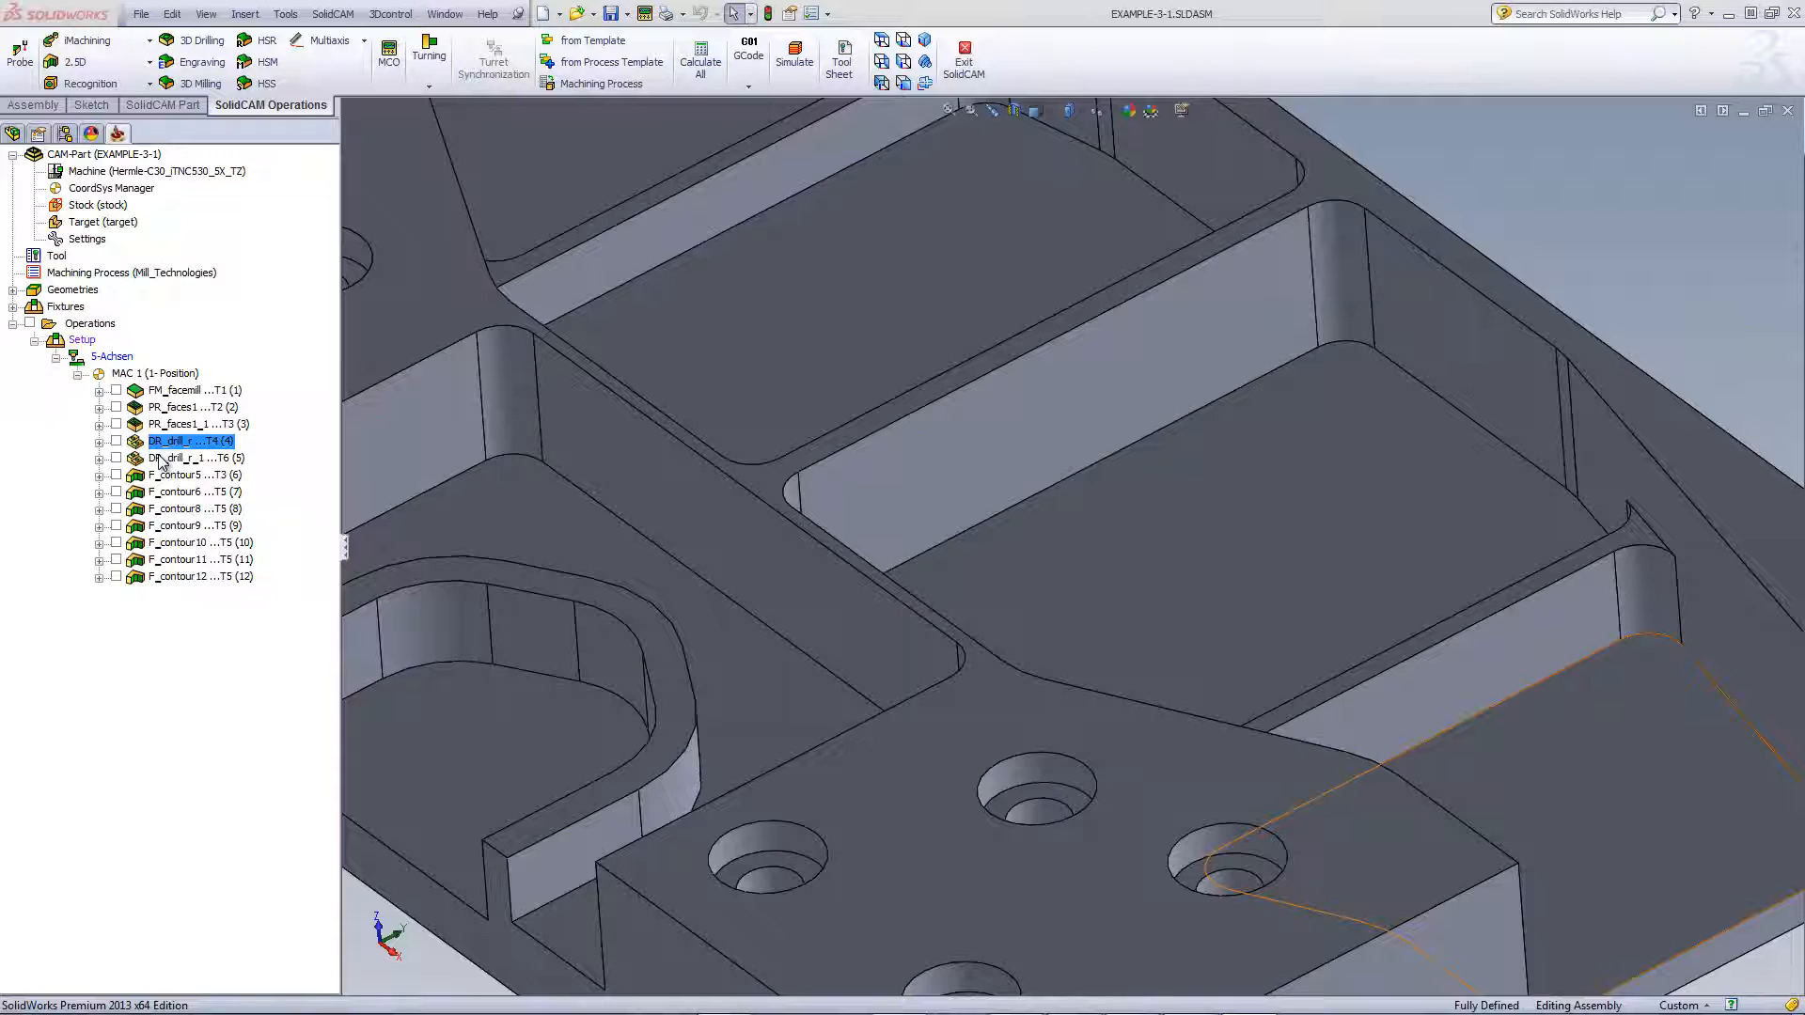
Review DR_drill_r_1's 13.5 mm drill, depth 50 and BOHR200 cycle, simulate, then save and exit
double_click(161, 461)
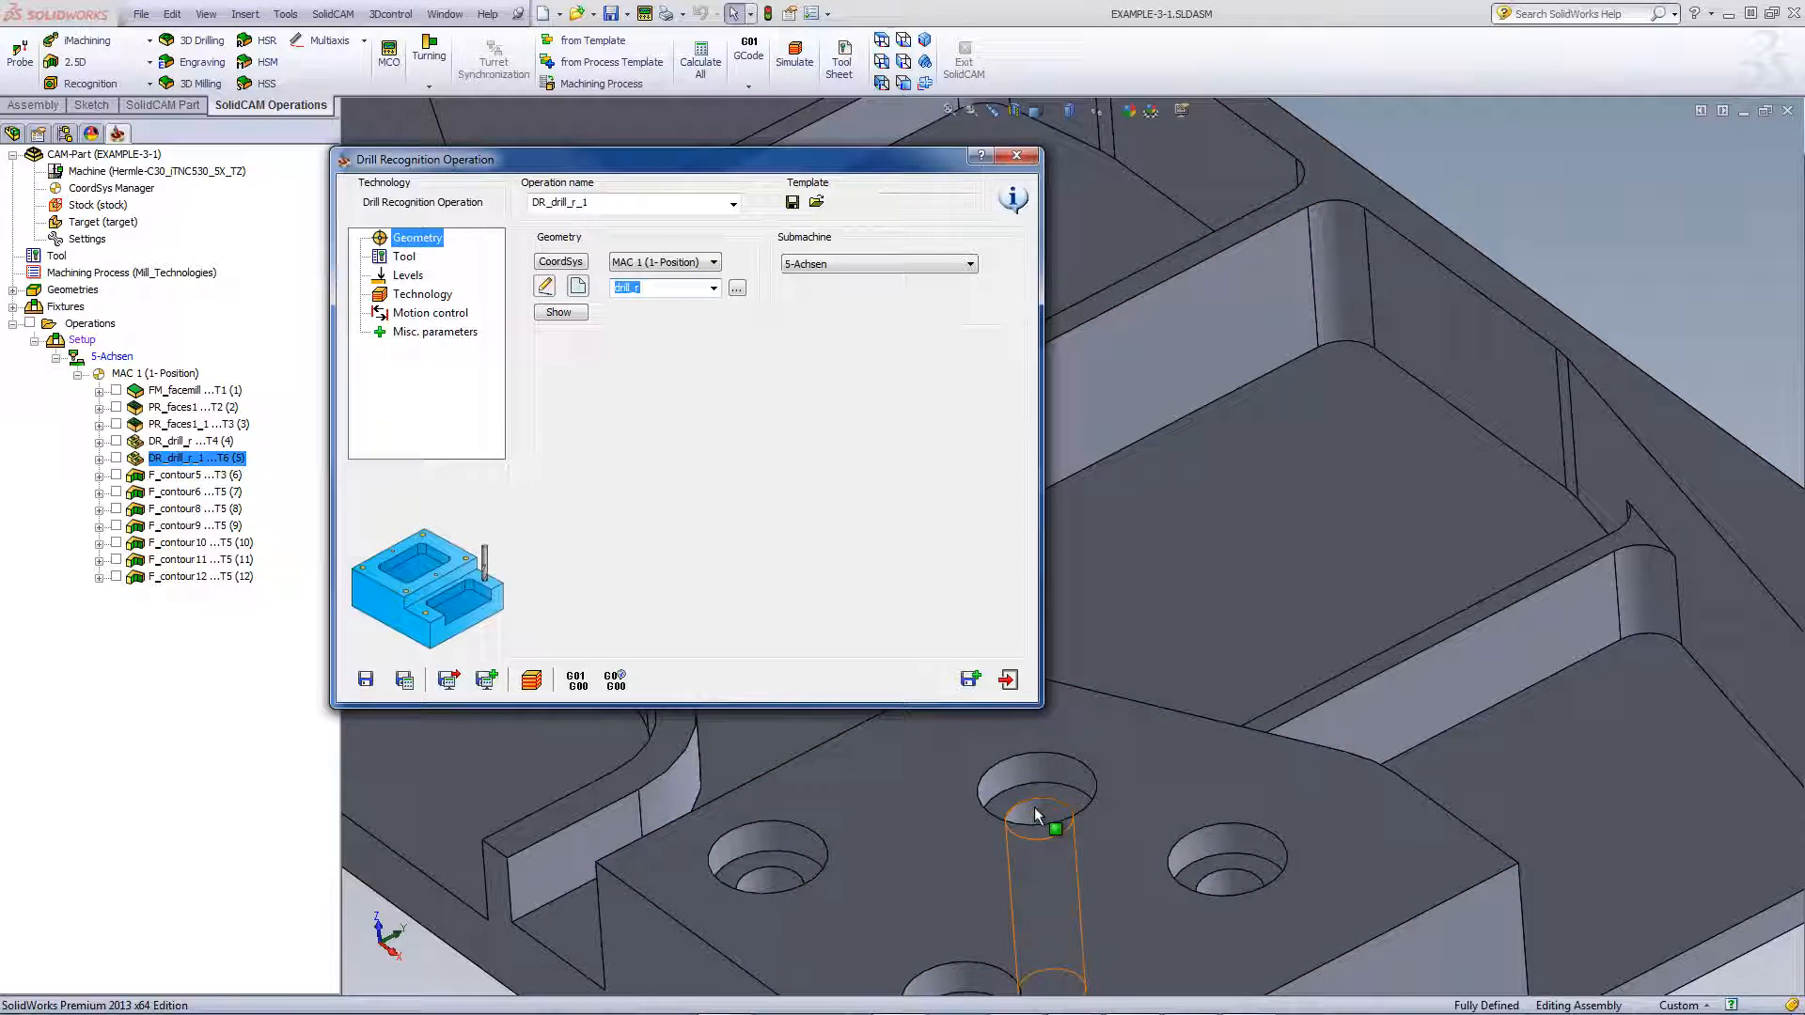
left_click(406, 257)
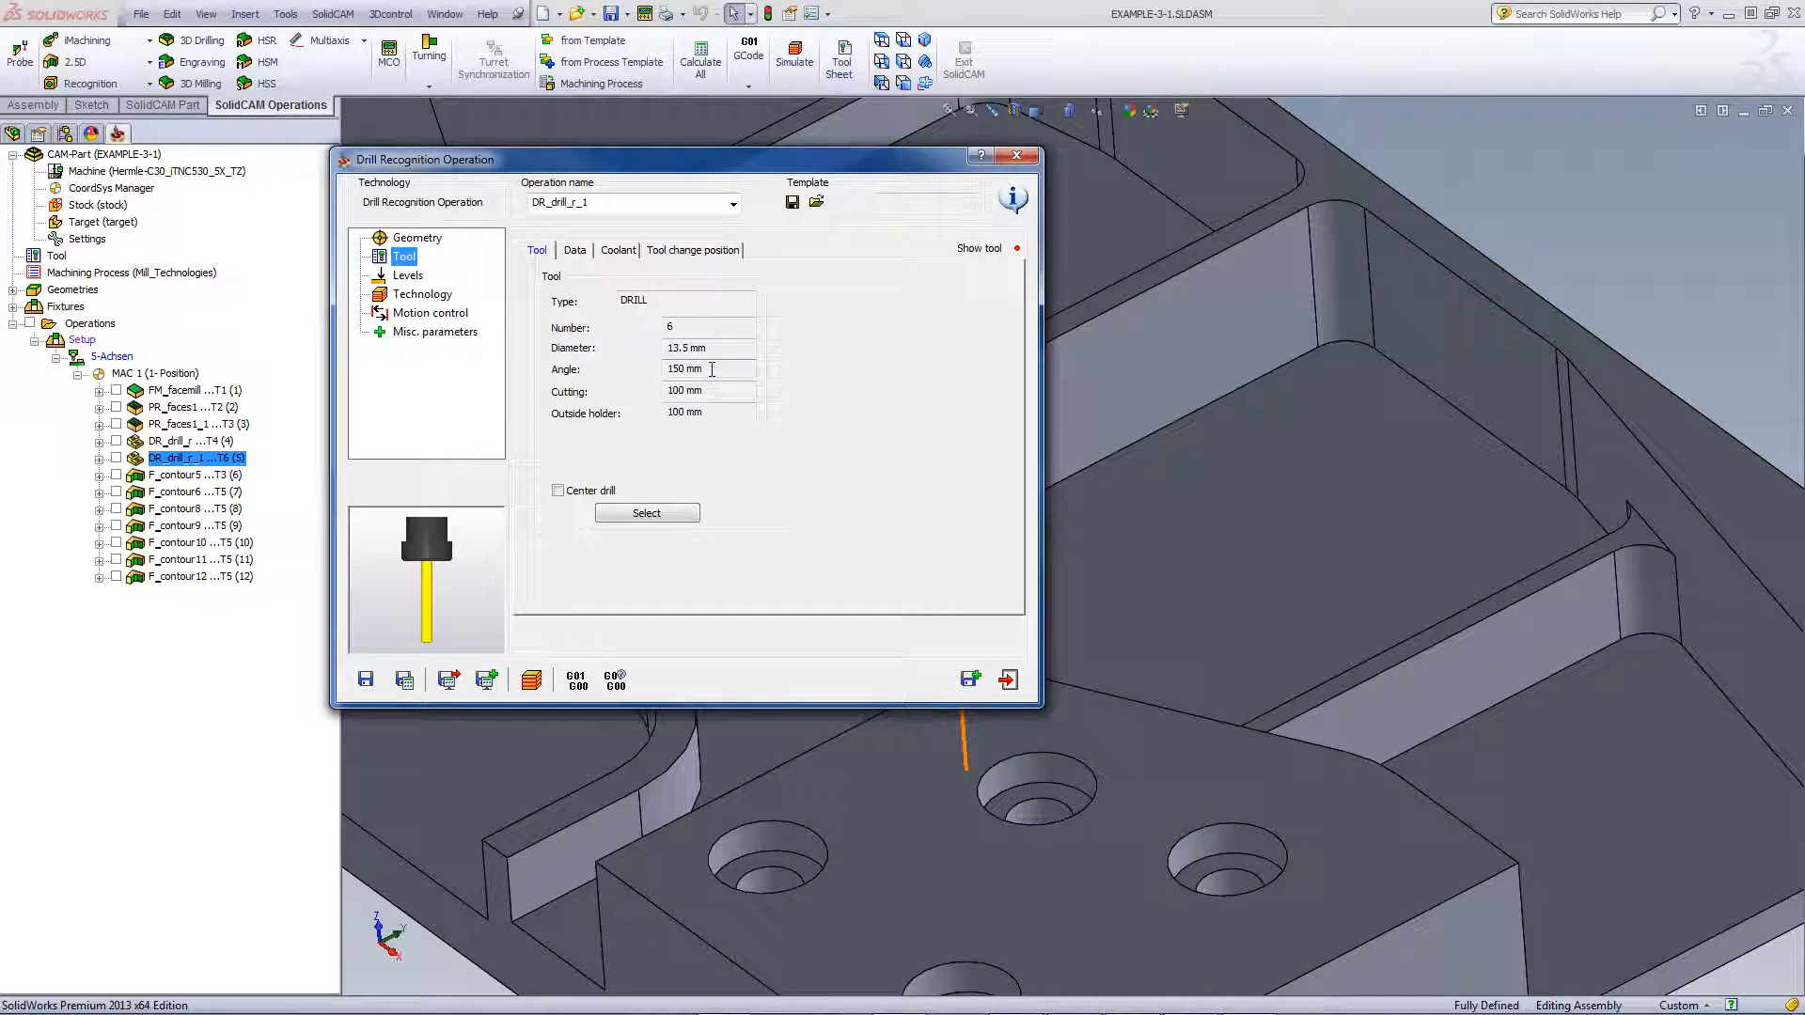
left_click(410, 277)
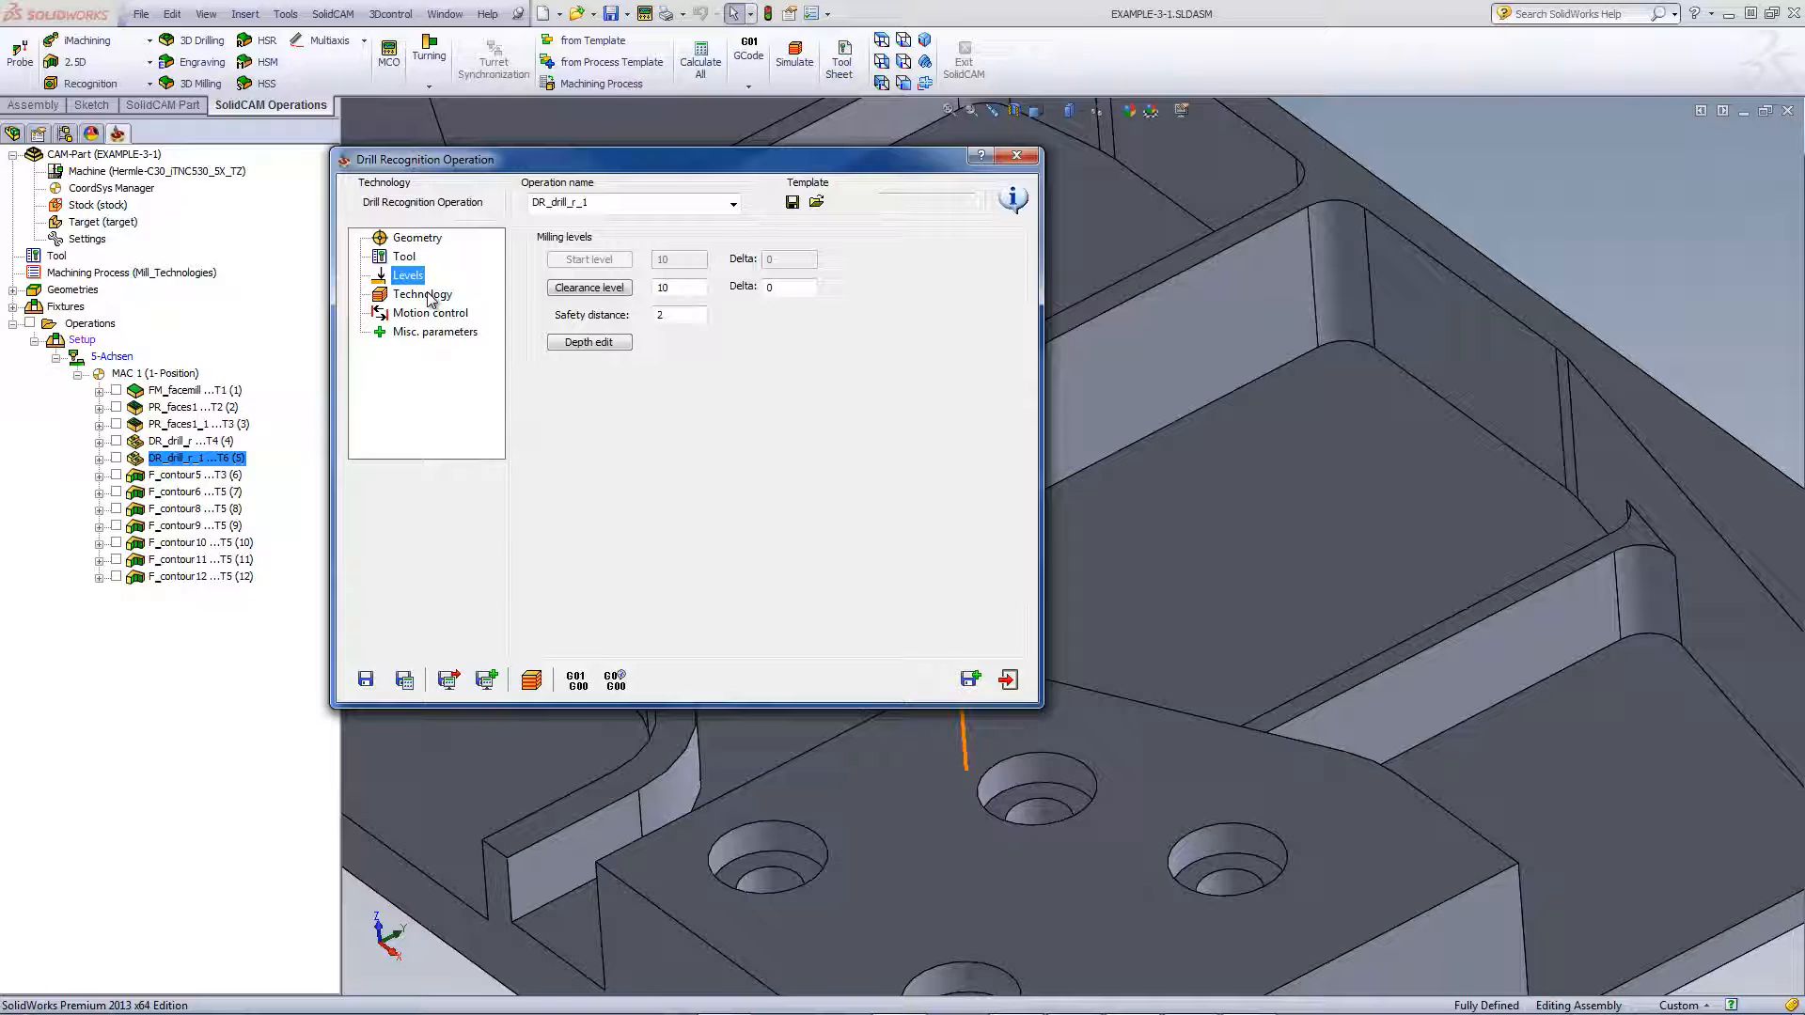
left_click(611, 347)
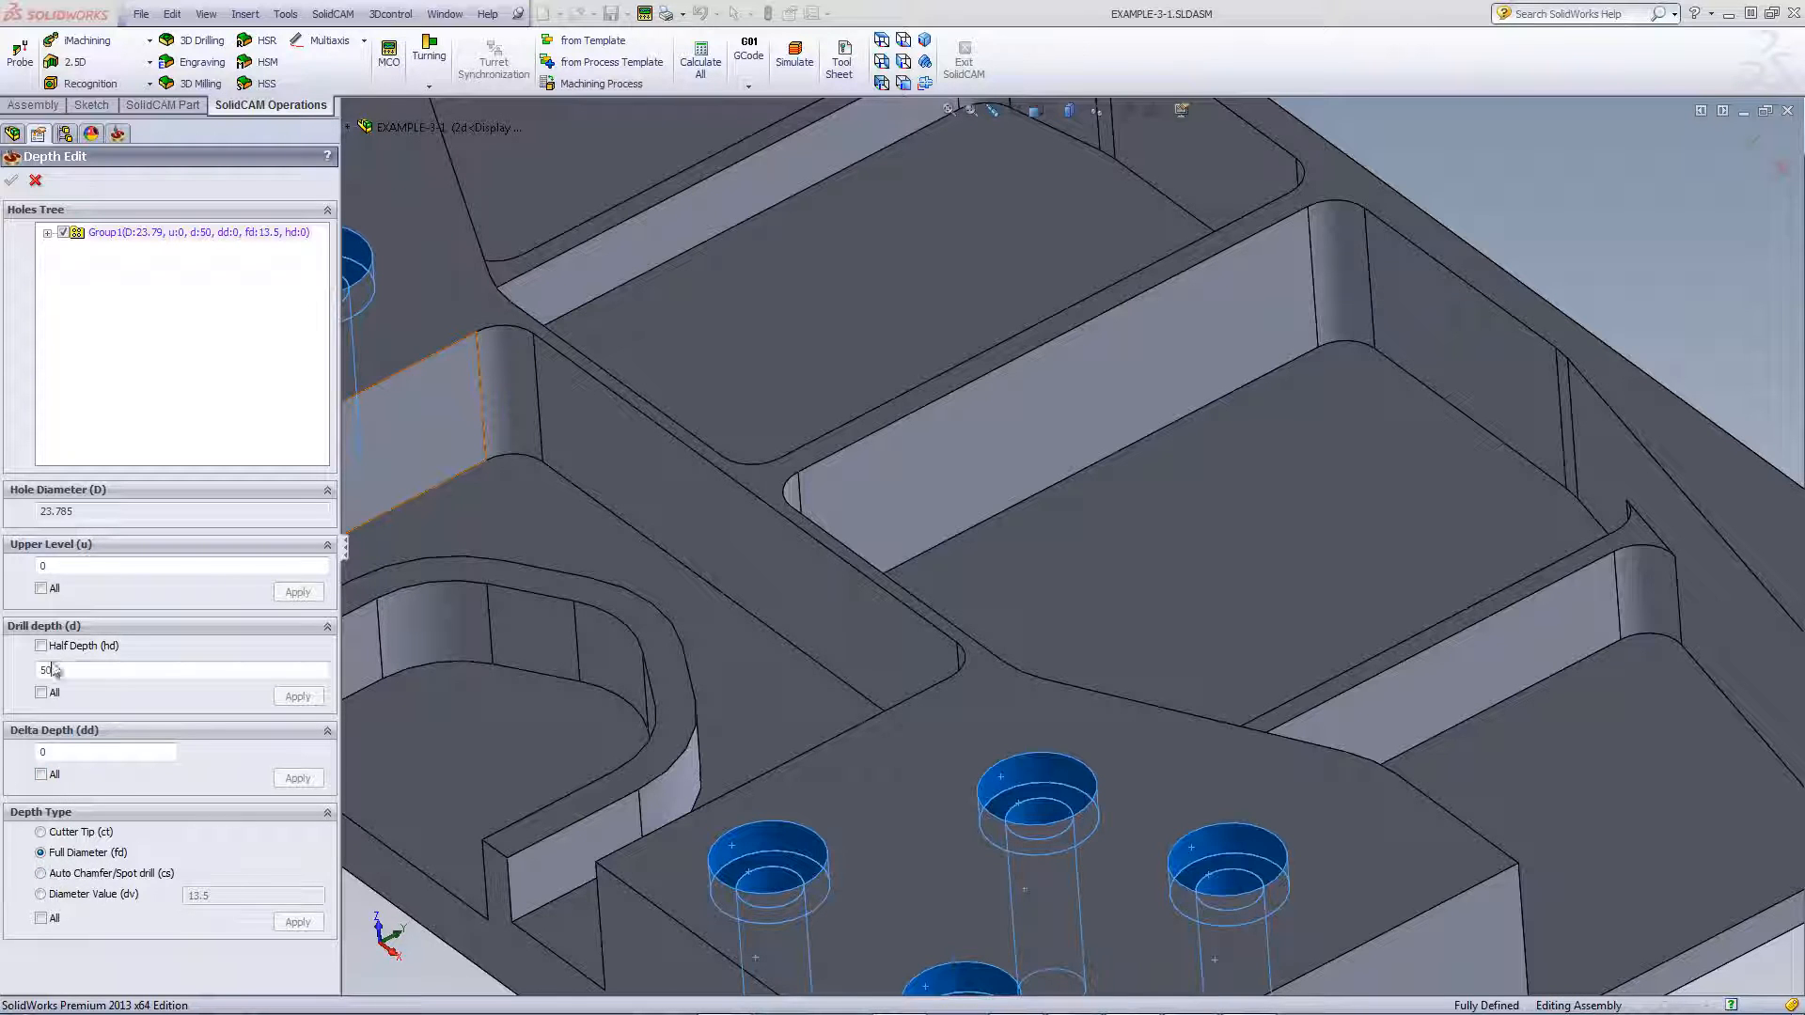
left_click(35, 180)
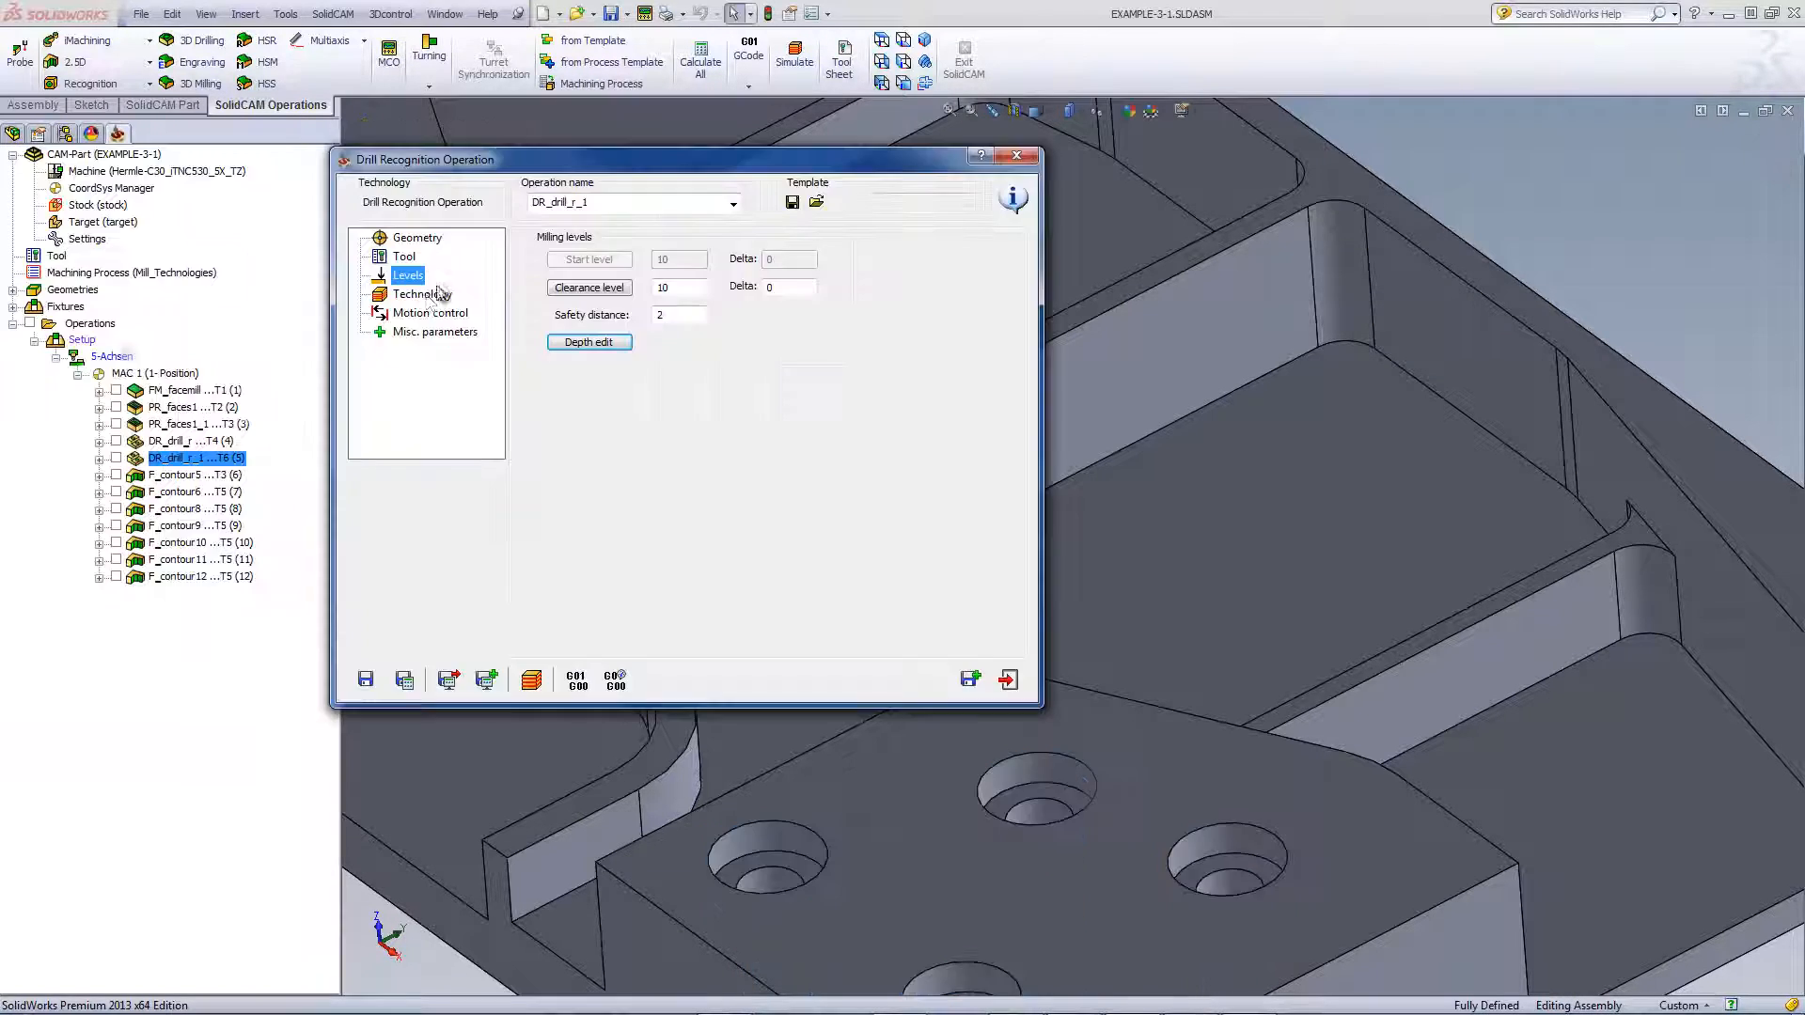
left_click(422, 299)
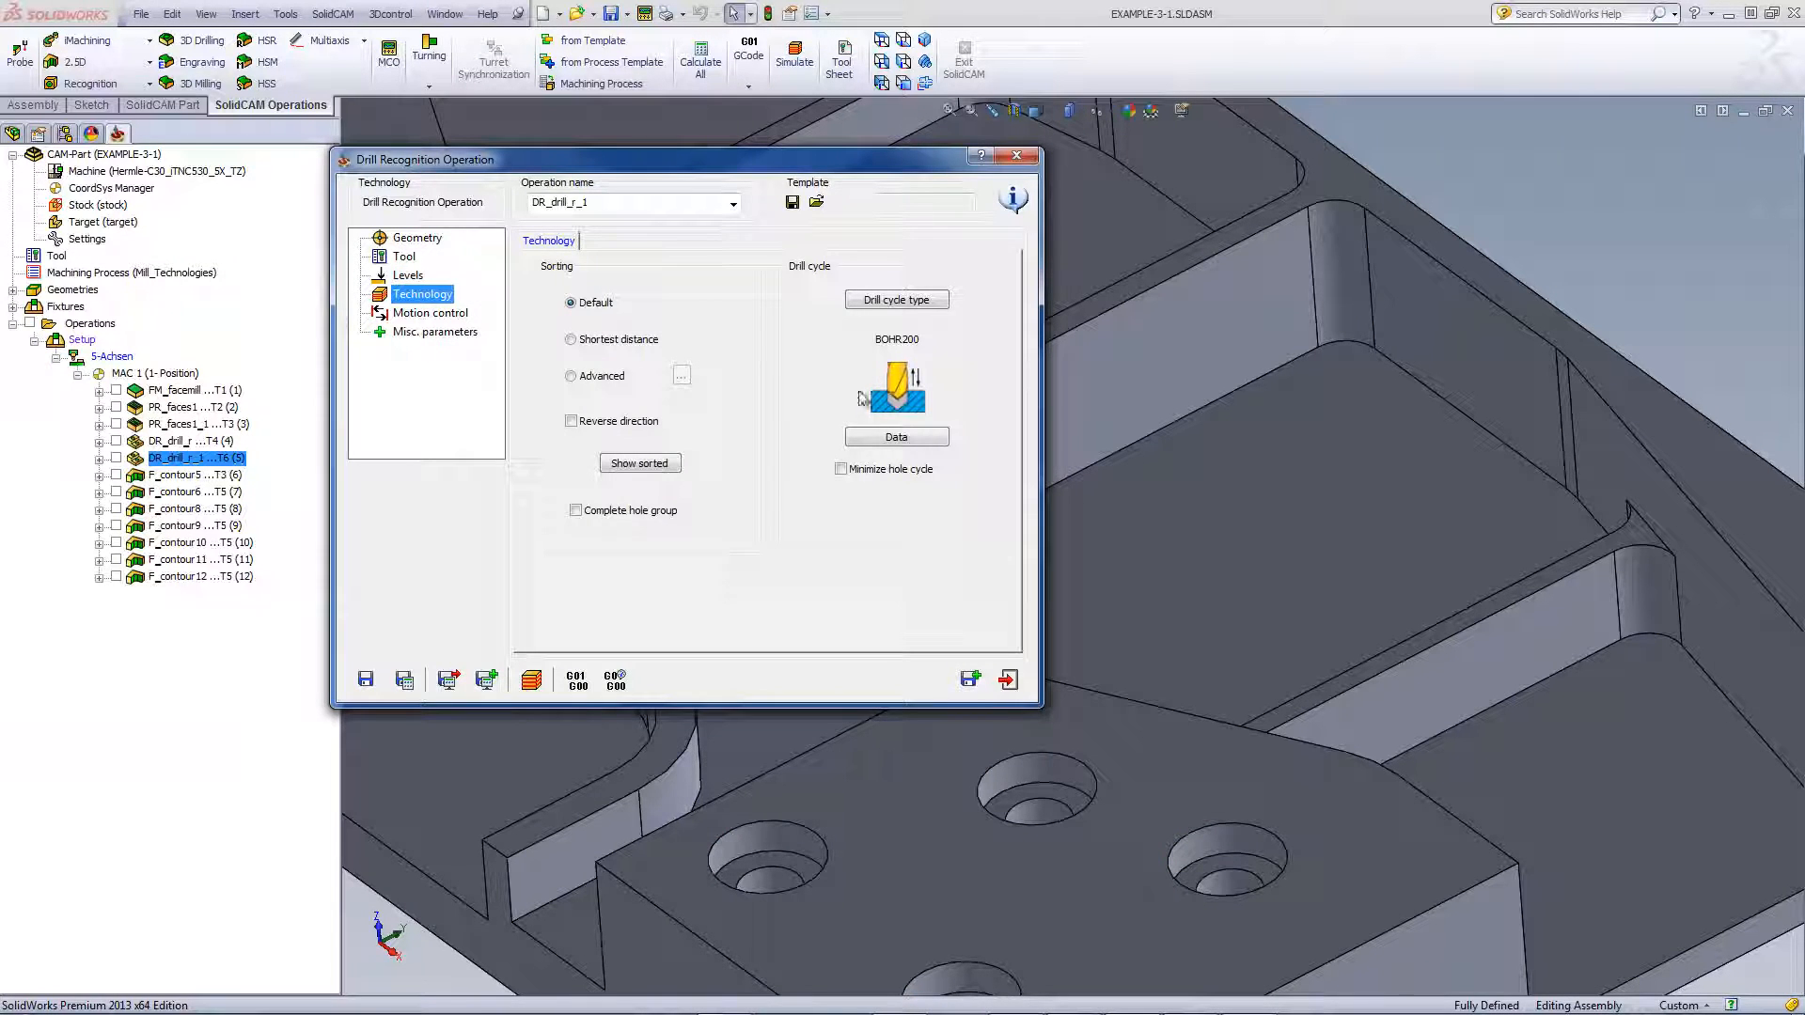
left_click(532, 678)
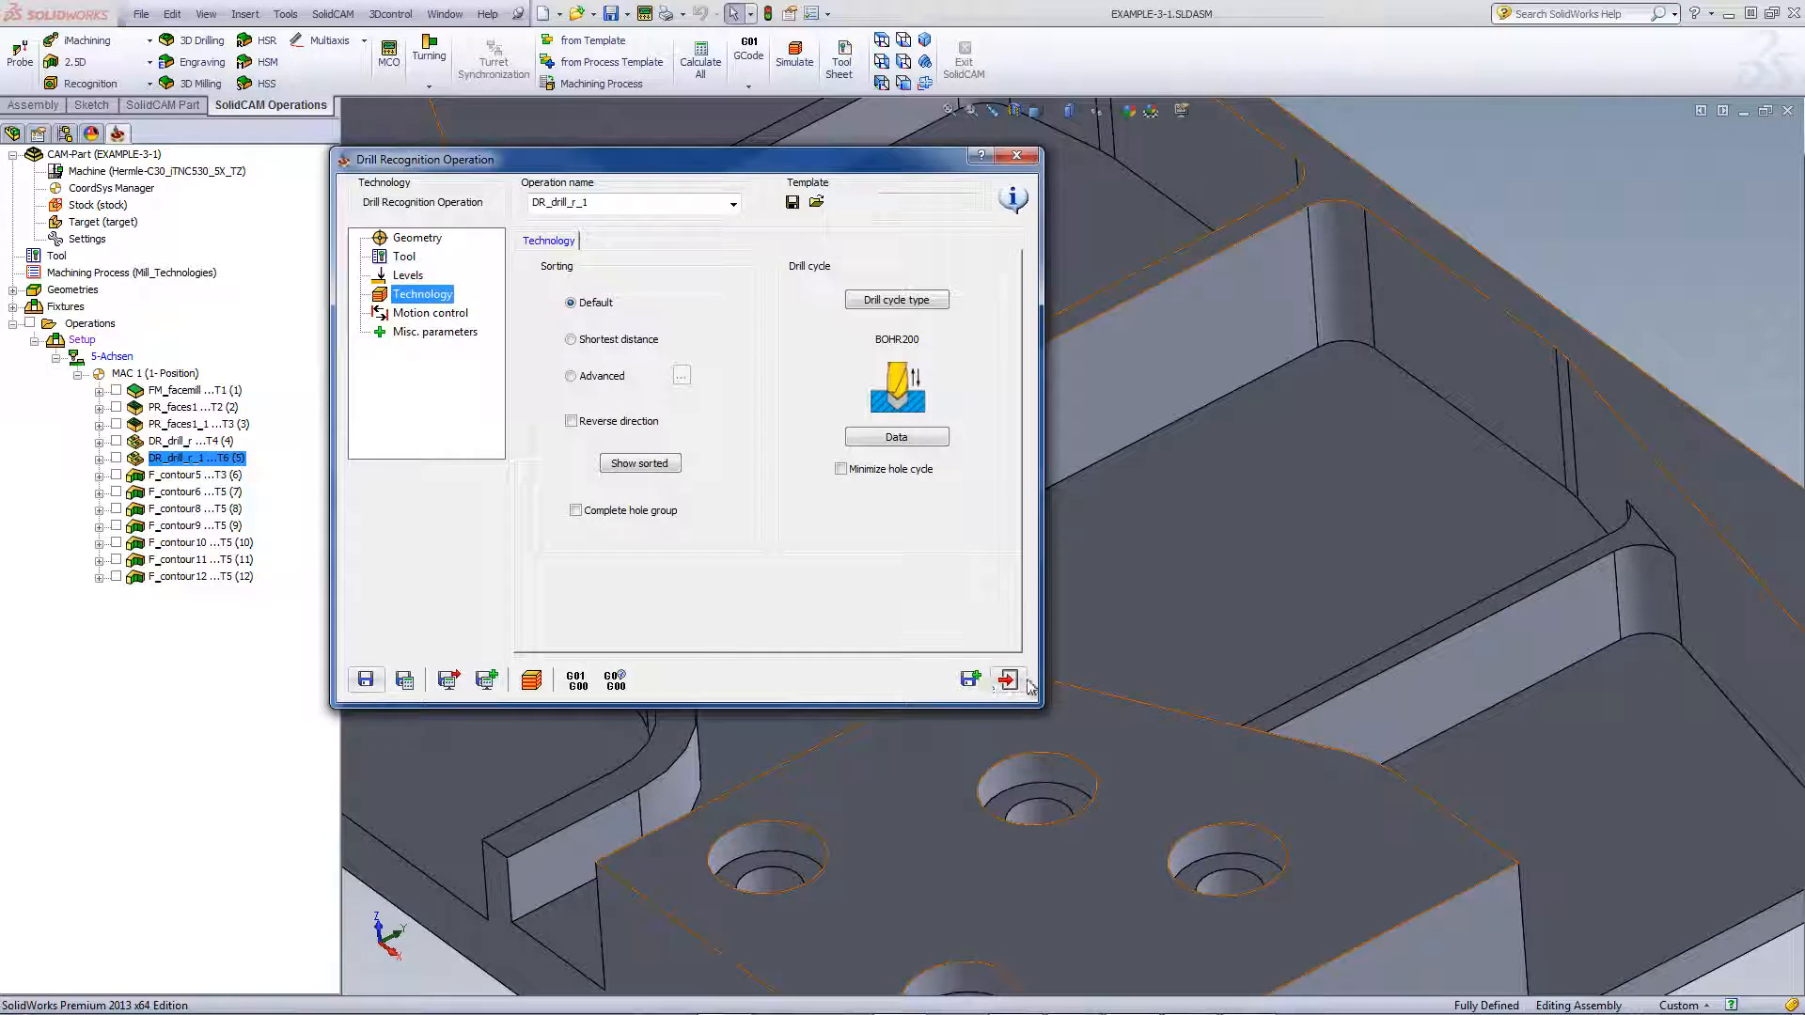
left_click(1006, 679)
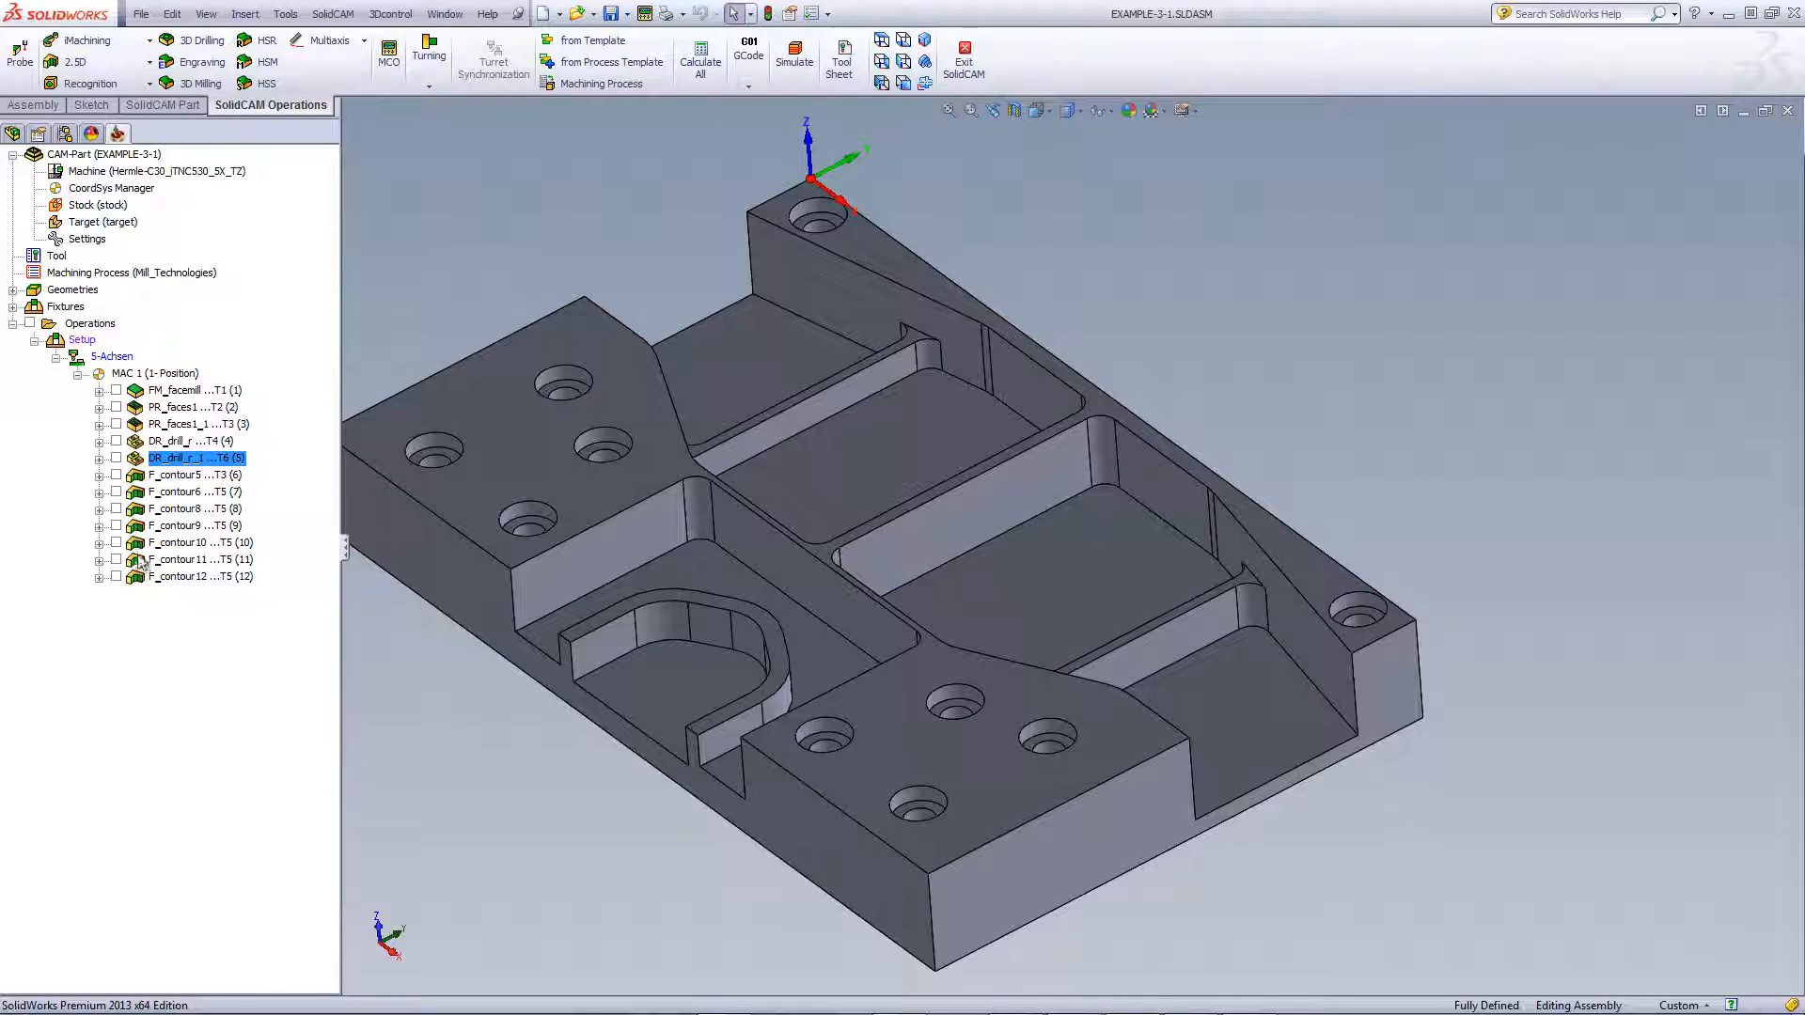
Open F_contour5, preview its contour5 geometry and check its tool
double_click(177, 477)
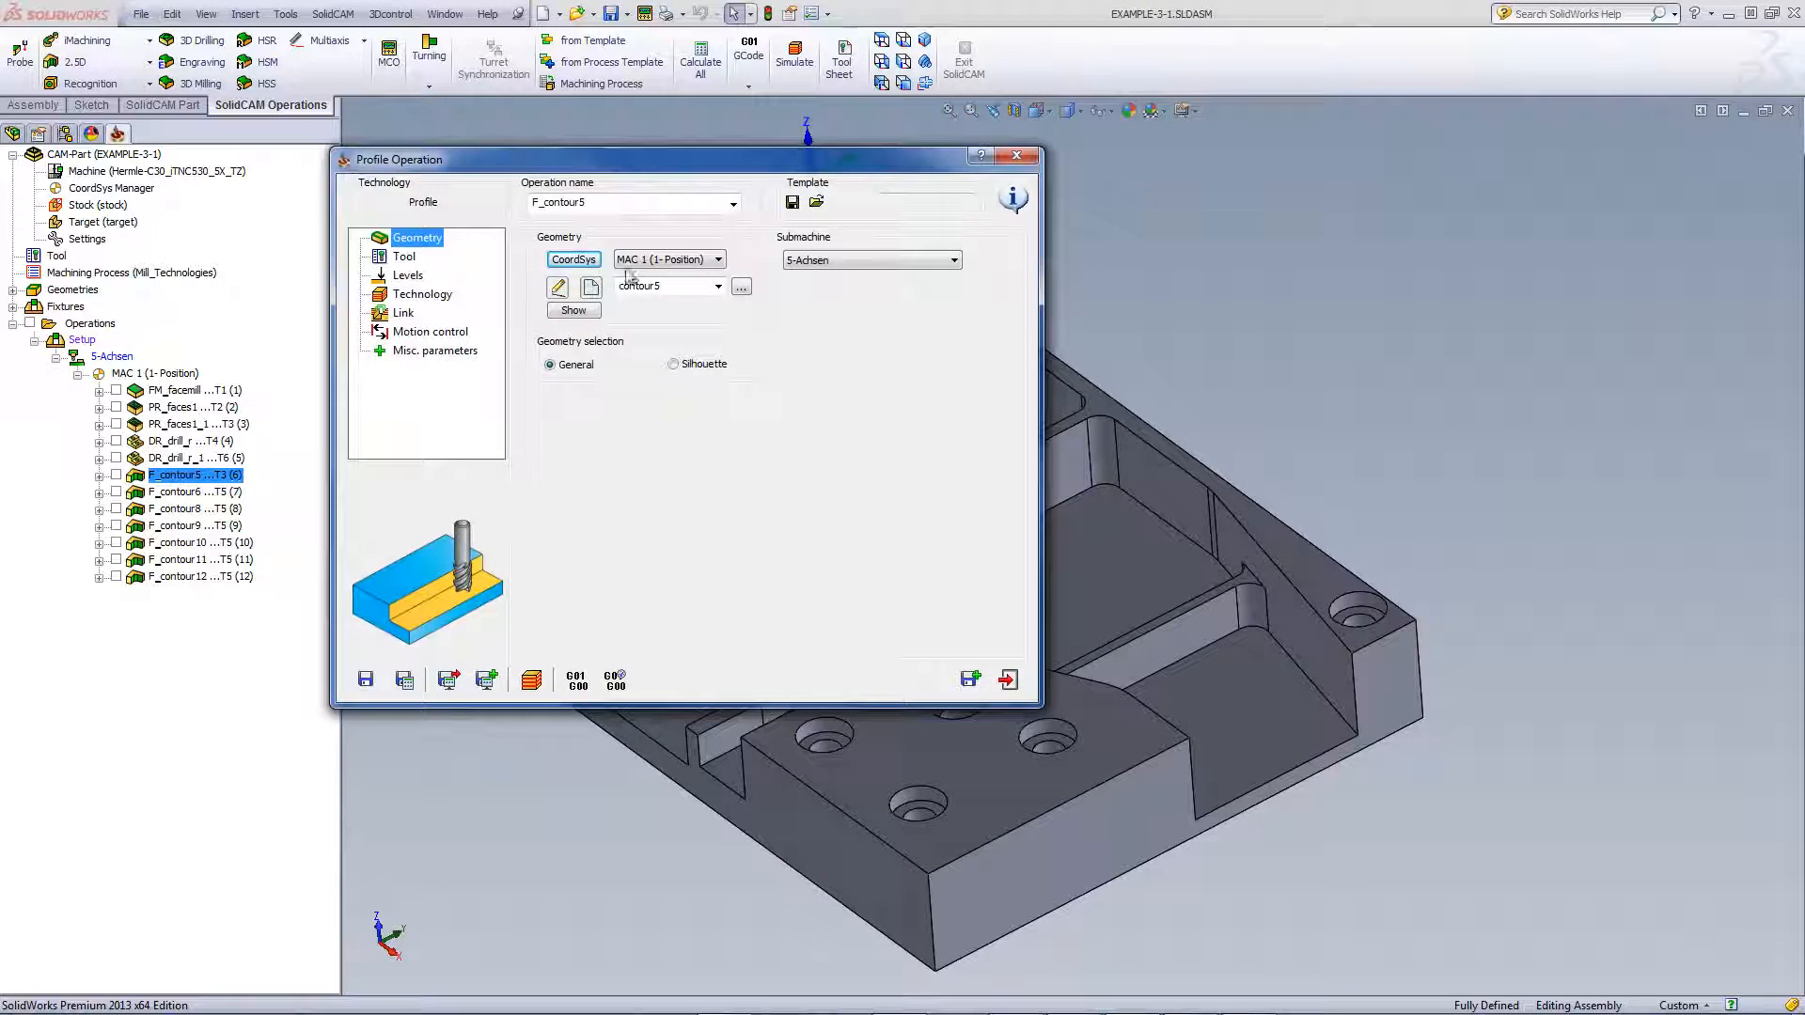
left_click(573, 310)
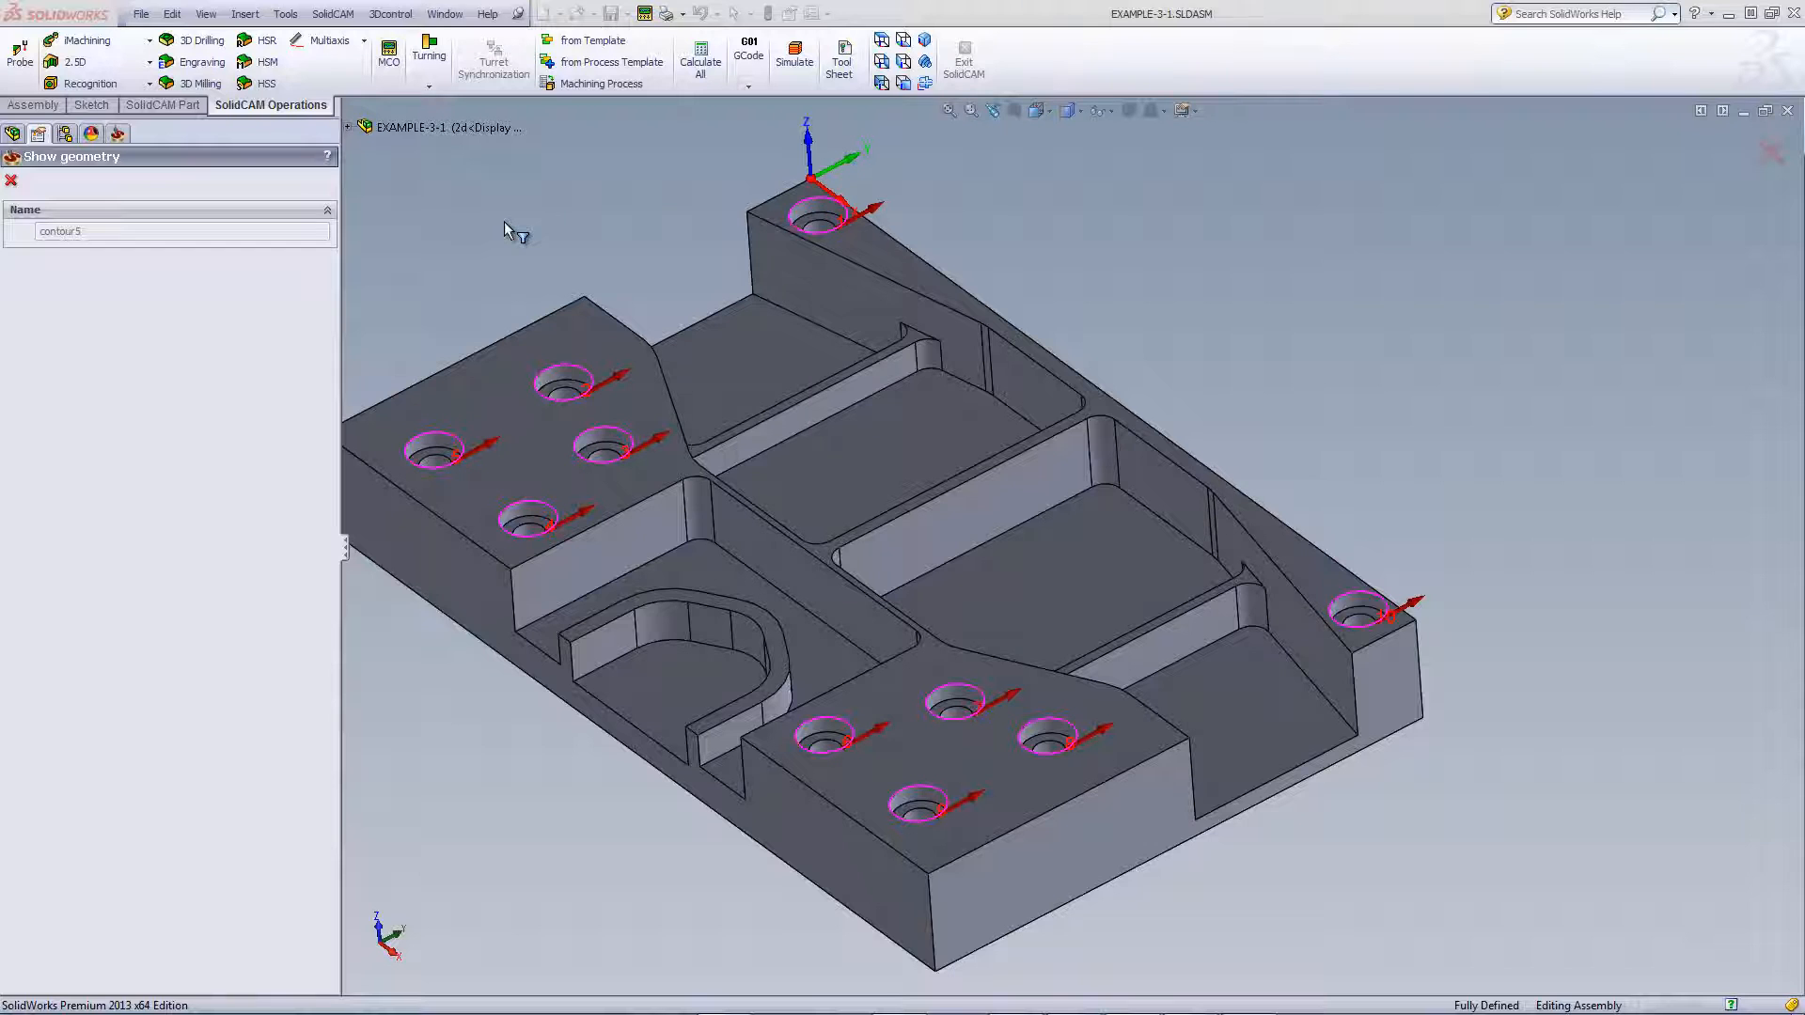
left_click(11, 181)
left_click(406, 257)
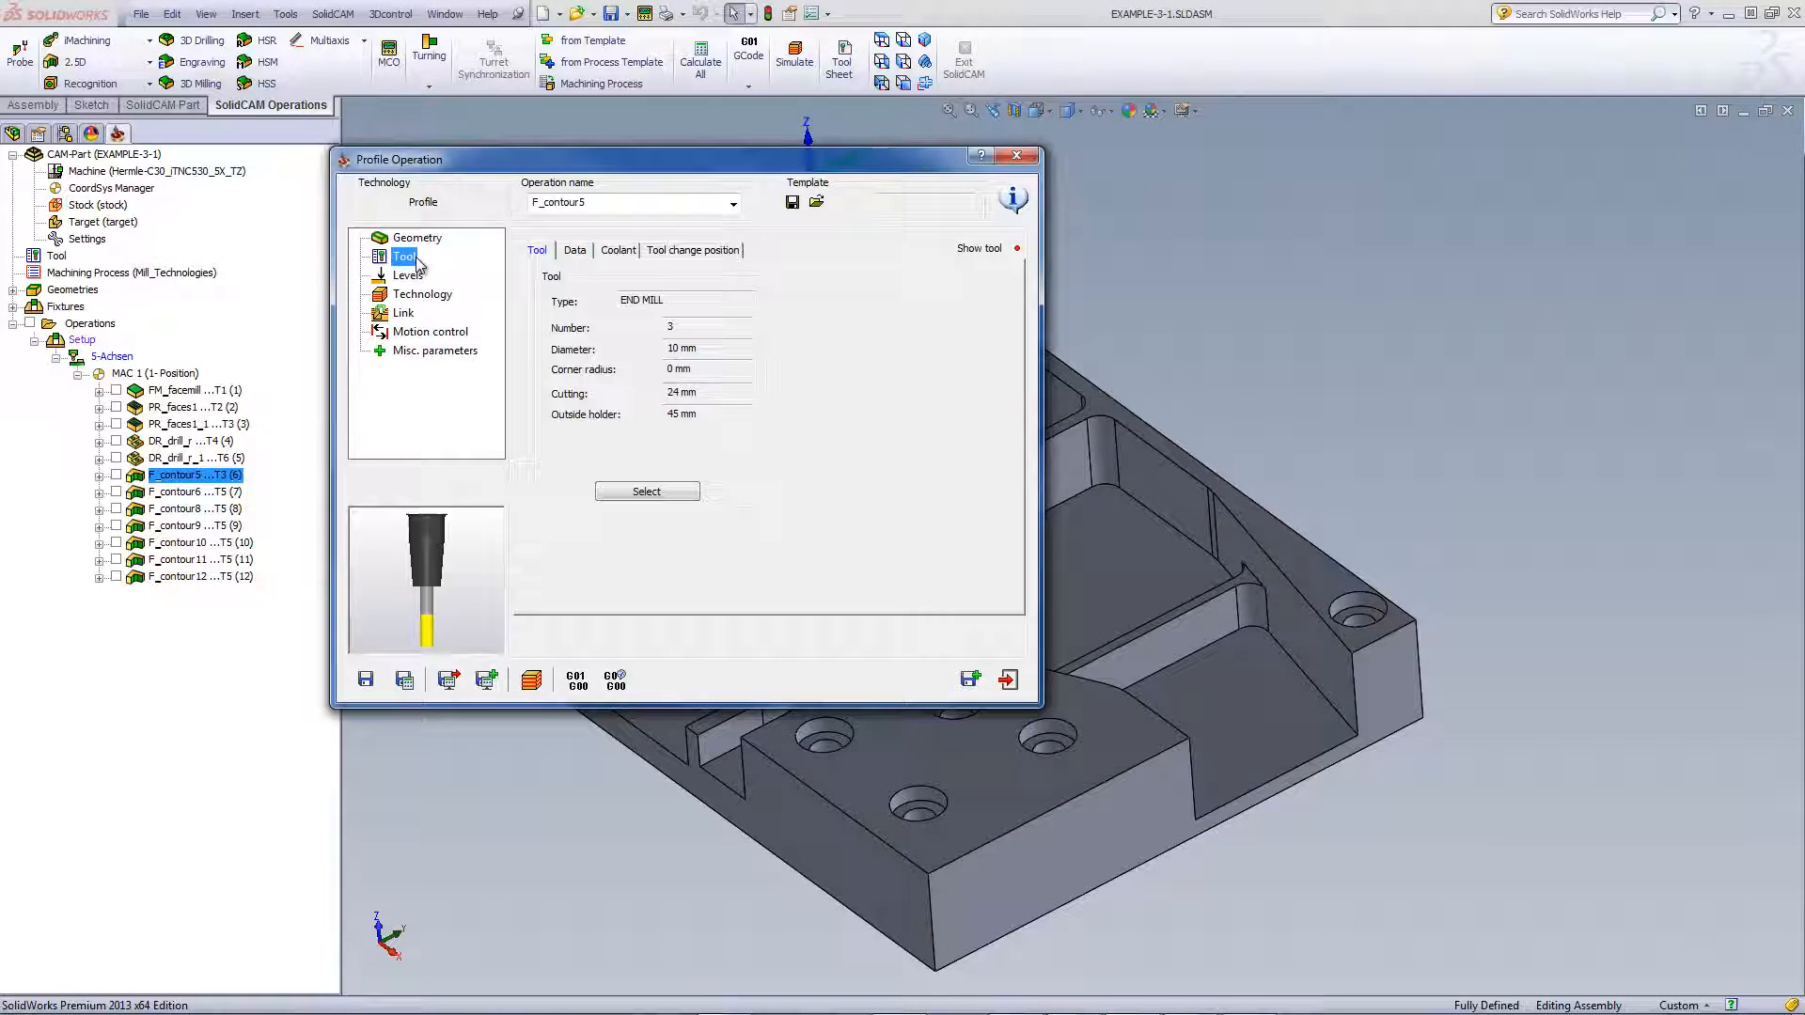
Set the profile depth to 7.5 by picking the counterbore floor on the model
left_click(407, 276)
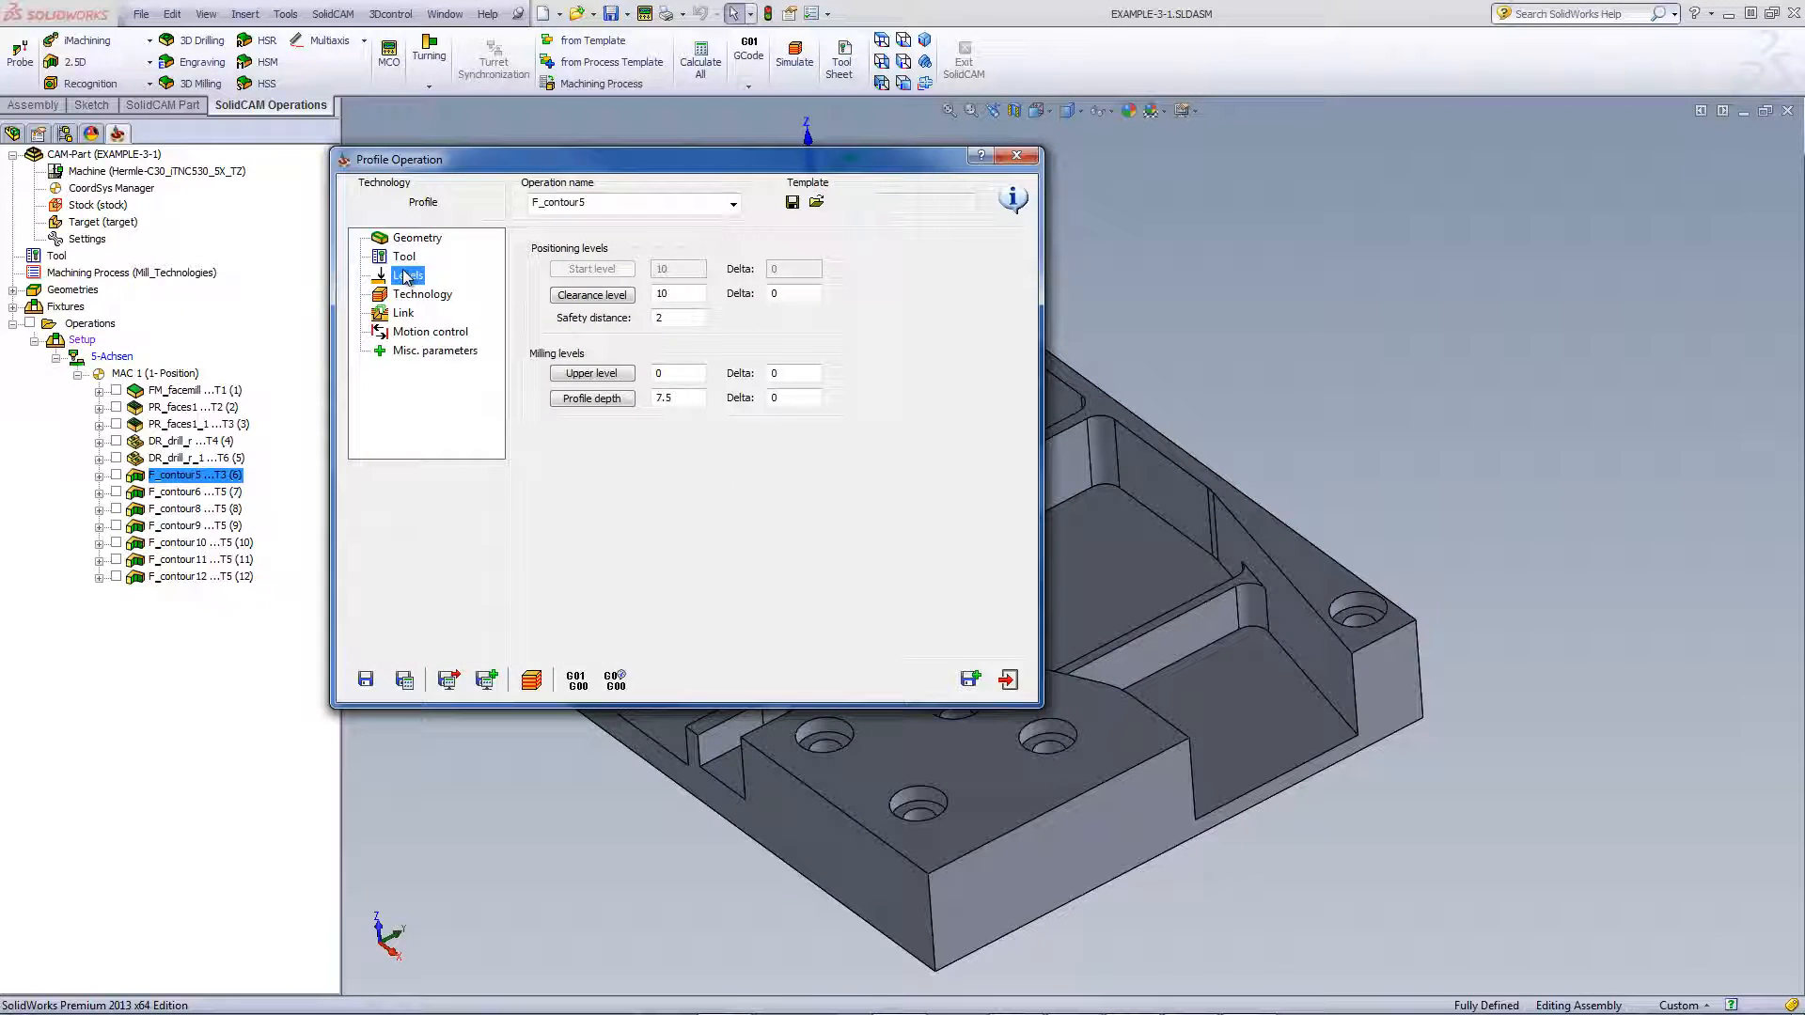
left_click(611, 404)
scroll(1462, 560, "down", 4)
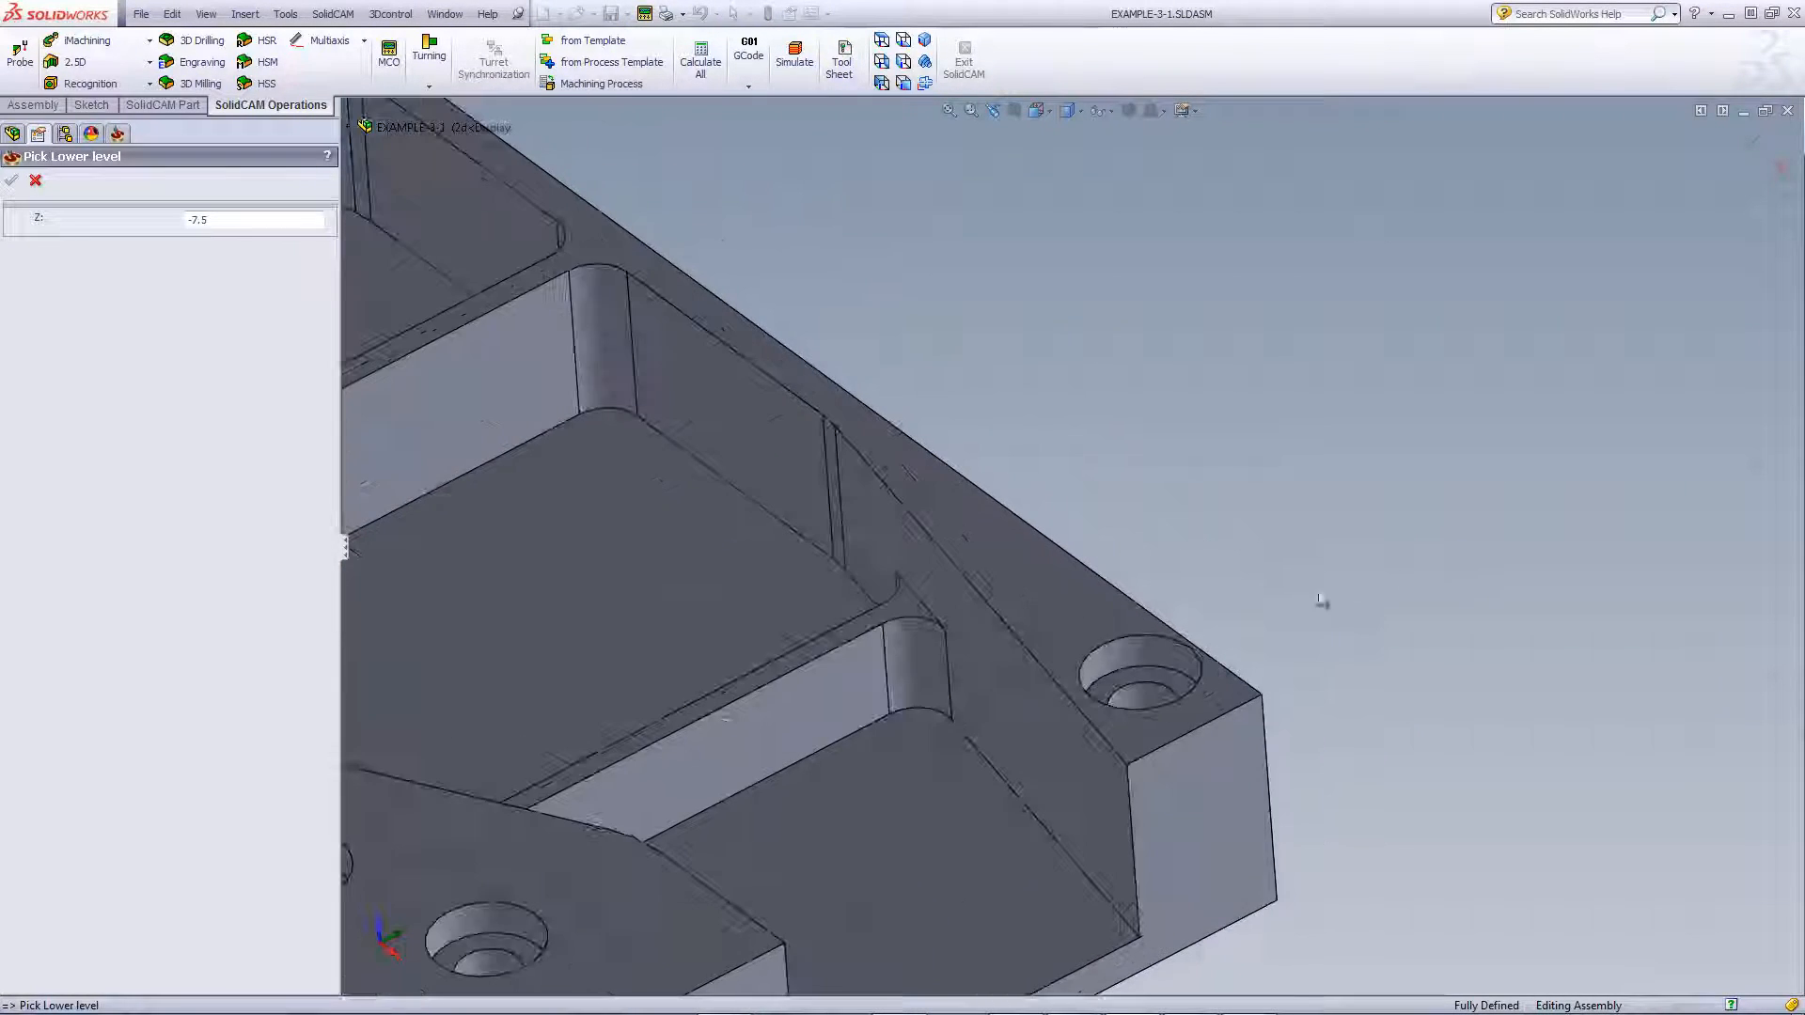
left_click(1154, 680)
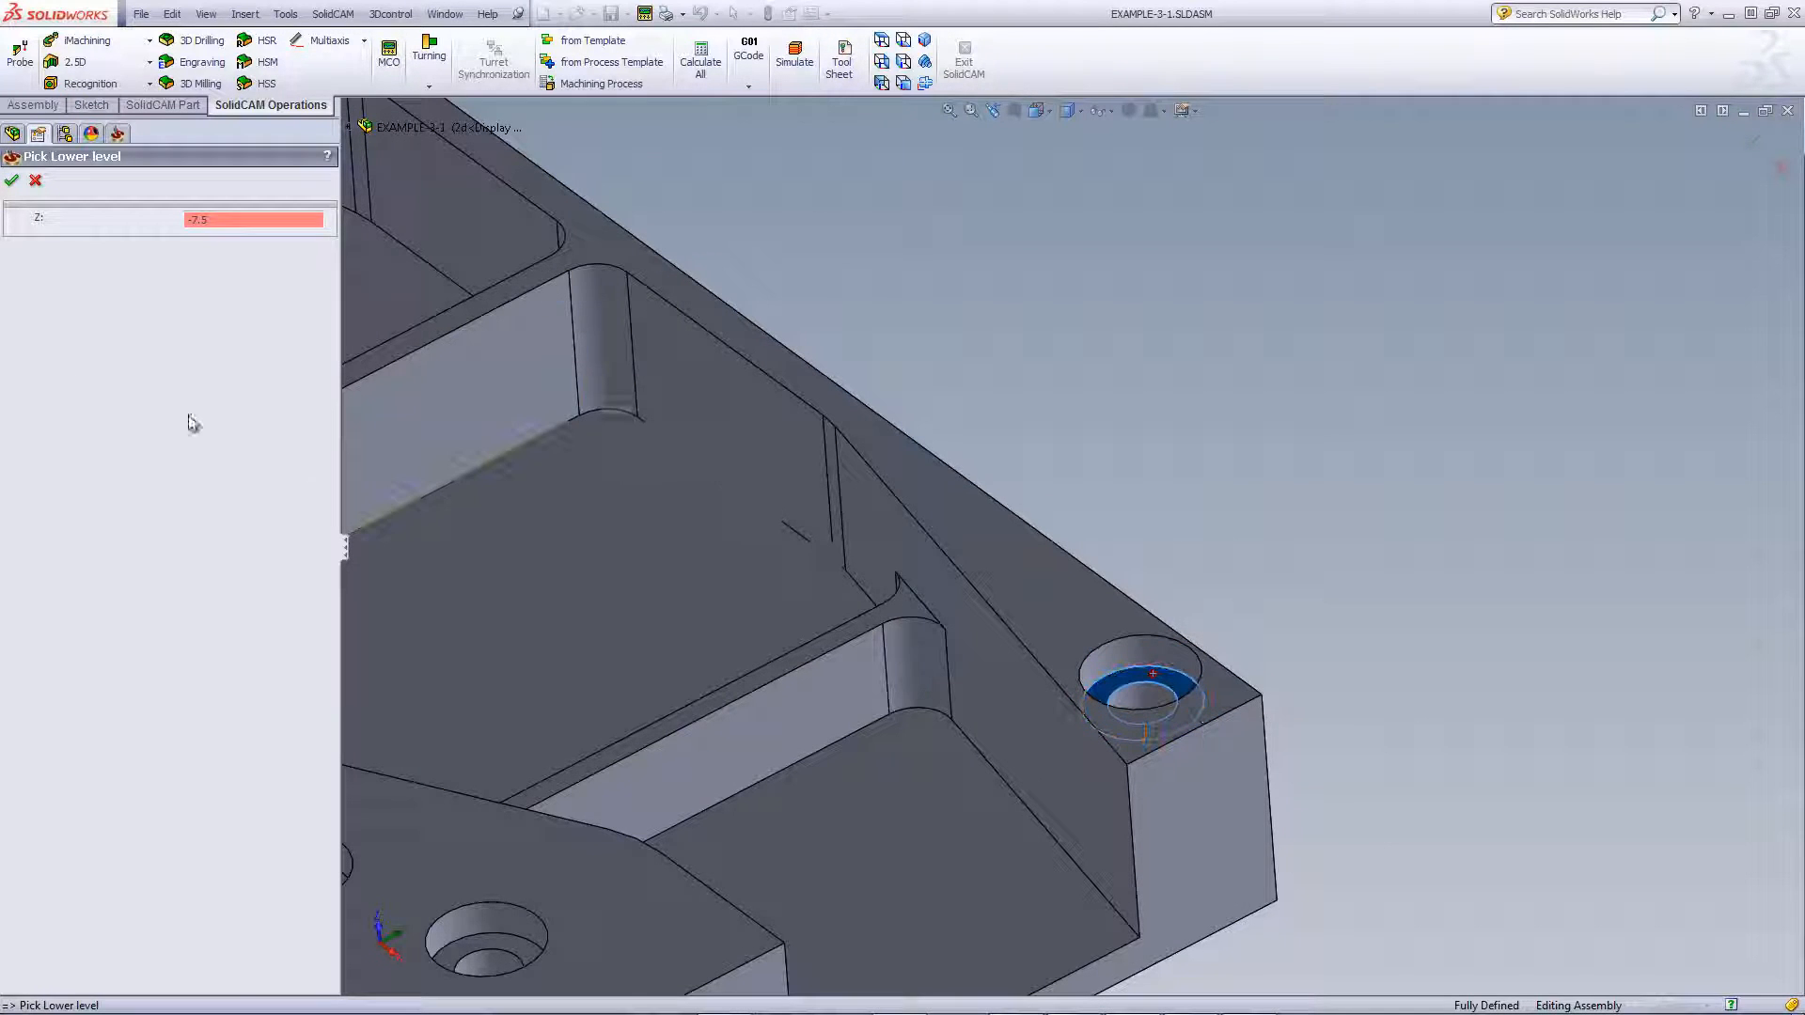
left_click(12, 182)
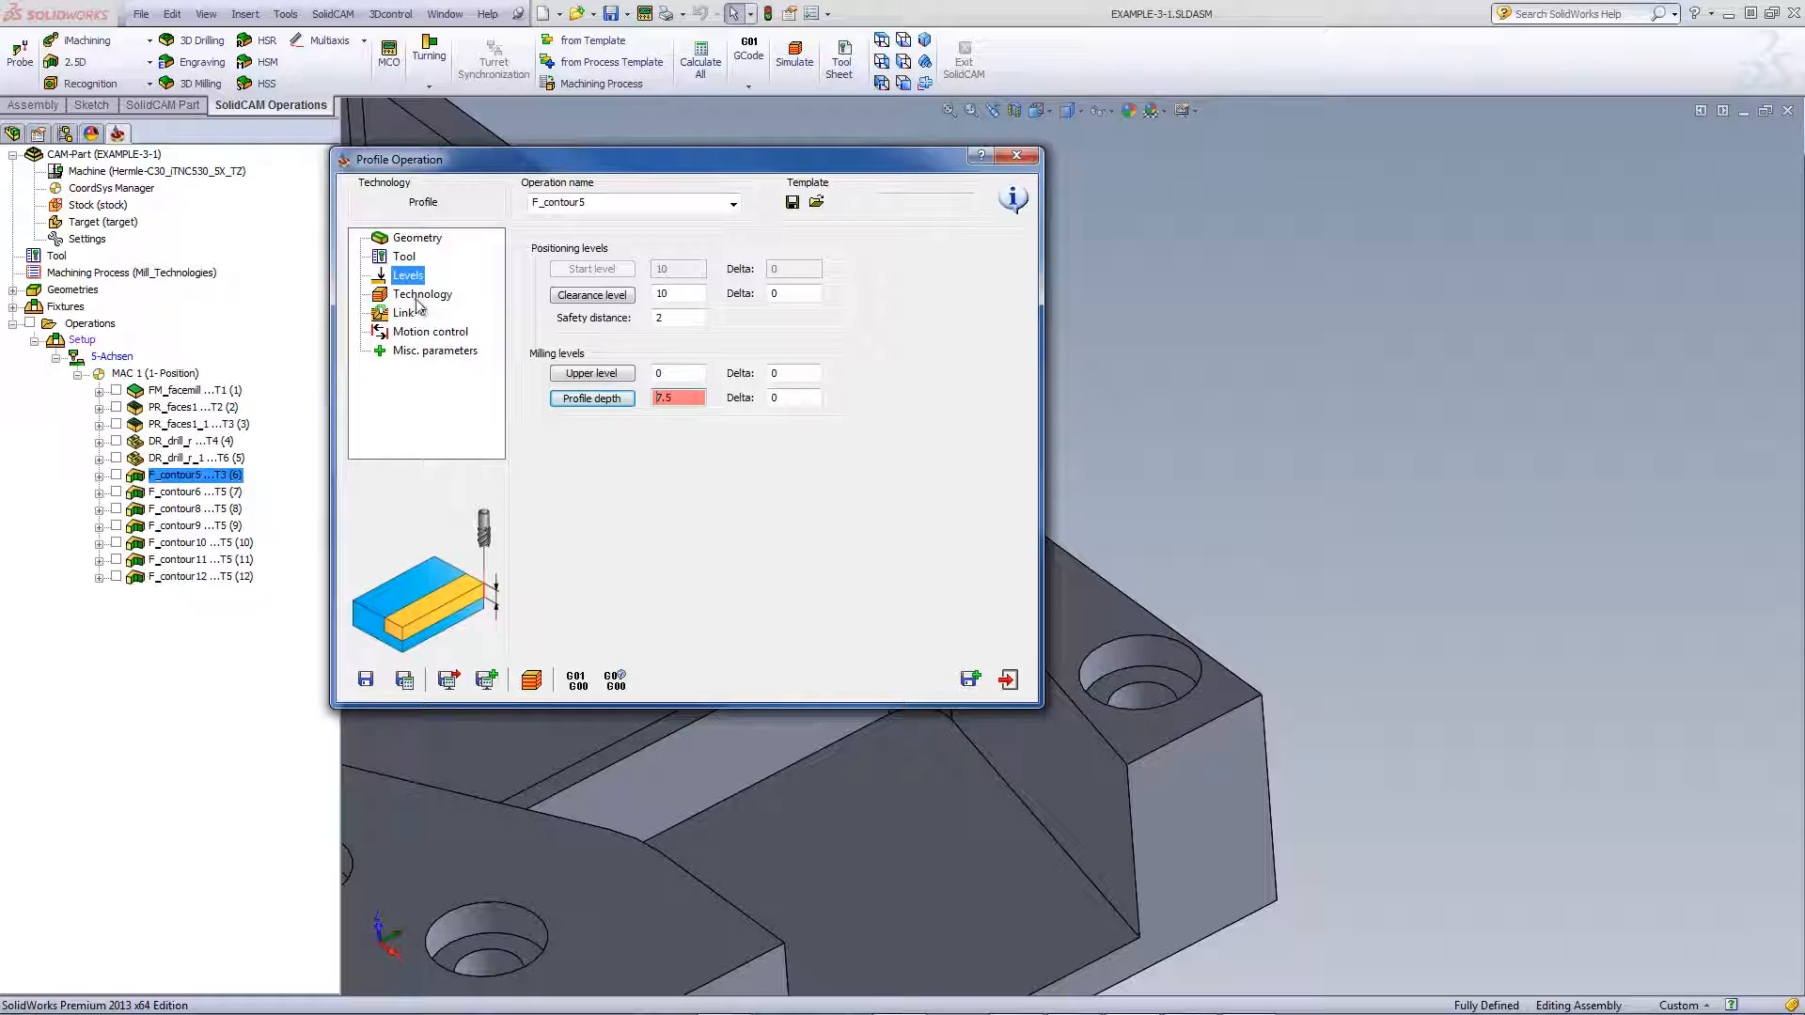
Review the Technology and Link settings, then run the F_contour5 machine simulation
left_click(419, 296)
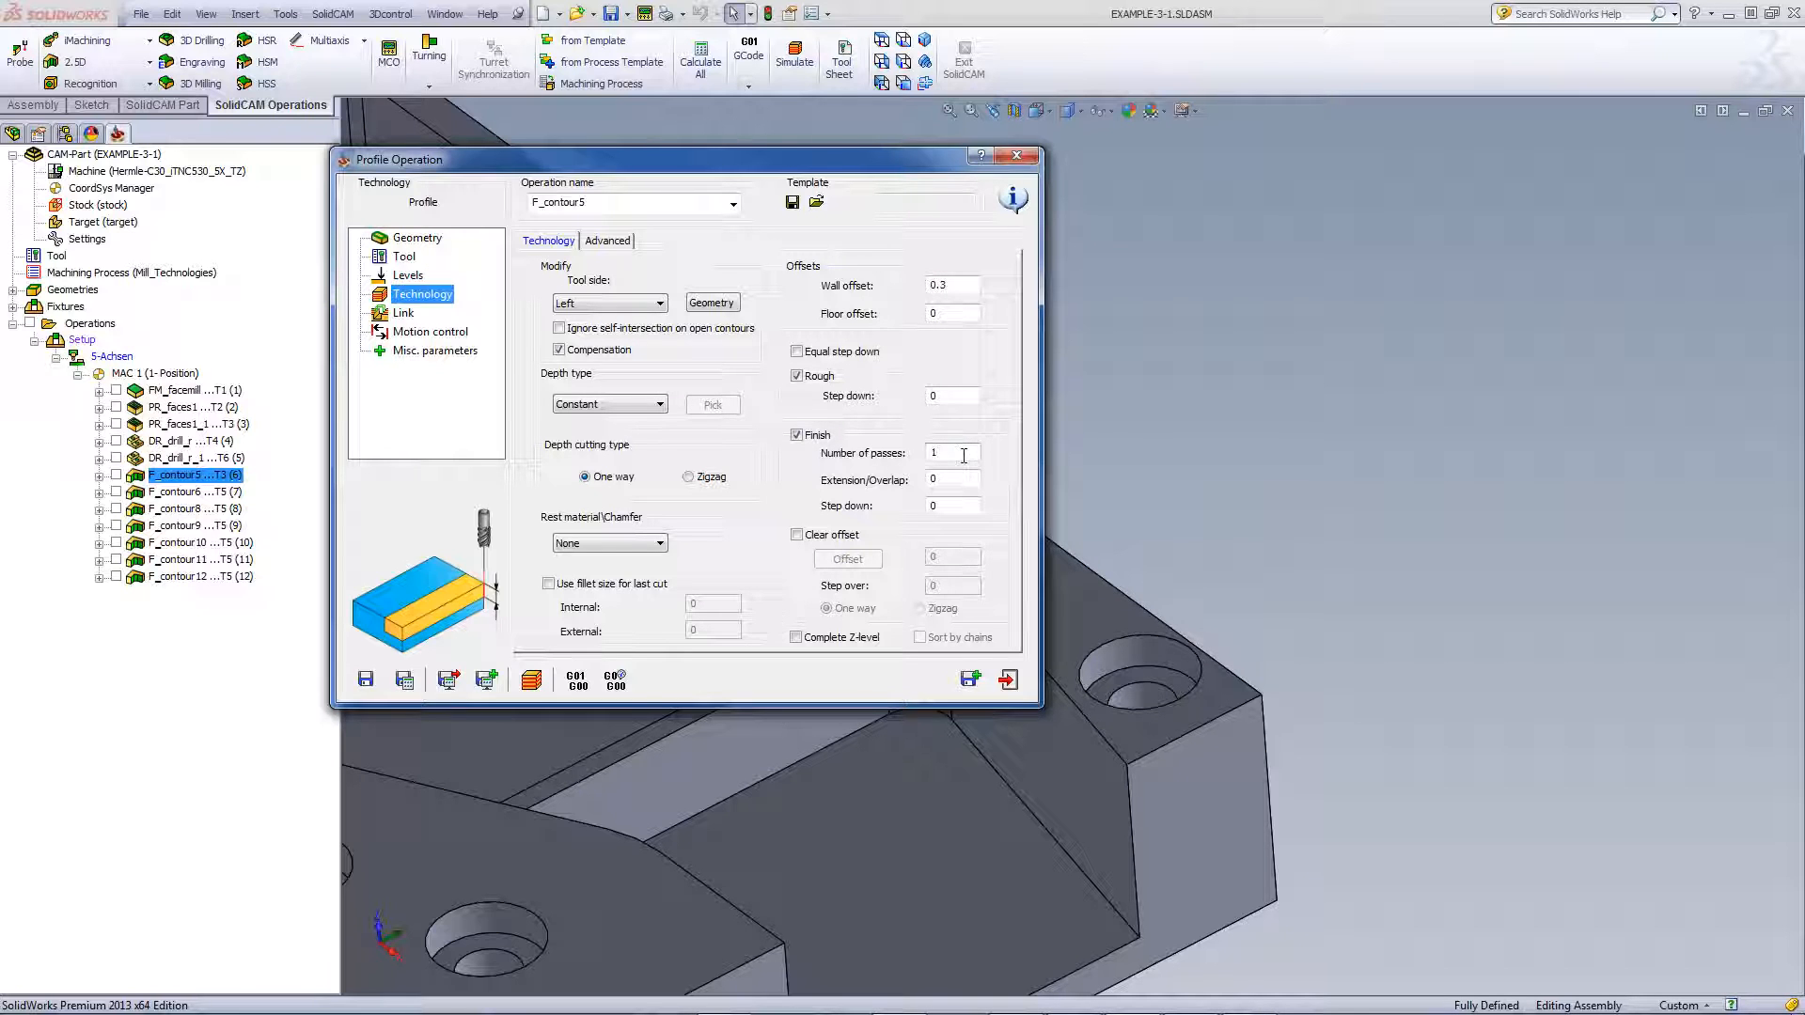
left_click(404, 312)
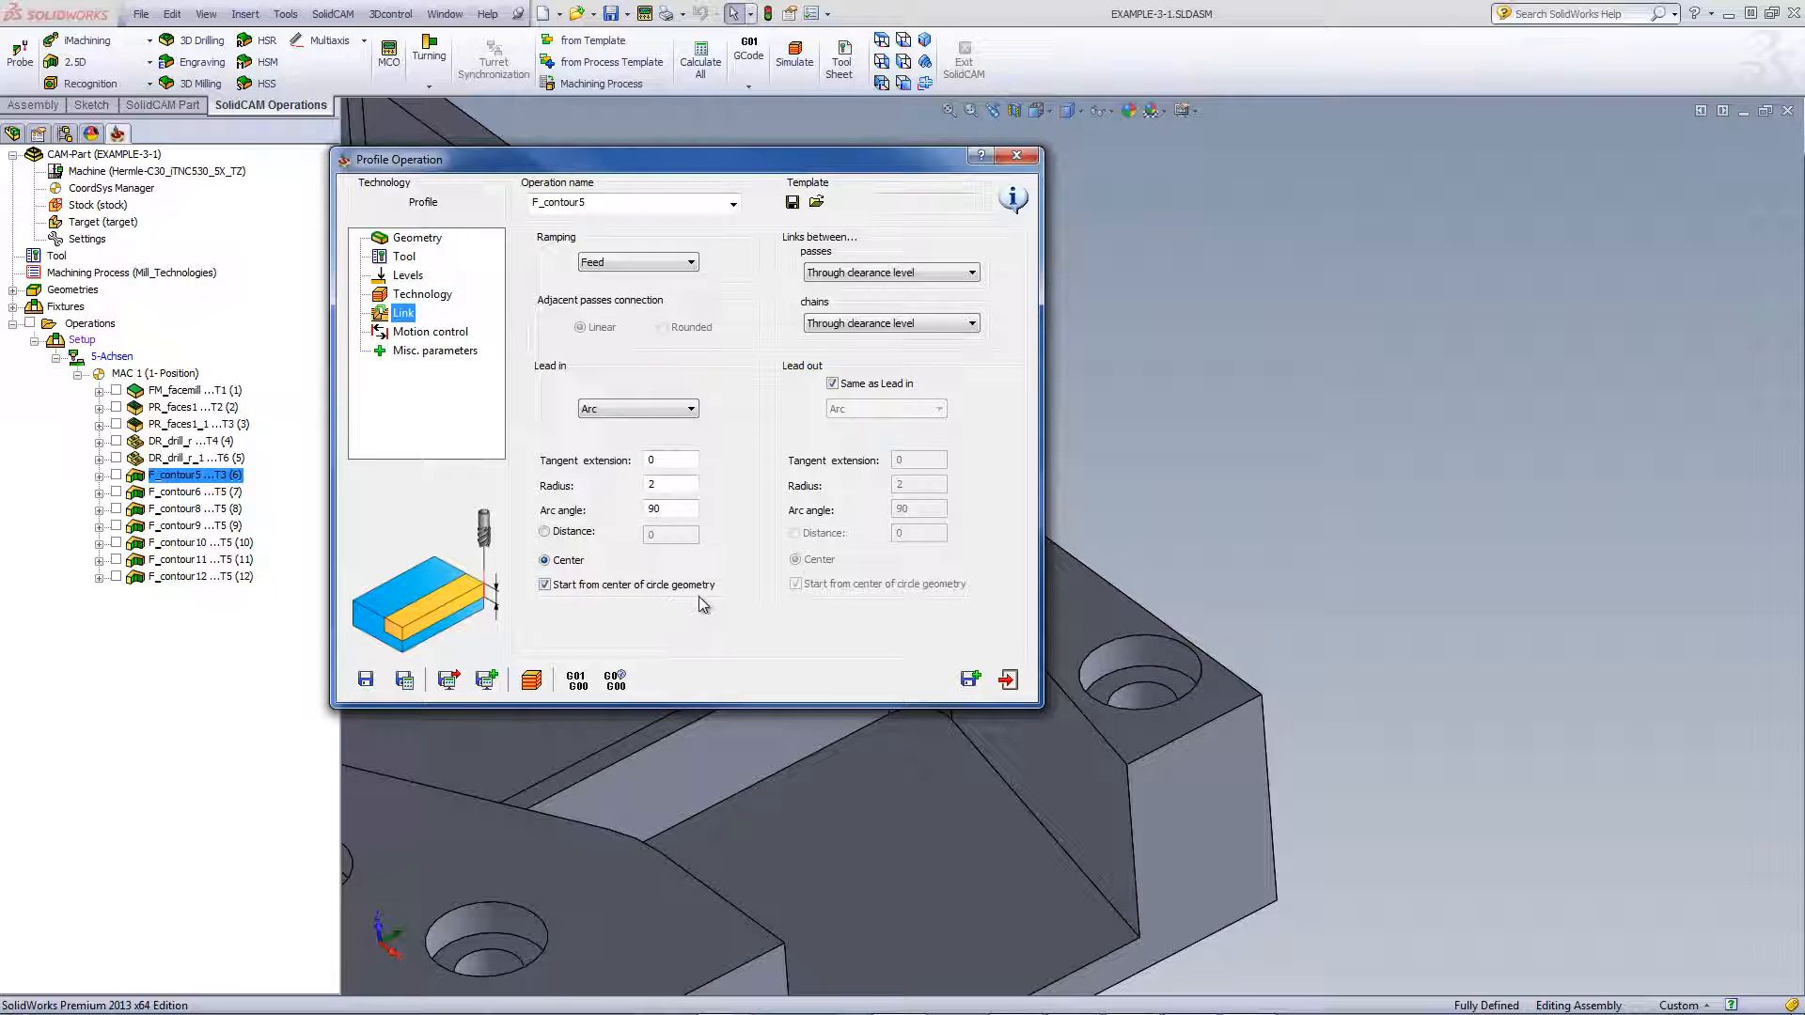
left_click(1349, 600)
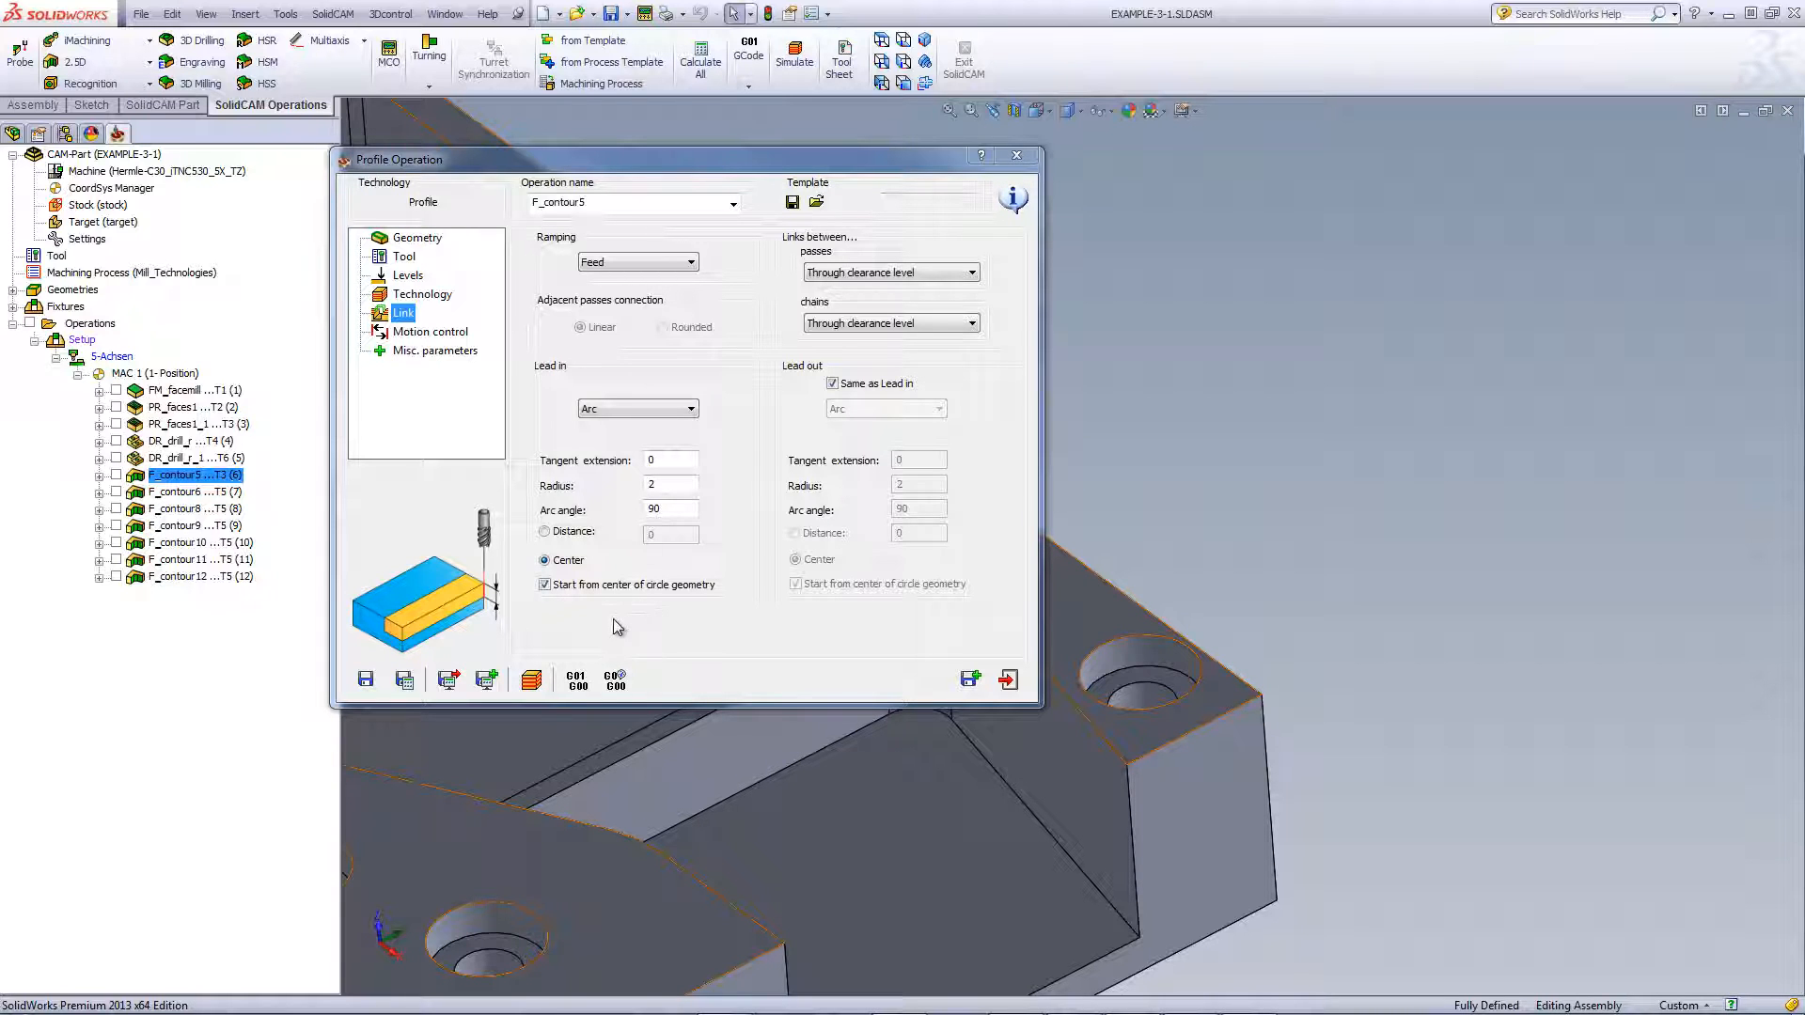
left_click(528, 683)
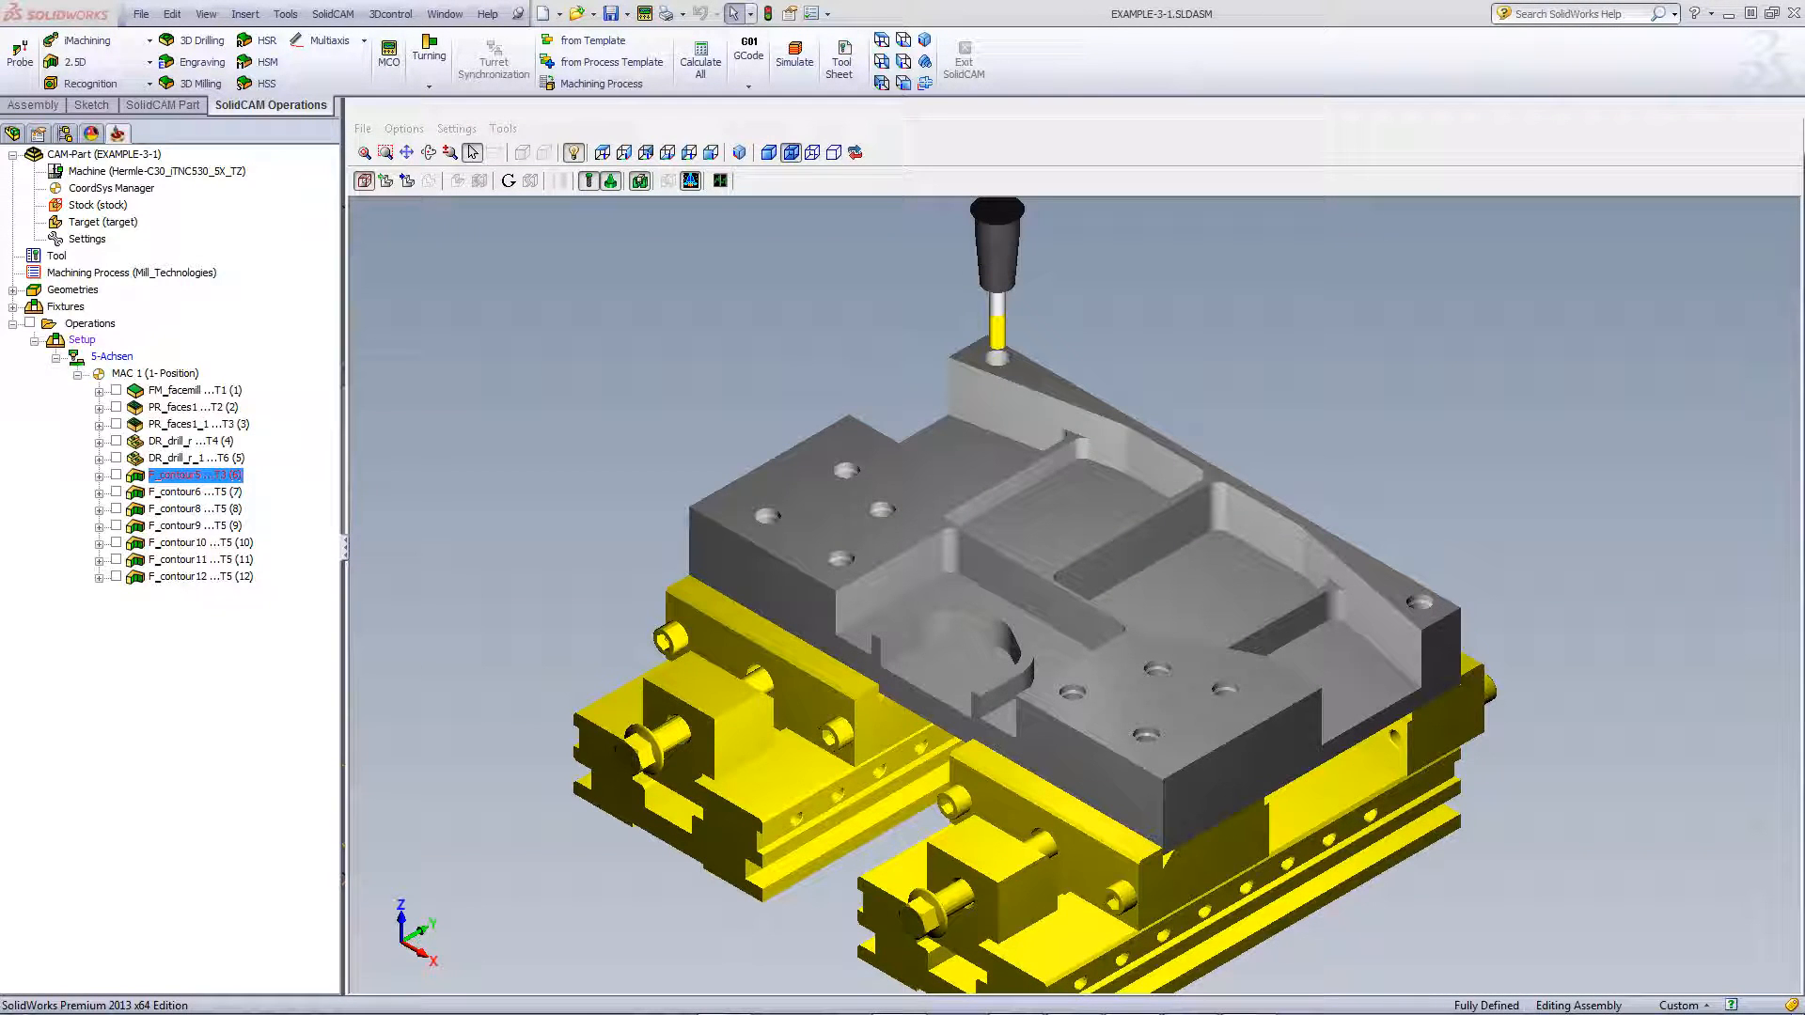
Zoom and tilt the view to watch the F_contour5 counterbore simulation on the corner hole
scroll(1478, 432, "up", 5)
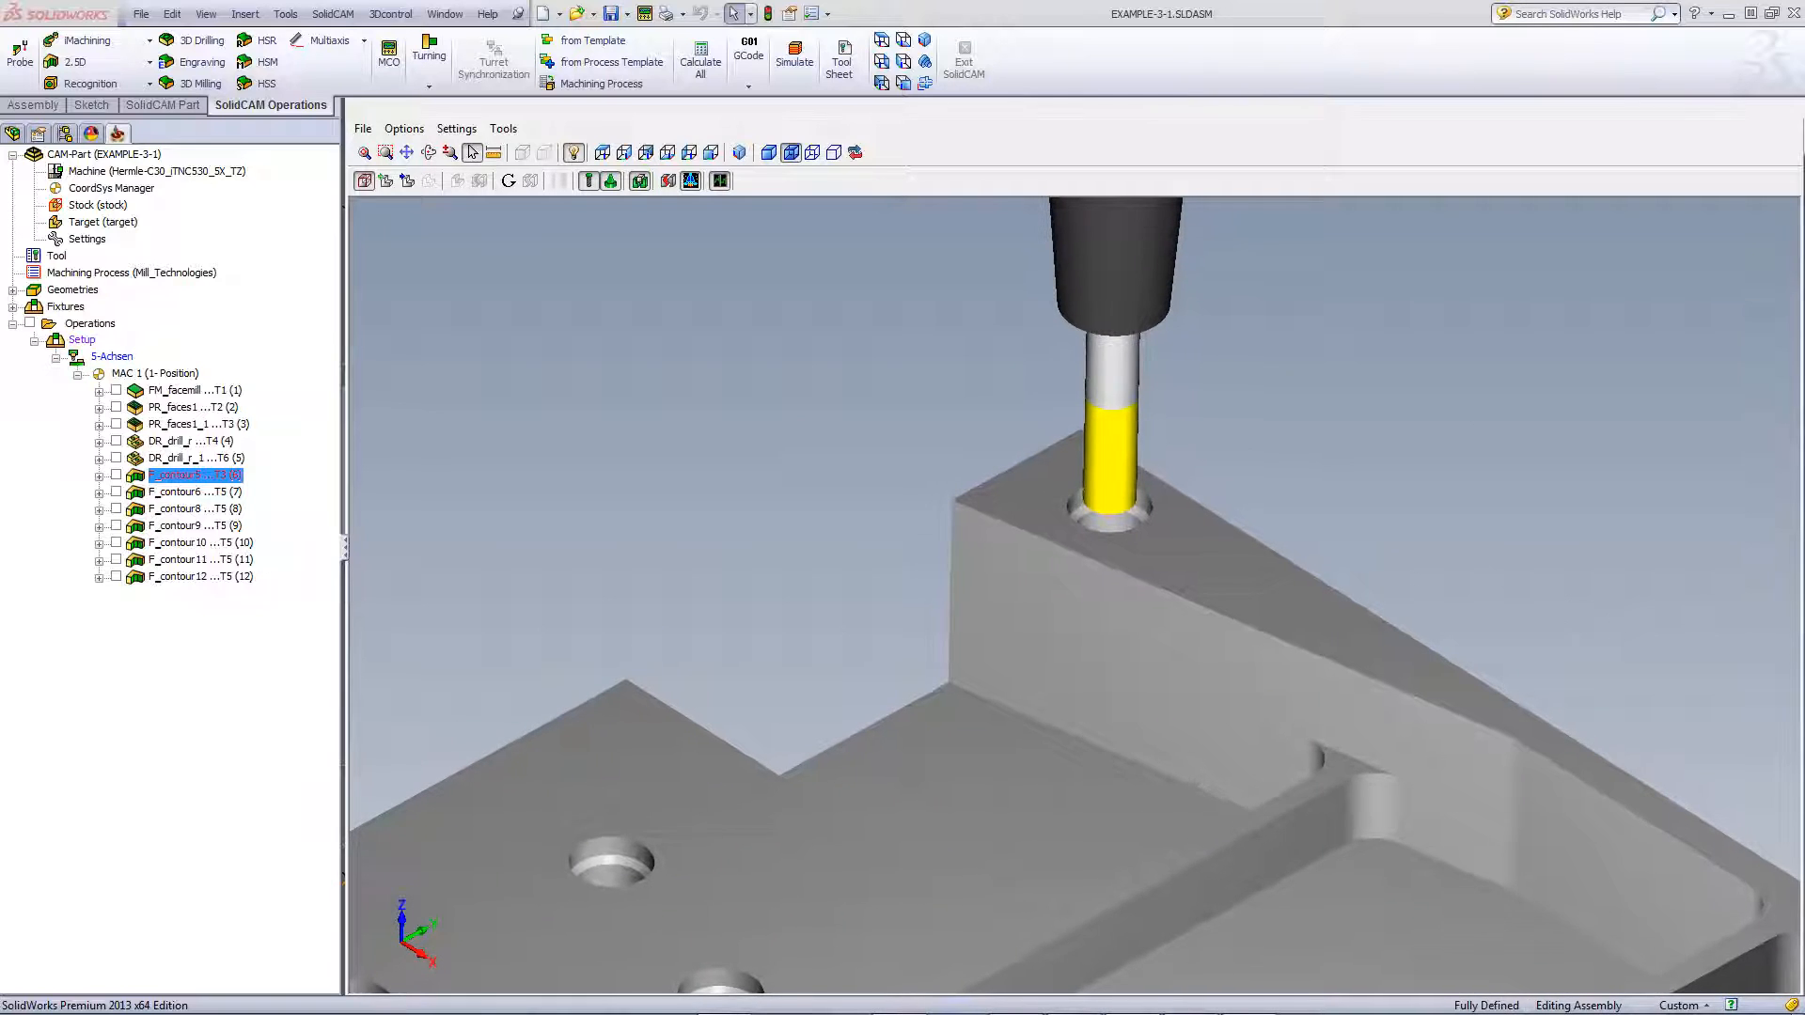
middle_click_drag(1074, 602, 1074, 592)
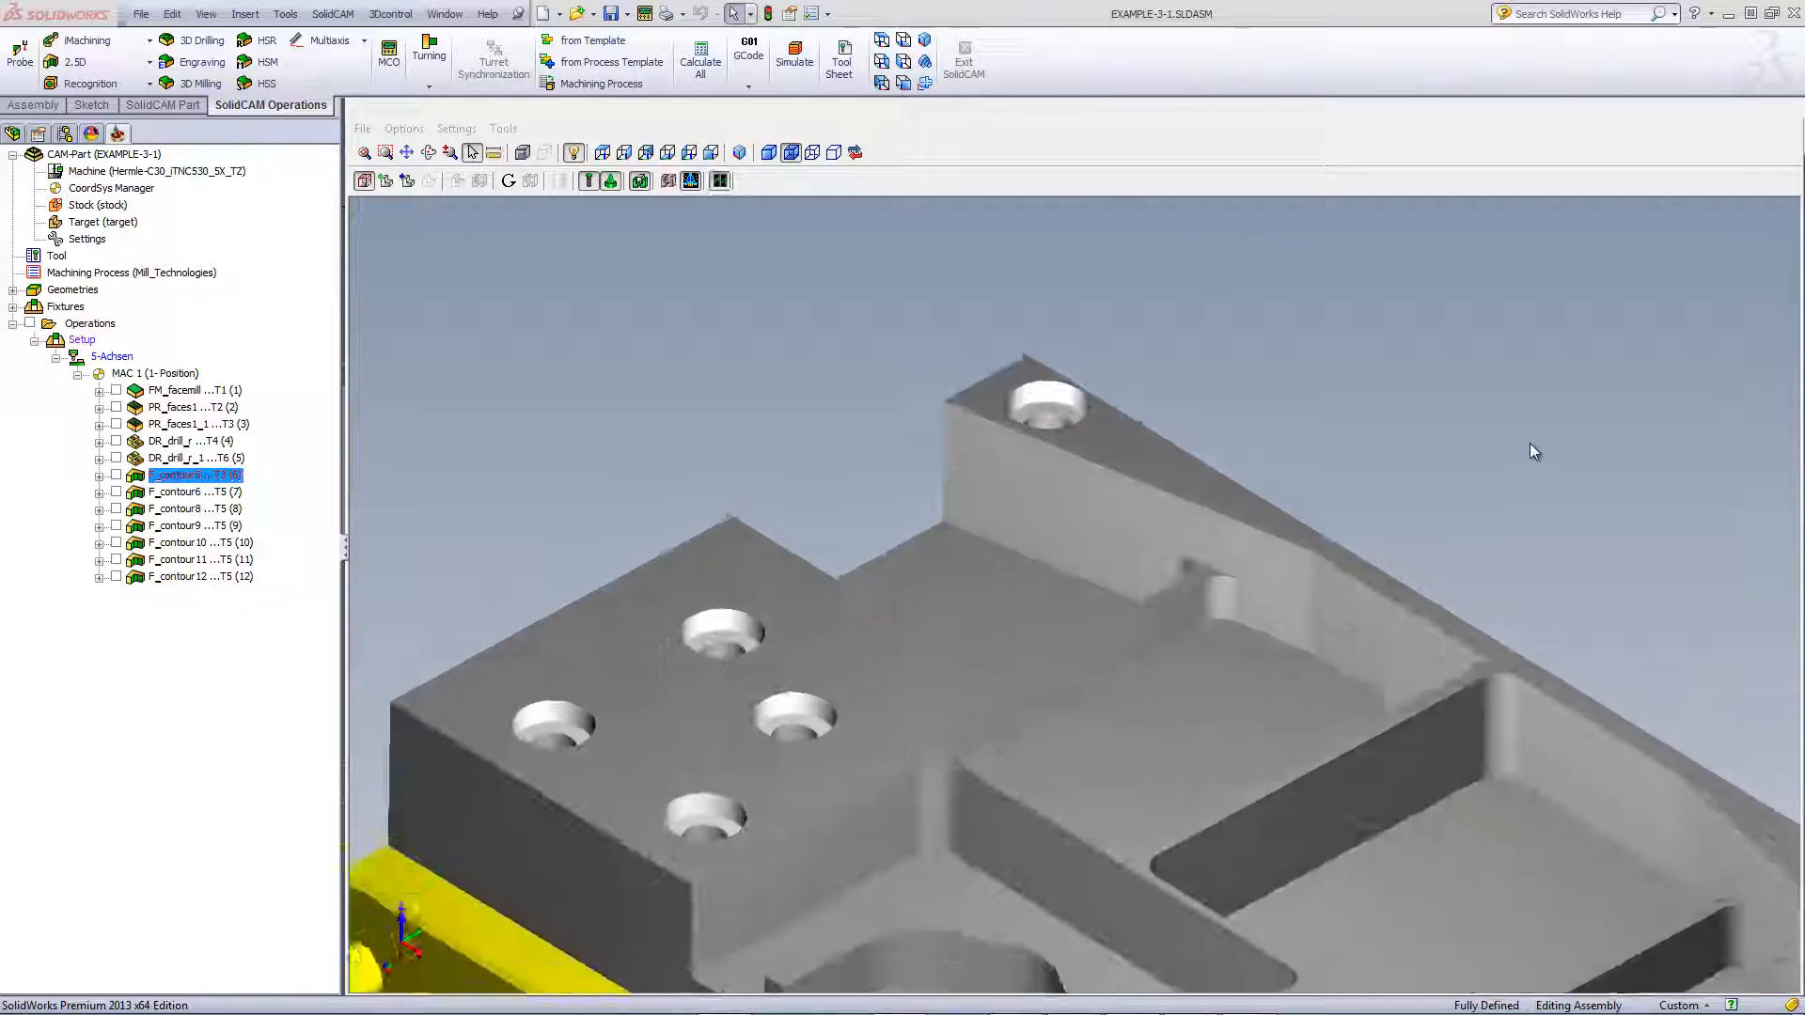
scroll(1531, 443, "down", 8)
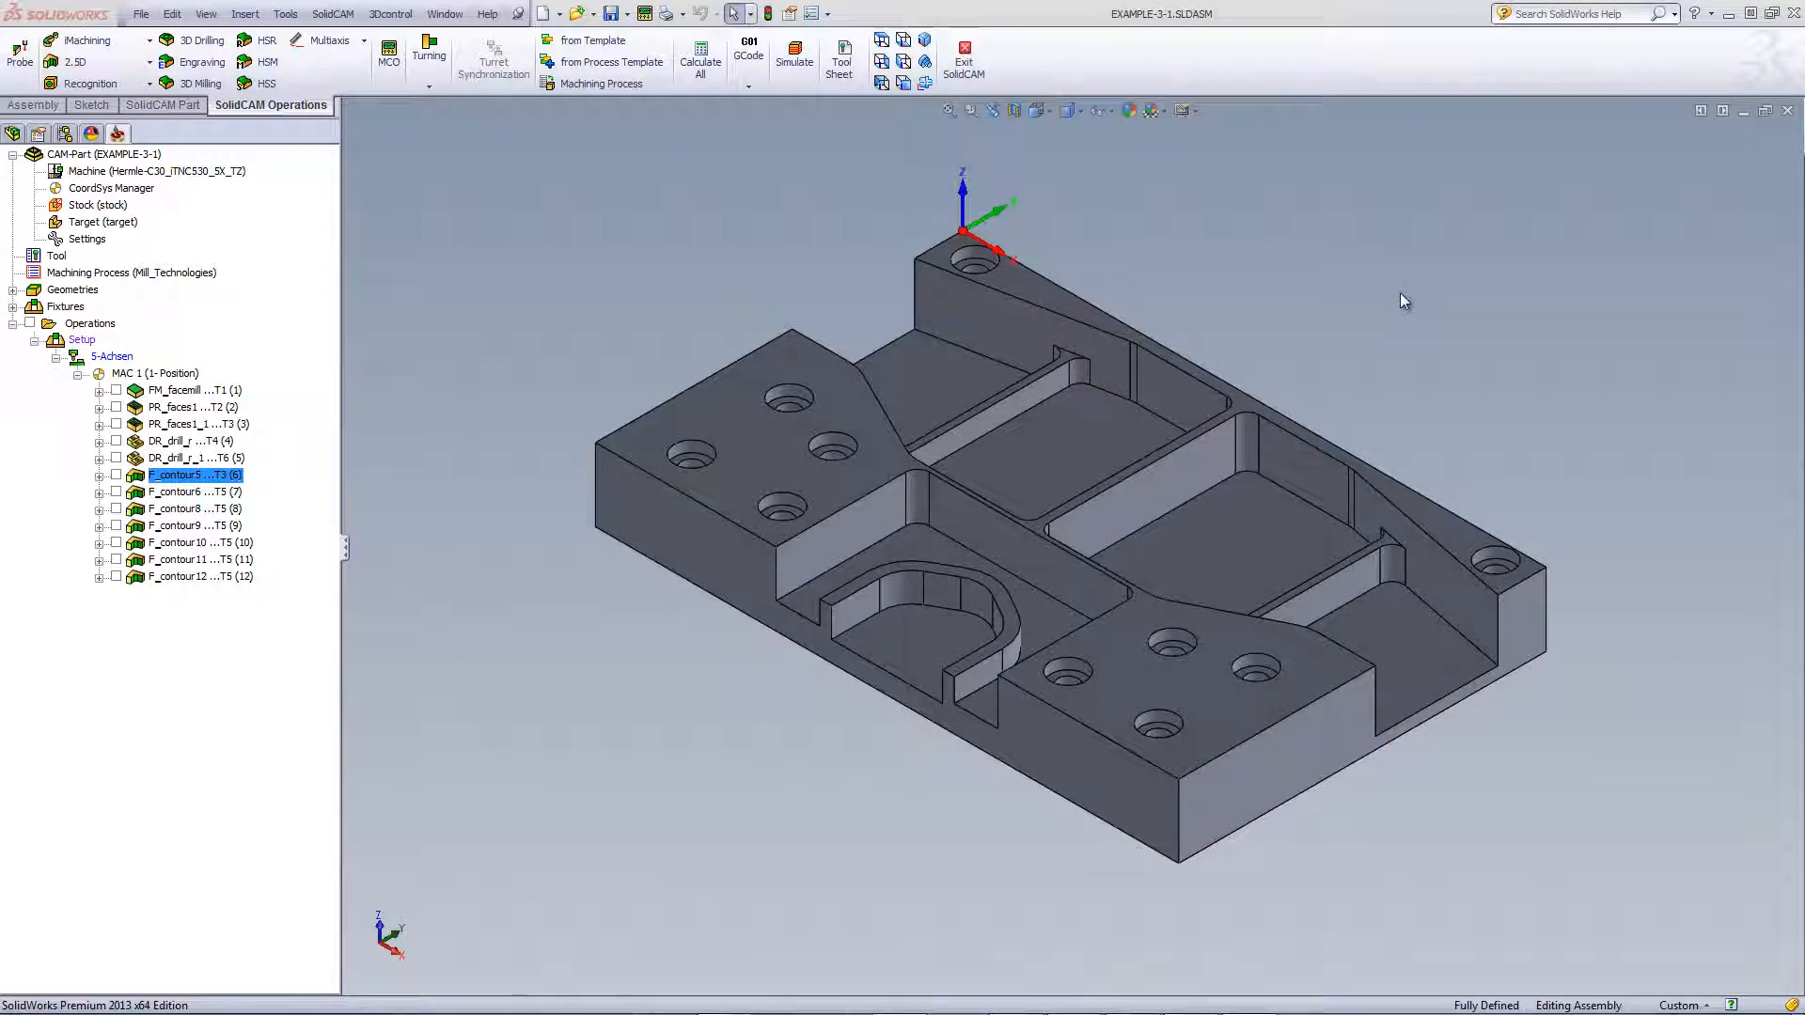
Inspect the sloped faces, the U-shaped pocket floor and the step face around the pocket
scroll(1400, 292, "up", 2)
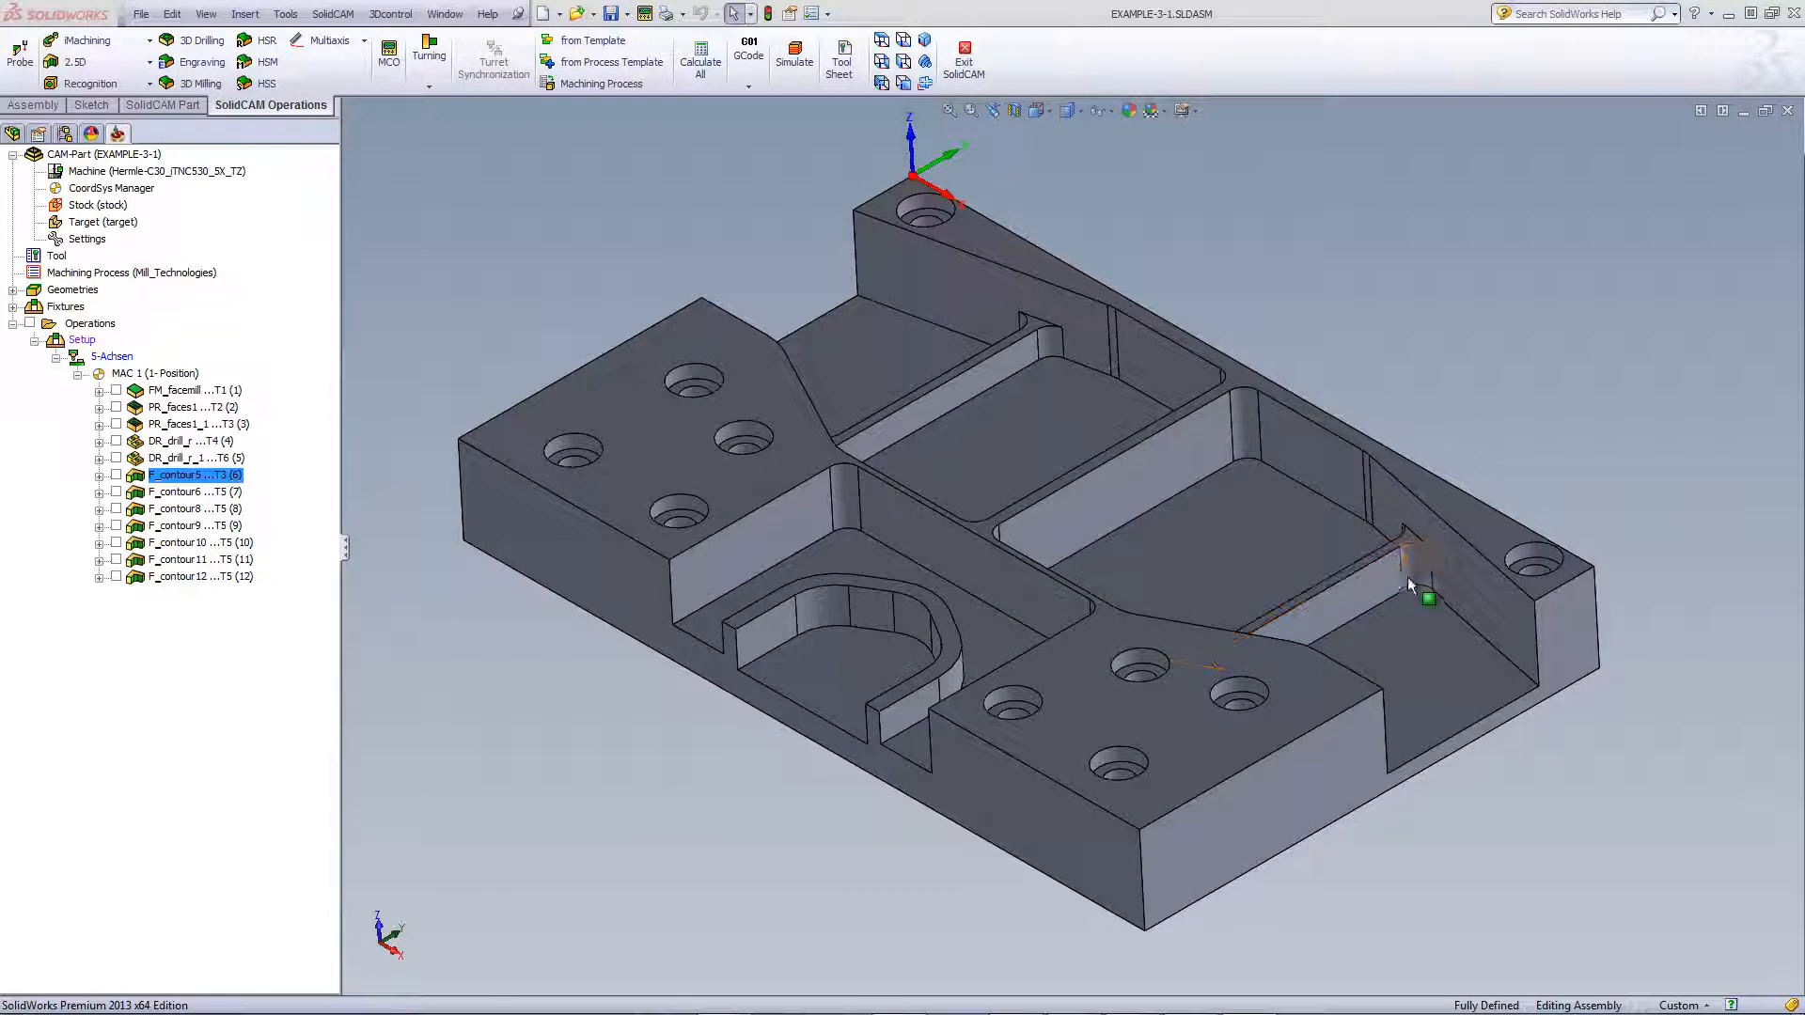
left_click(1441, 679)
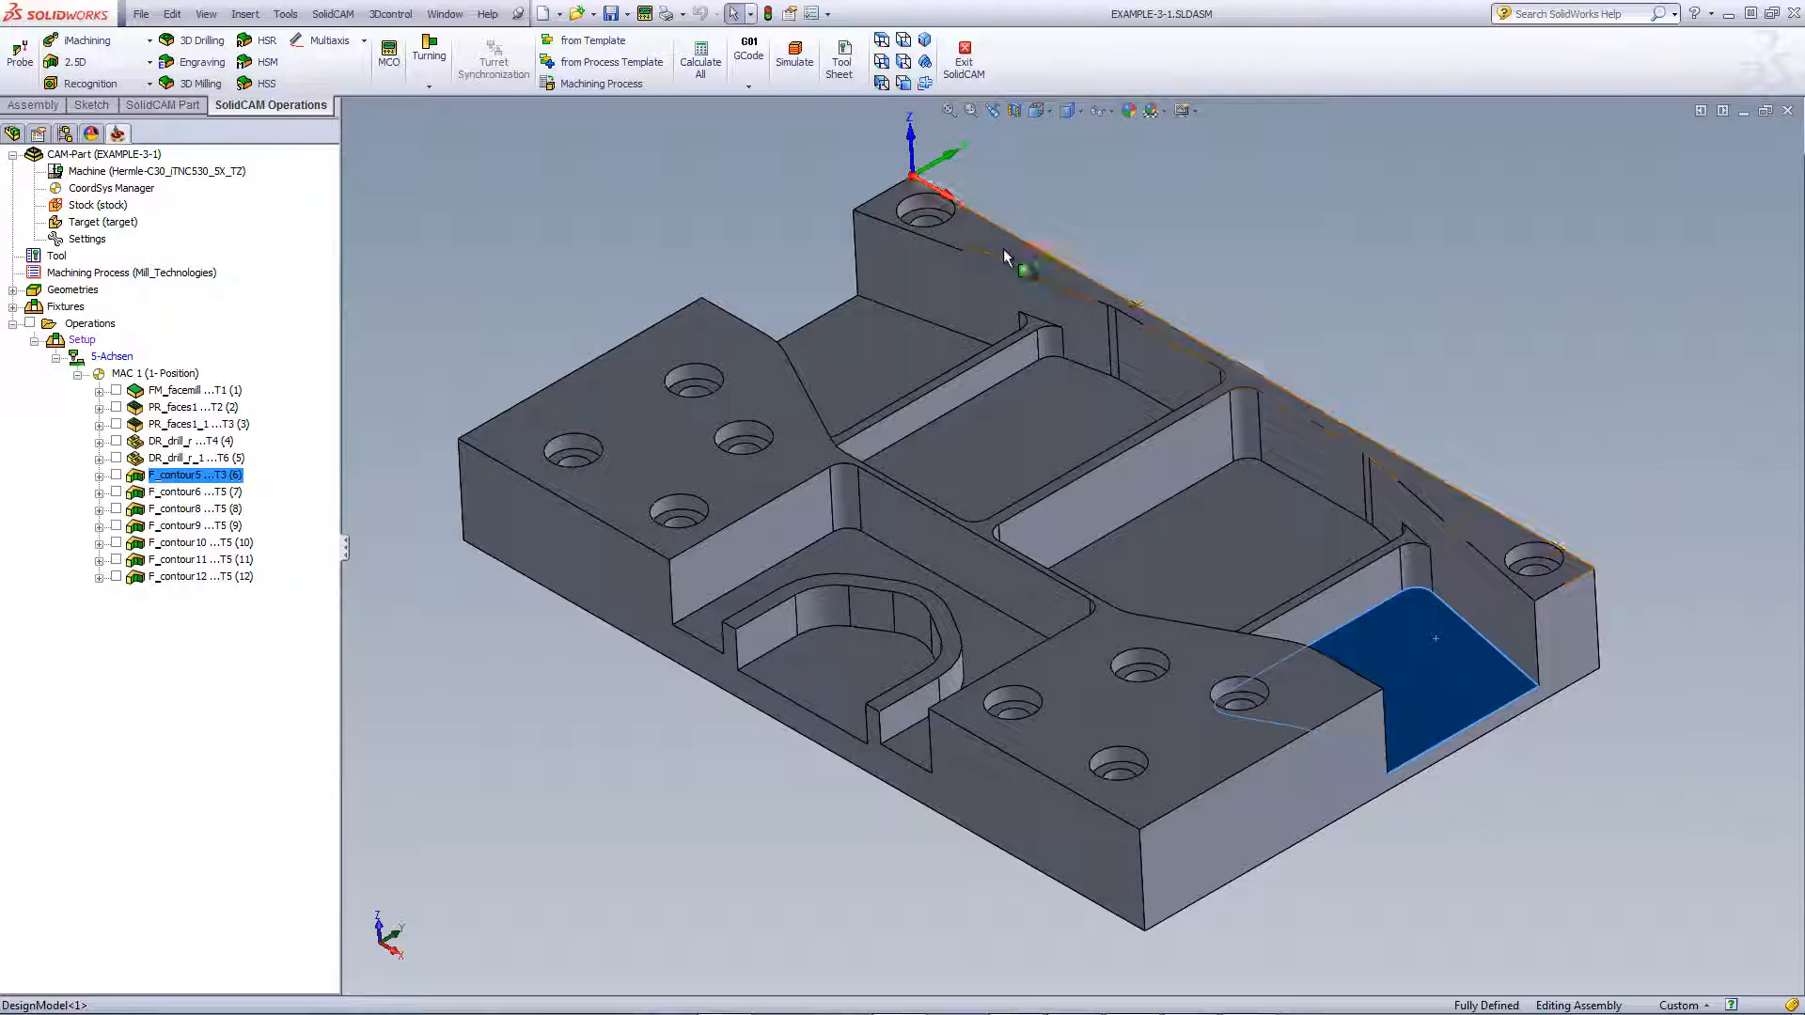
left_click(873, 335)
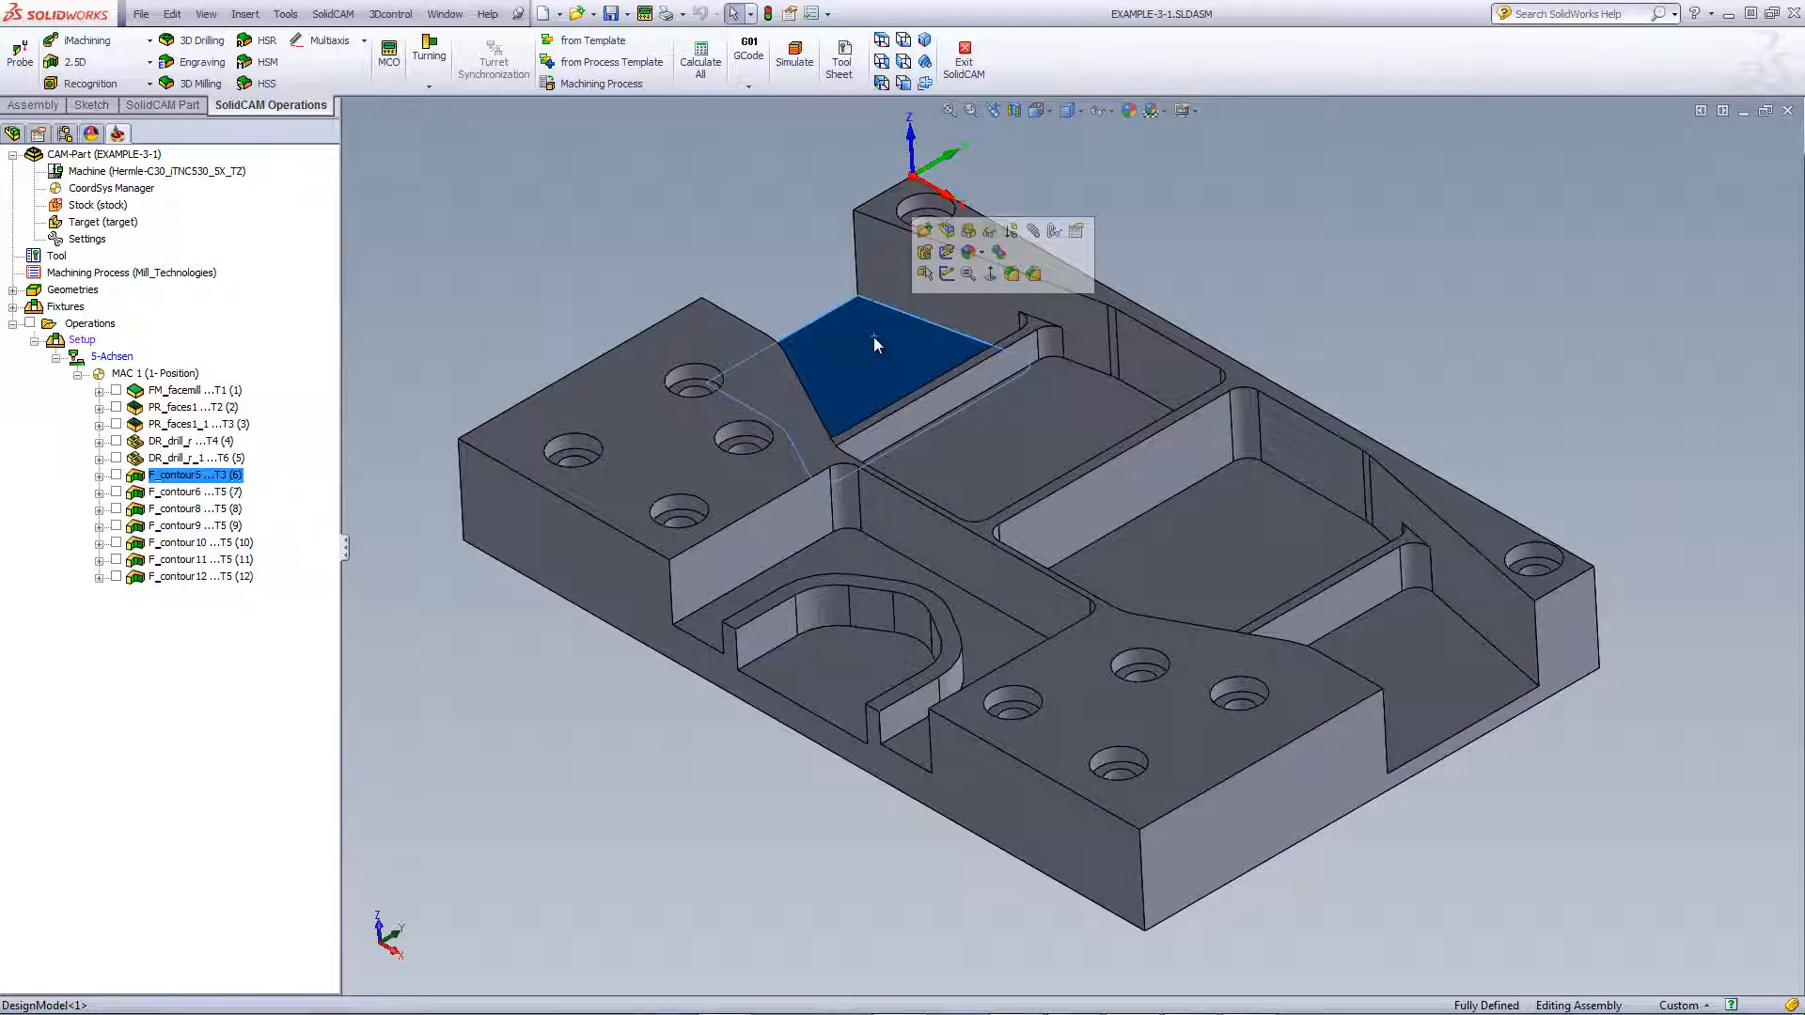
left_click(819, 658)
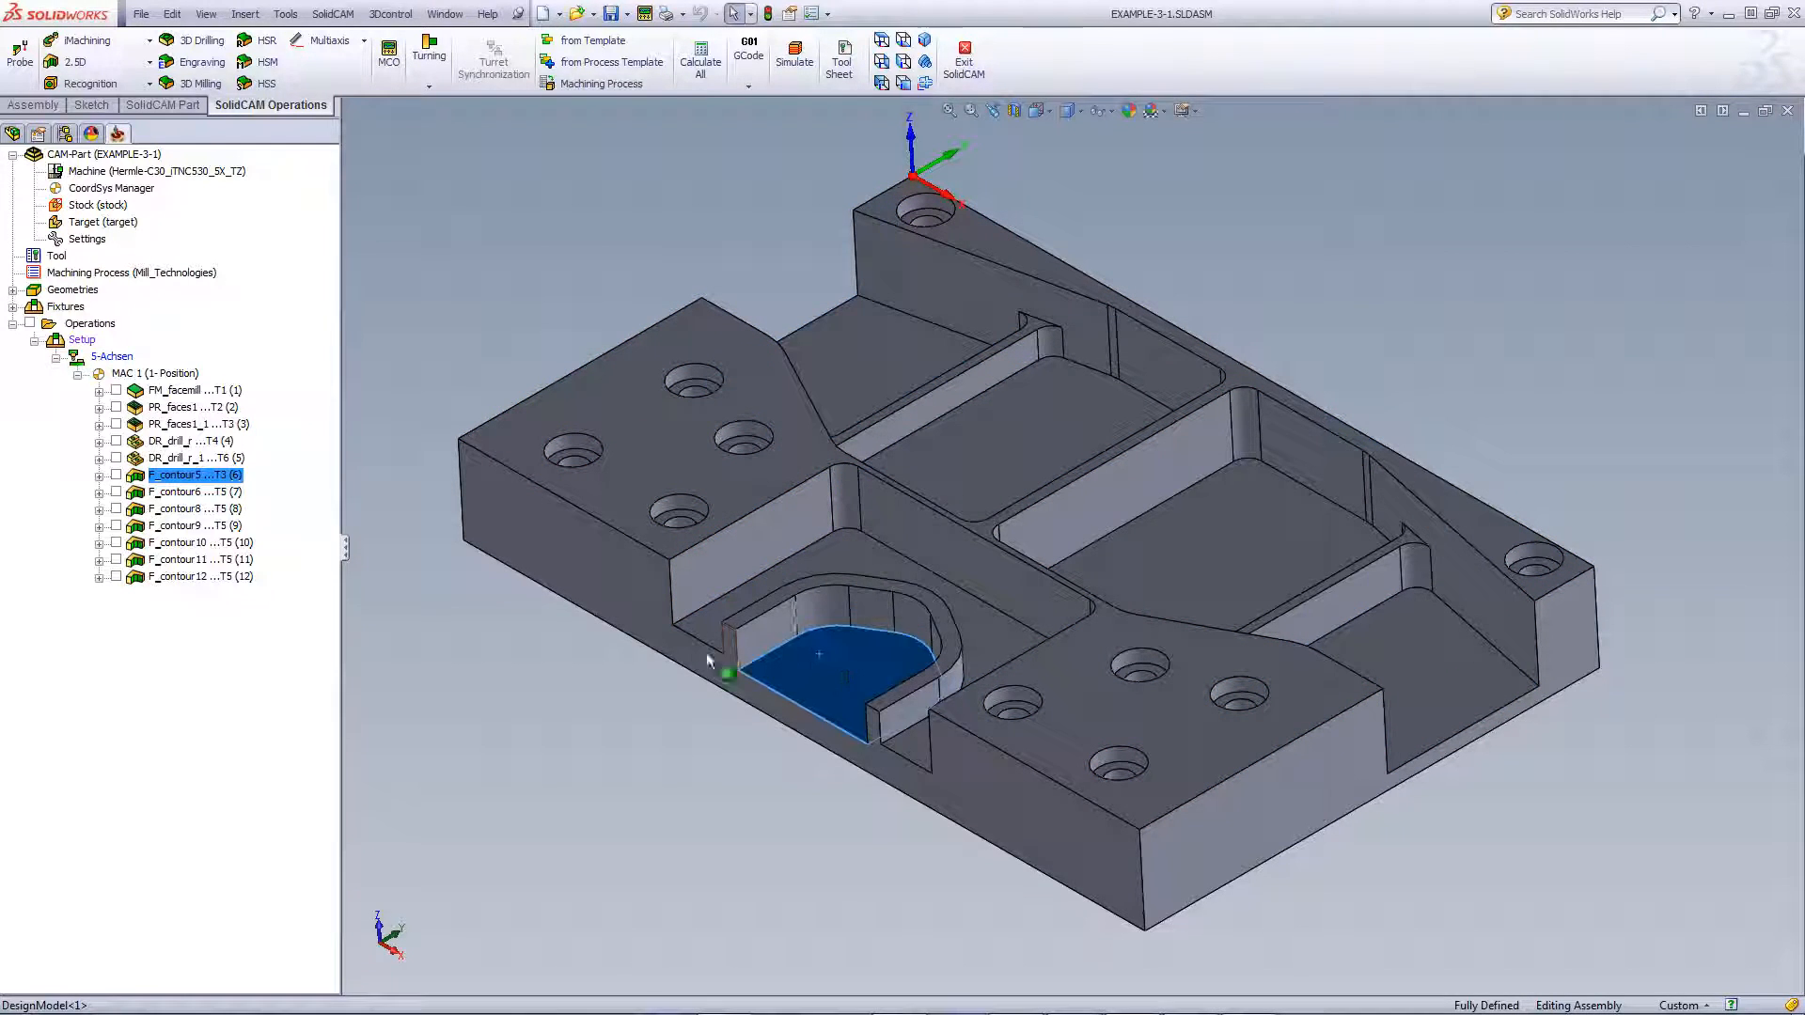
left_click(705, 635)
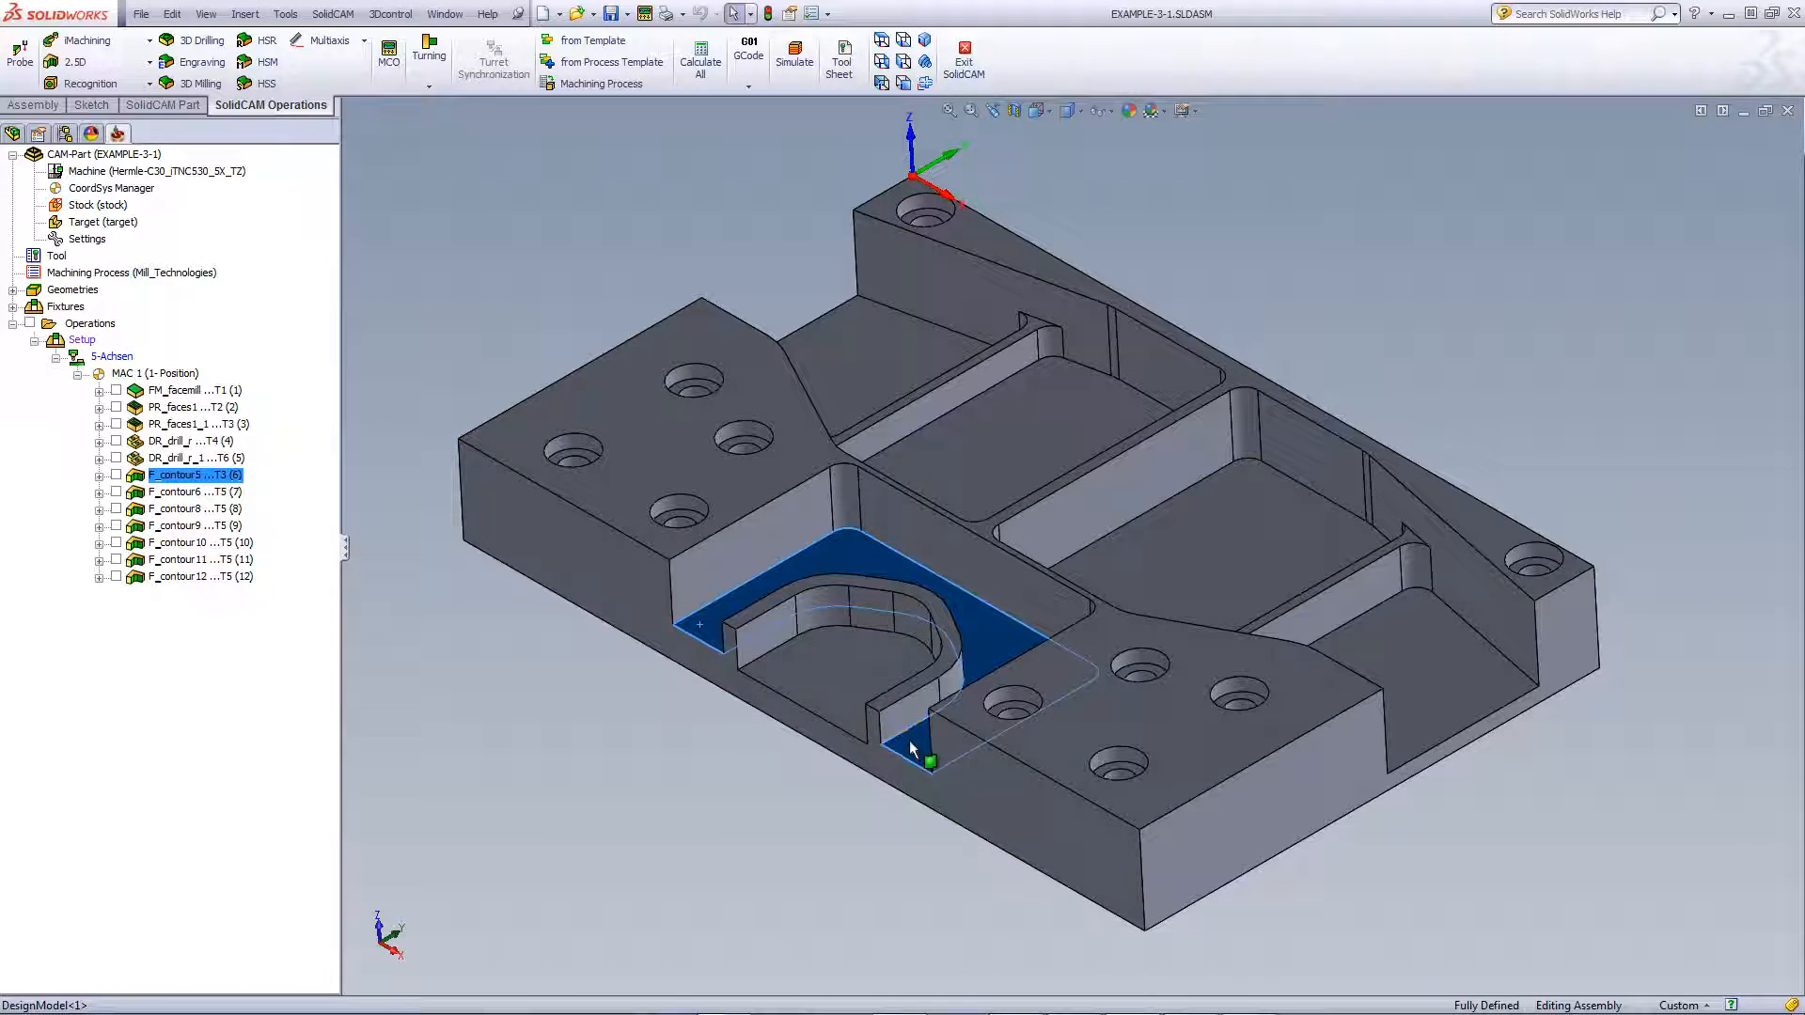
left_click(626, 784)
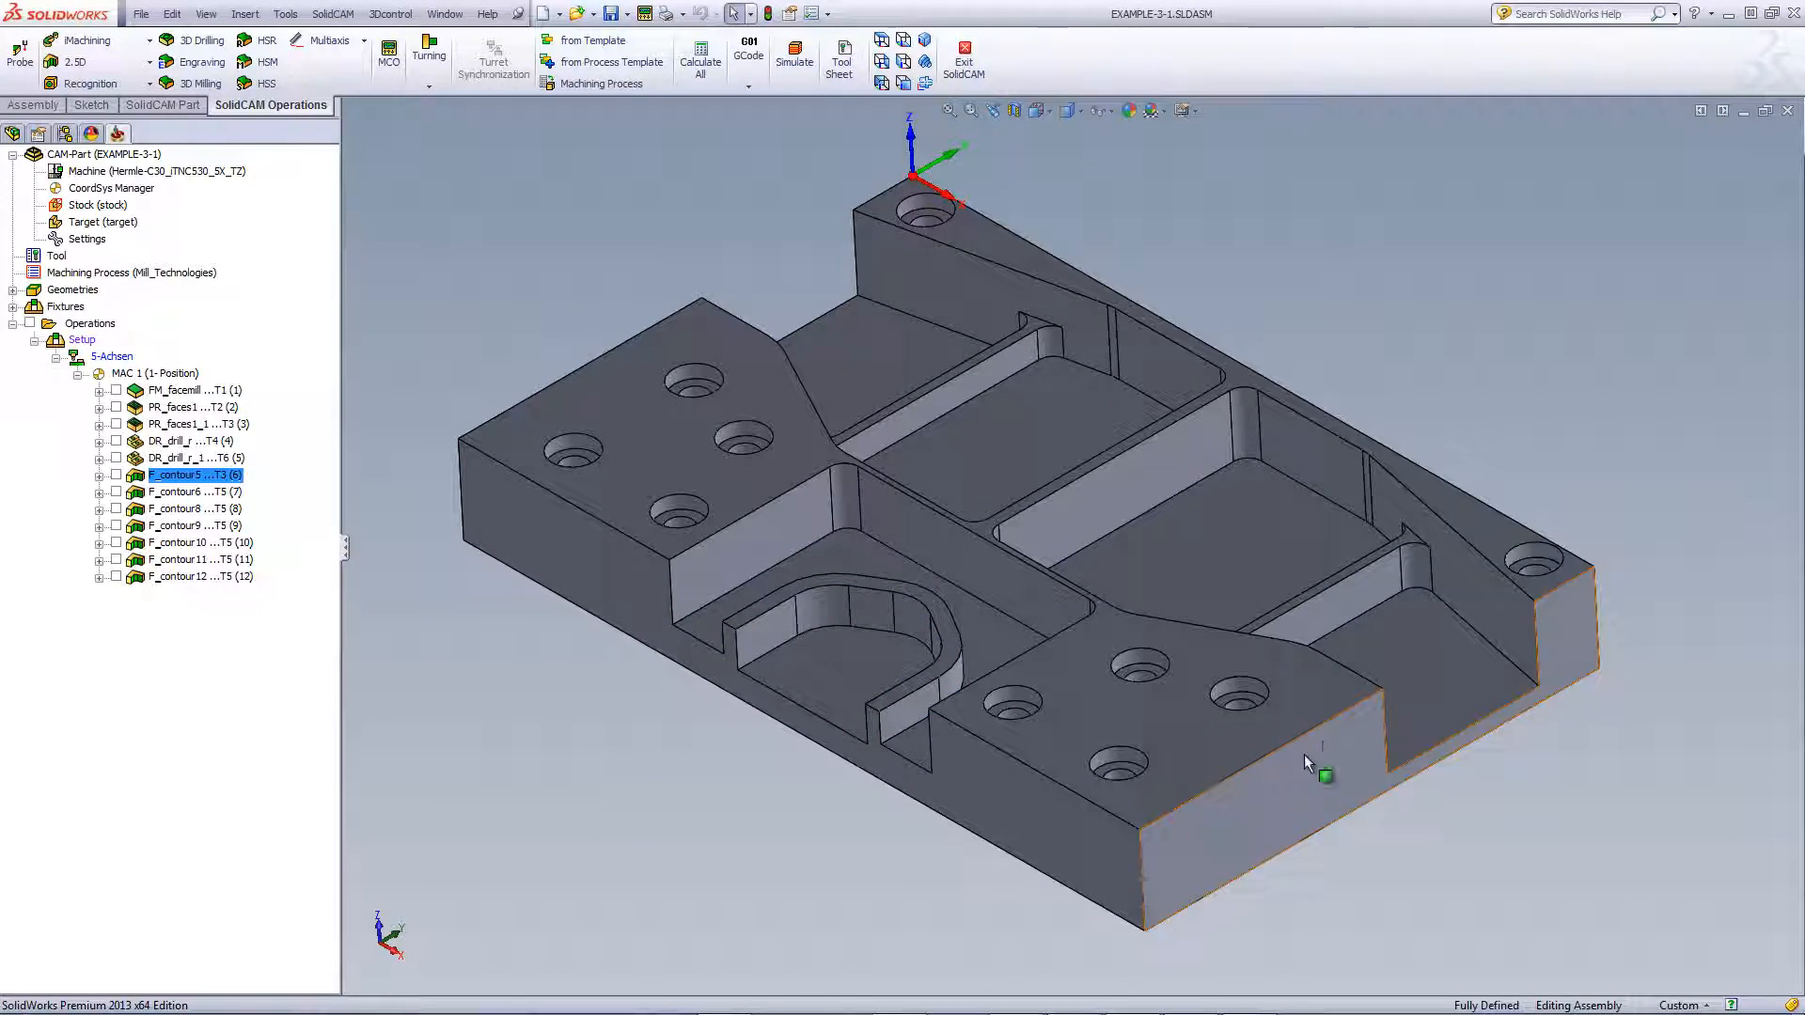
Check the right sloped face and both pocket floors, then display the F_contour6 toolpath
left_click(1480, 684)
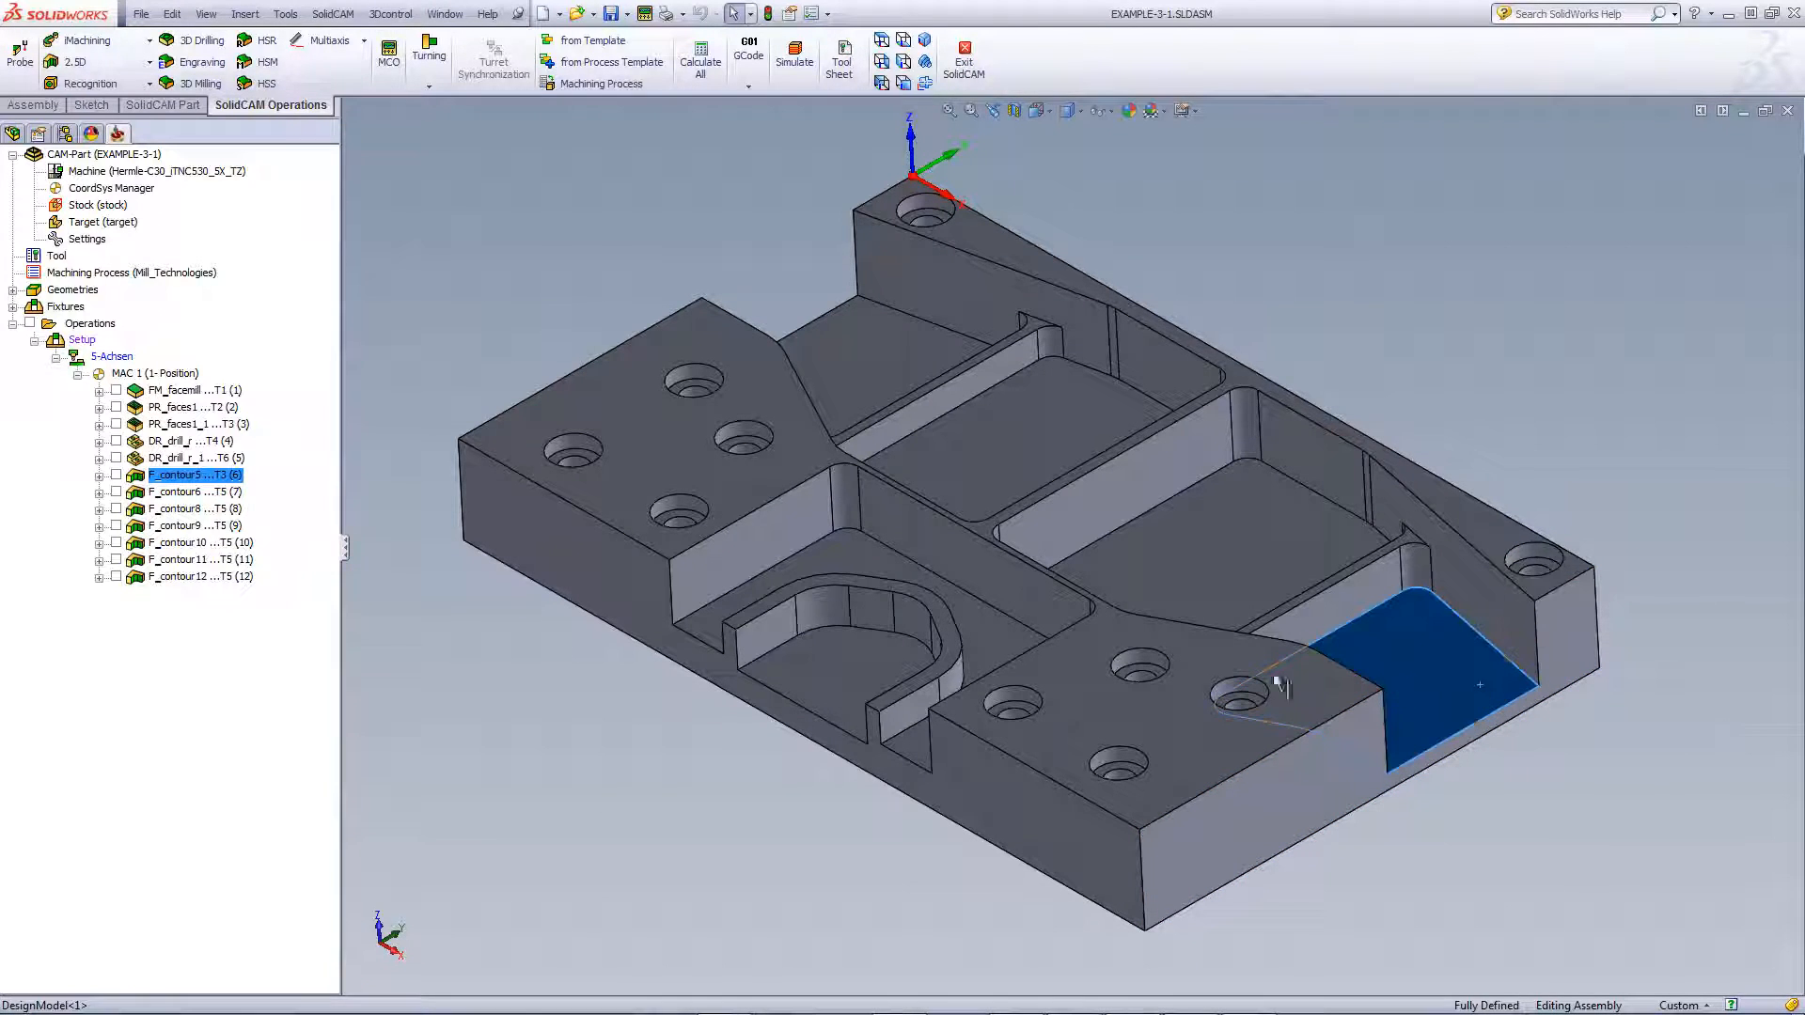
left_click(906, 752)
left_click(808, 687)
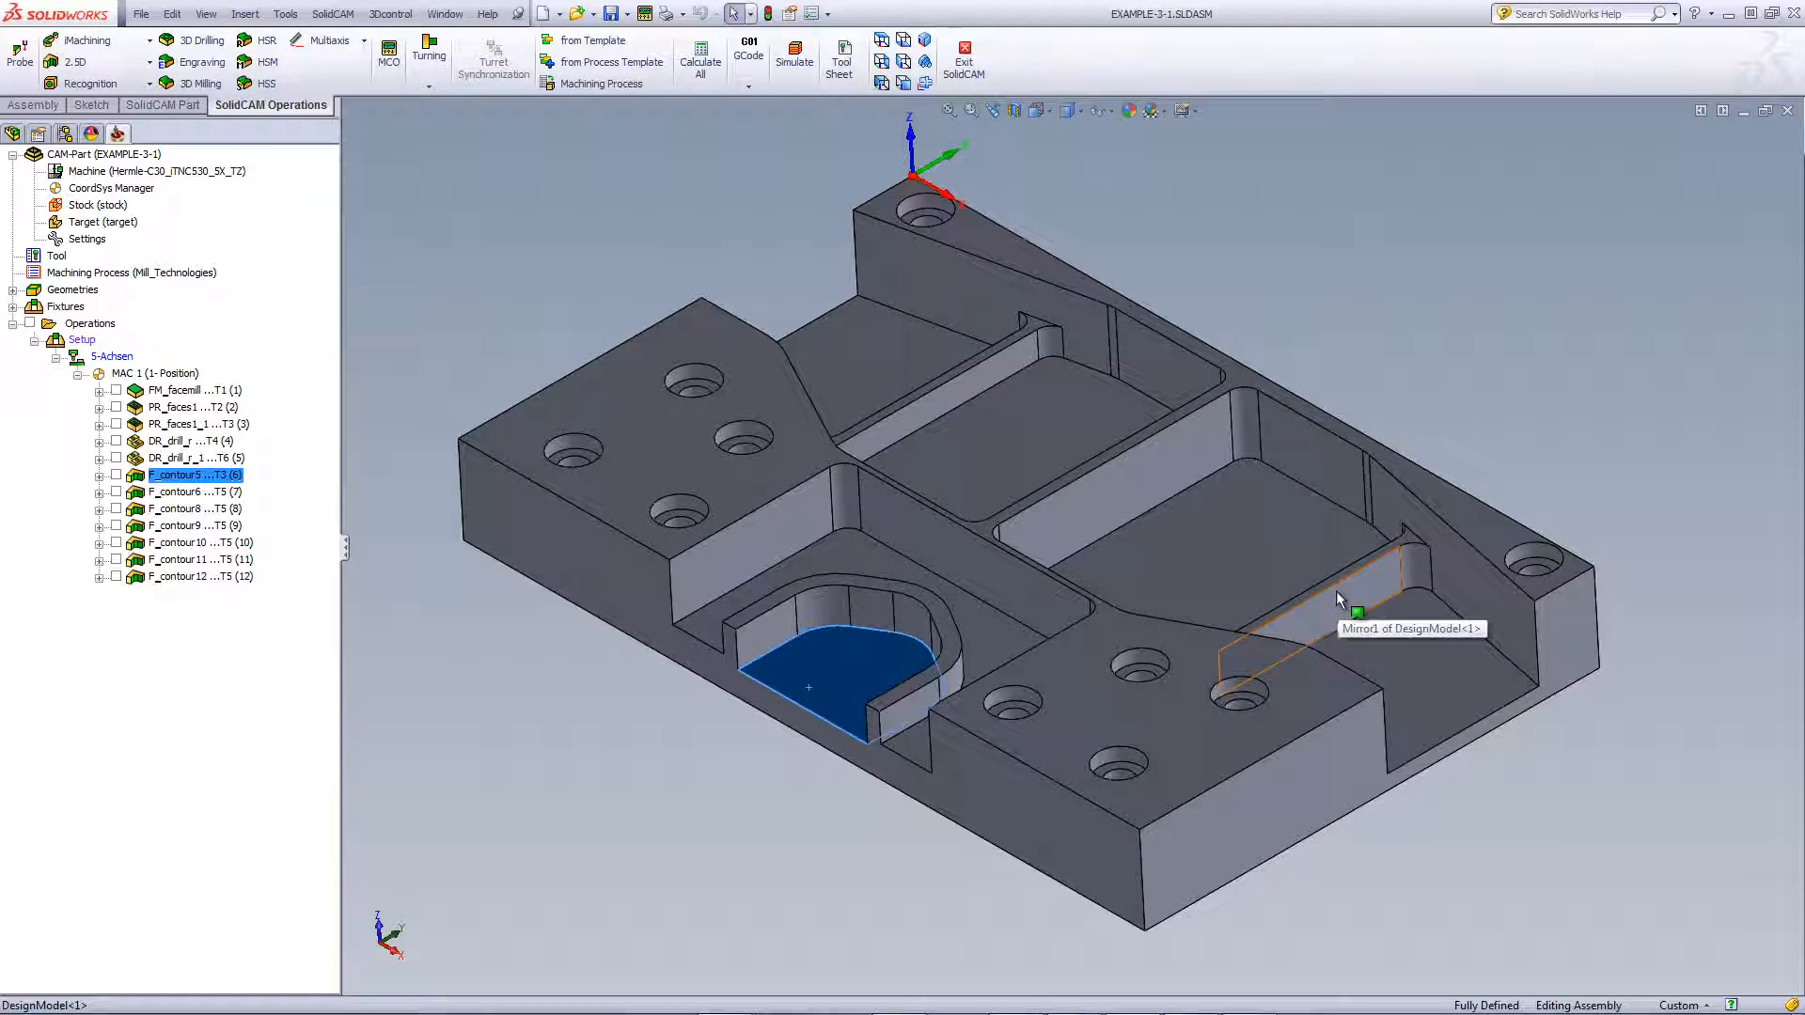
left_click(454, 281)
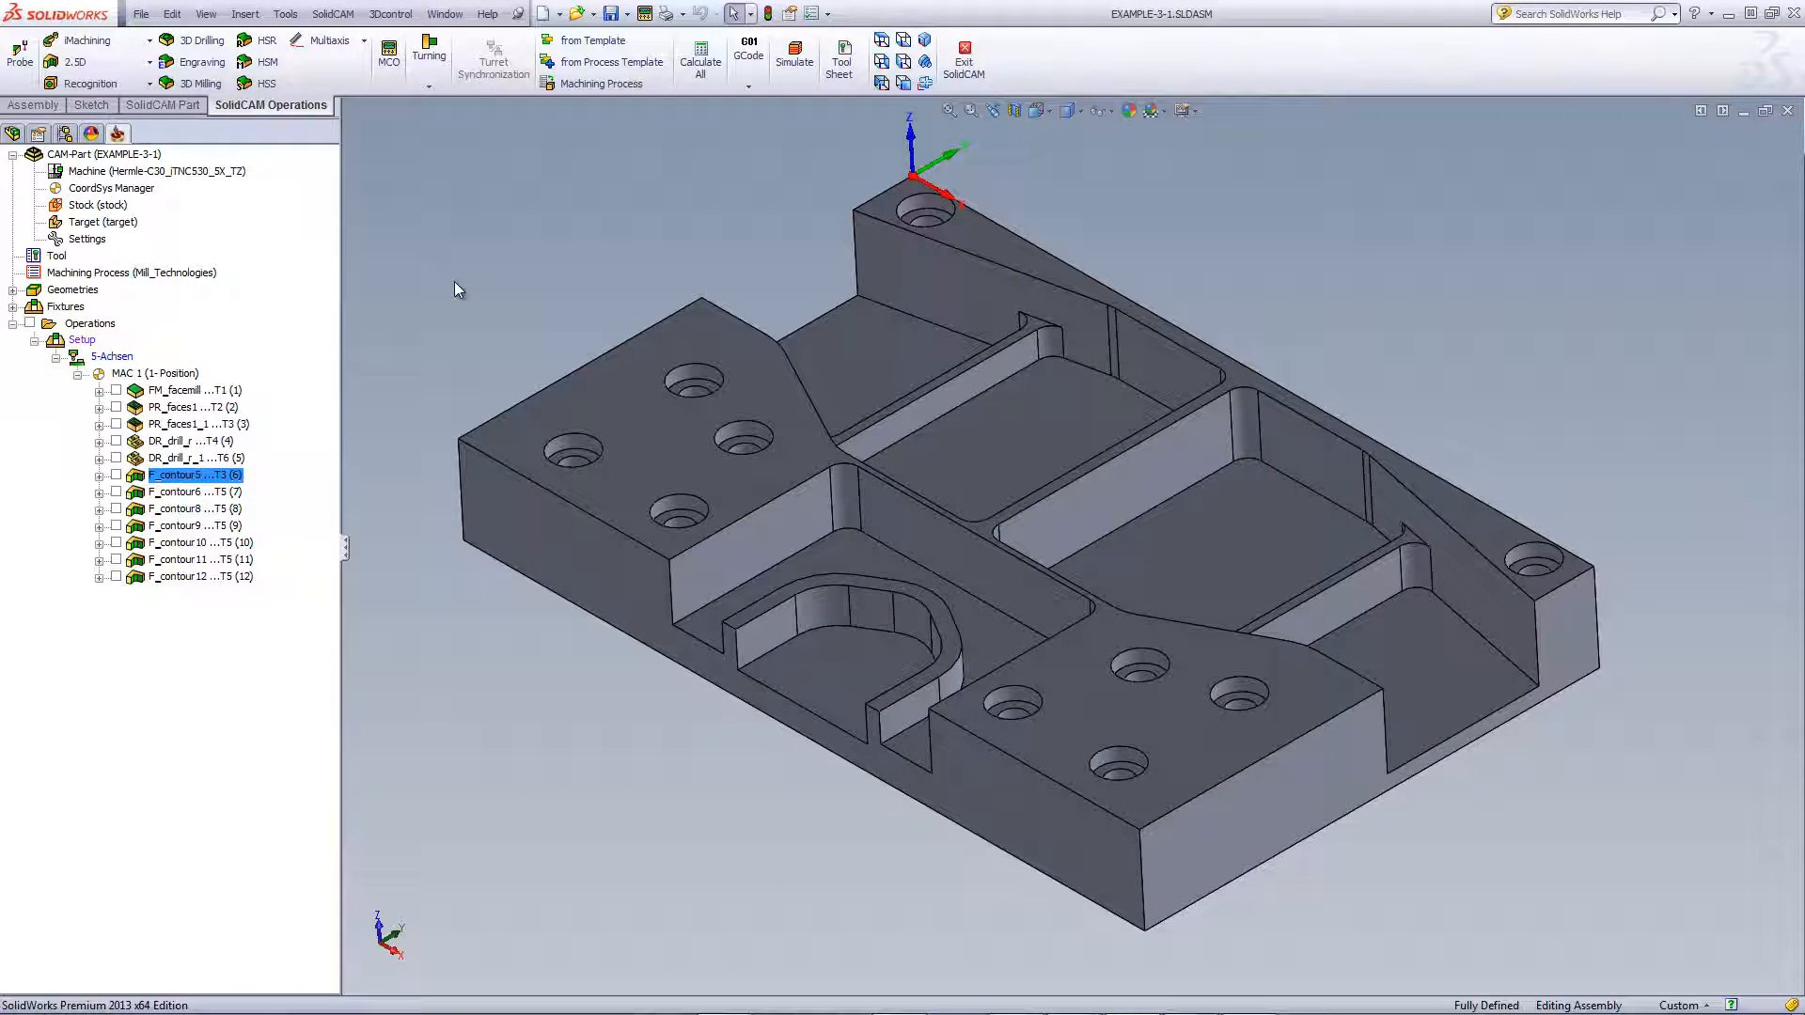
left_click(116, 492)
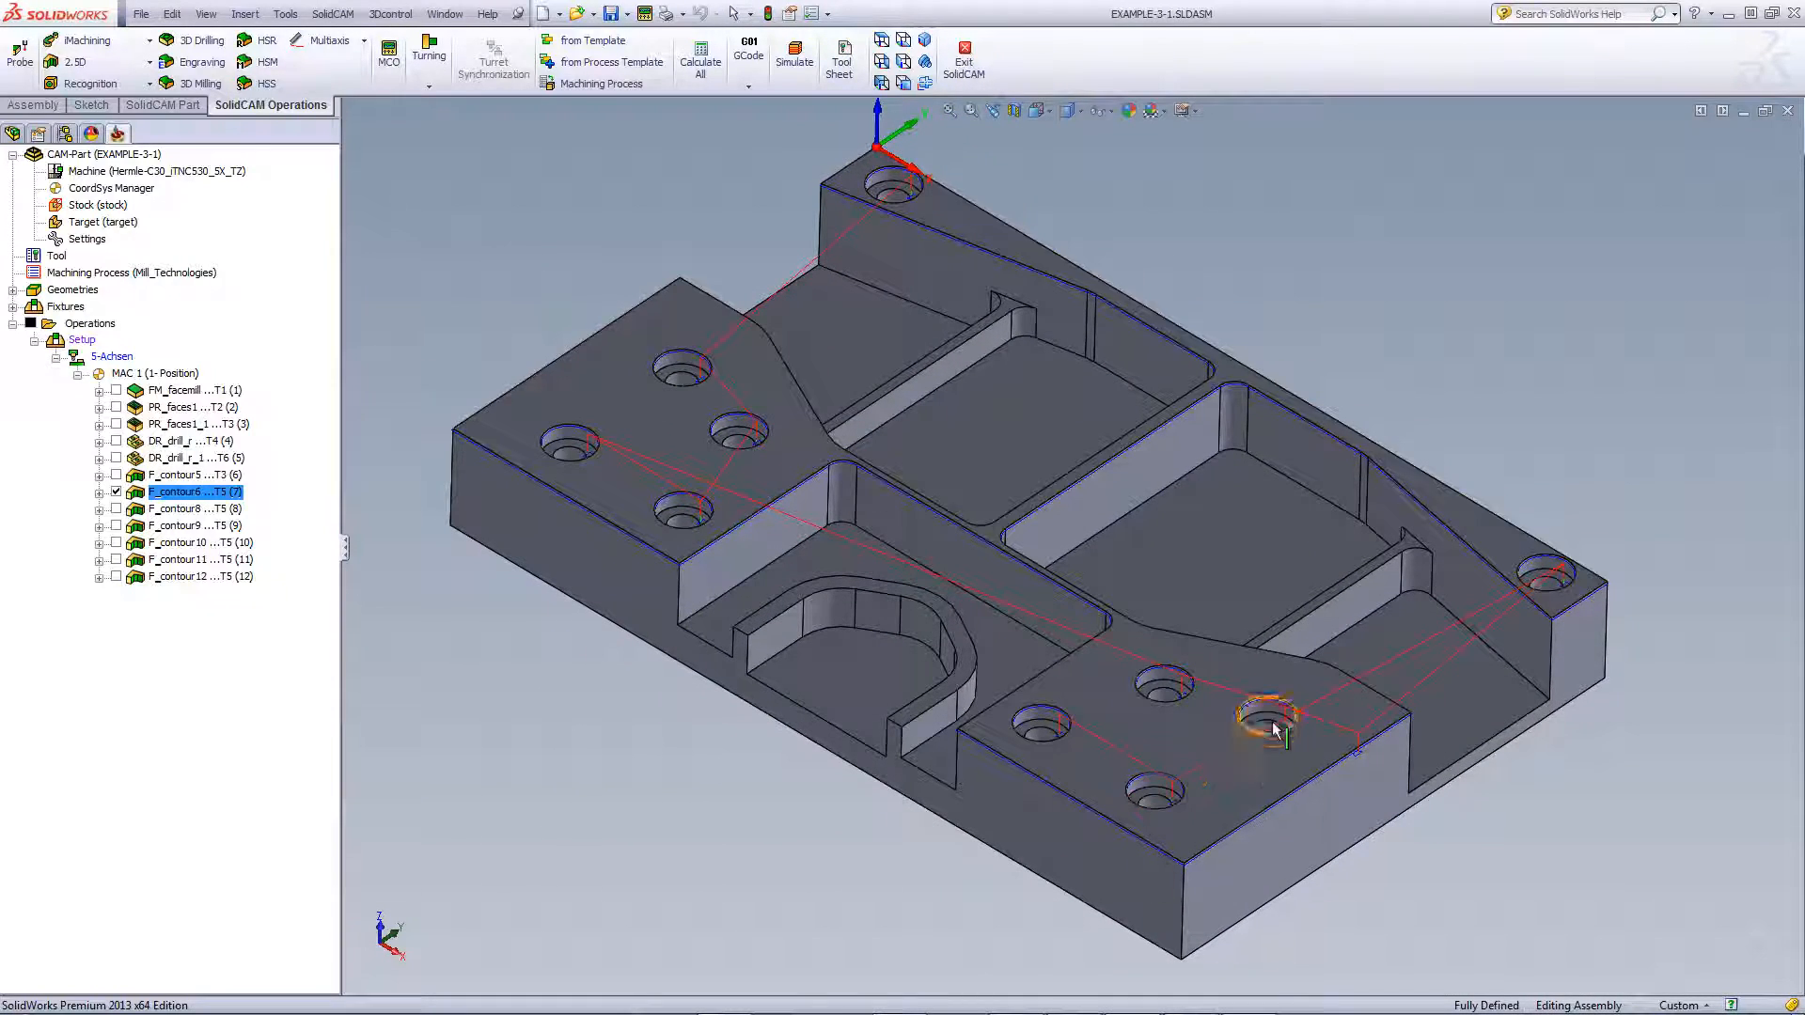
Hide the F_contour6 toolpath and review its 6 mm chamfer drill and depth levels
left_click(1276, 730)
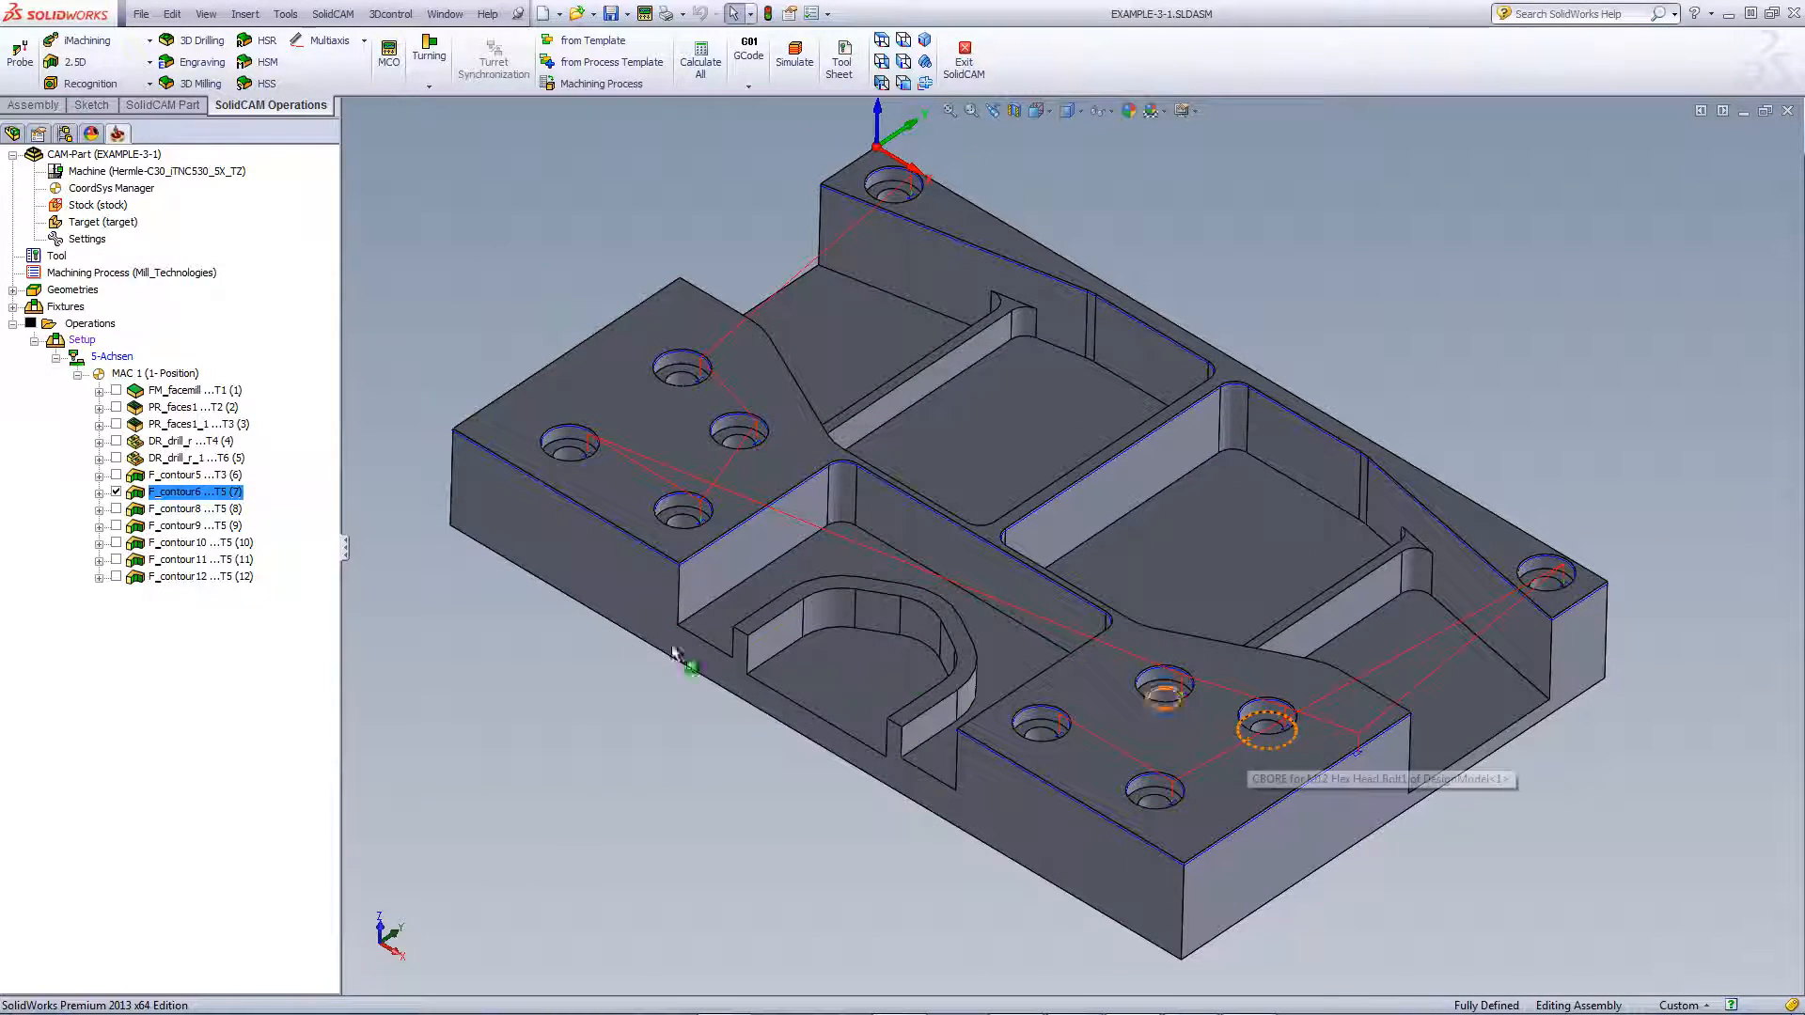
left_click(117, 493)
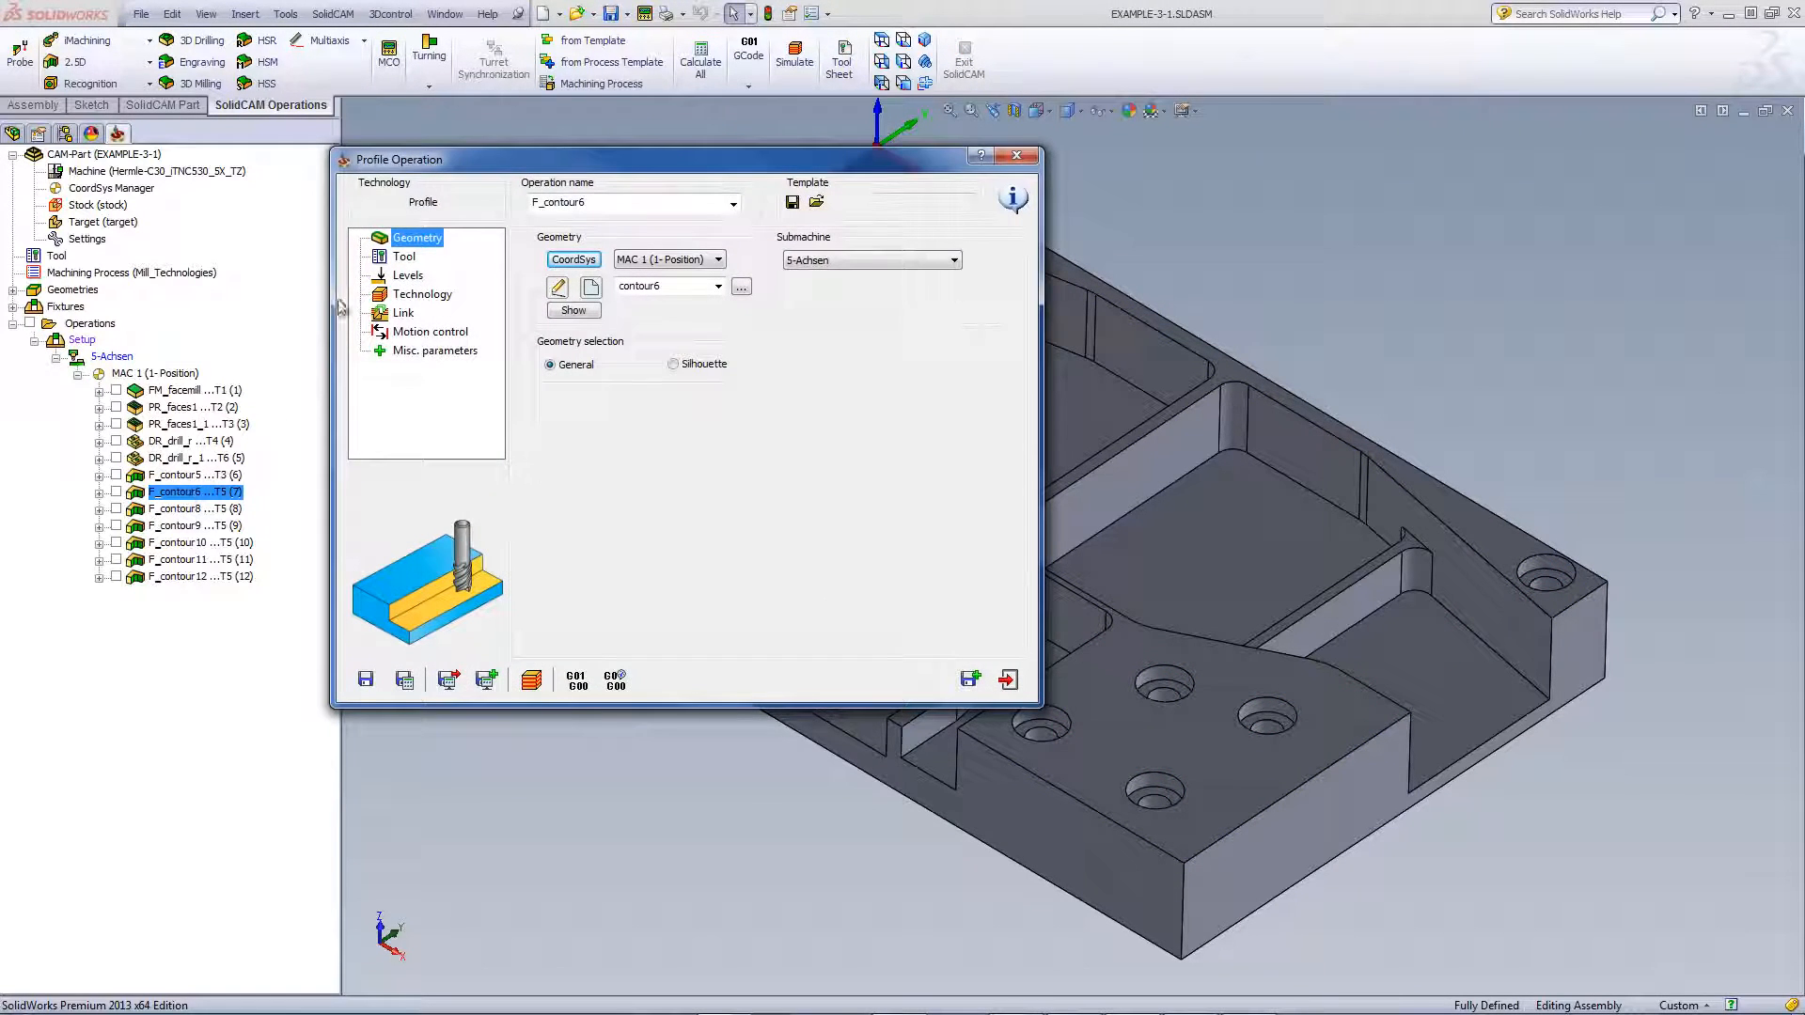
left_click(412, 260)
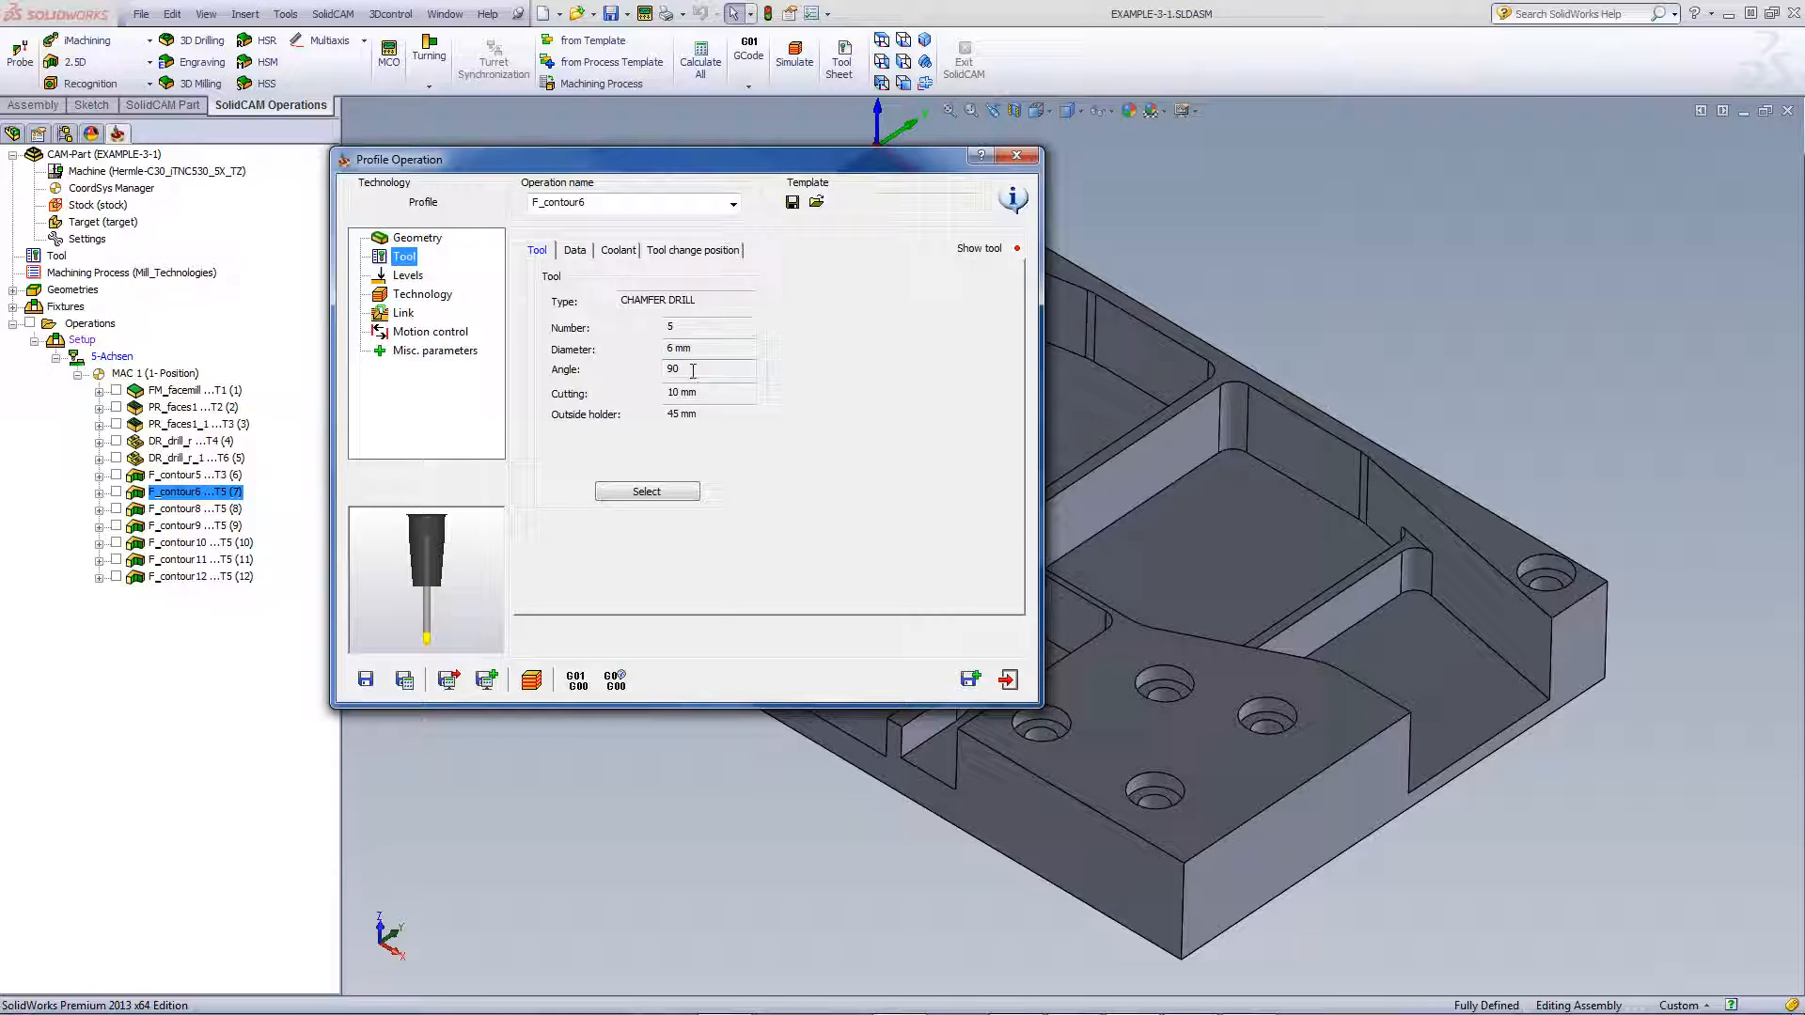
left_click(414, 278)
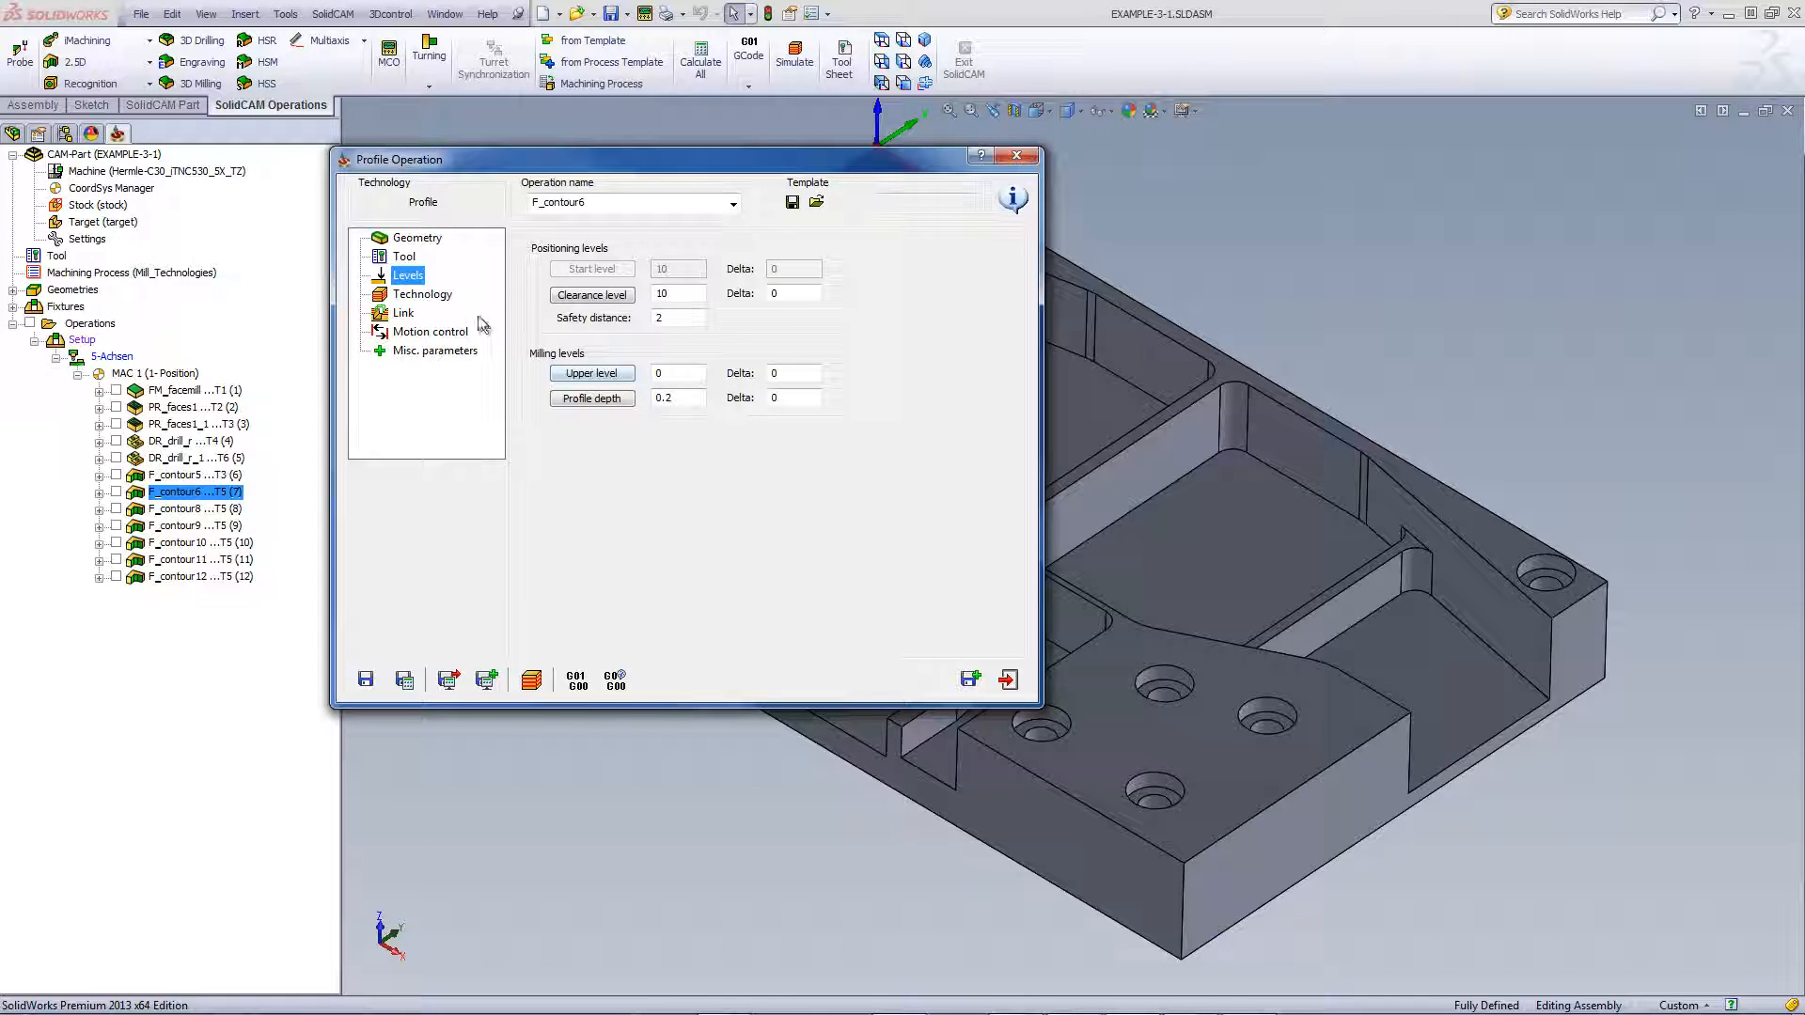
Review F_contour6's chamfer technology options and link settings, then start its machine simulation
left_click(432, 299)
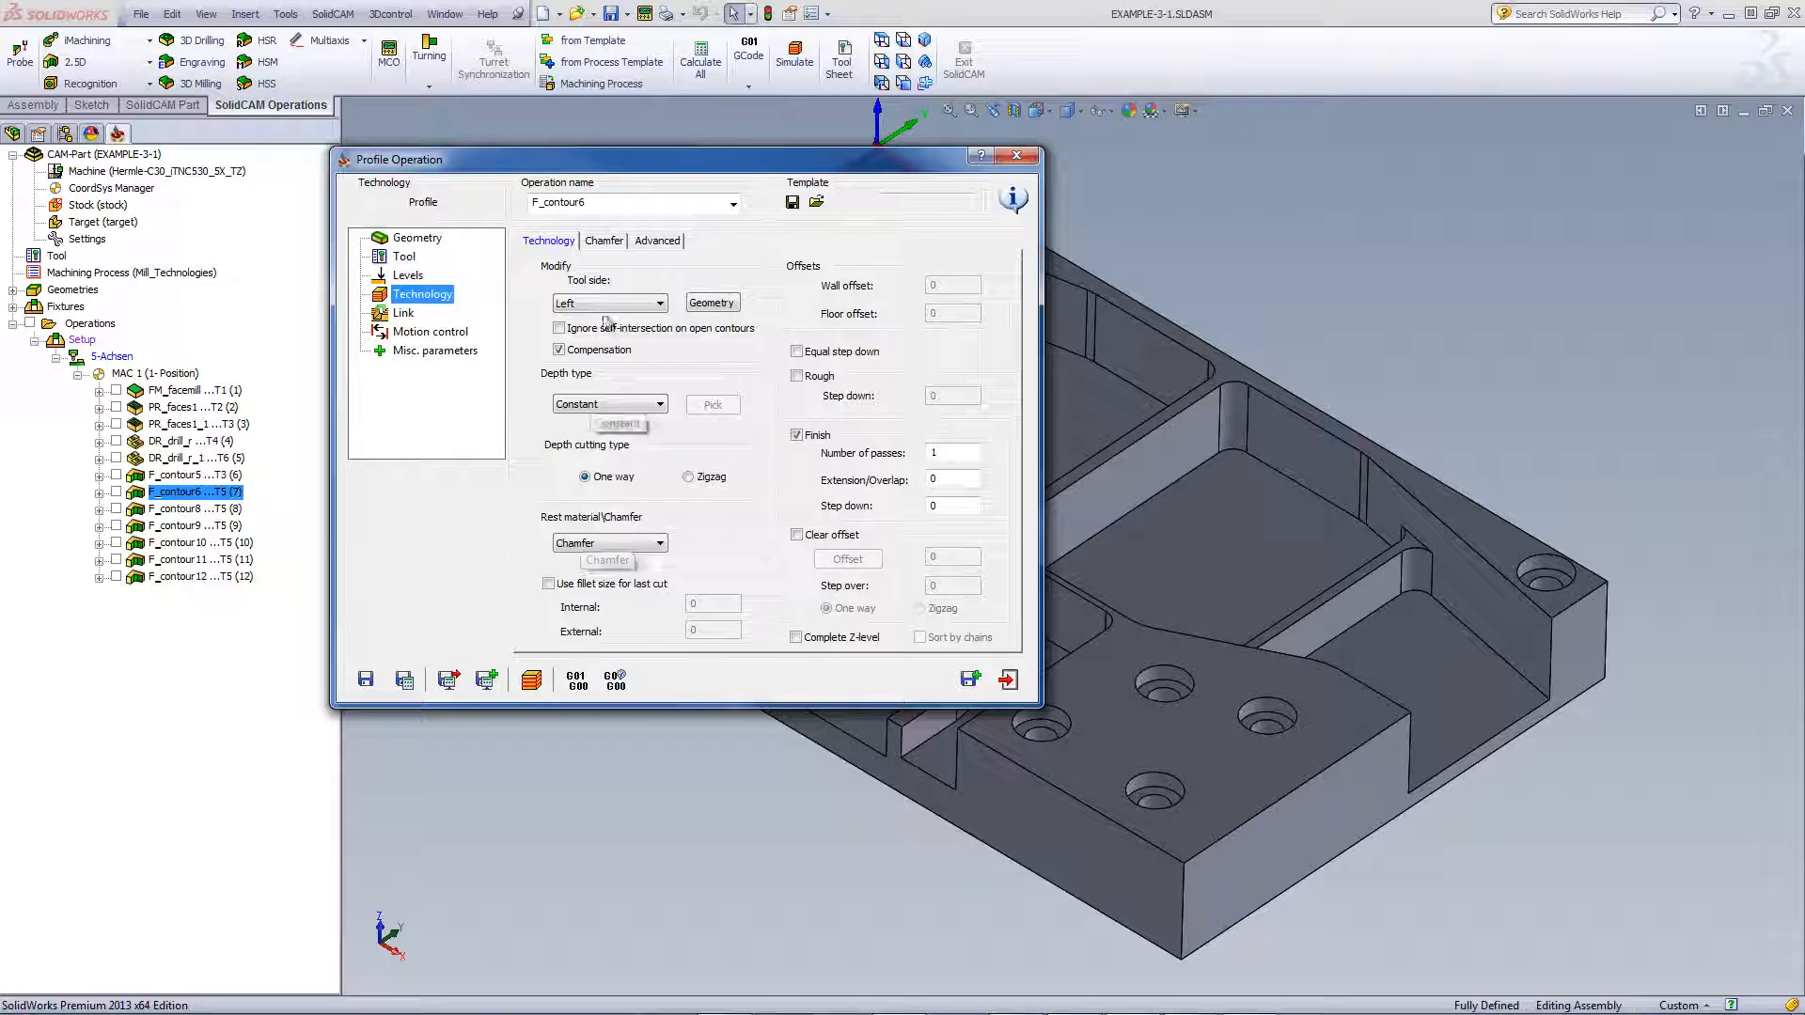
left_click(606, 242)
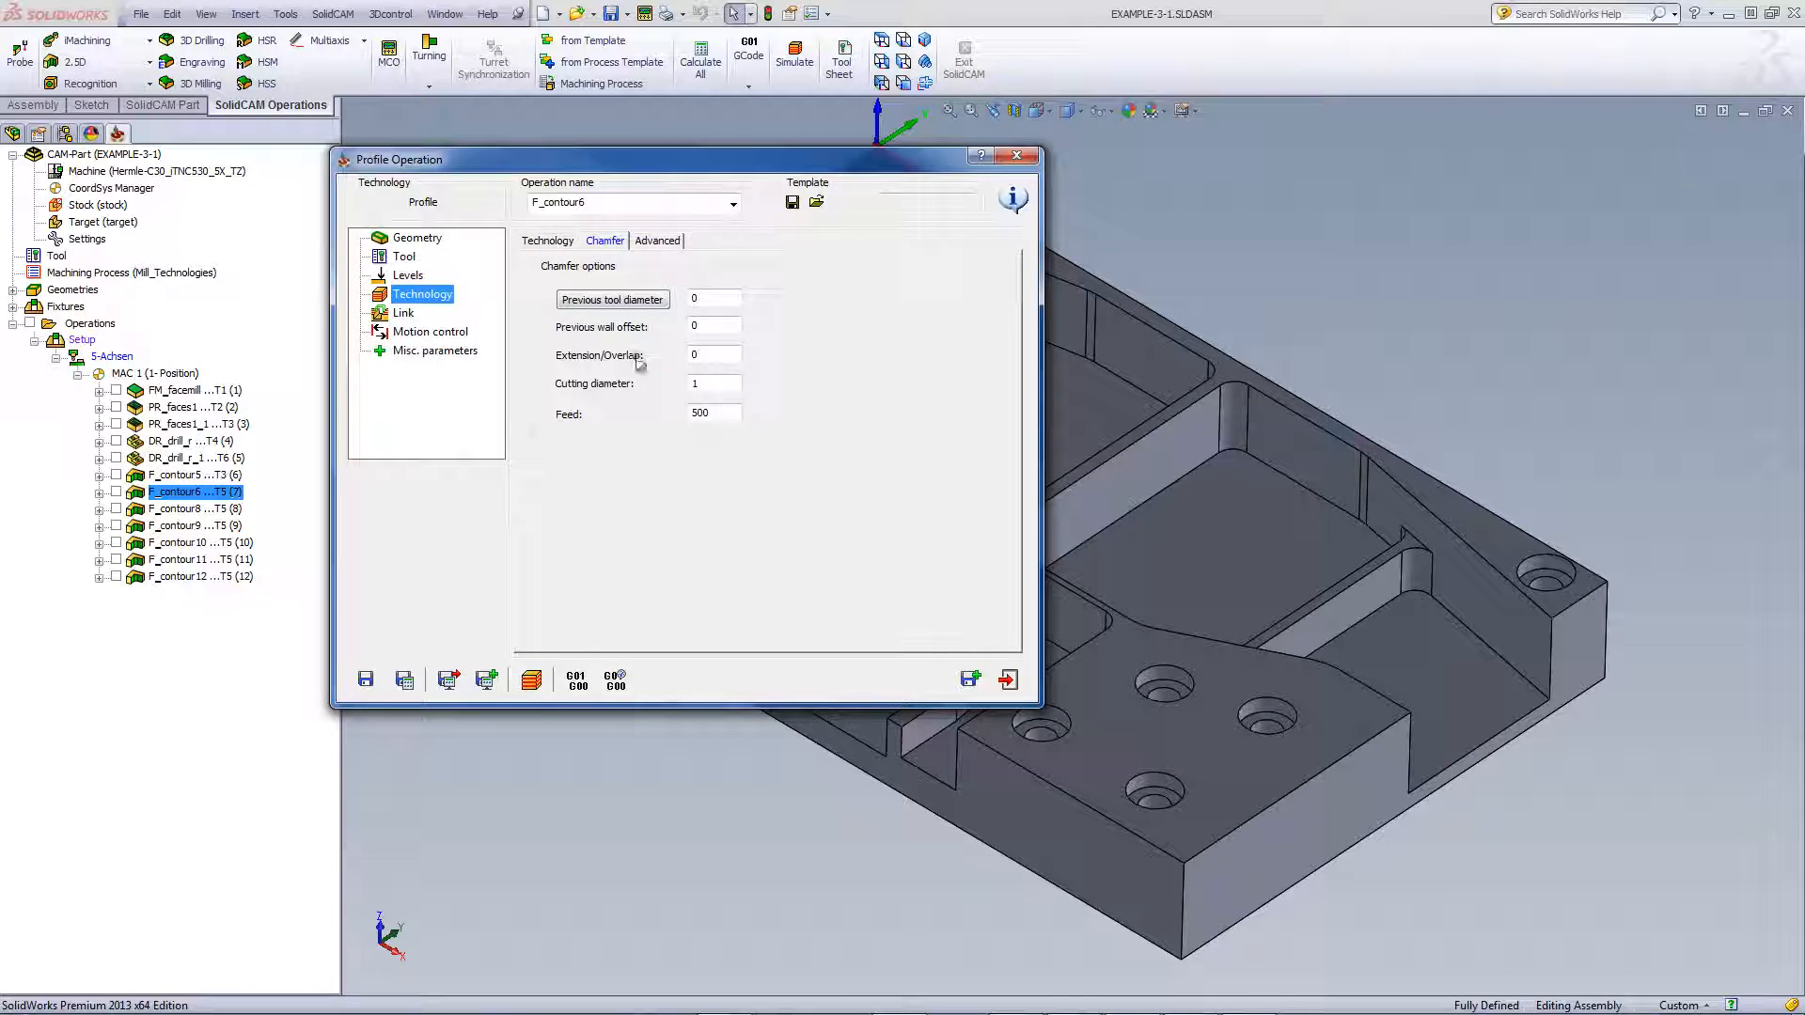
left_click(714, 384)
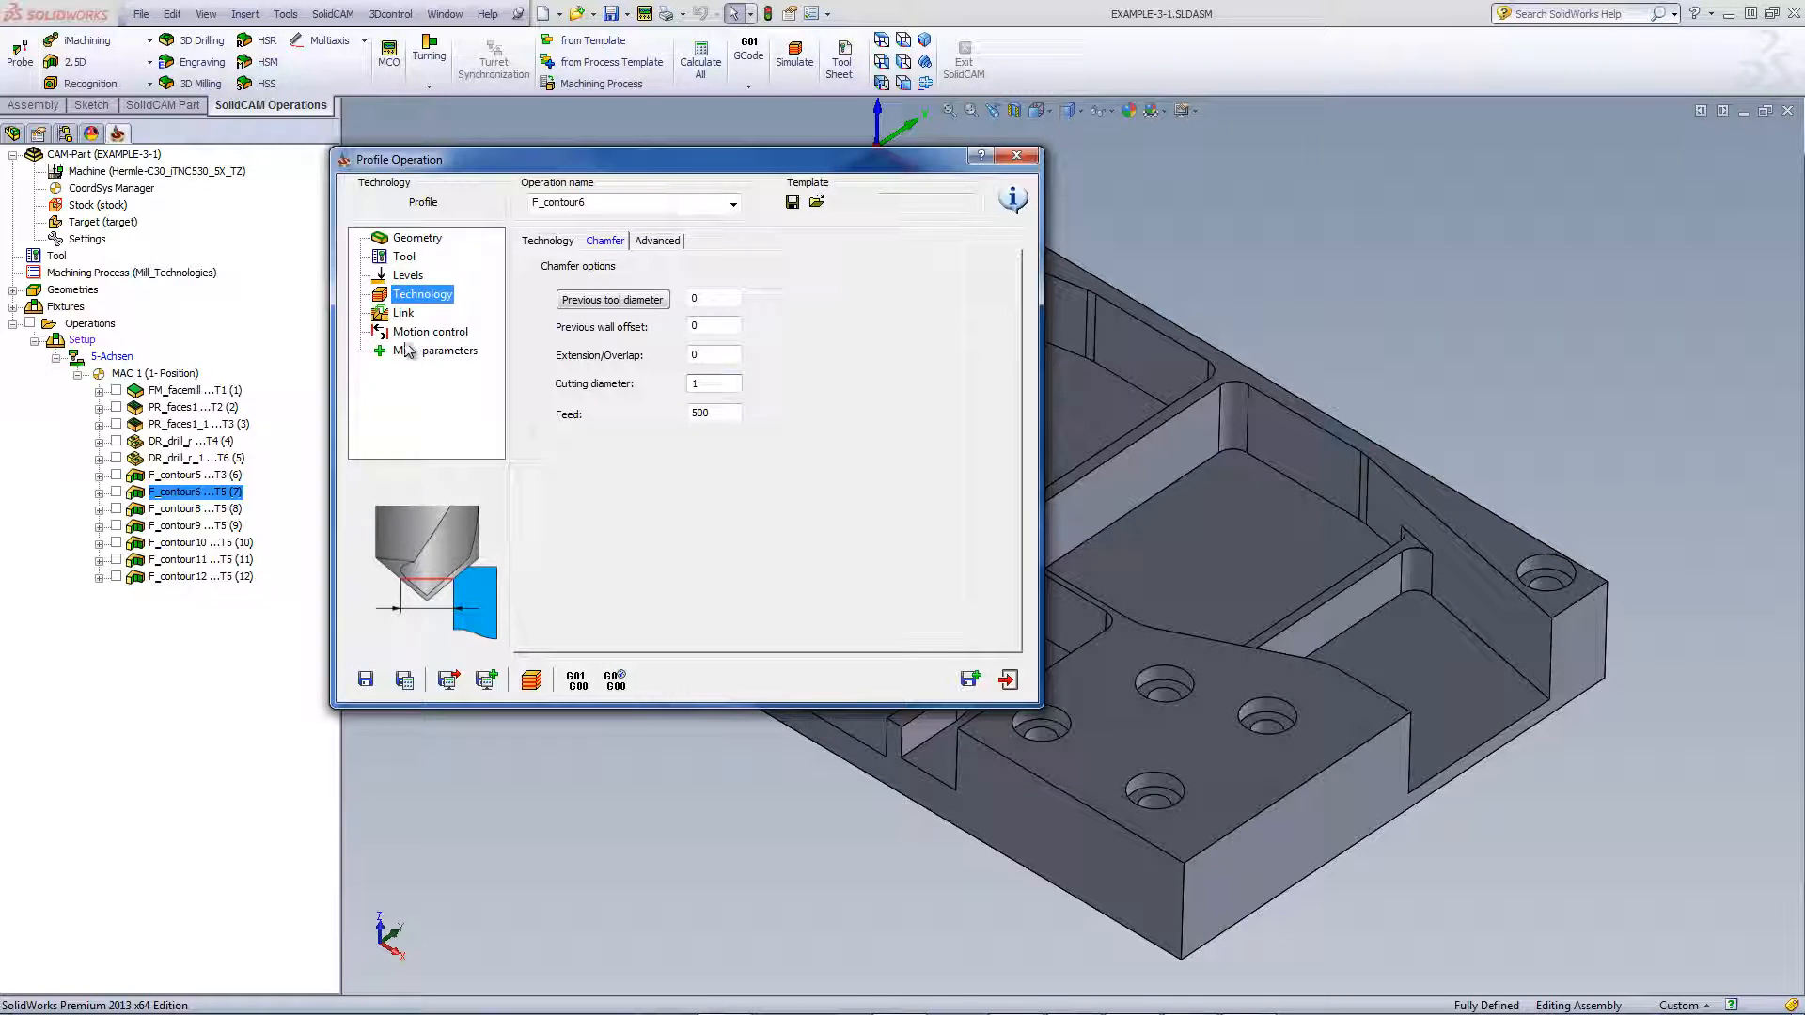
left_click(404, 313)
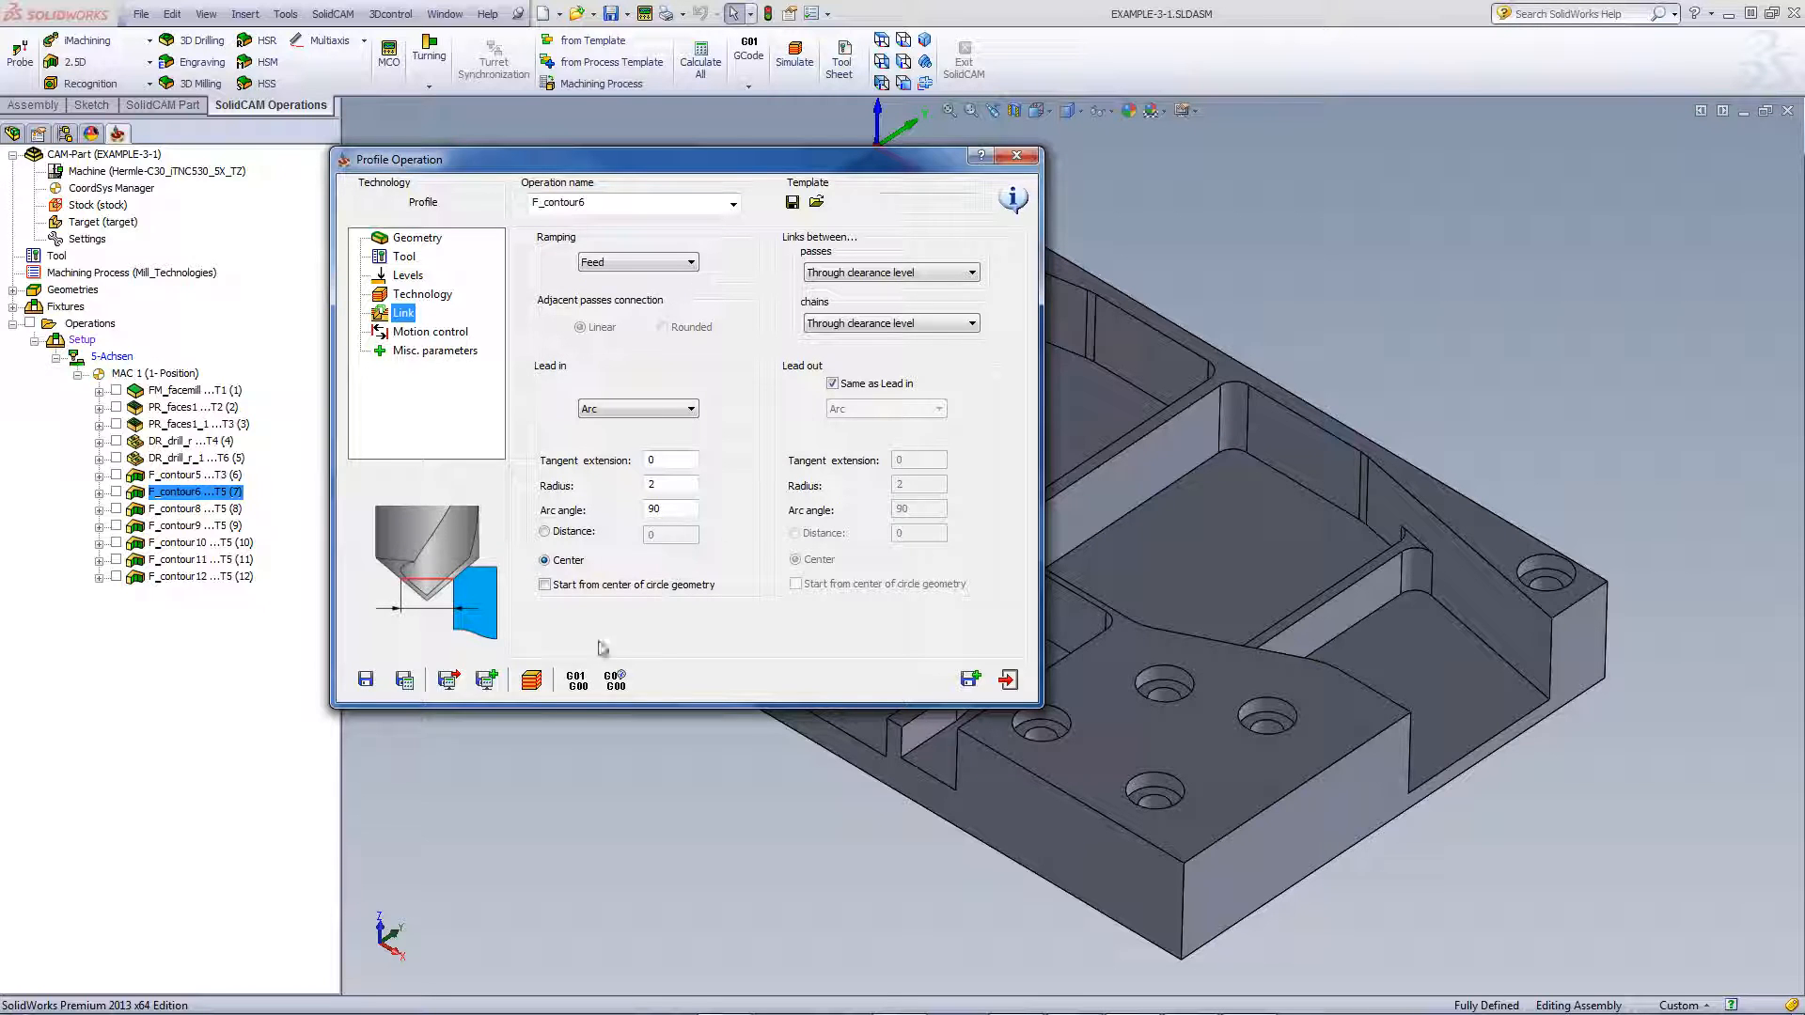
left_click(532, 680)
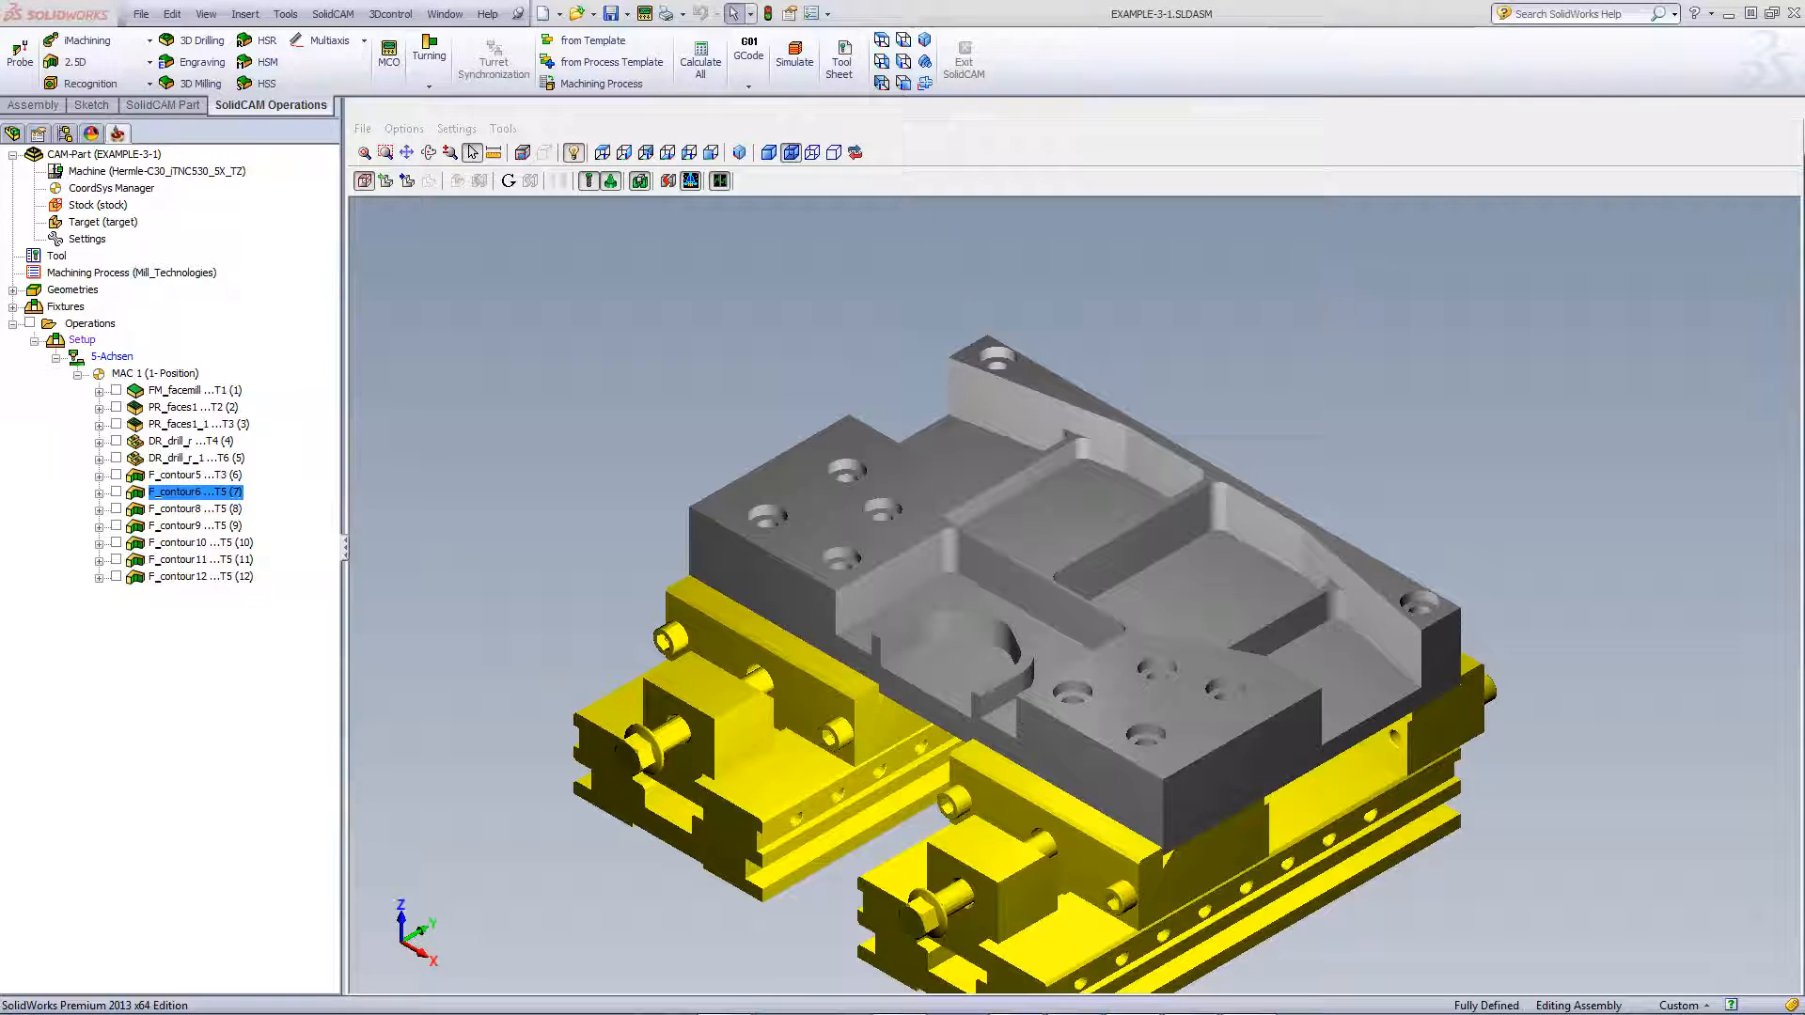
Zoom in on the simulated chamfer cut on the part
scroll(1368, 651, "up", 3)
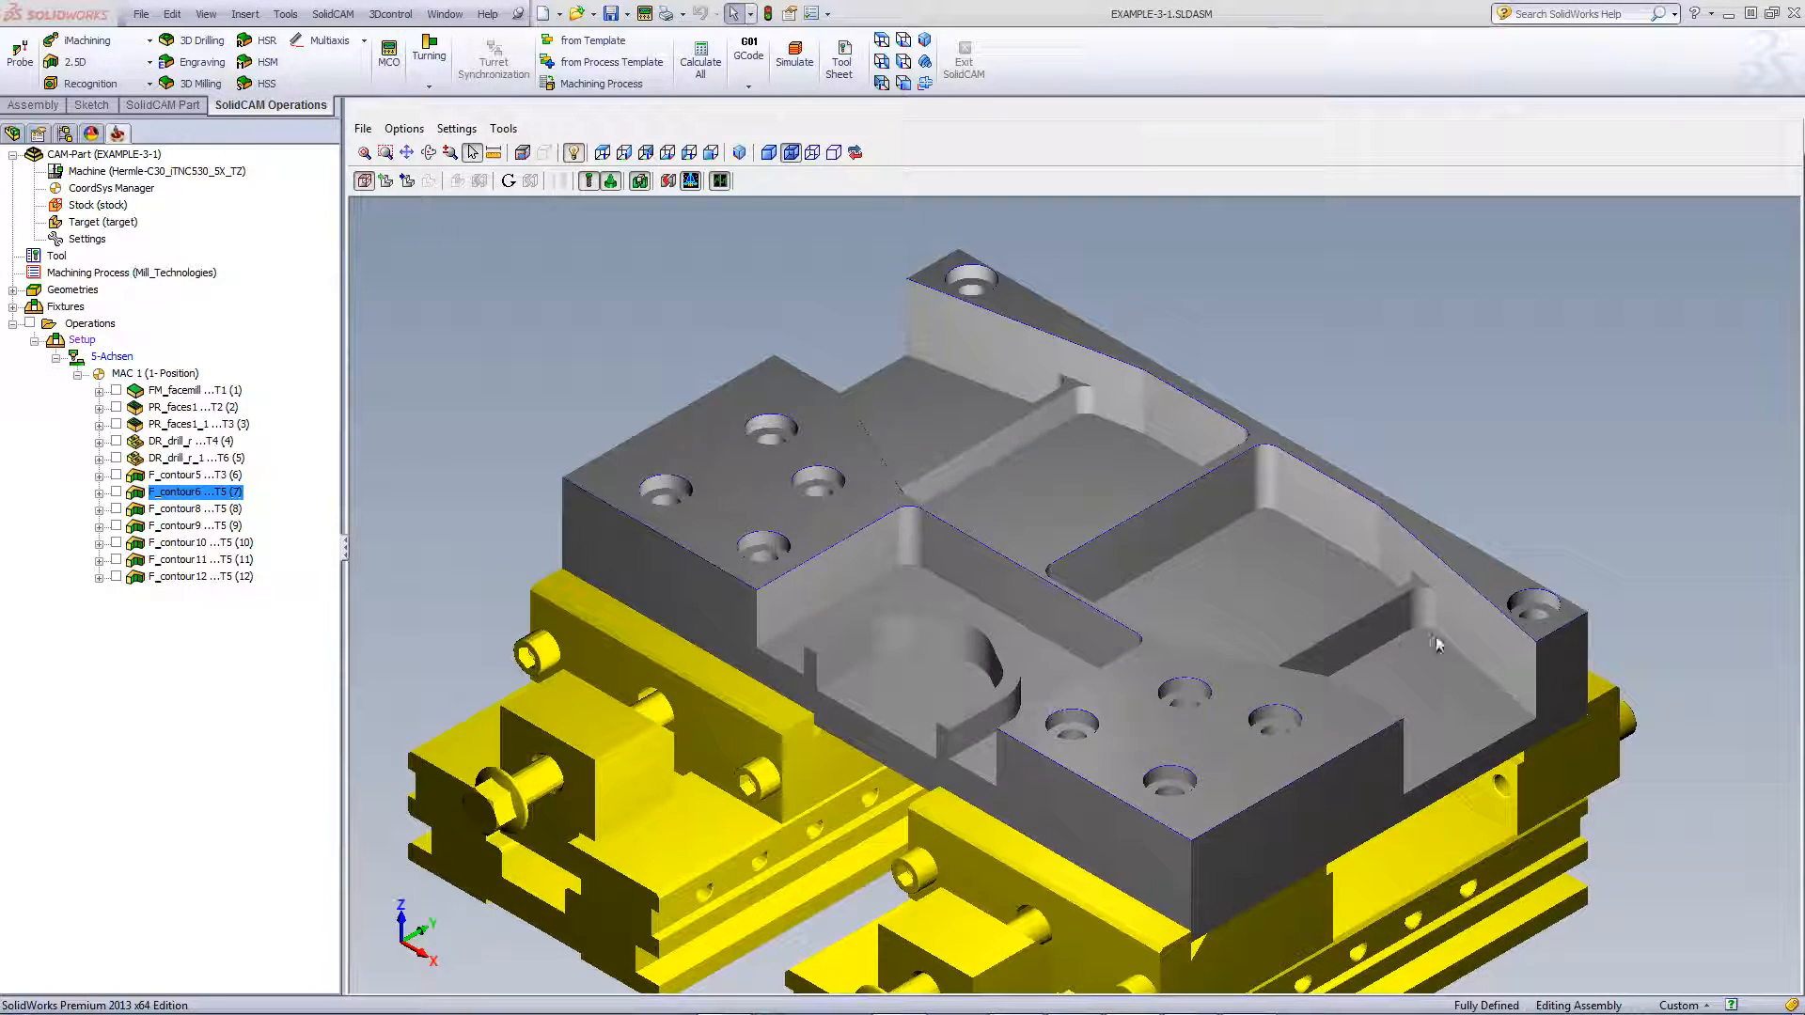
scroll(1540, 630, "up", 2)
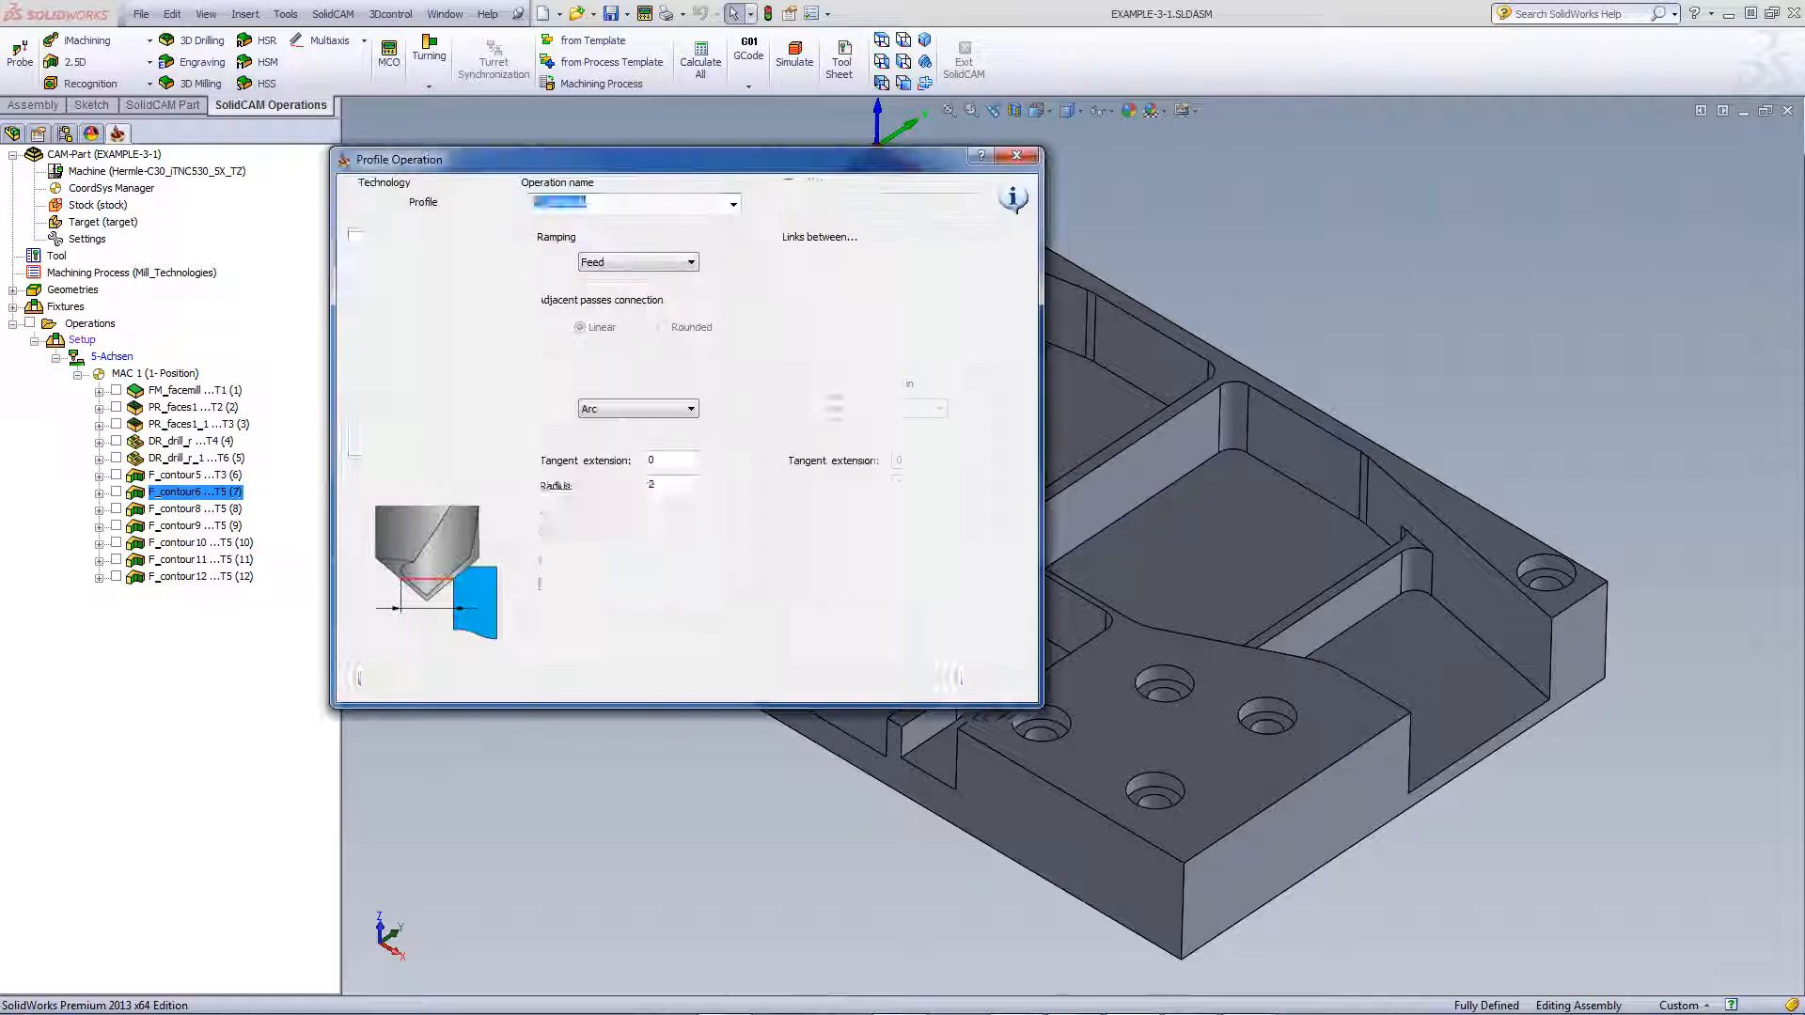
Preview the F_contour8, F_contour9 and F_contour10 toolpaths in a straight-on standard view
left_click(1011, 679)
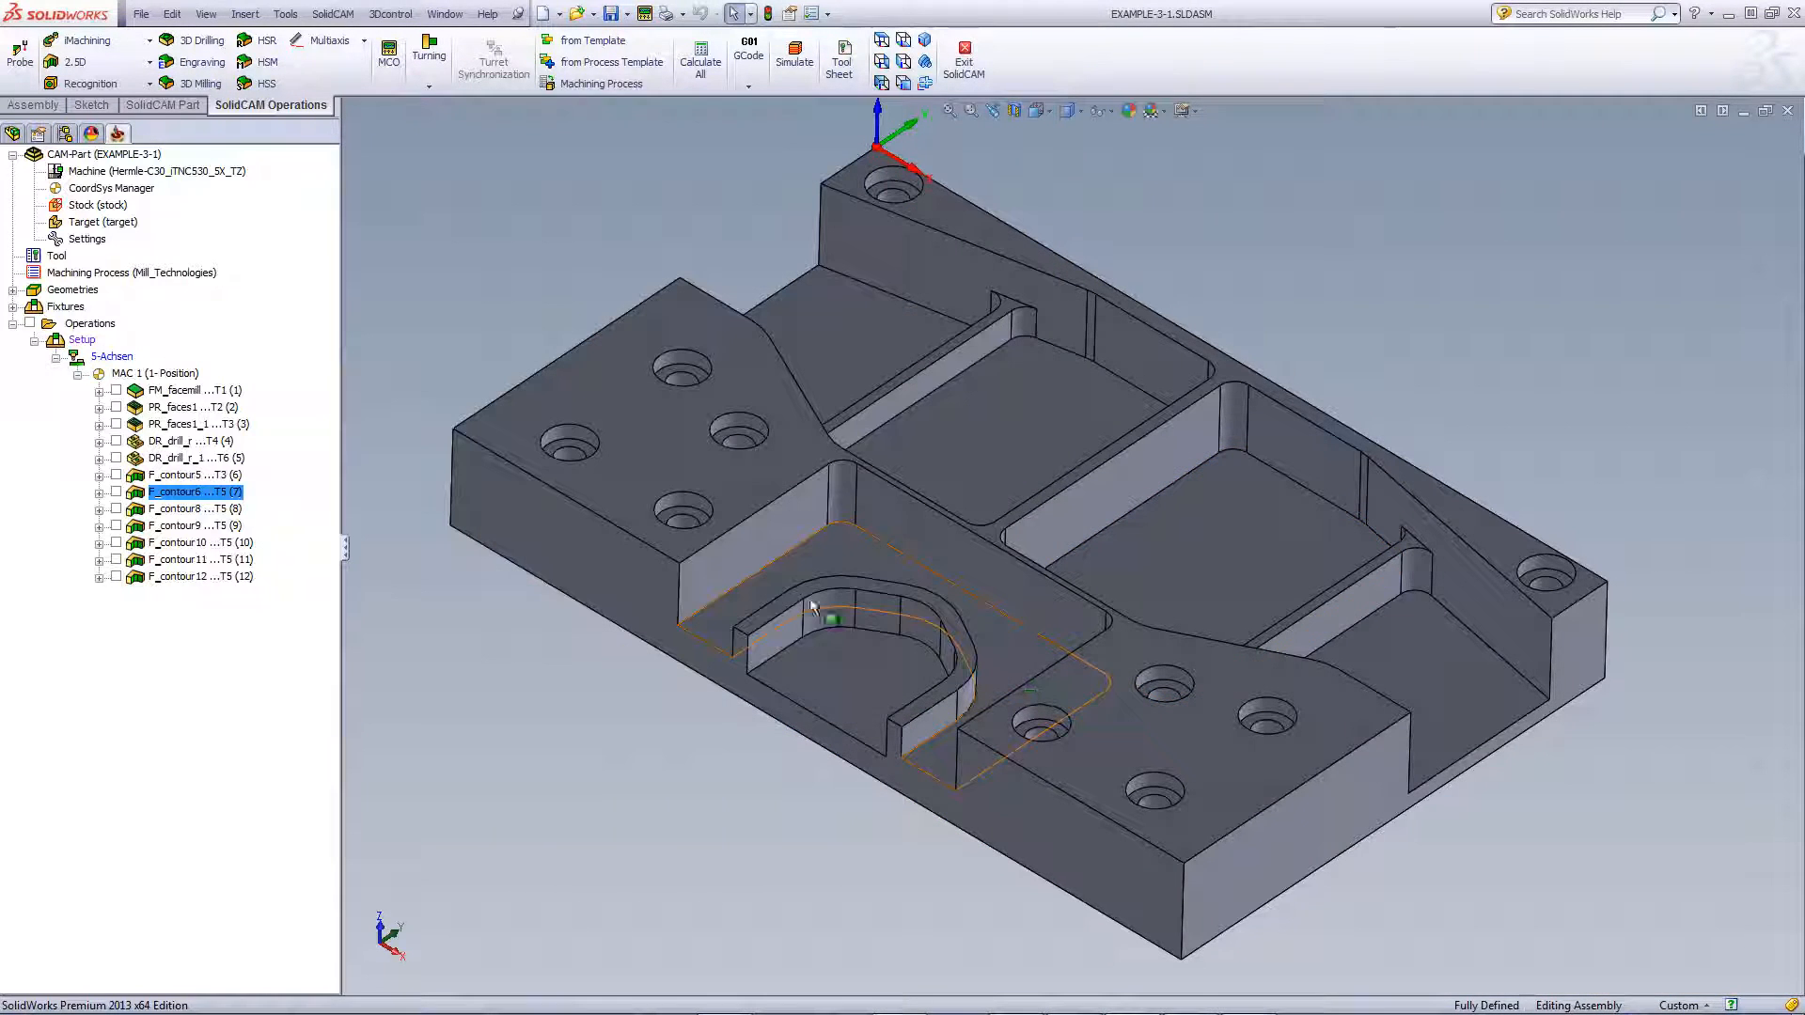
left_click(116, 509)
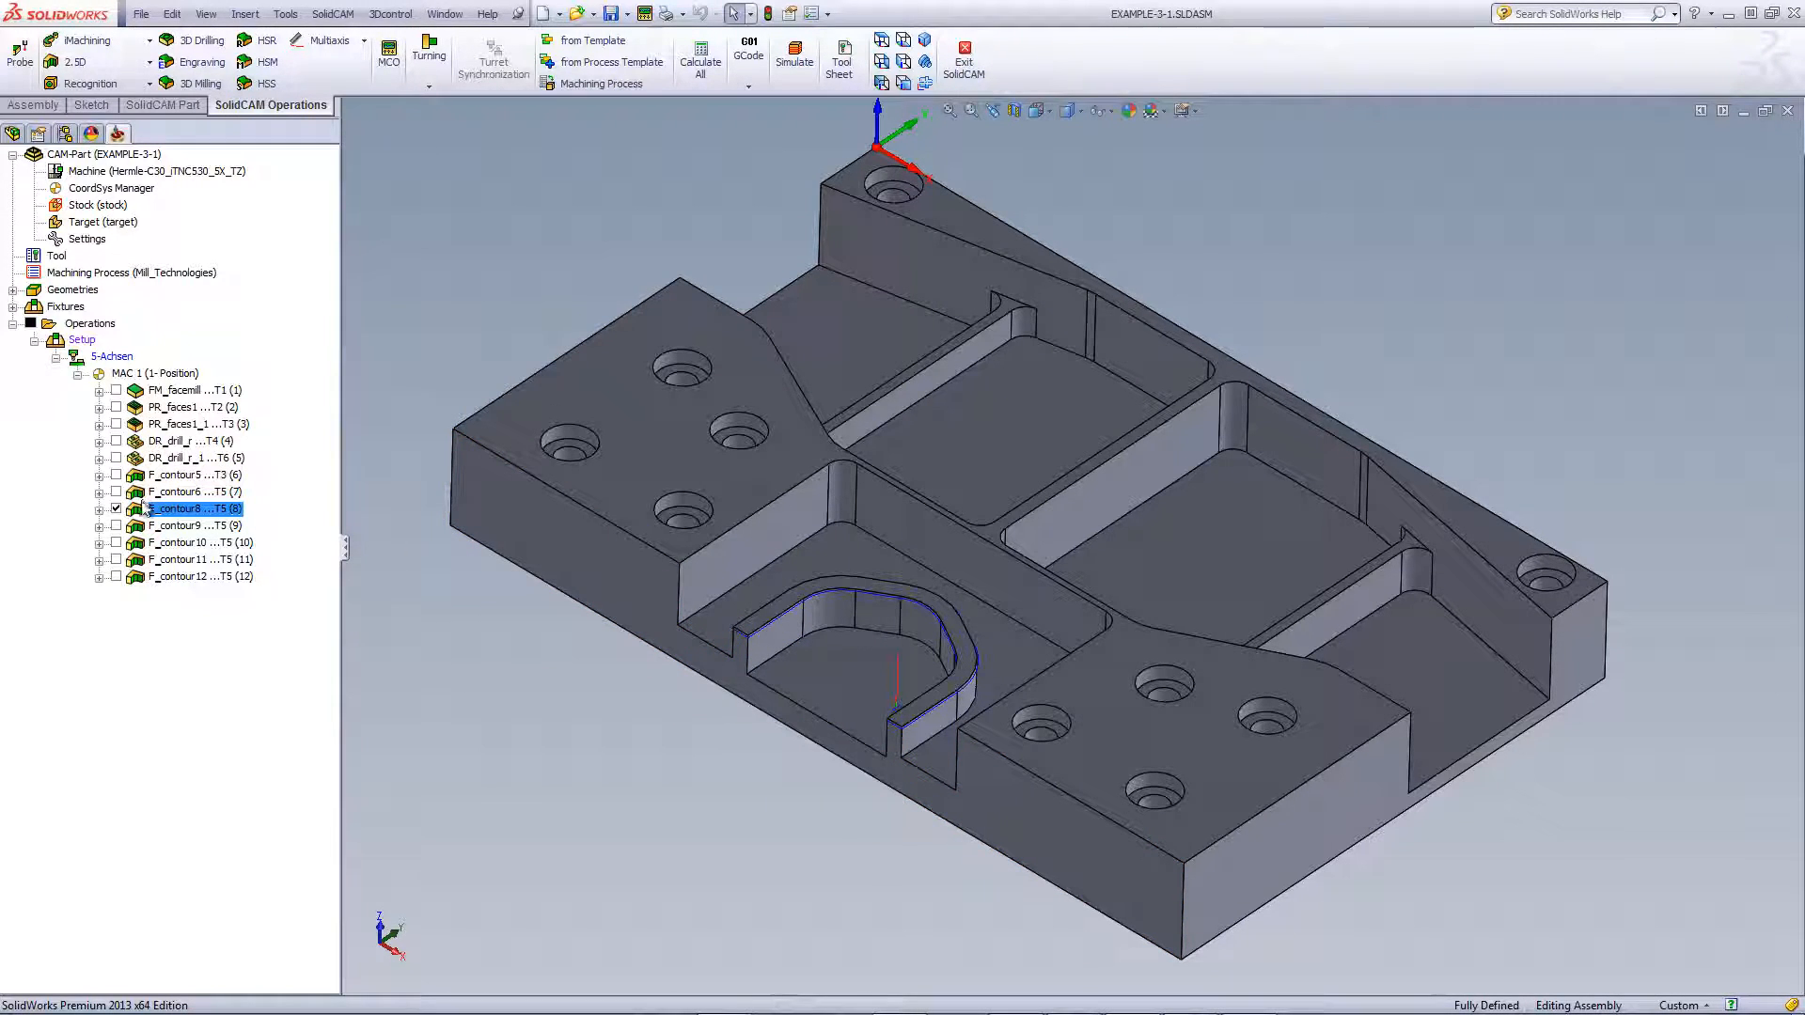
left_click(178, 526)
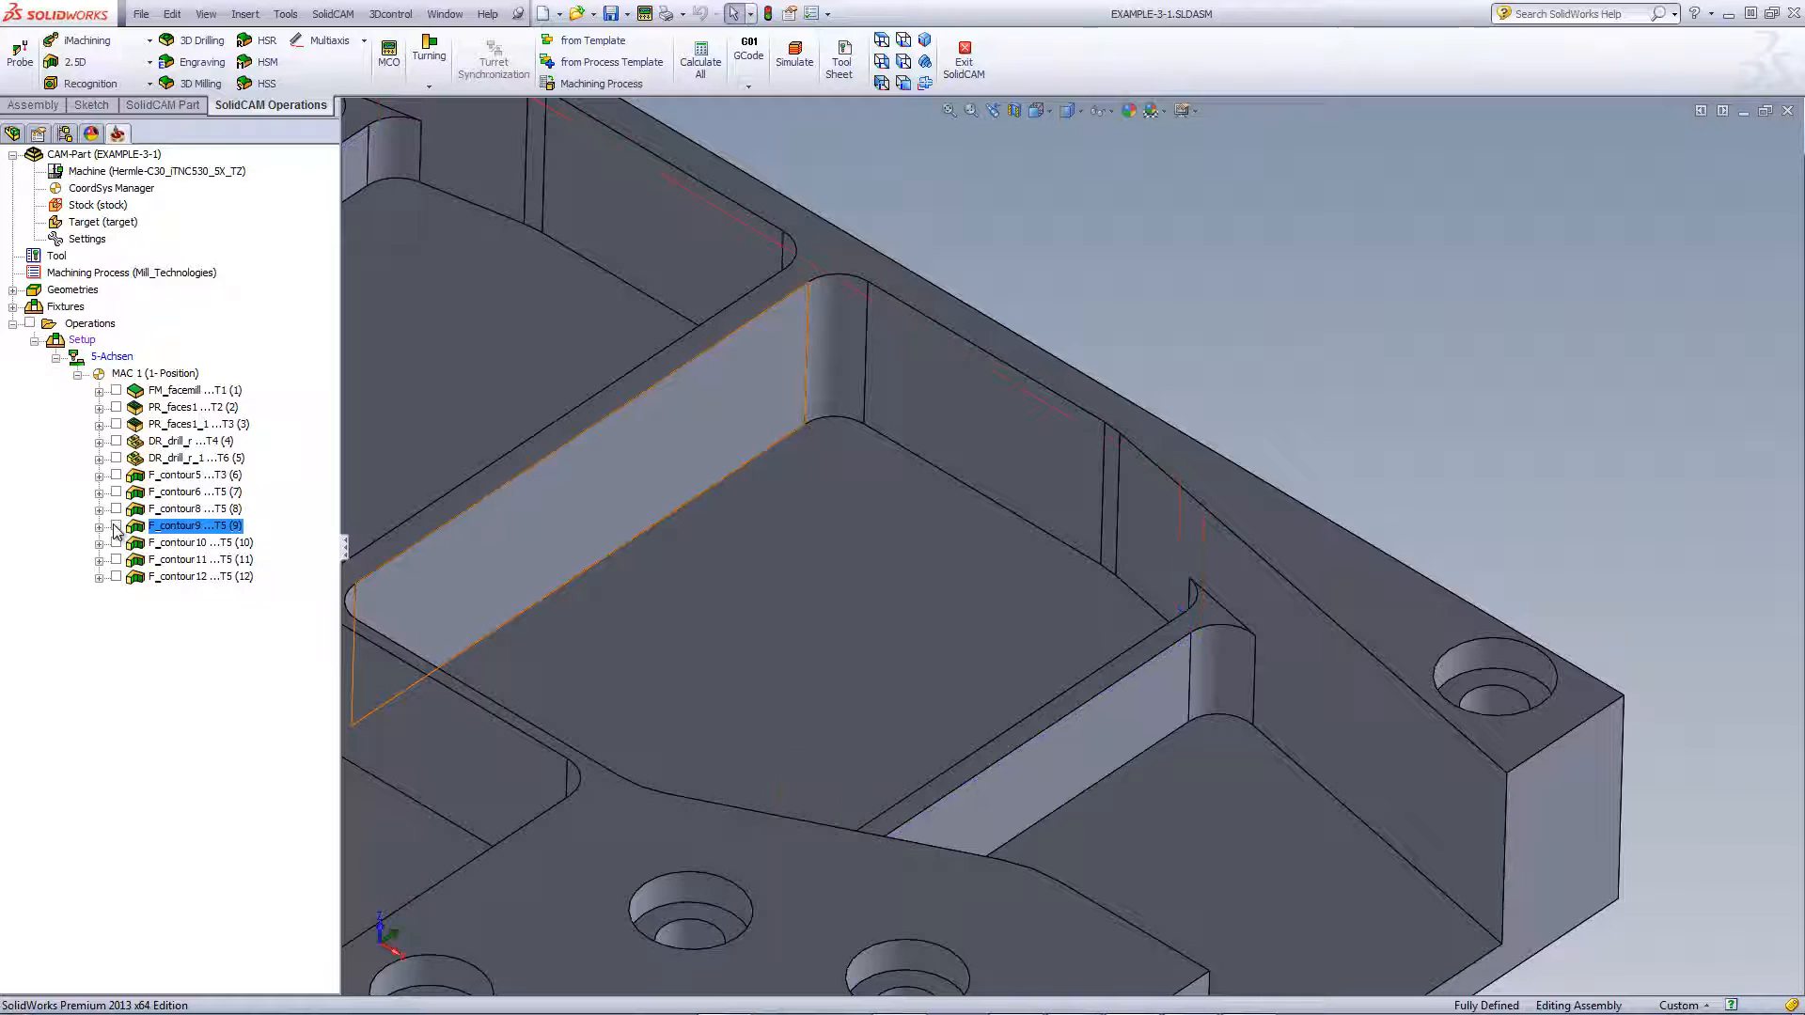
left_click(118, 543)
scroll(675, 705, "up", 2)
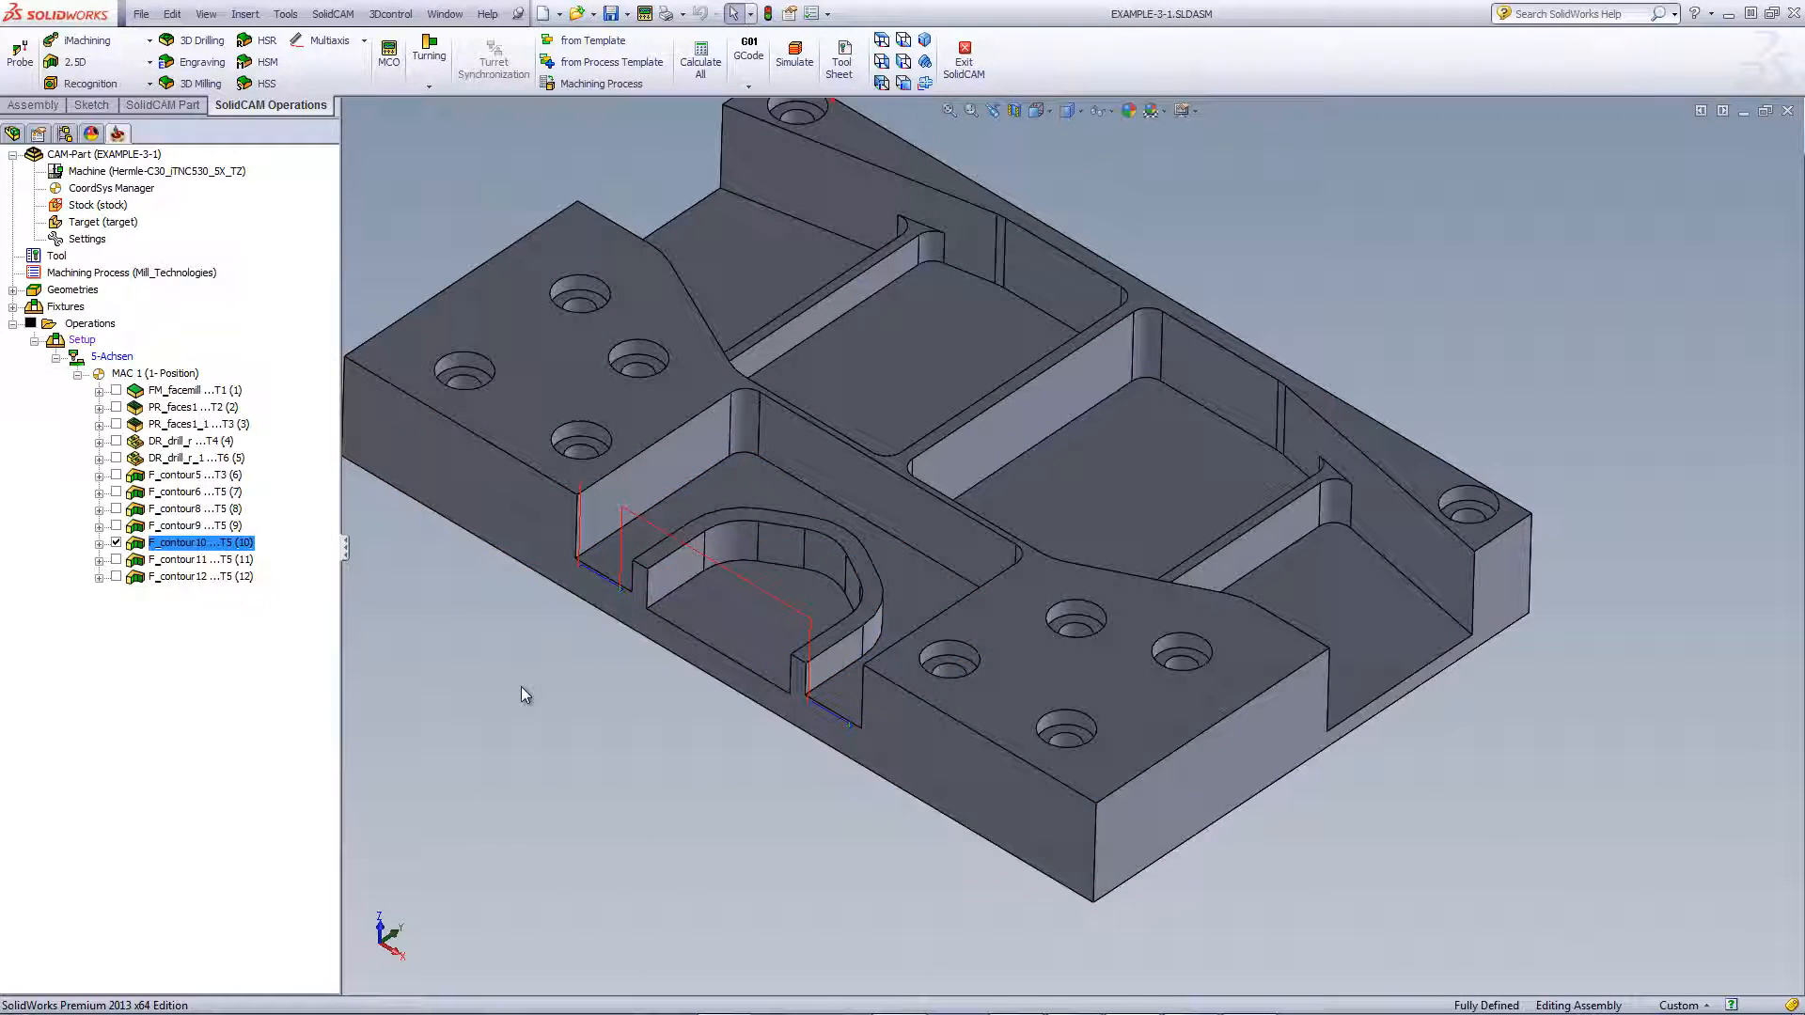
left_click(881, 43)
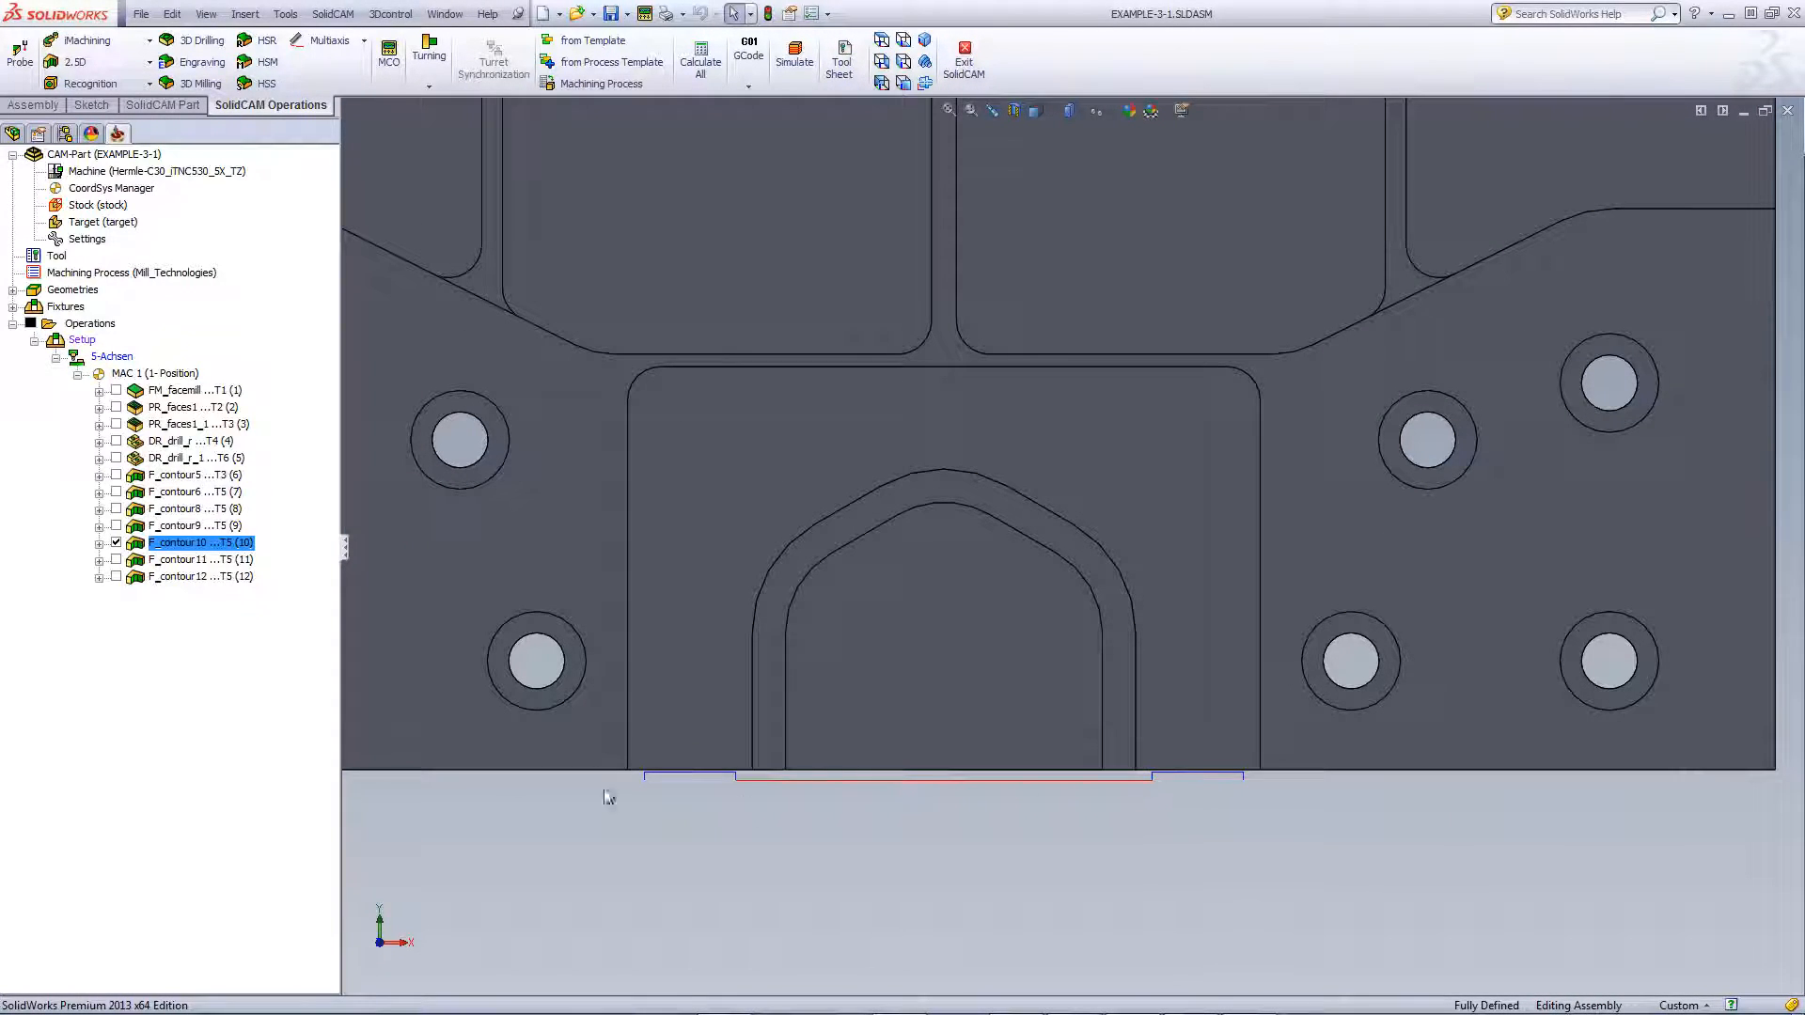
Set F_contour10's upper level to -32 by picking the pocket floor face
double_click(202, 544)
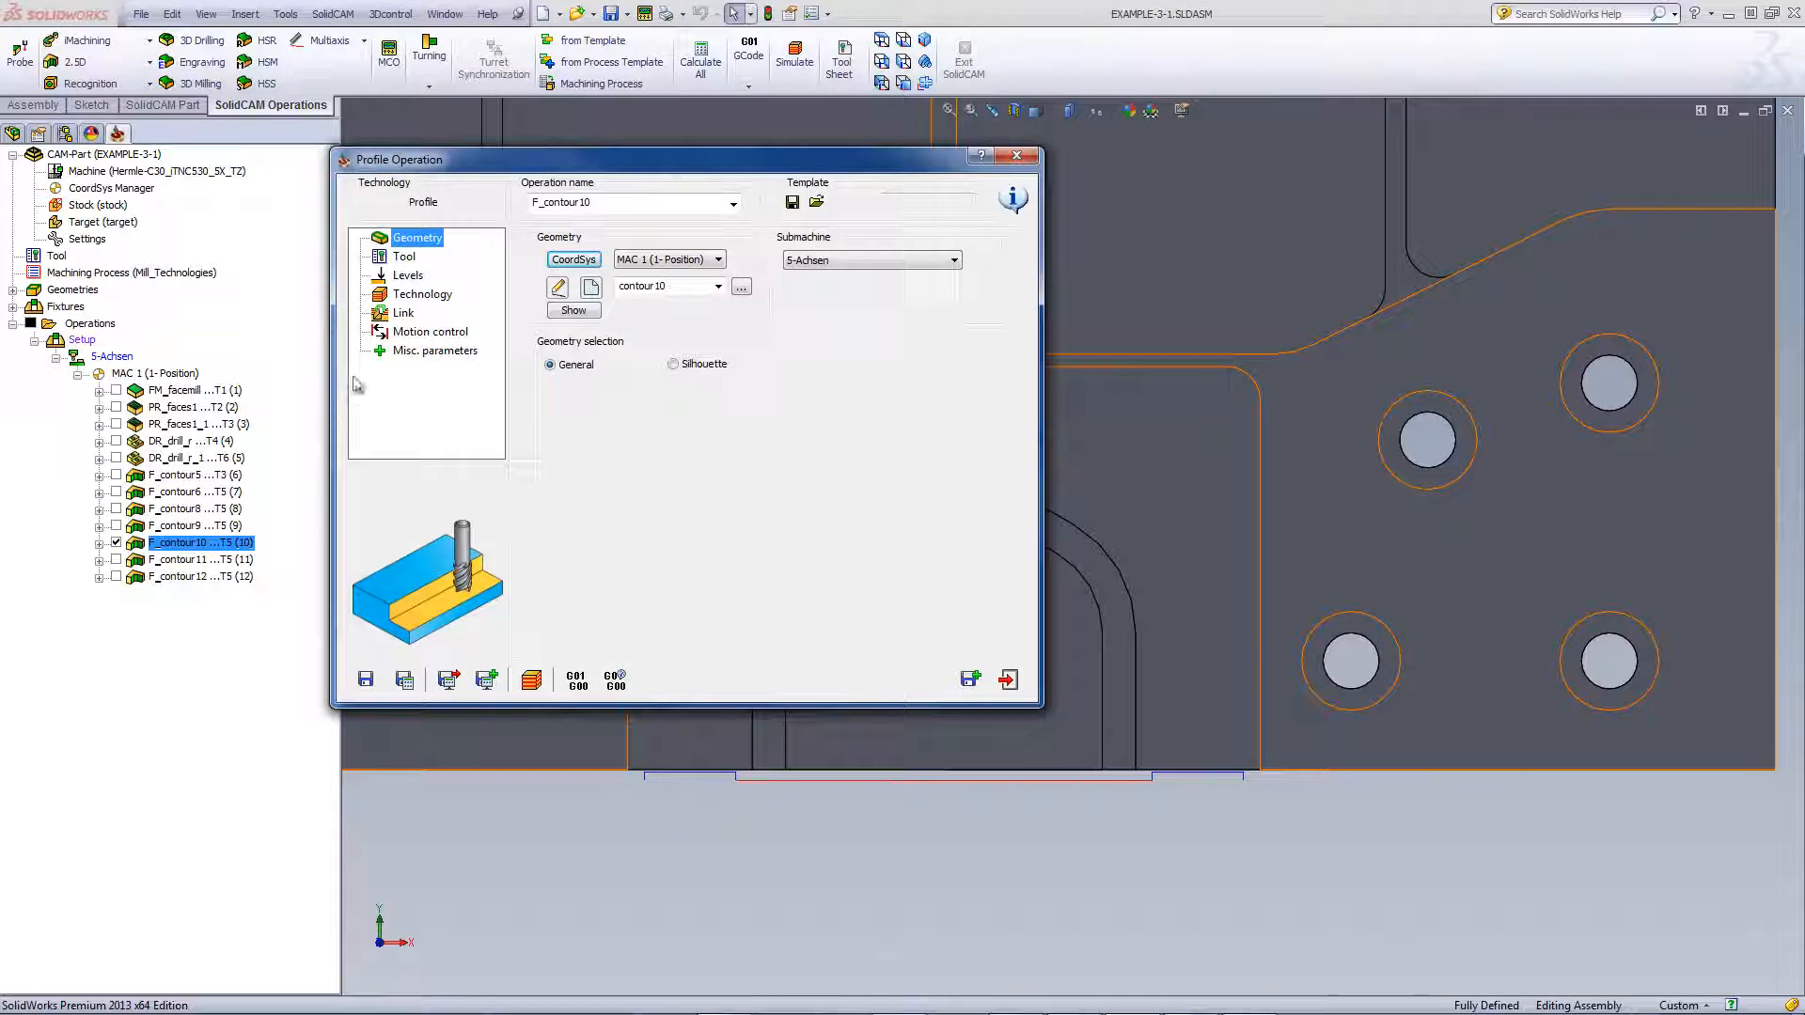
left_click(404, 276)
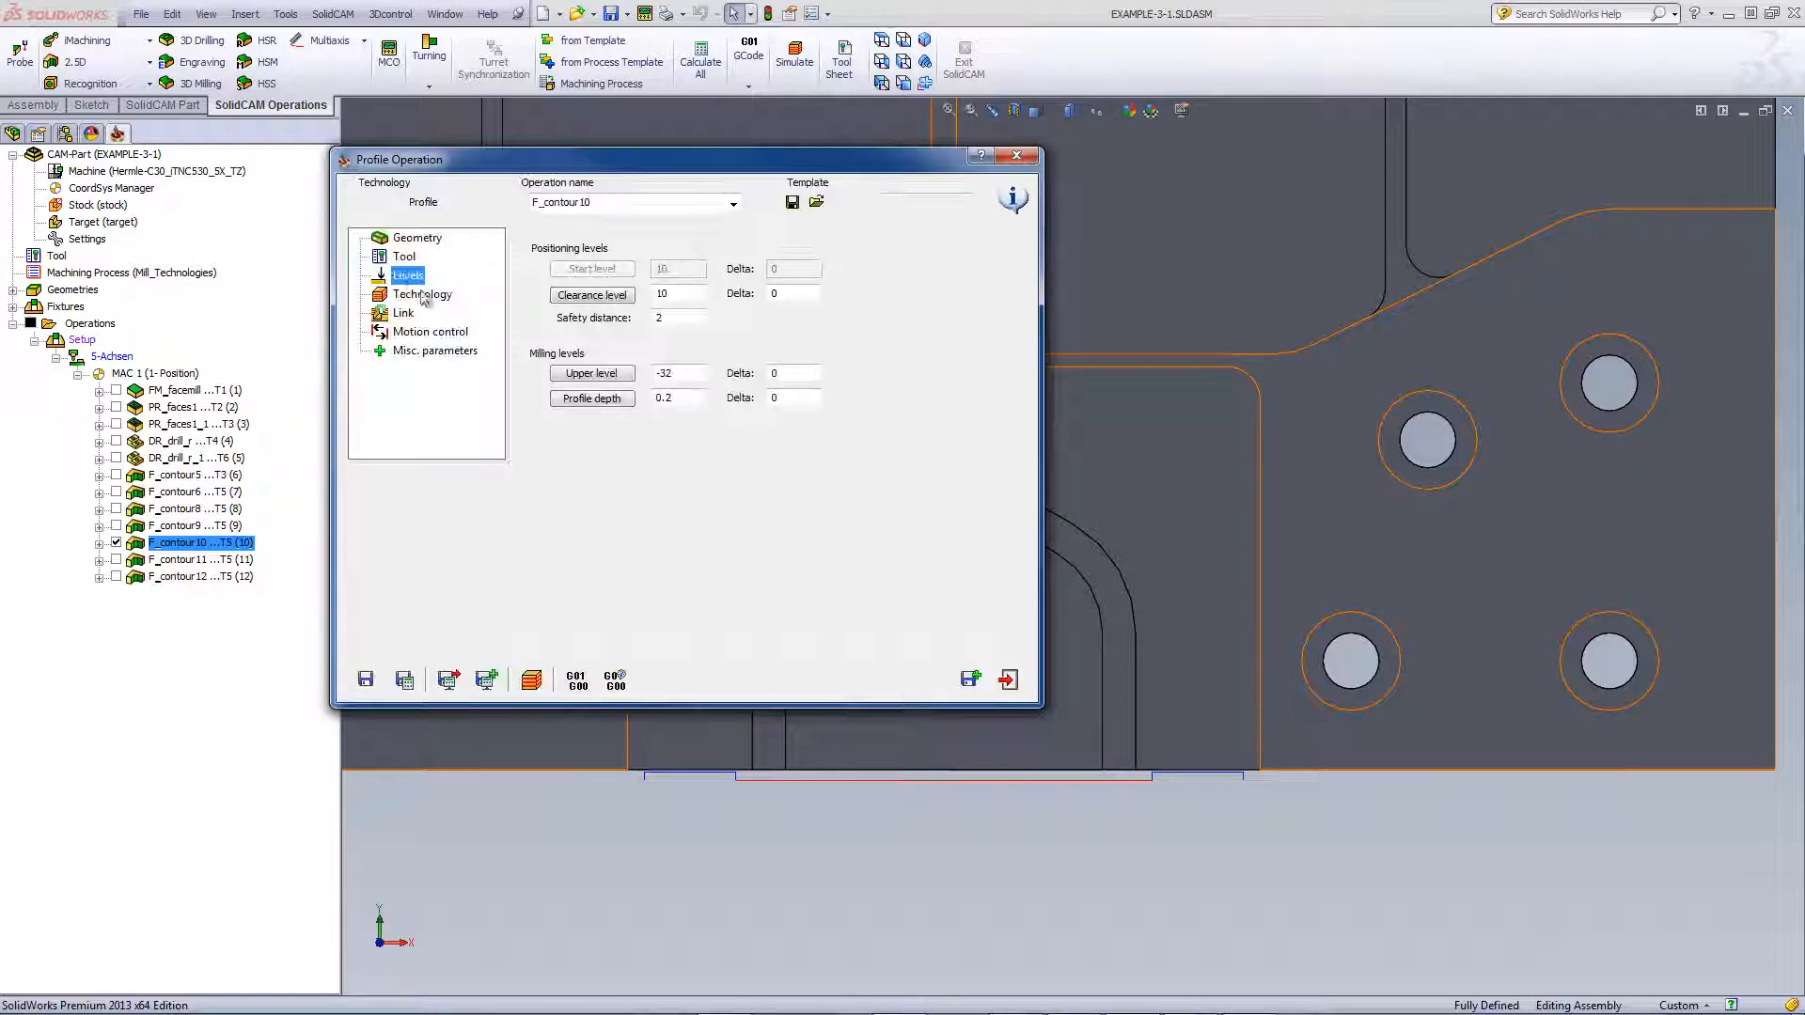
left_click(601, 380)
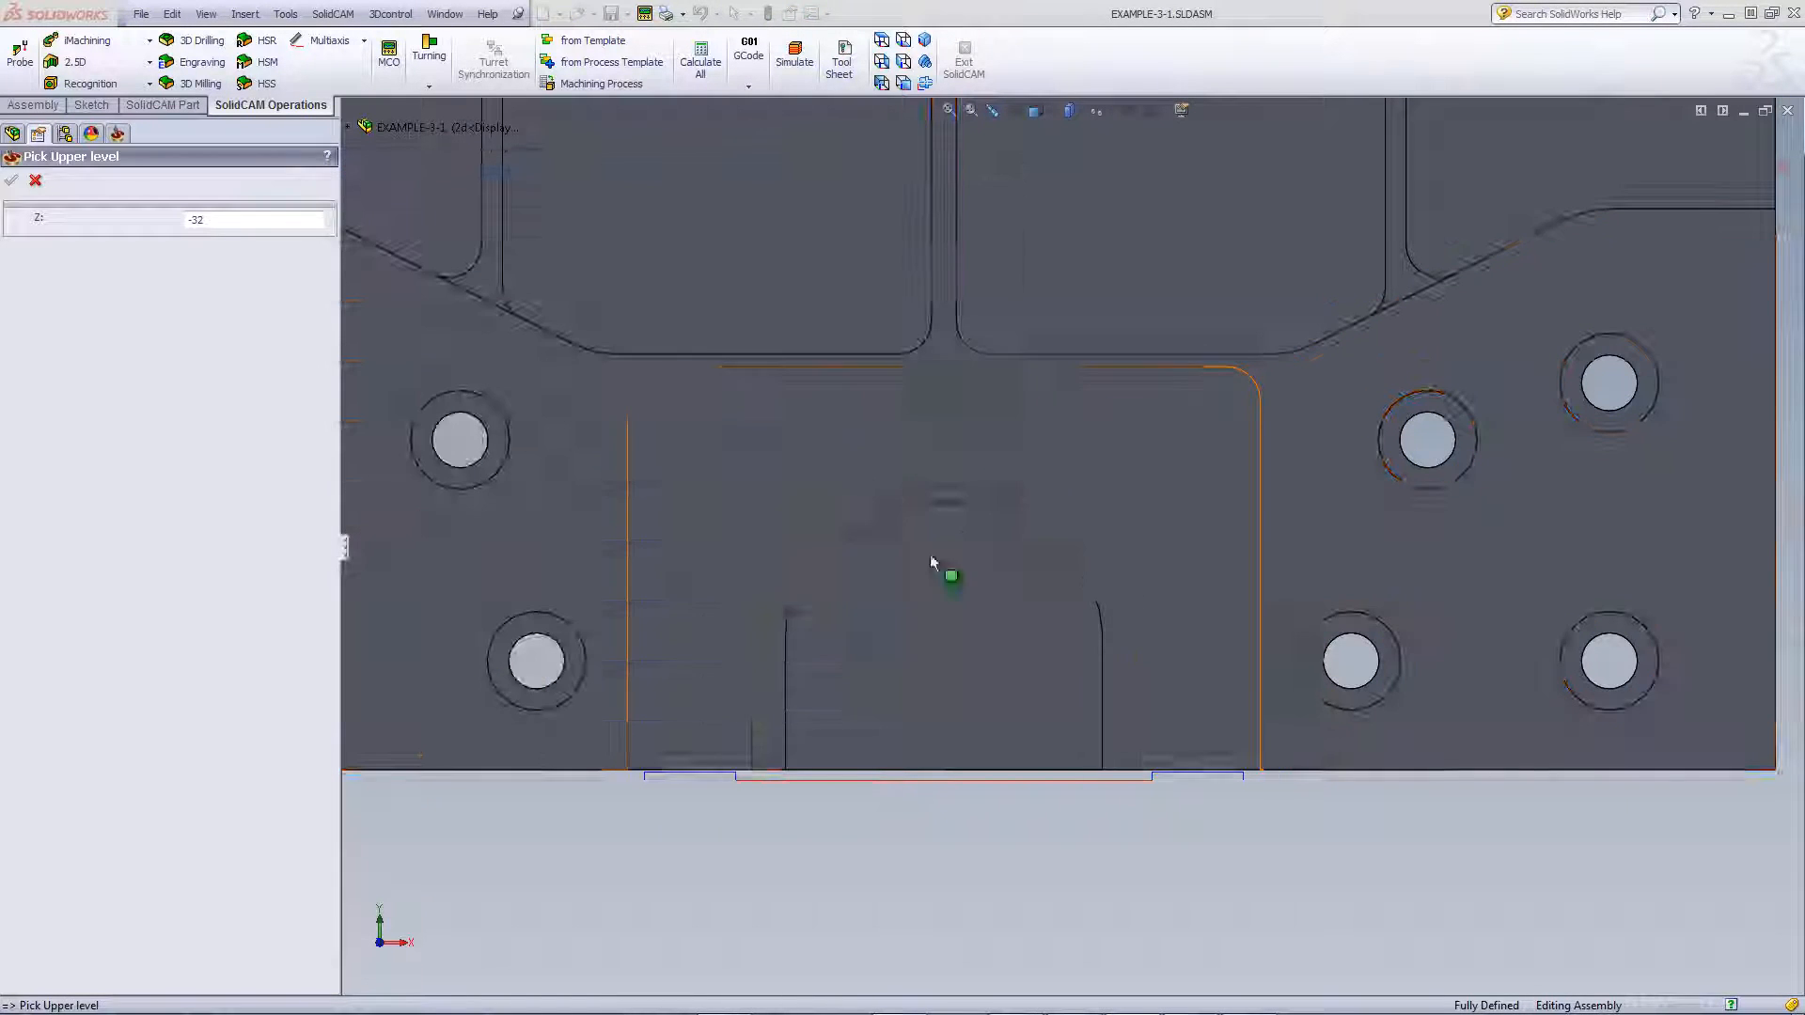
left_click(1183, 609)
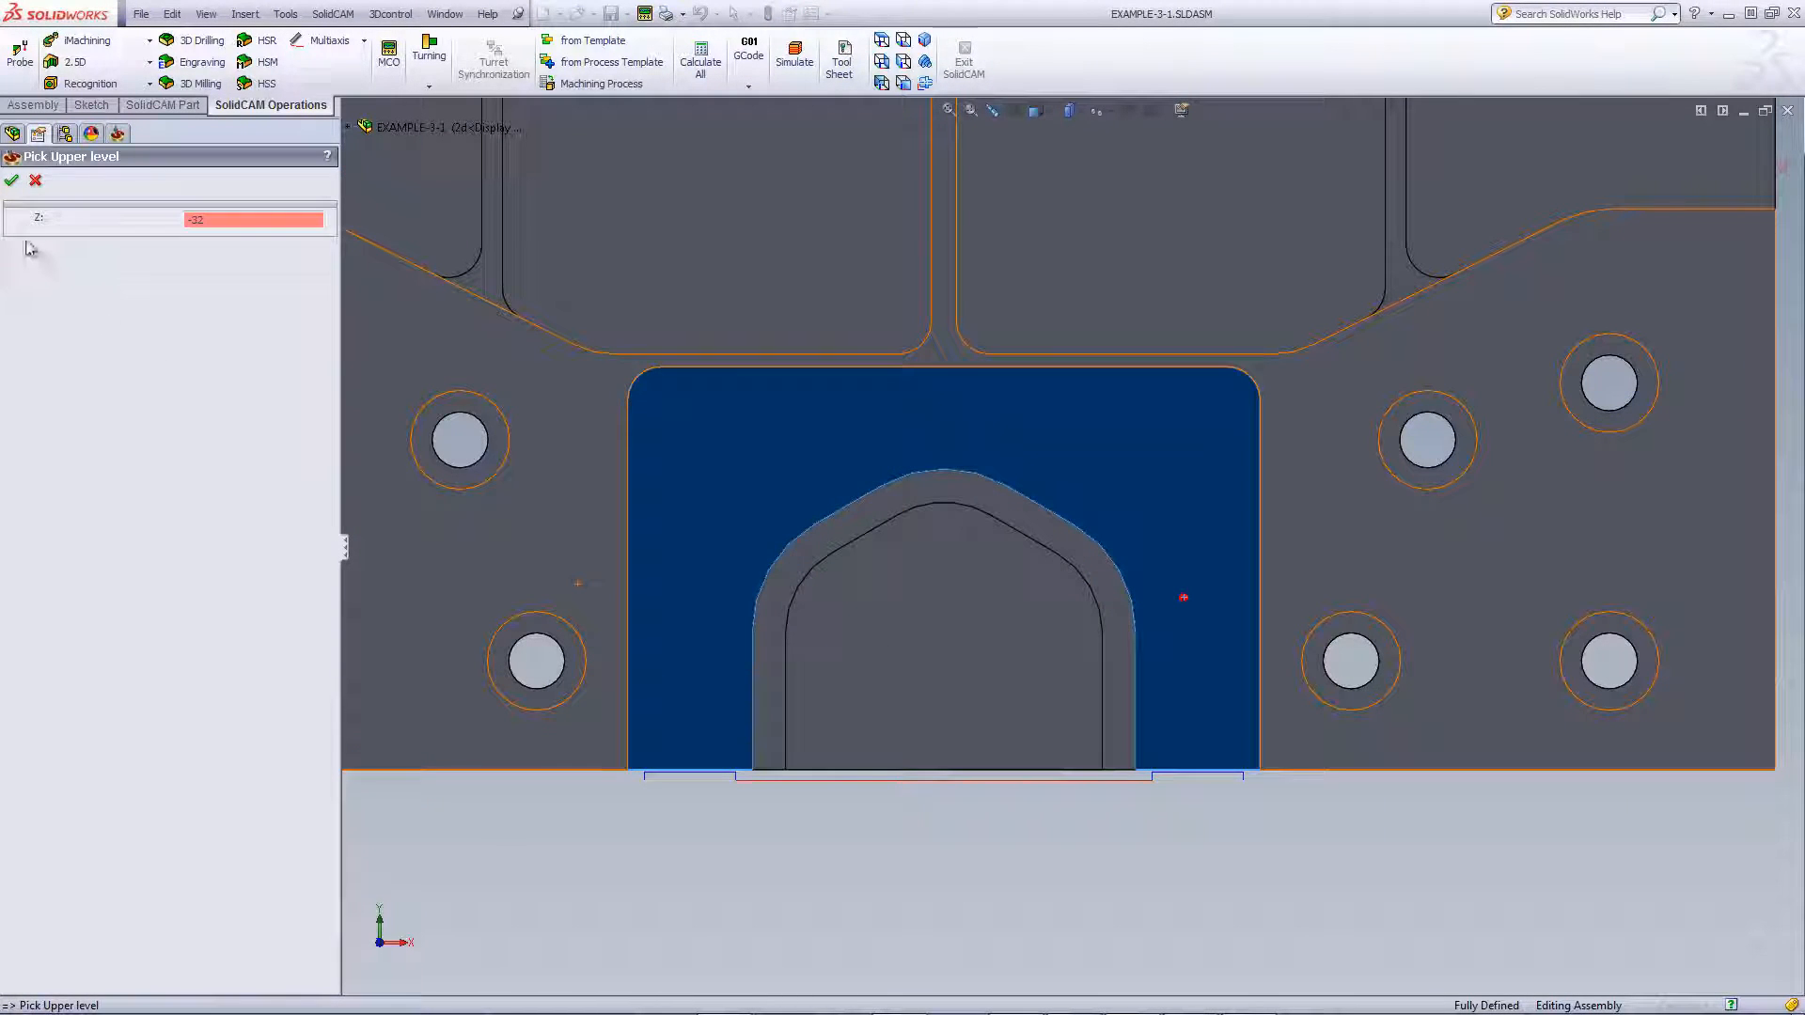
left_click(12, 180)
type("0.2")
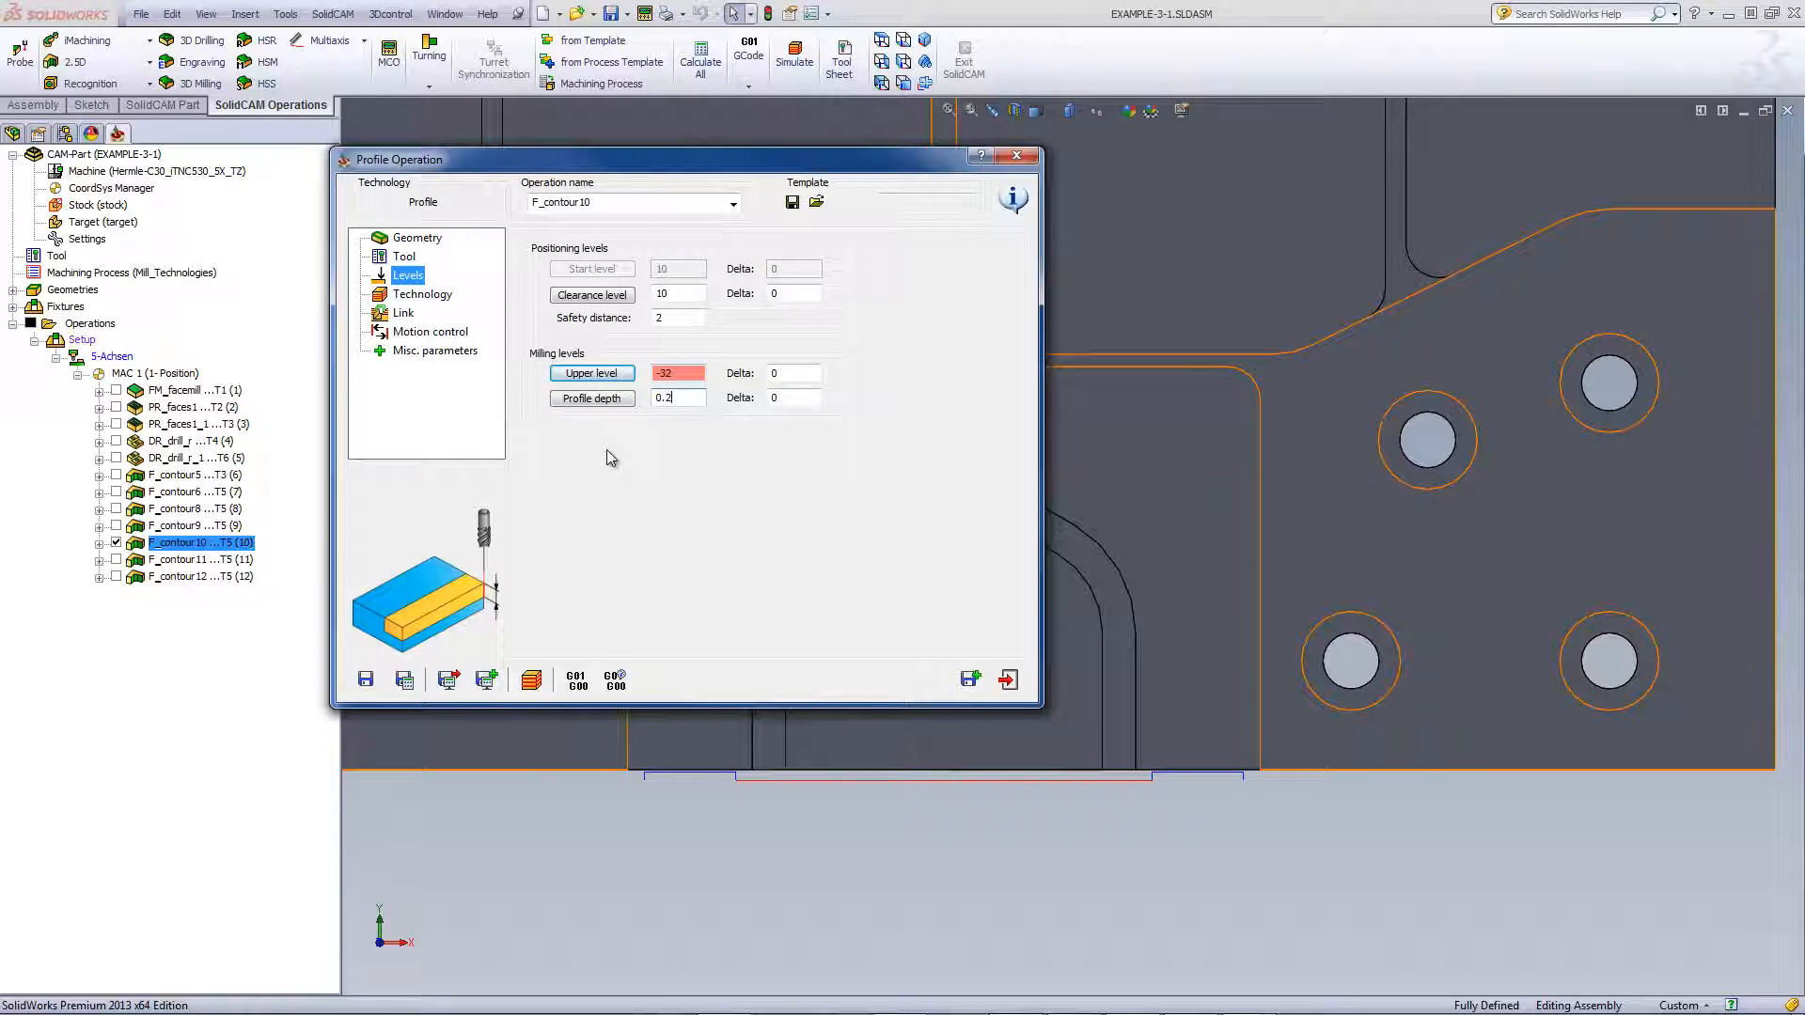
Review F_contour10's chamfer technology options and open its chain geometry for editing
left_click(422, 294)
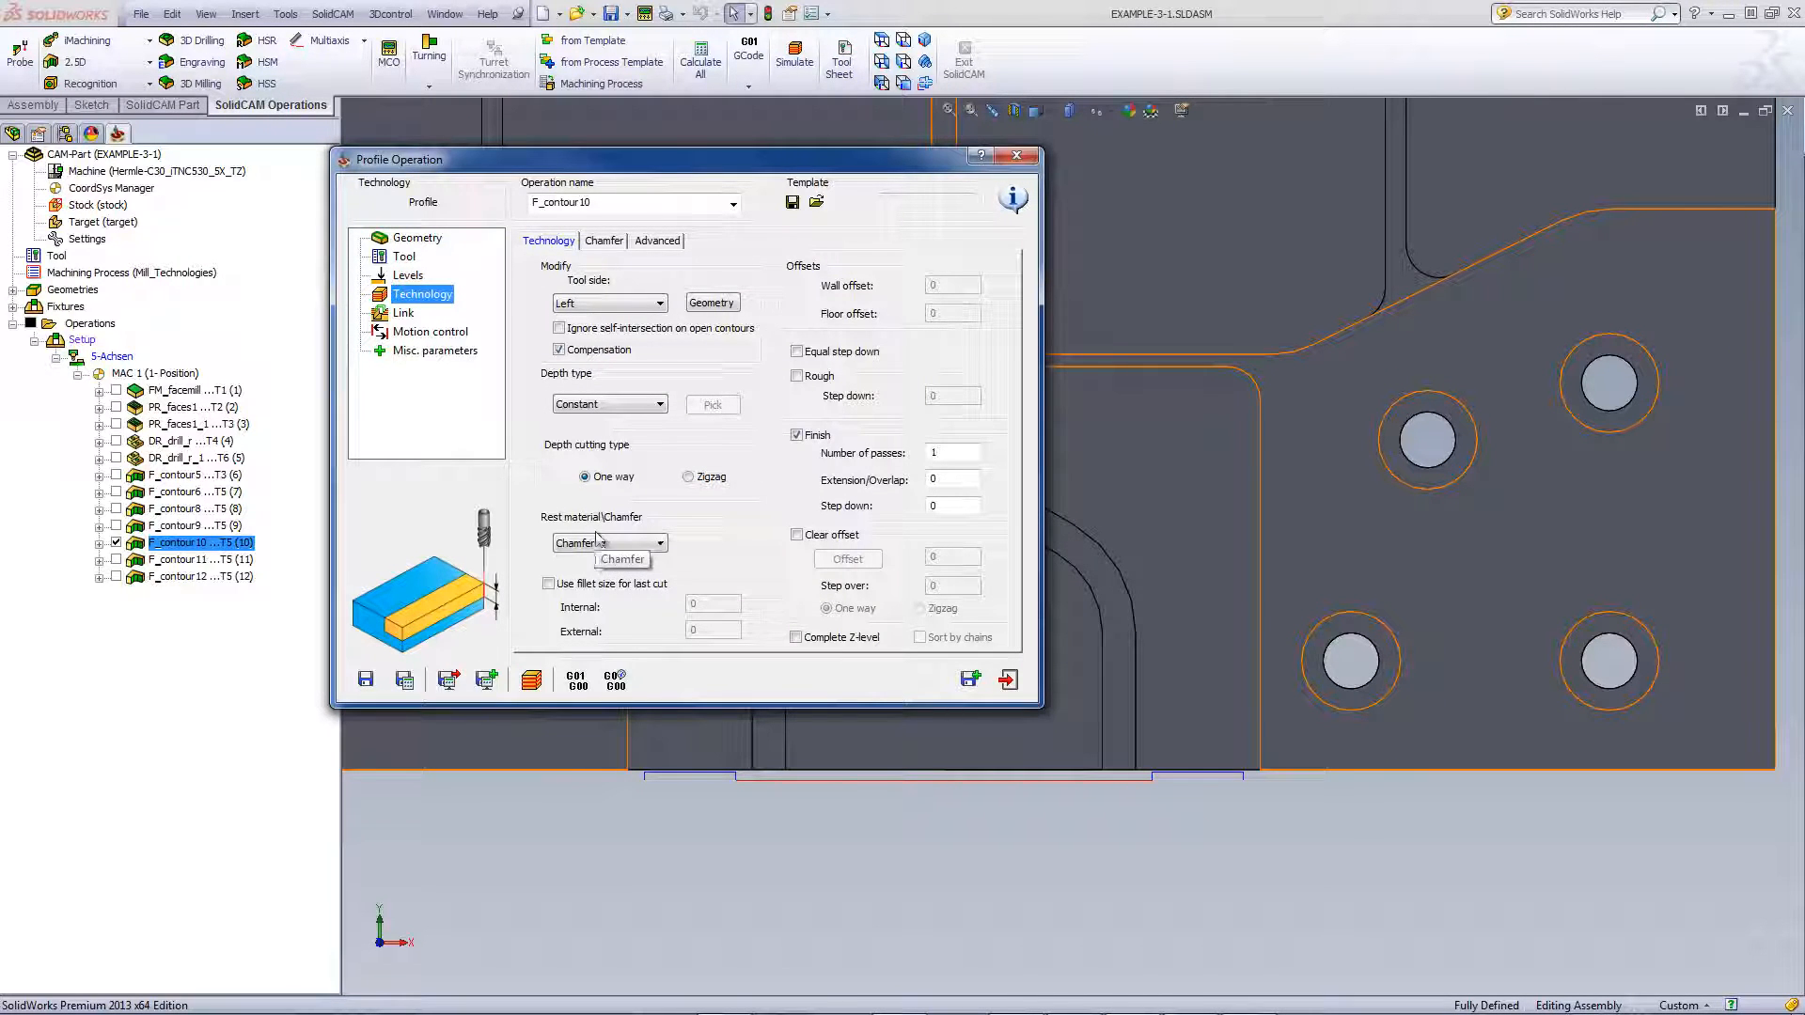
left_click(603, 241)
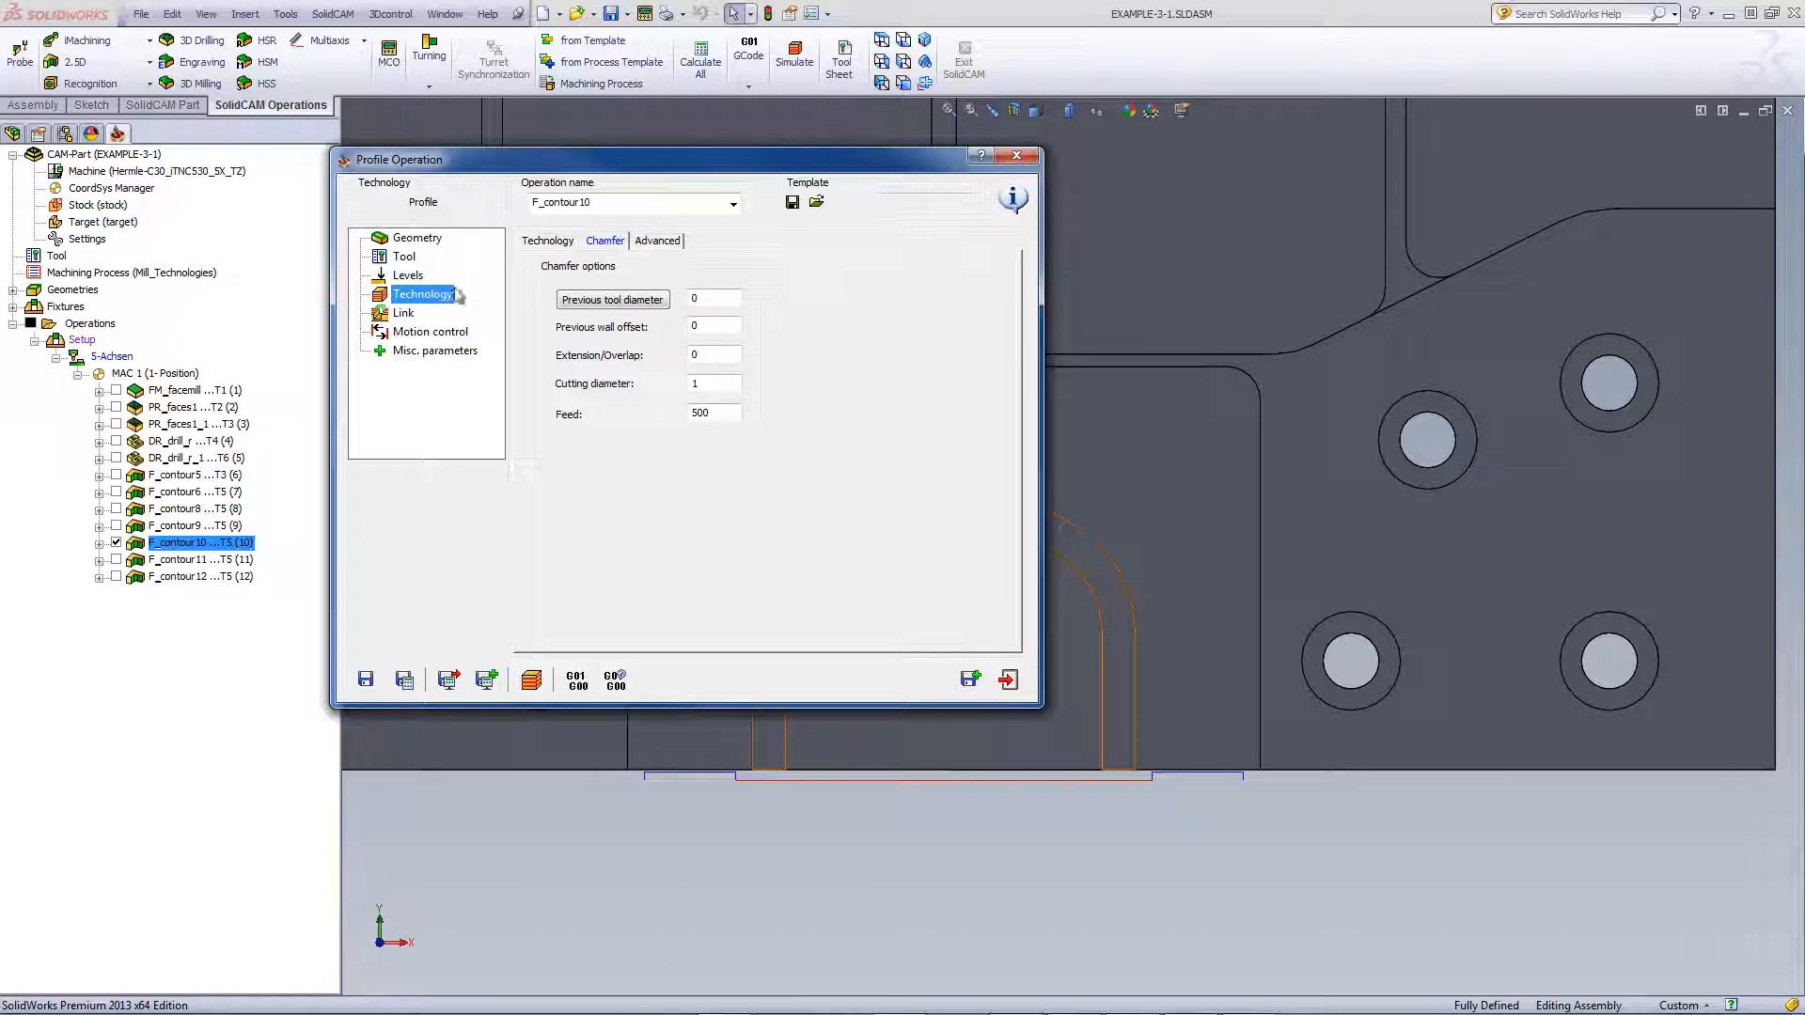
left_click(538, 242)
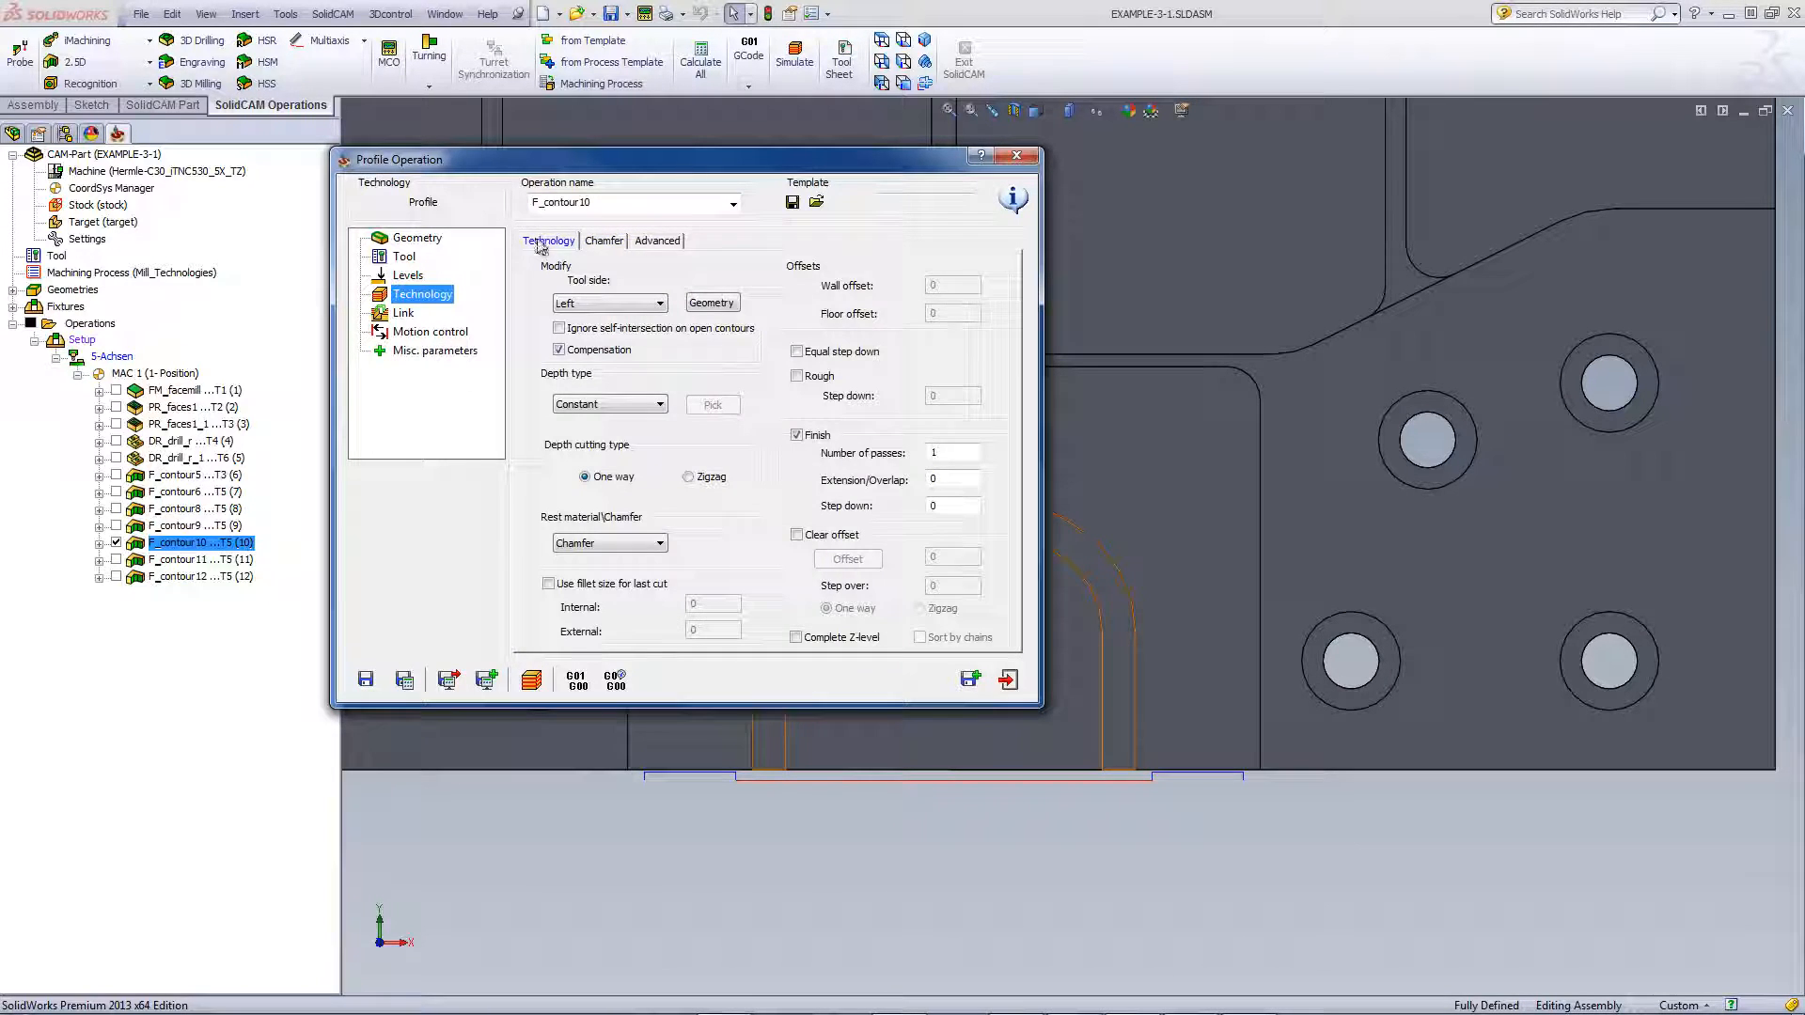
left_click(711, 303)
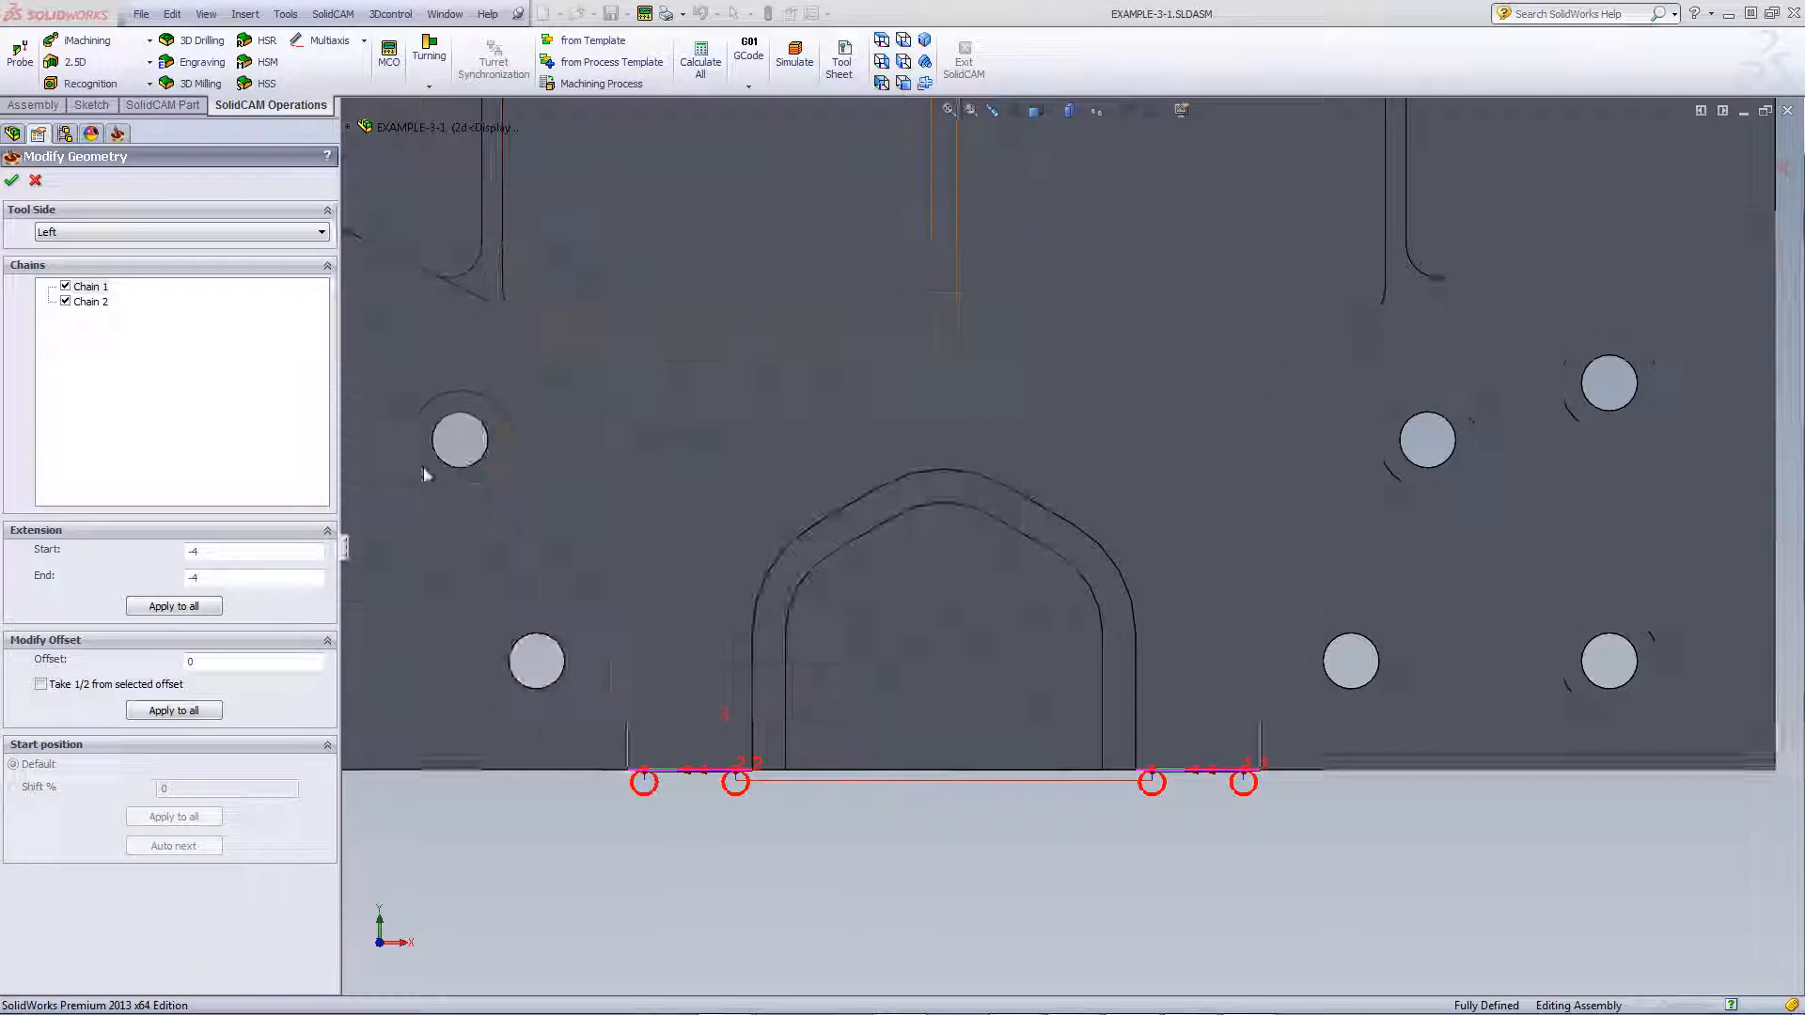
Keep -4 start and end extensions on both chains and simulate F_contour10 on the updated stock
left_click(247, 547)
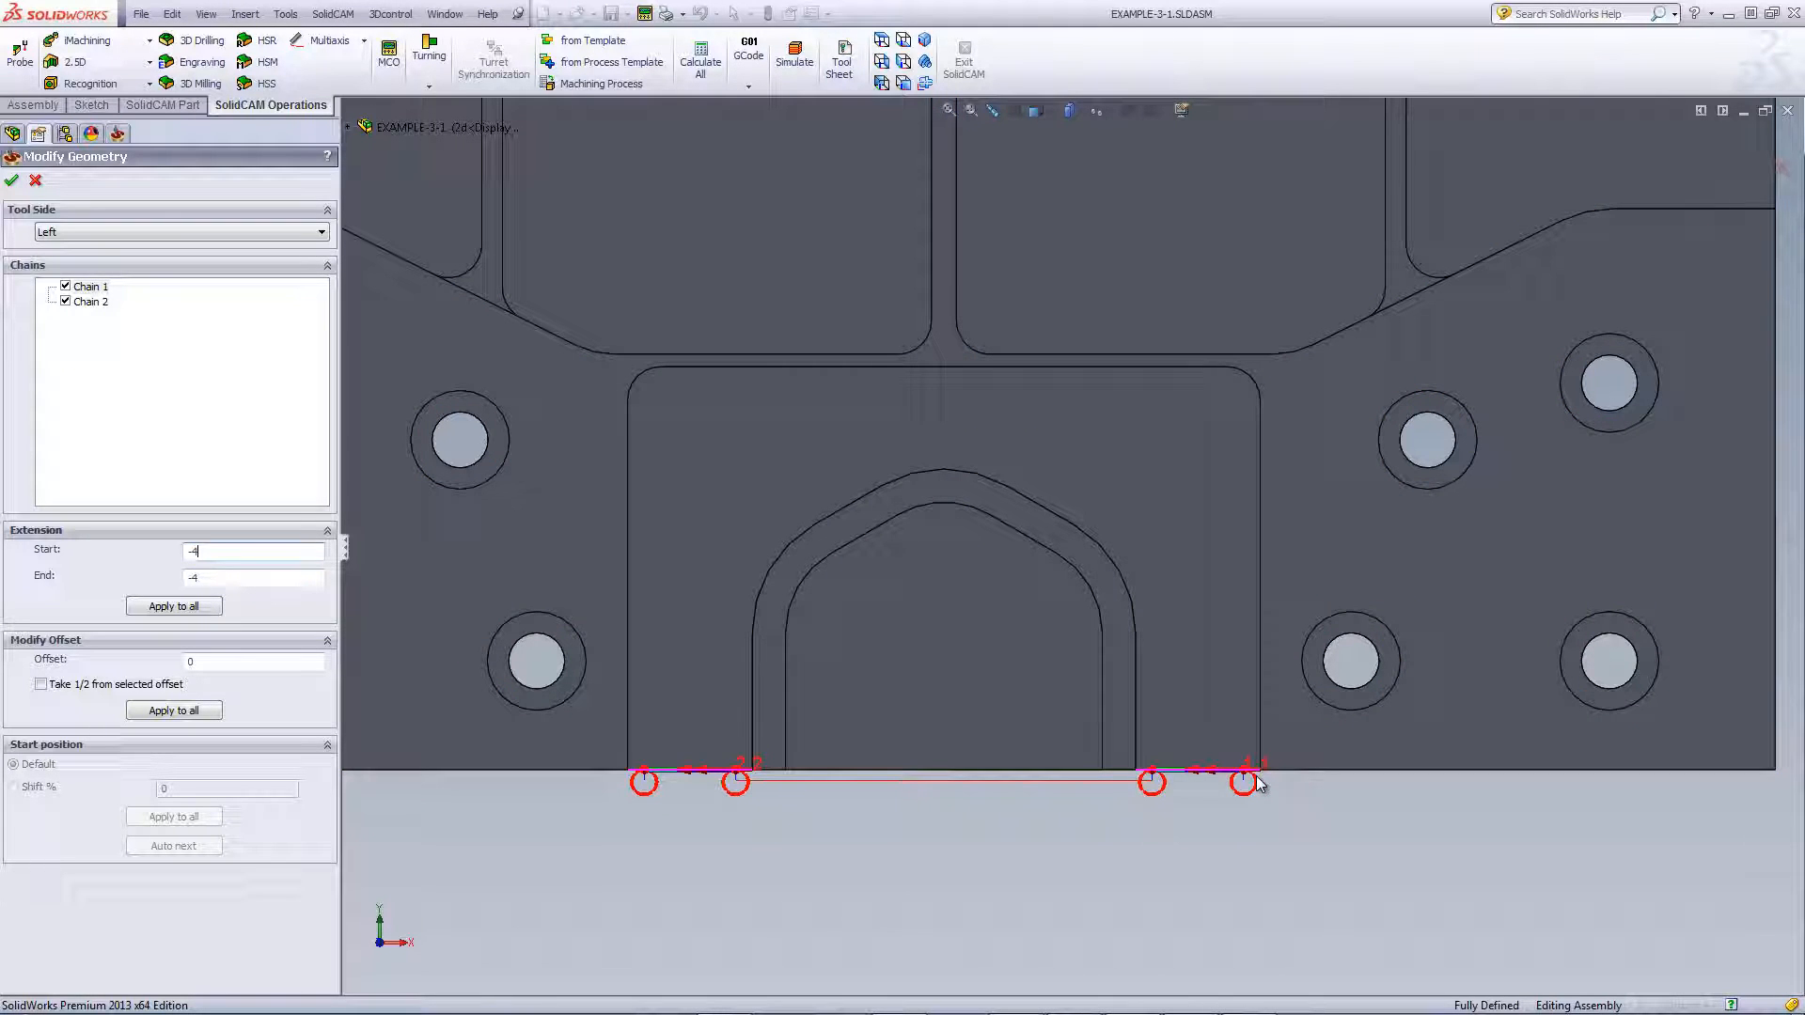
left_click(219, 581)
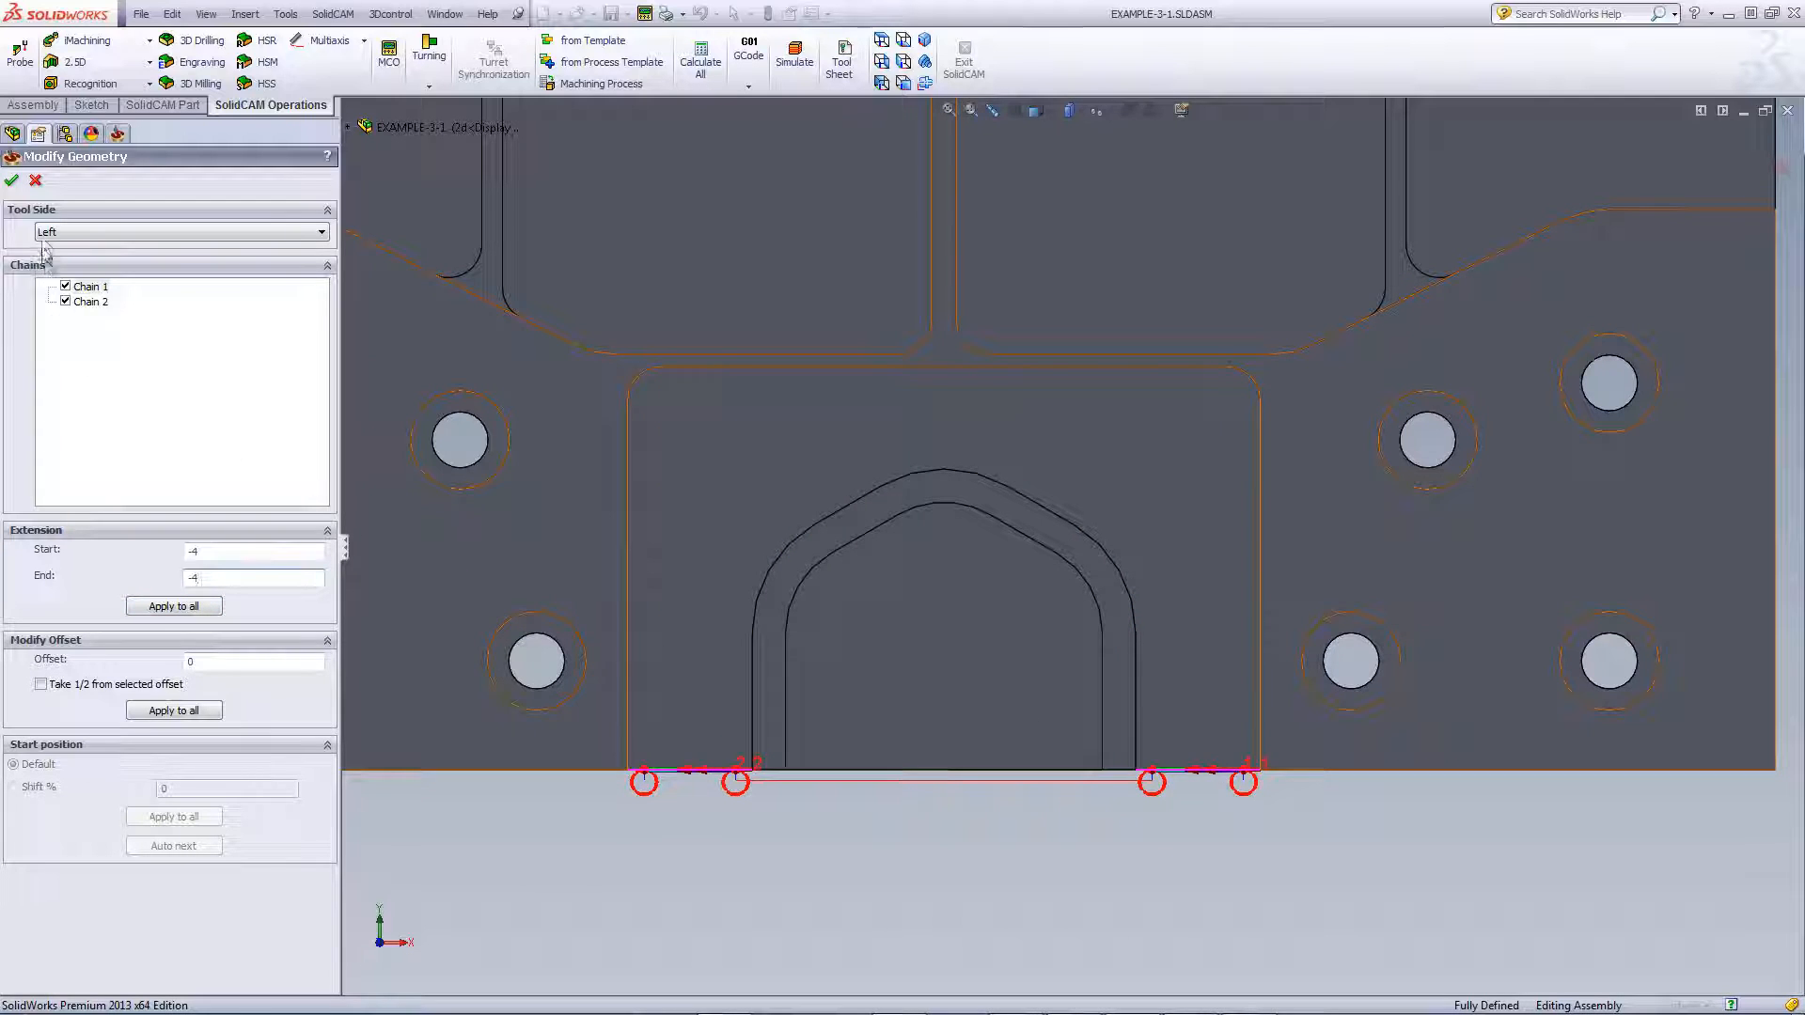
left_click(12, 180)
left_click(532, 680)
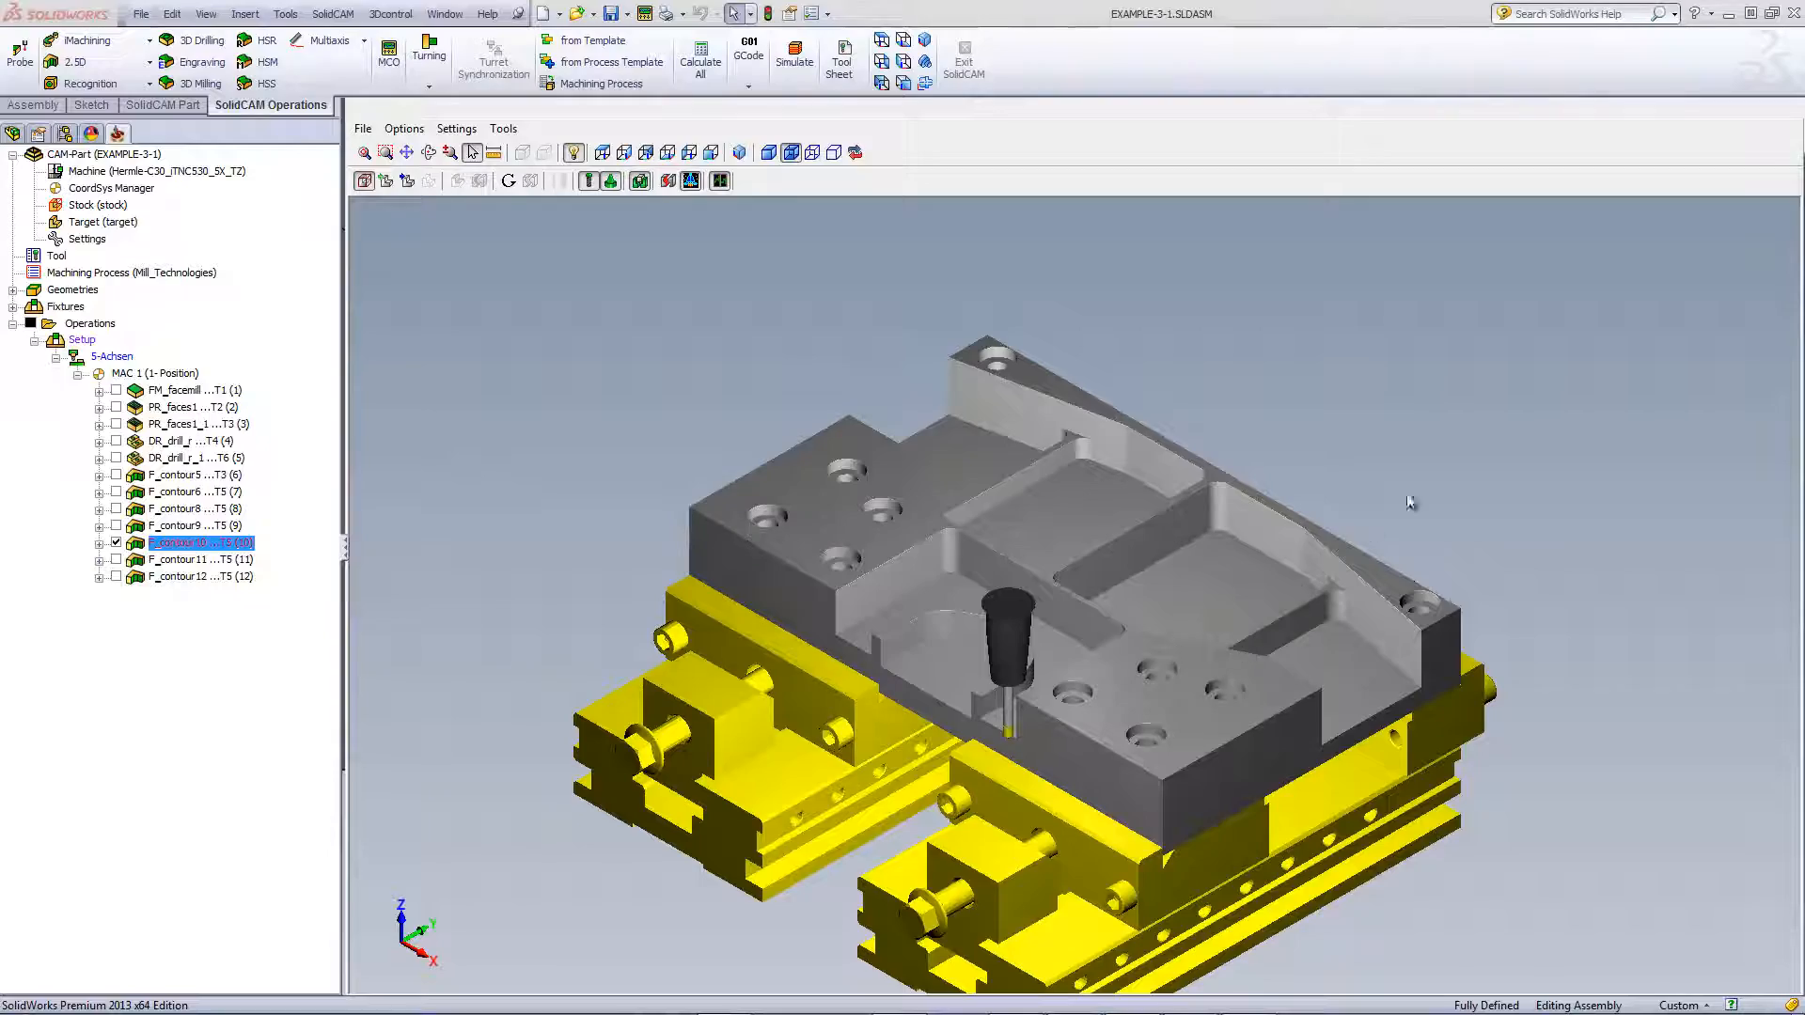
Zoom in on the chamfer tool tip at the U-pocket's front opening
scroll(1069, 746, "up", 6)
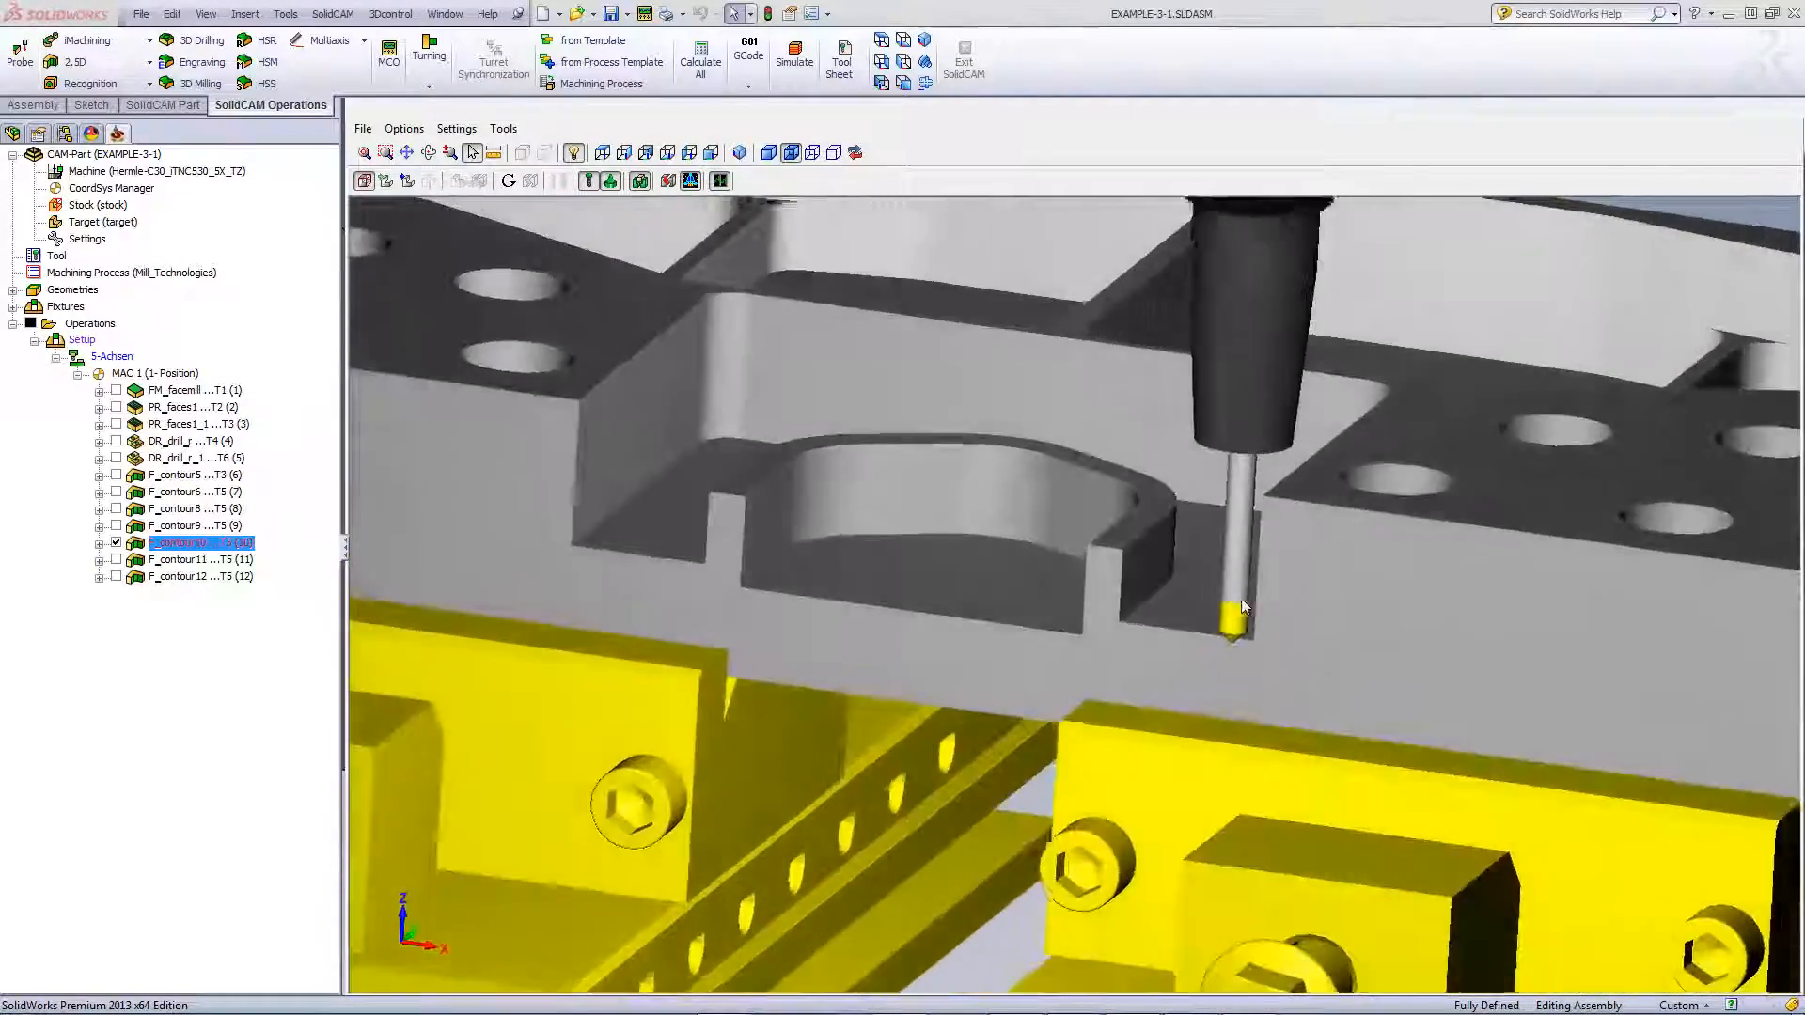
scroll(1244, 606, "up", 5)
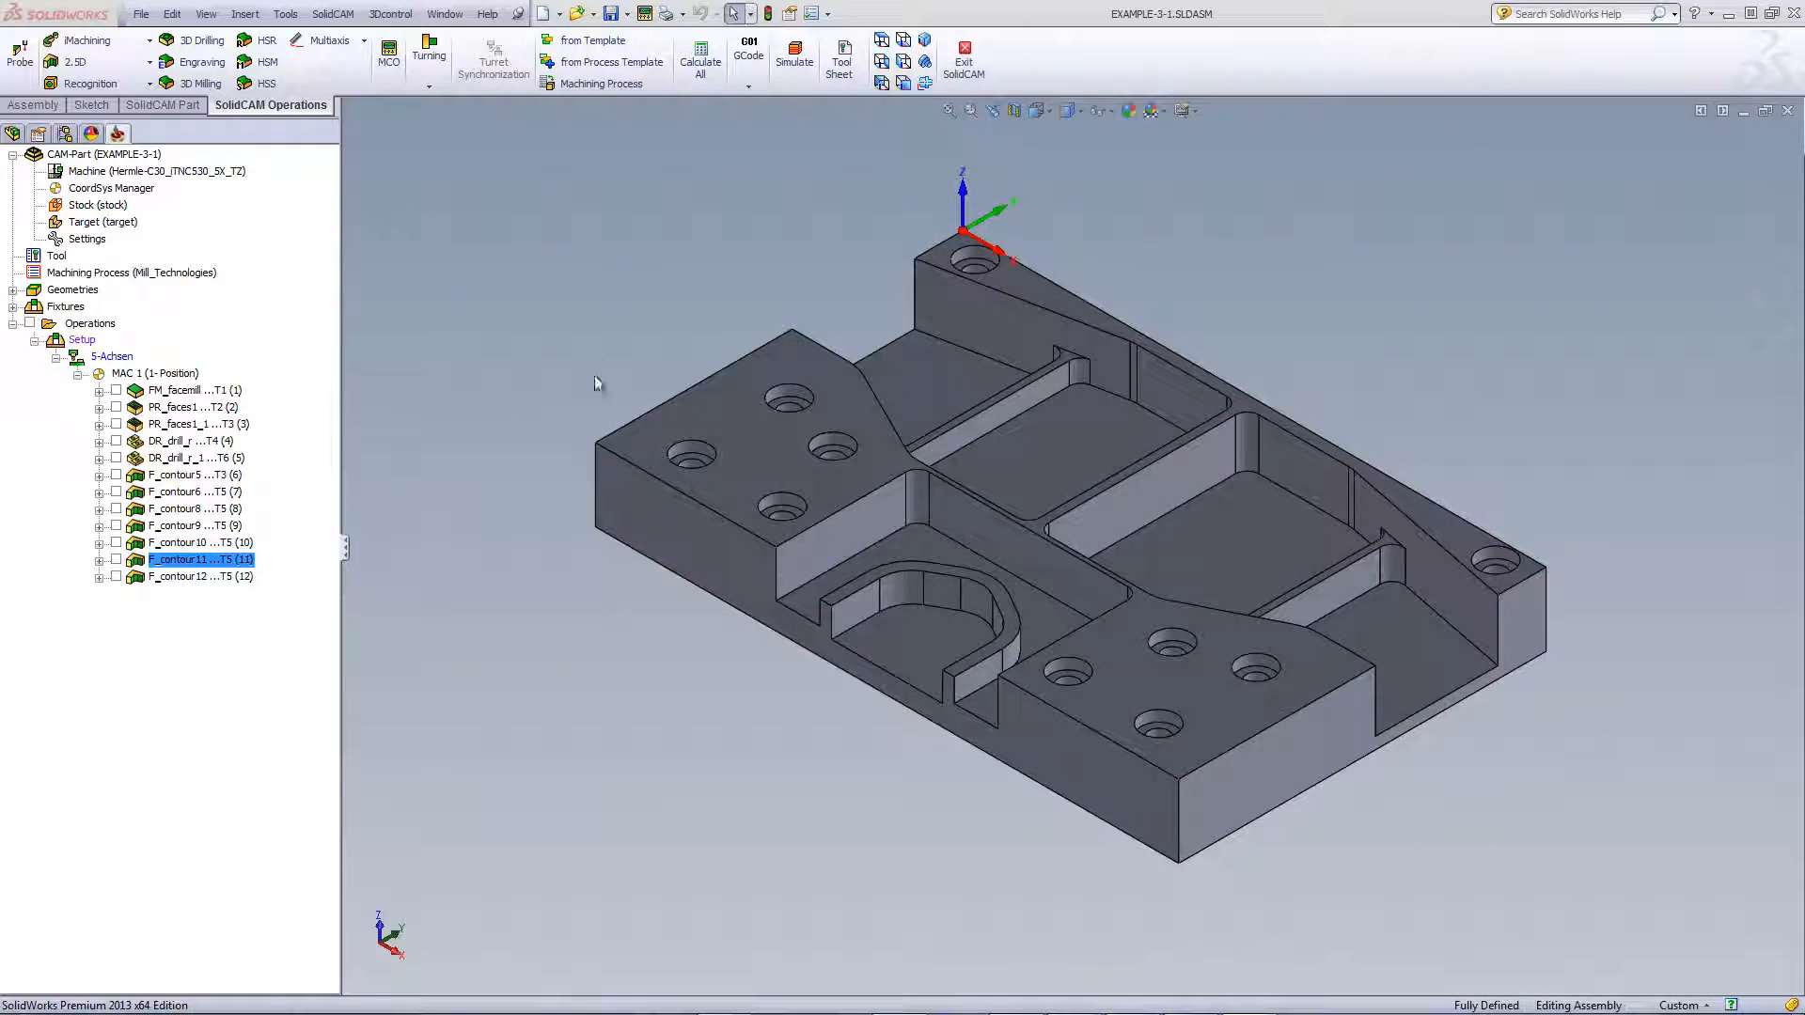
left_click(116, 560)
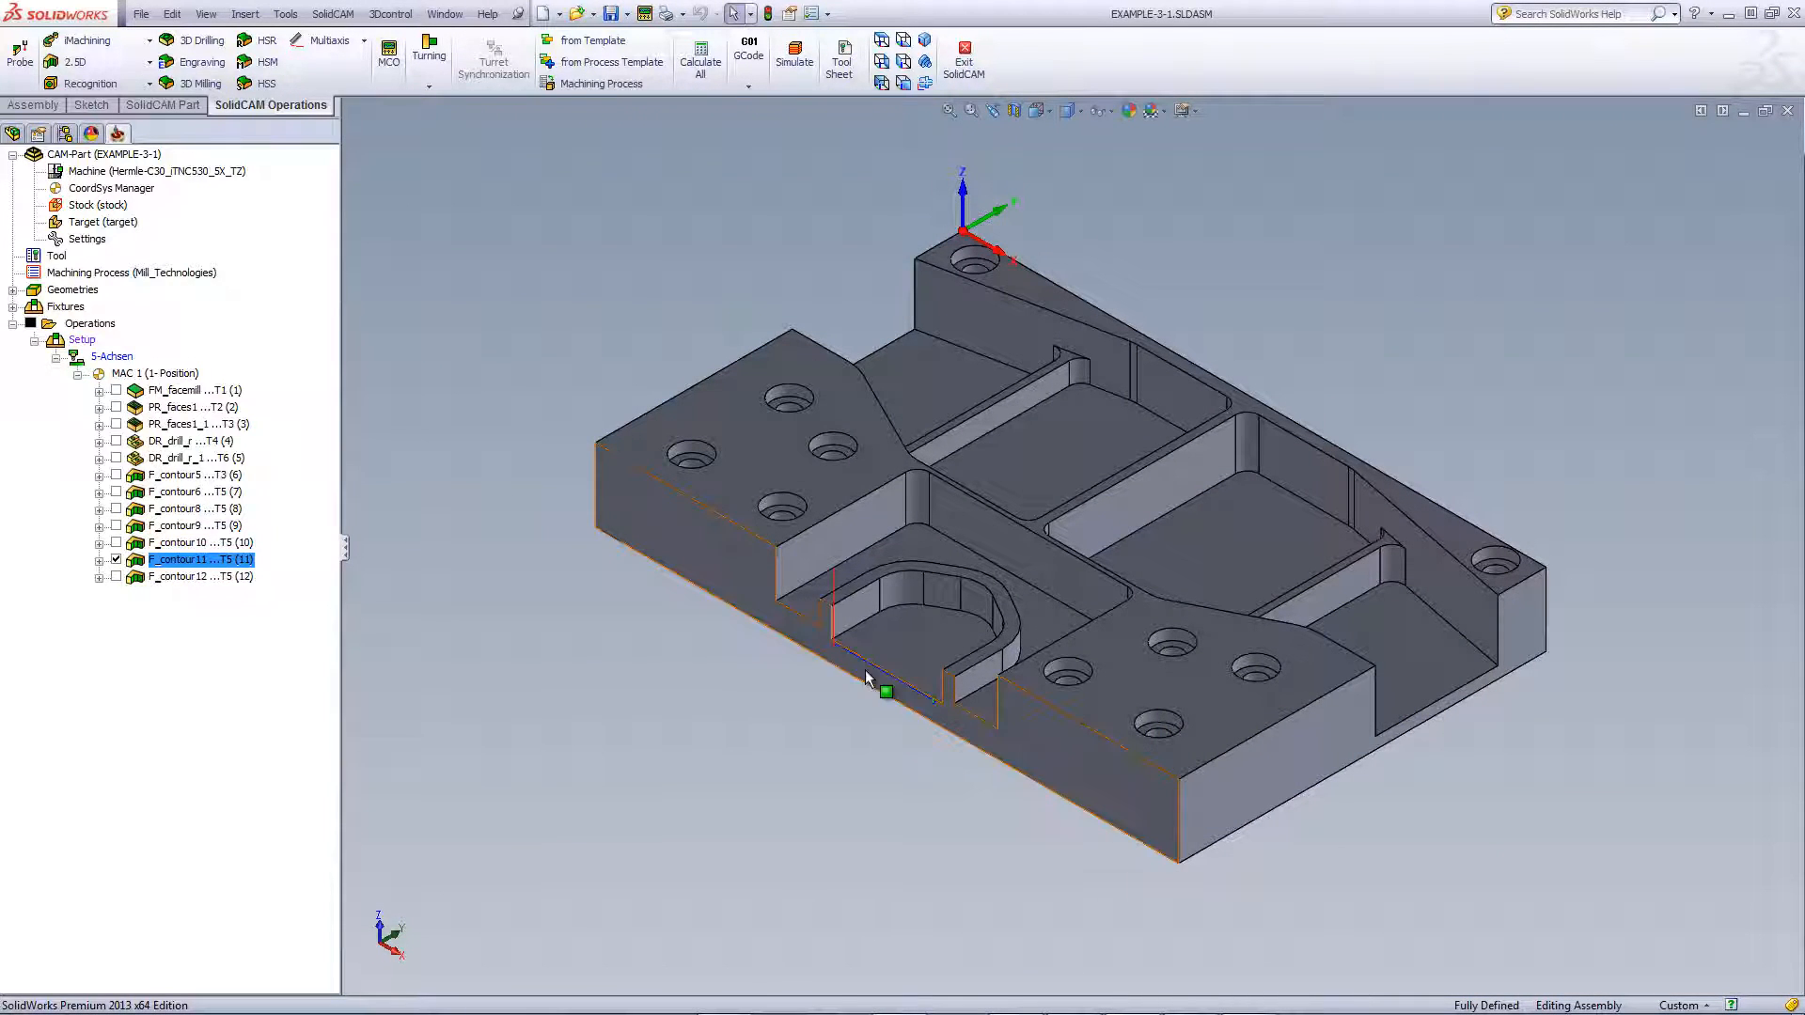
left_click(115, 577)
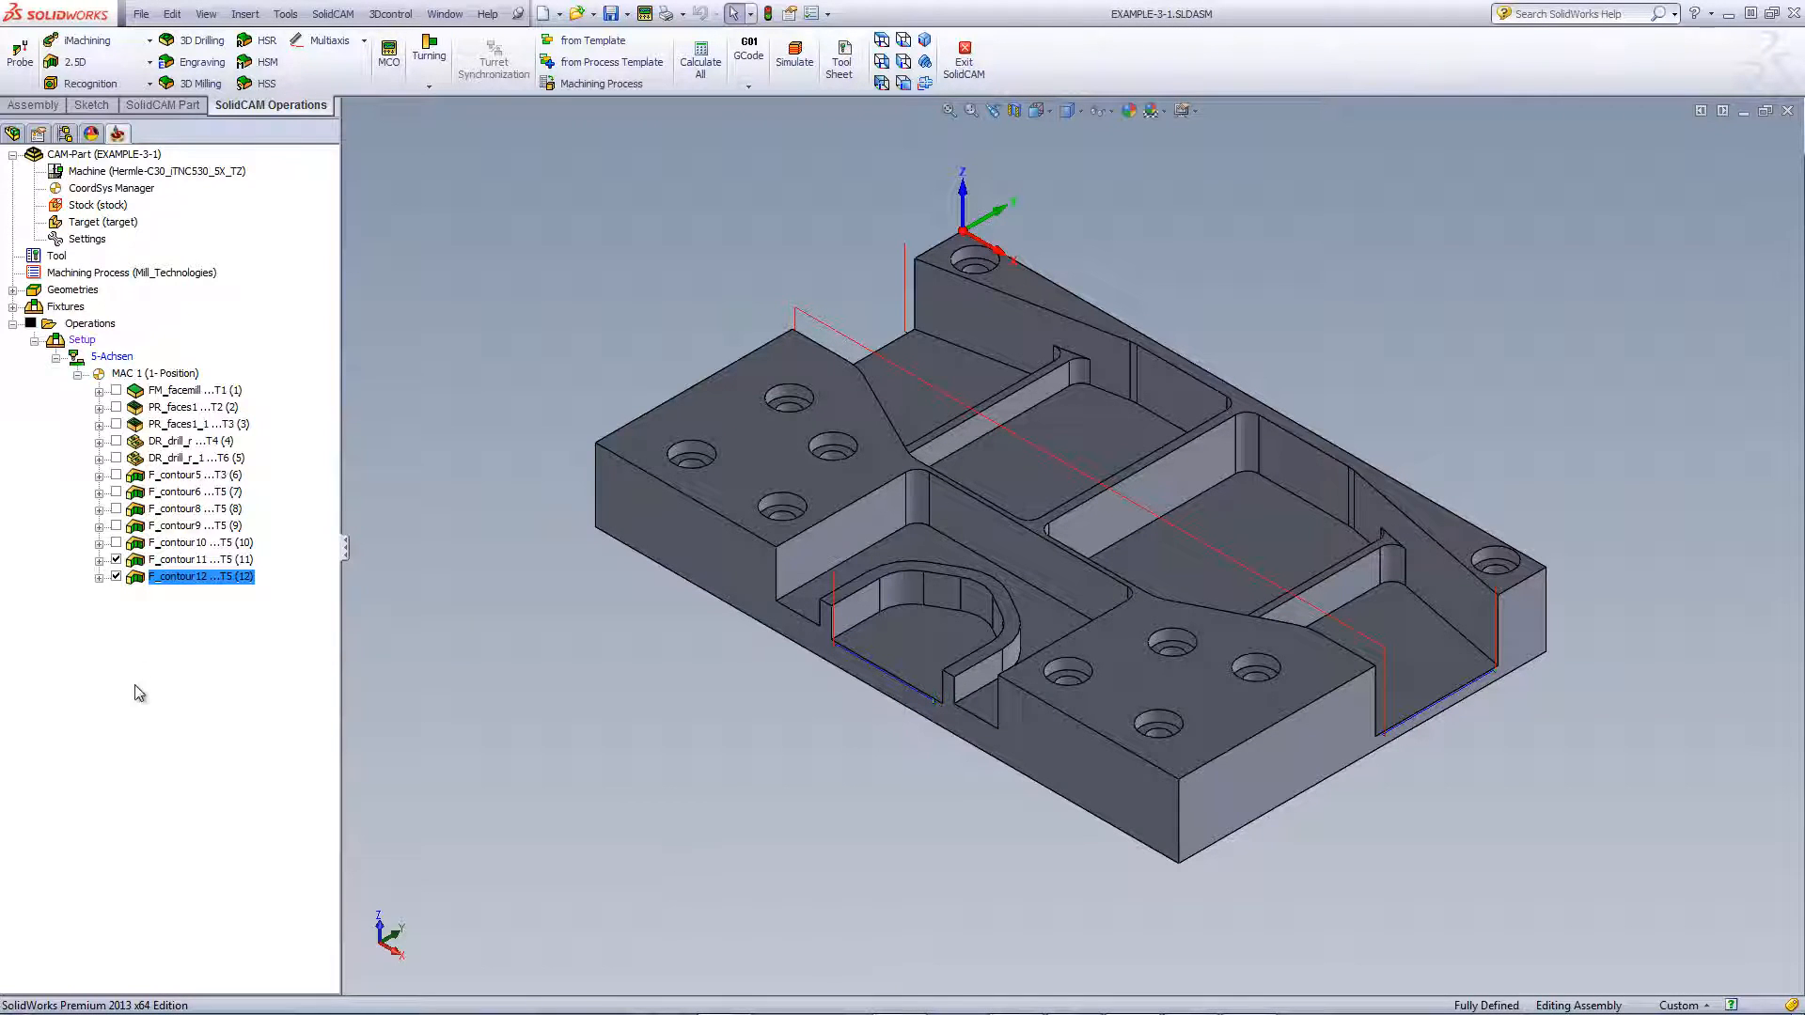
left_click(116, 560)
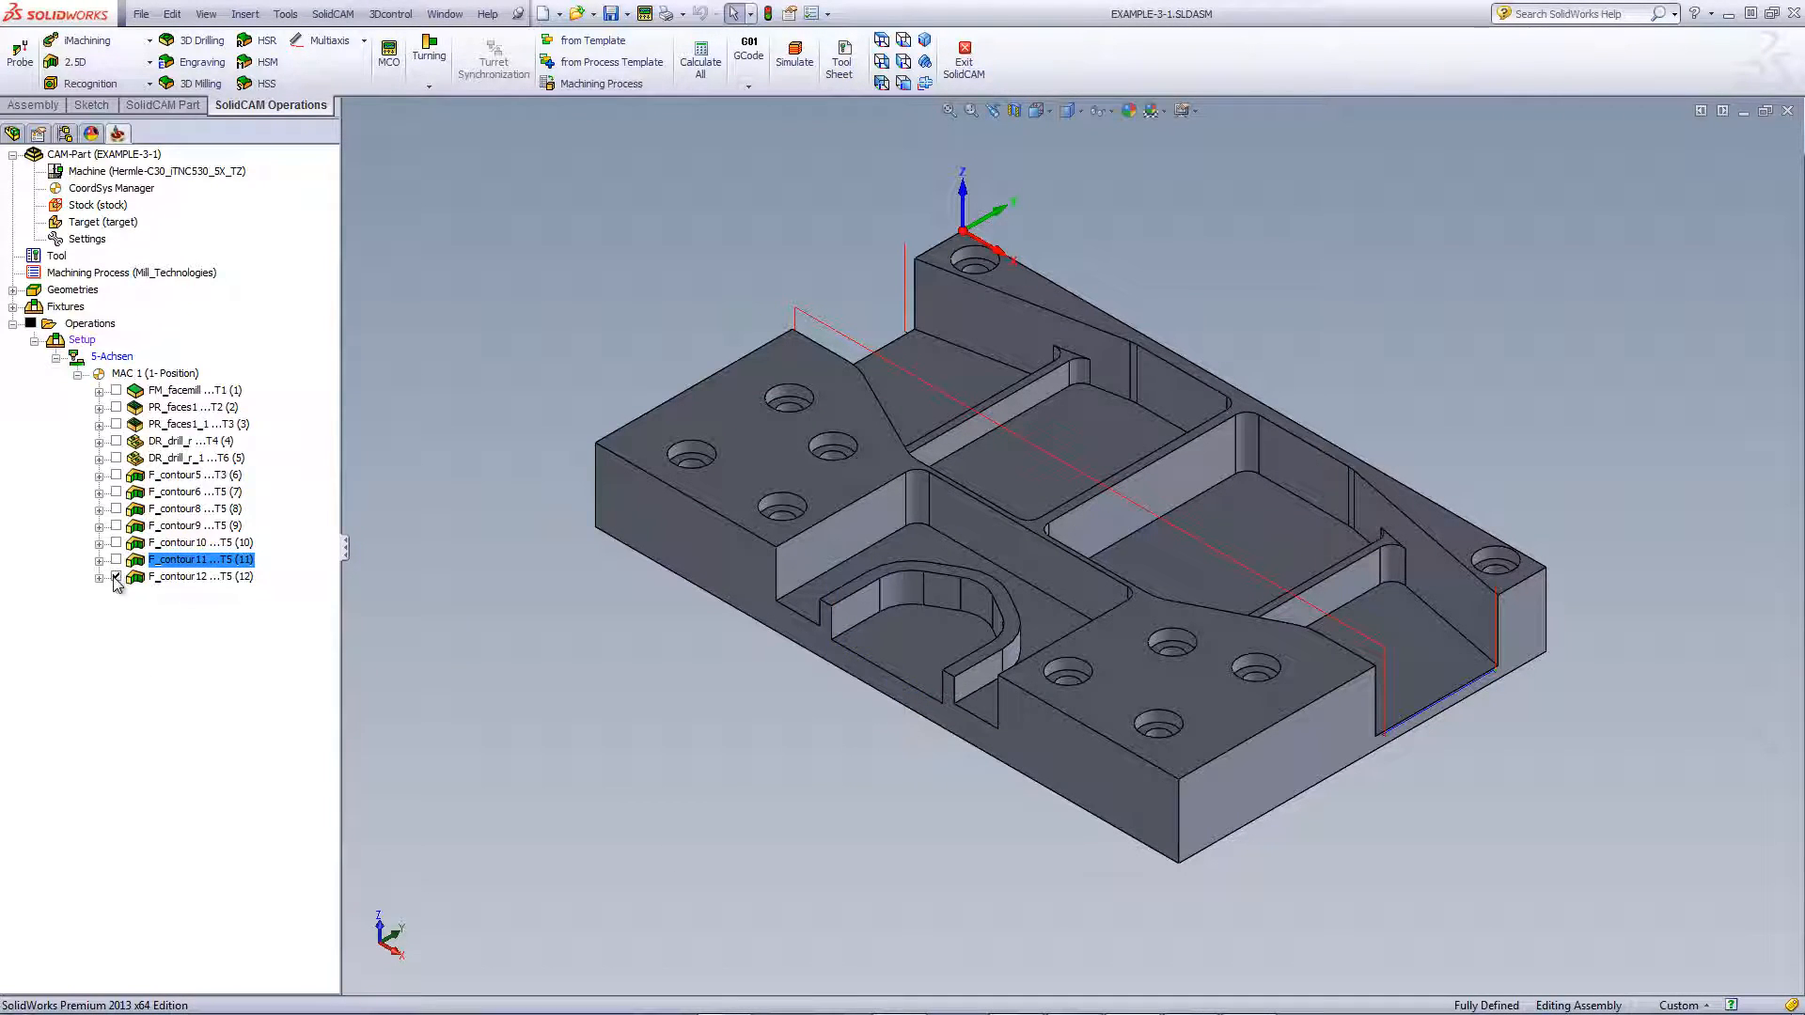
left_click(86, 325)
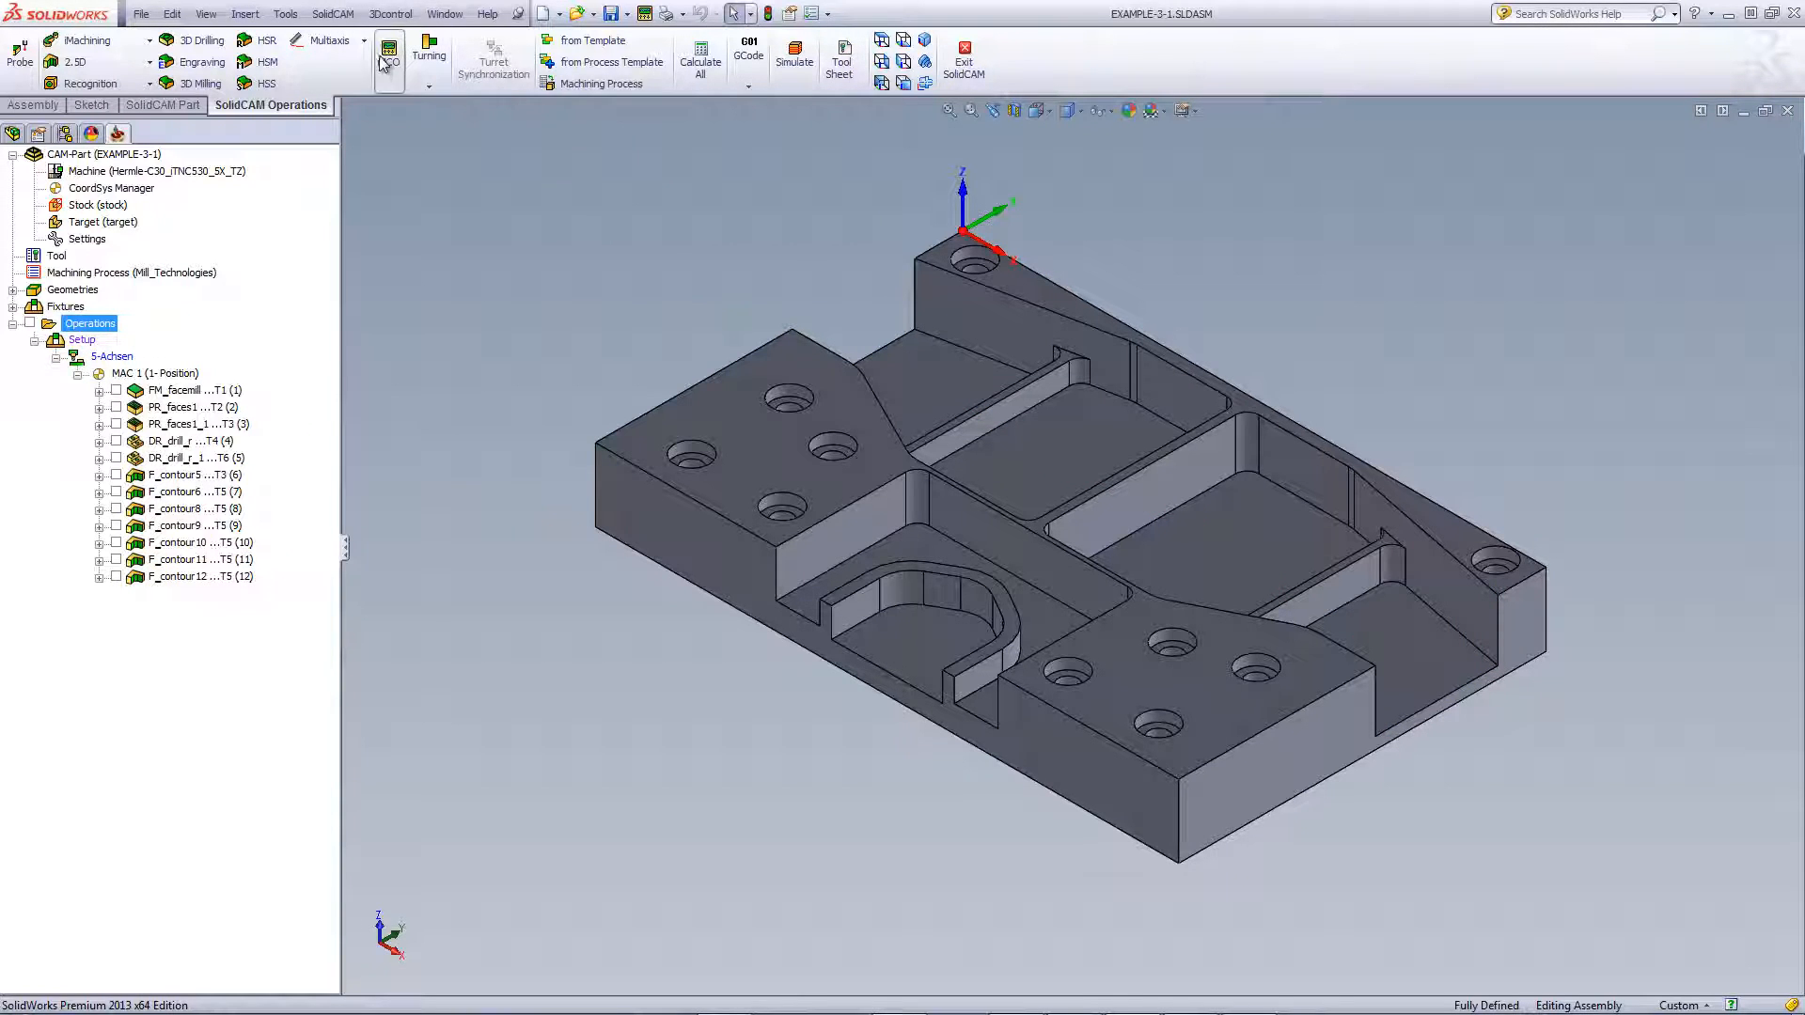
Play the machine simulation of all operations and zoom in to inspect the machined part
left_click(794, 61)
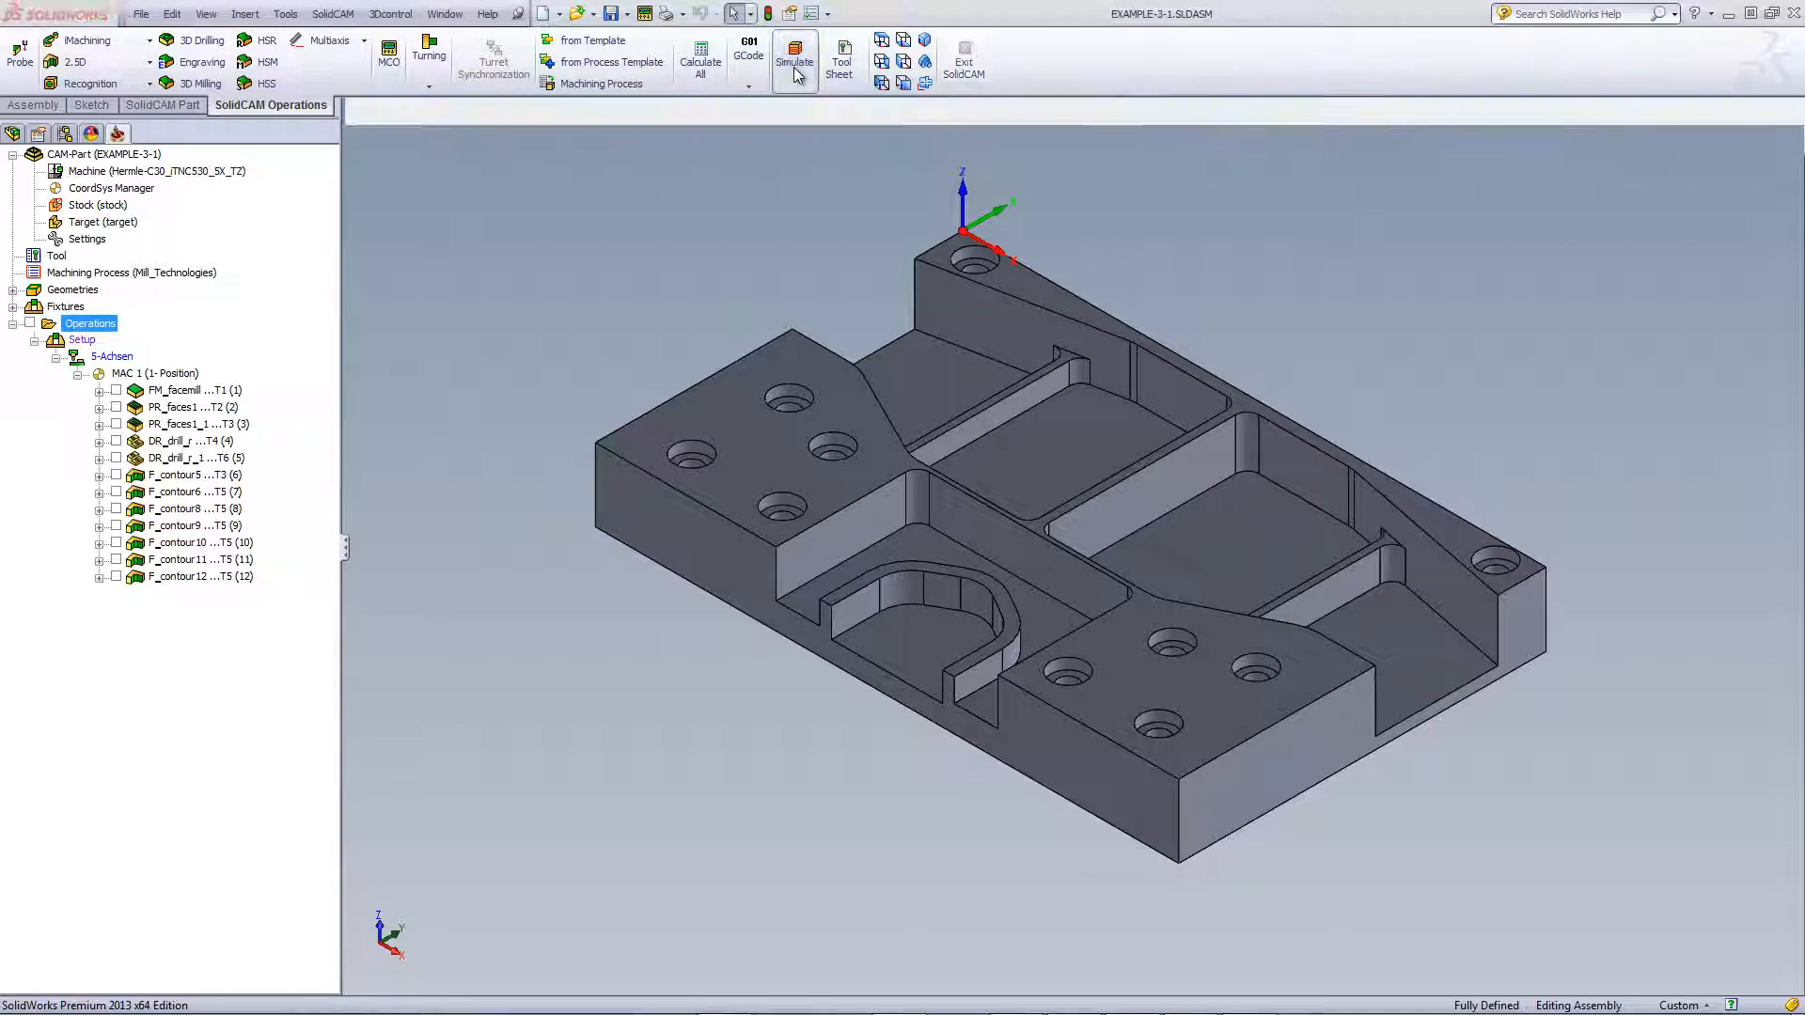
left_click(425, 184)
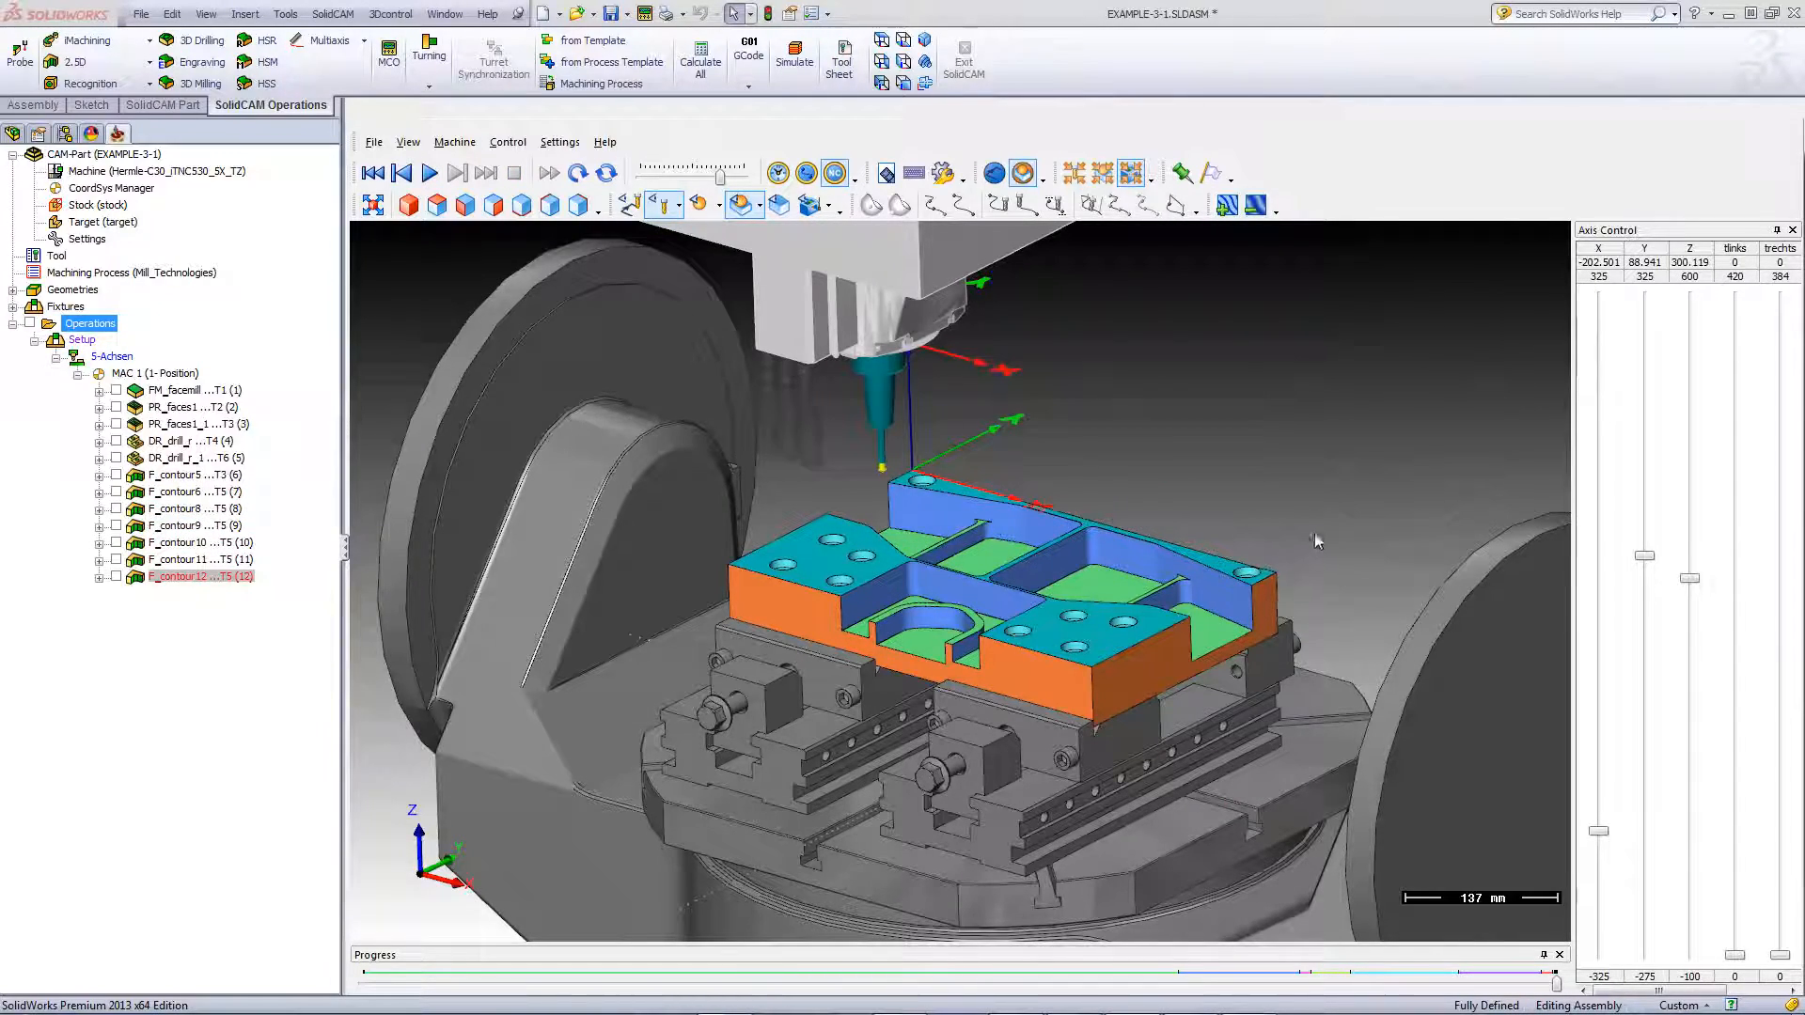
scroll(1244, 662, "up", 10)
scroll(931, 742, "down", 3)
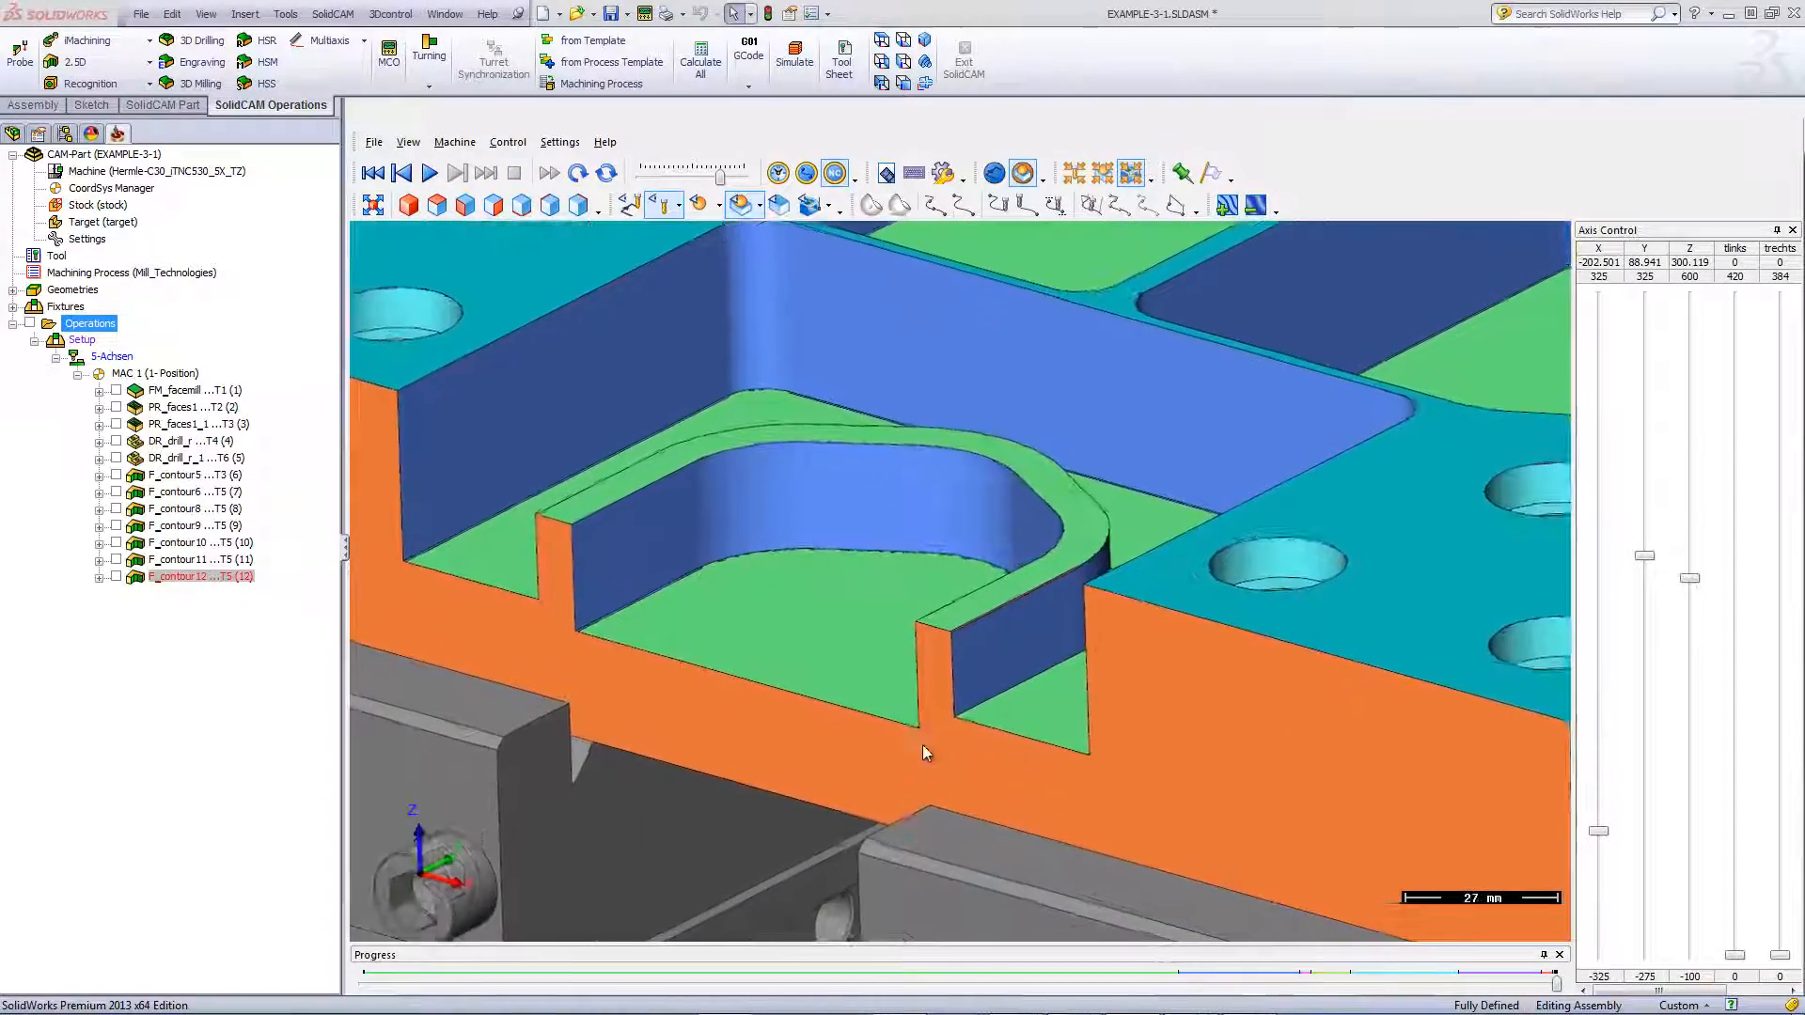
scroll(936, 679, "down", 5)
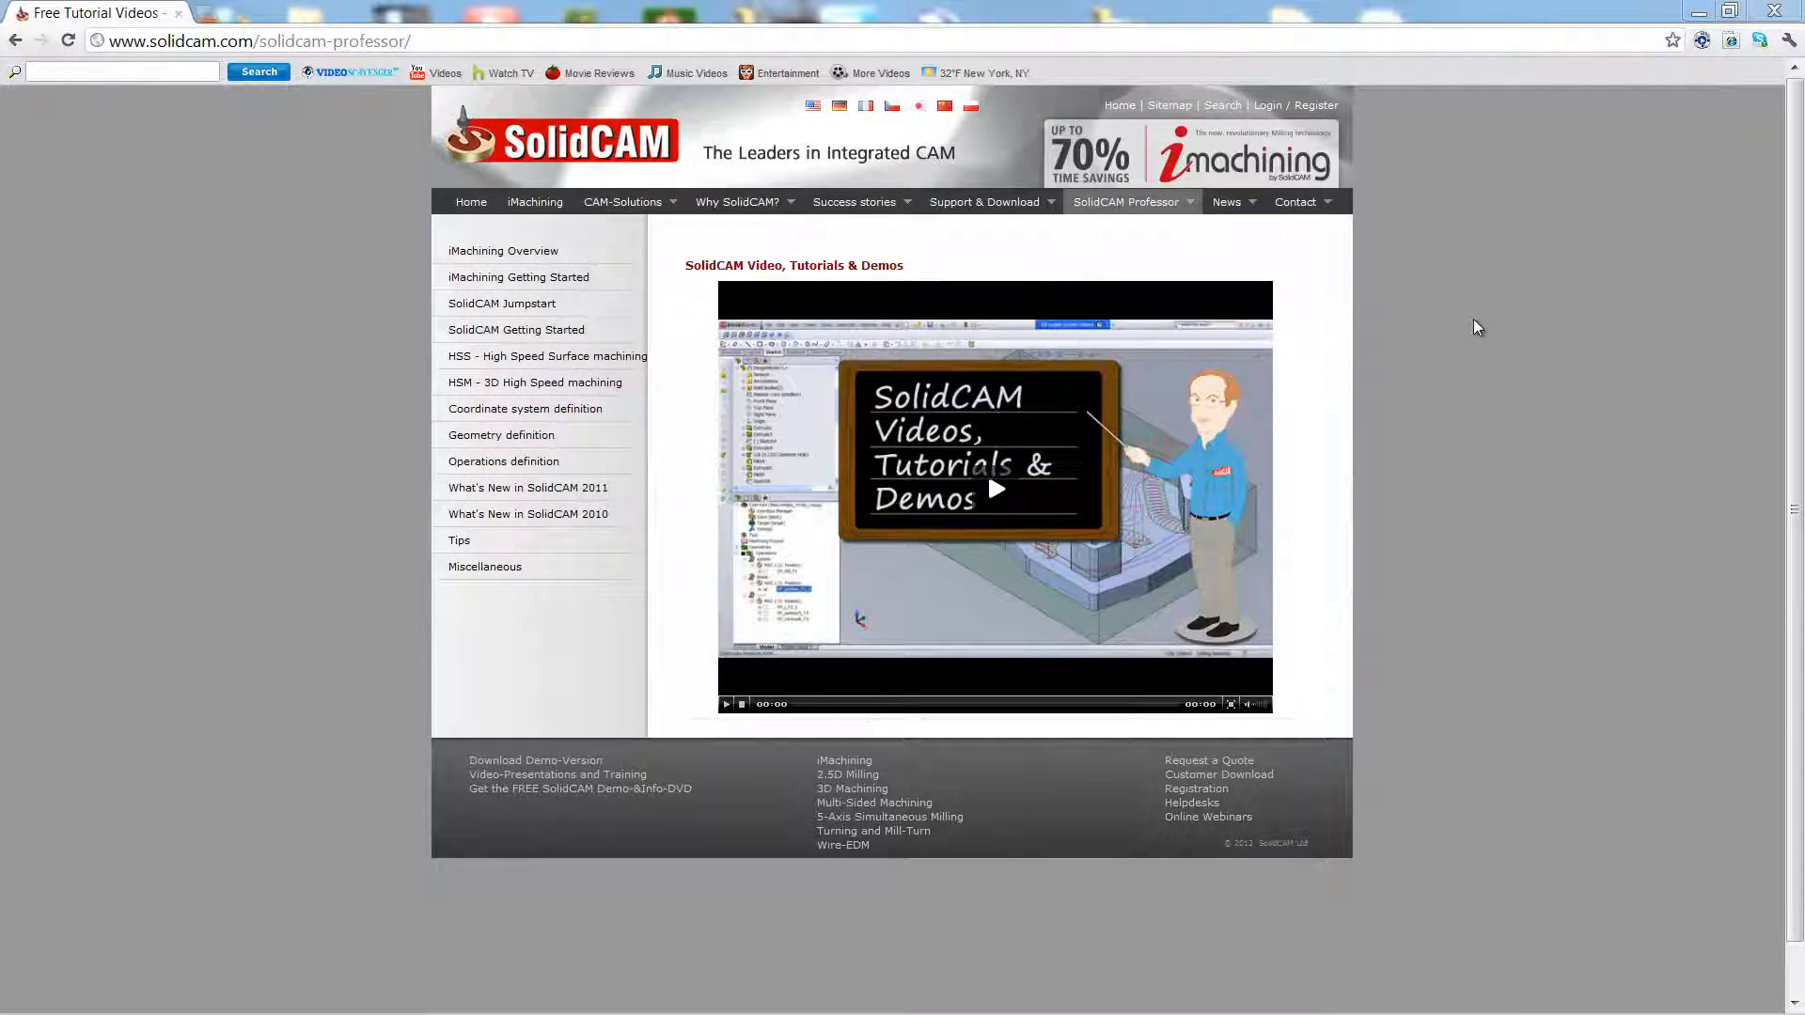
mouse_move(1148, 216)
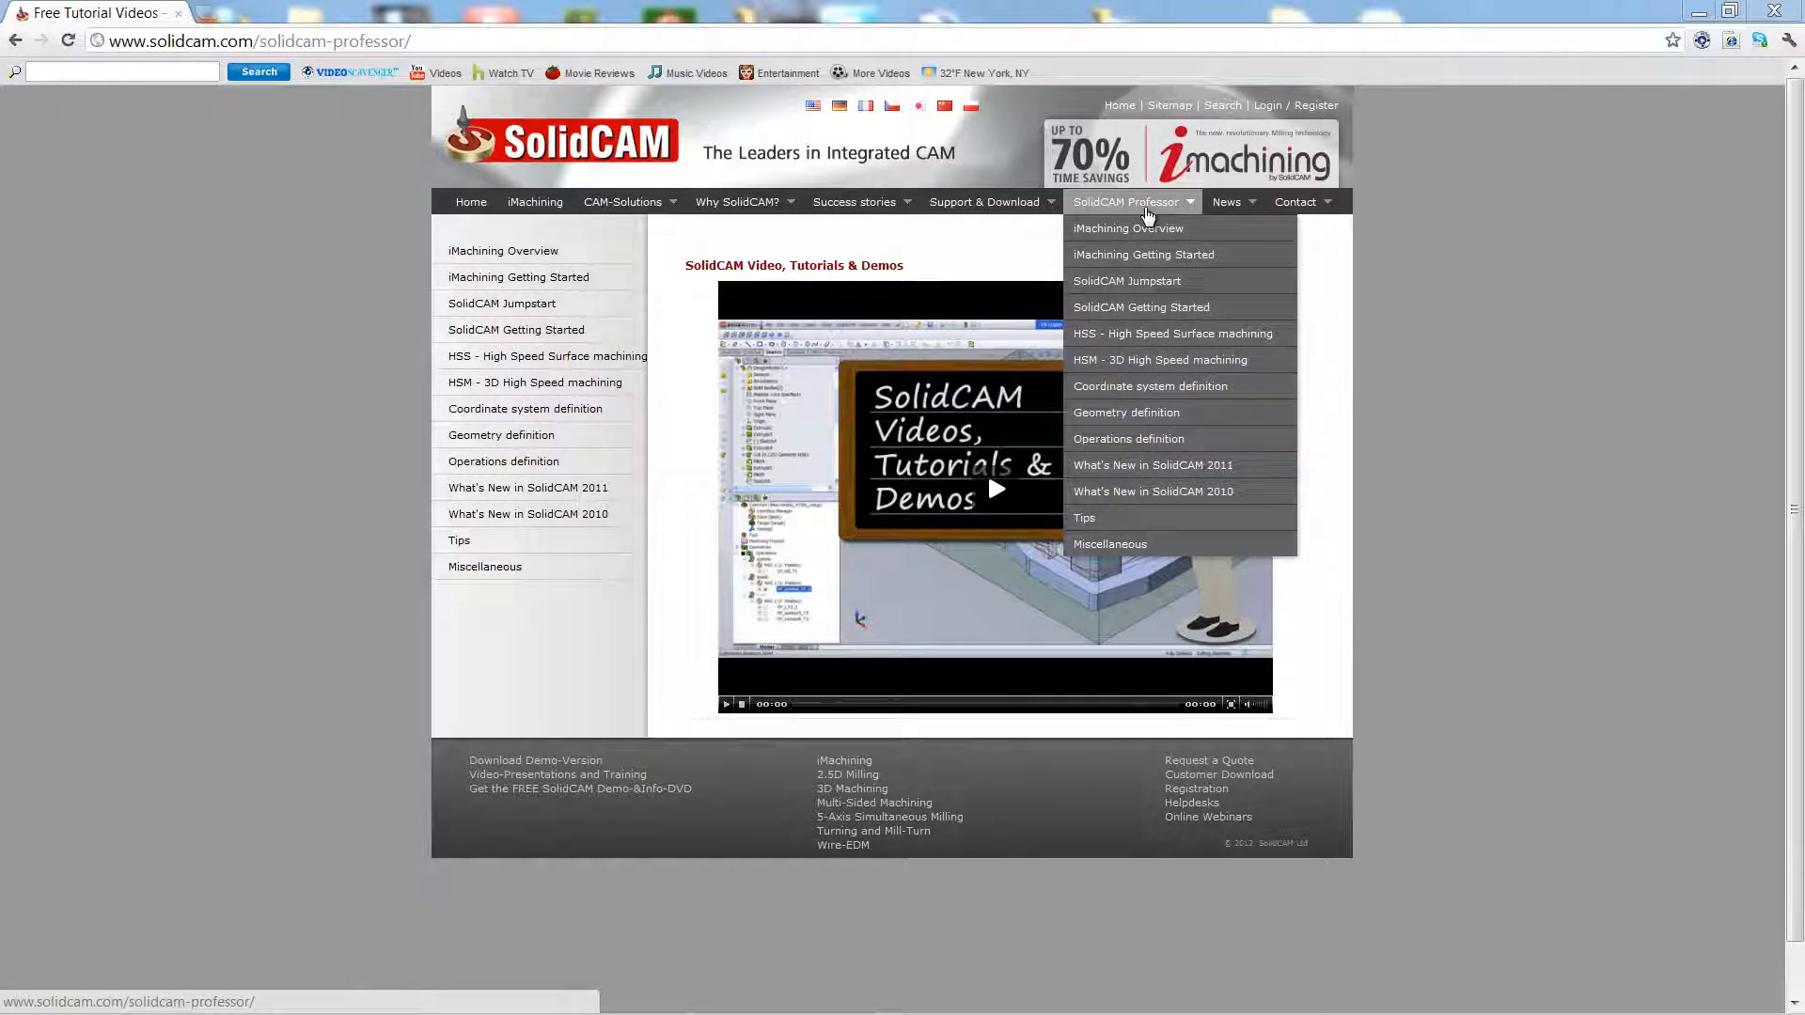